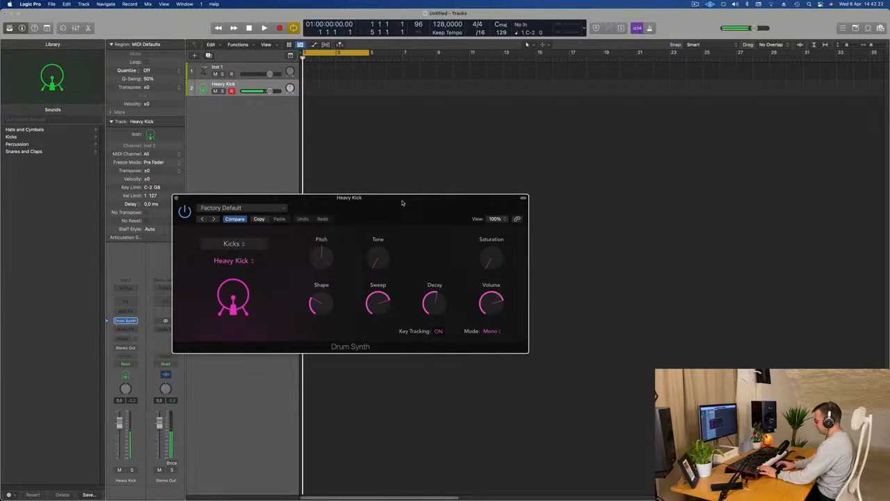
# Record a one-bar kick pattern on the Heavy Kick track and open the recorded region in the Piano Roll.
pyautogui.press('r')
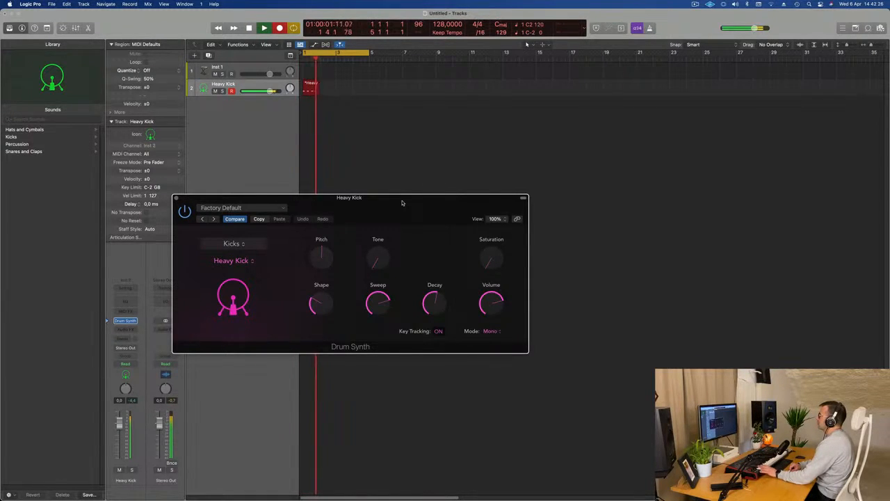
pyautogui.press('space')
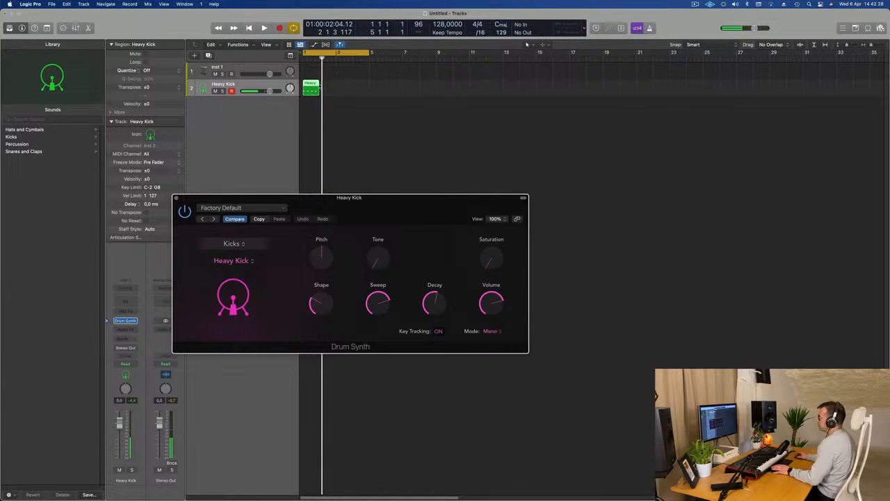
pyautogui.doubleClick(312, 87)
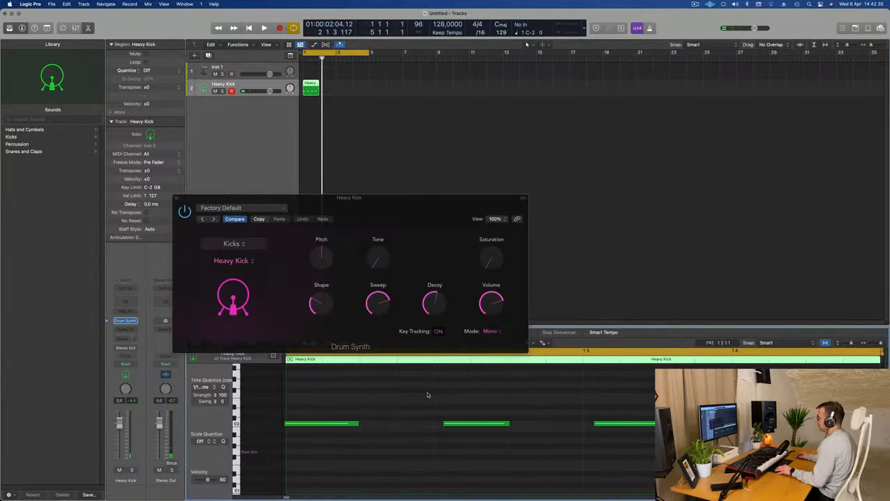
# Quantize all recorded kick notes to the 1/16 note grid and play the result.
pyautogui.press('super+a')
pyautogui.click(412, 400)
pyautogui.press('space')
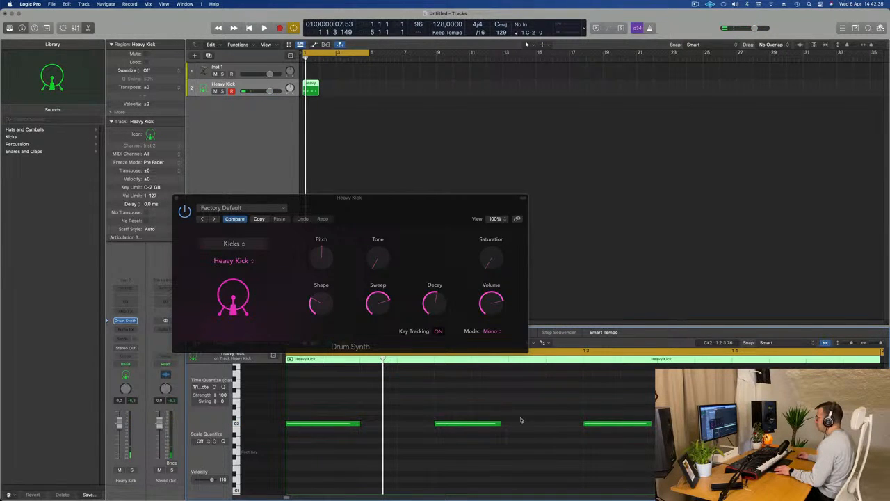
# Lengthen the shorter kick notes in the Piano Roll to match the first note's eighth-note length.
pyautogui.click(481, 424)
pyautogui.moveTo(499, 423); pyautogui.dragTo(508, 424)
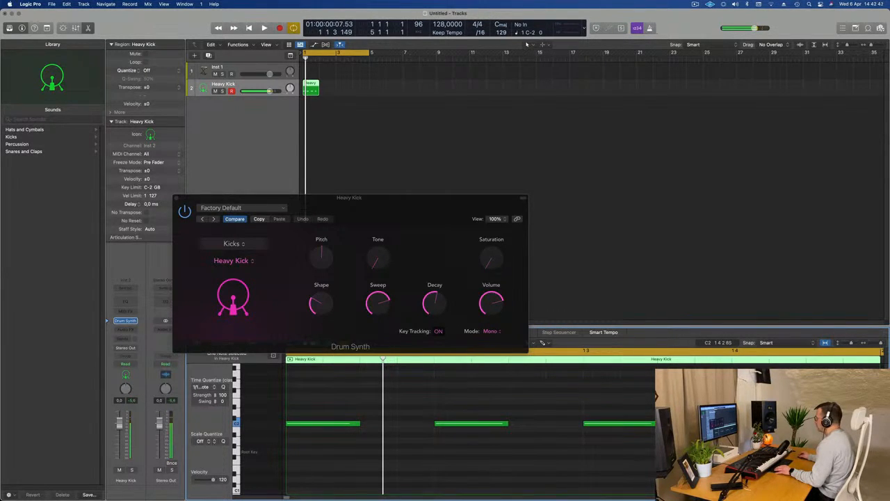
pyautogui.press('super+Left')
pyautogui.press('super+Left')
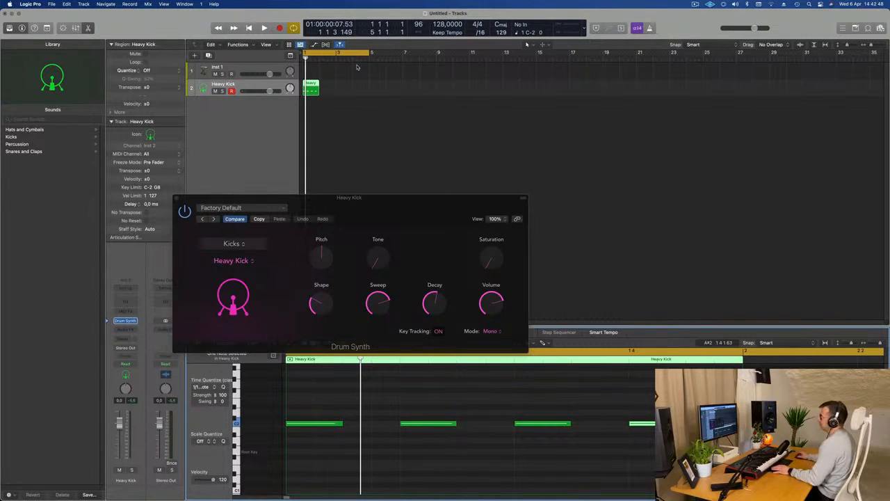
# Repeat the one-bar Heavy Kick region to fill bars 1 to 4, select all four regions and play them.
pyautogui.click(313, 89)
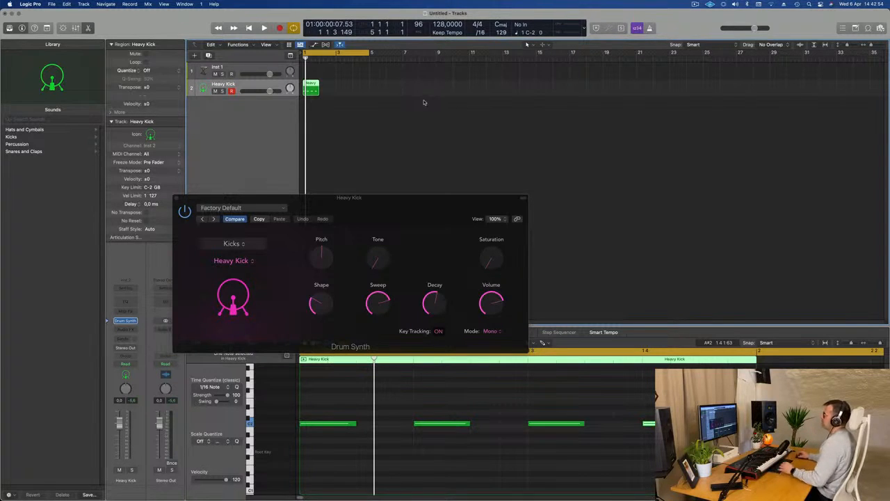
pyautogui.click(334, 87)
pyautogui.click(312, 92)
pyautogui.press('super+r')
pyautogui.press('super+r')
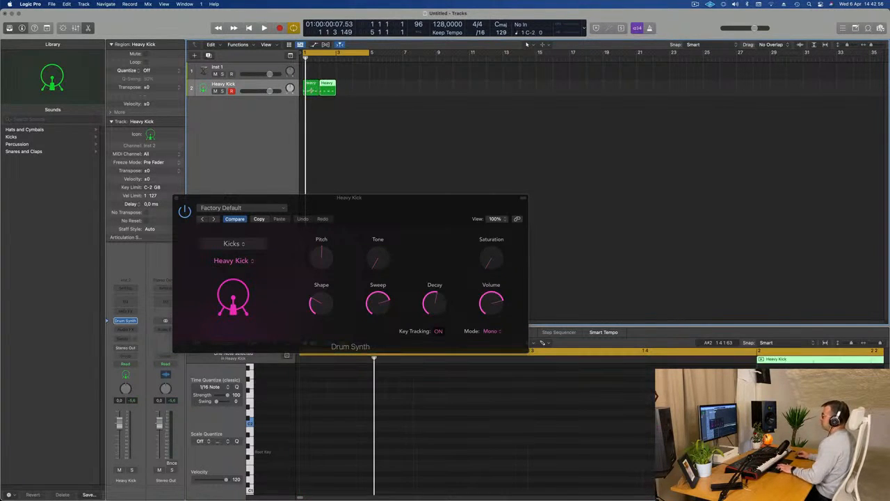
pyautogui.click(259, 86)
pyautogui.press('space')
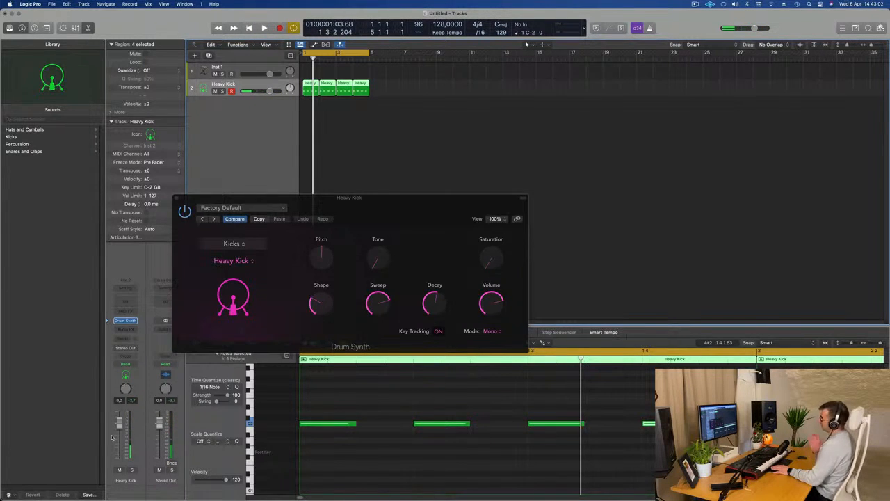
# Transpose all kick notes in the four regions down one octave to C1 and play the loop.
pyautogui.moveTo(395, 207); pyautogui.dragTo(432, 206)
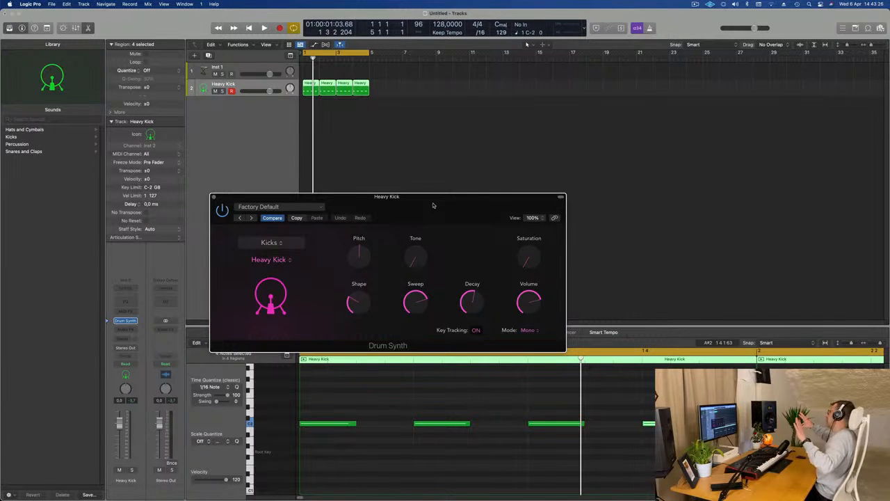
pyautogui.press('space')
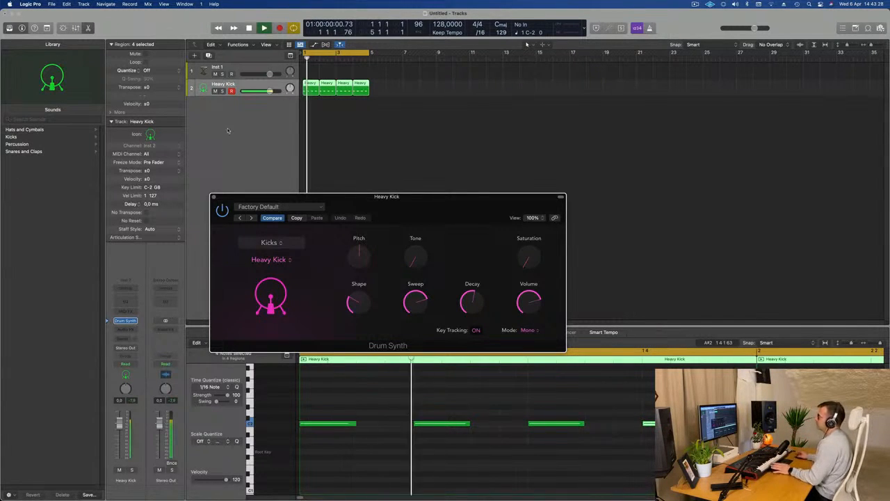
pyautogui.moveTo(418, 203); pyautogui.dragTo(422, 125)
pyautogui.press('space')
pyautogui.click(345, 443)
pyautogui.press('super+a')
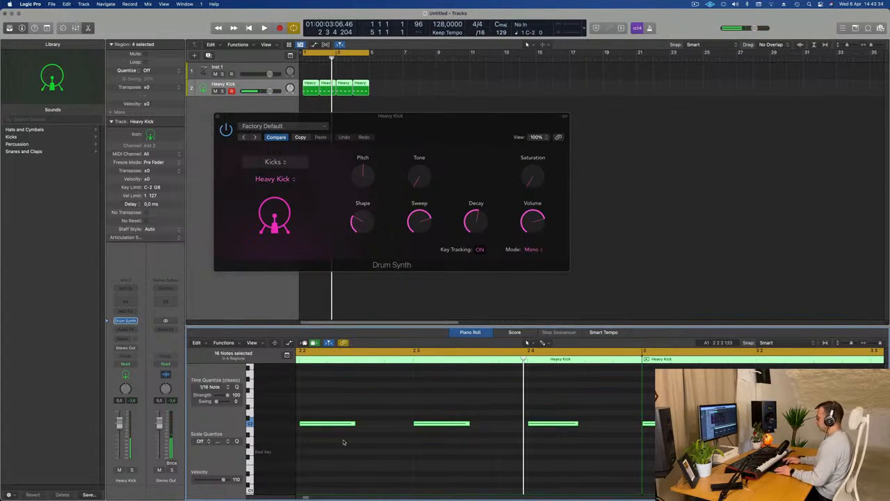
pyautogui.hotkey('alt', 'shift', 'Down')
pyautogui.press('space')
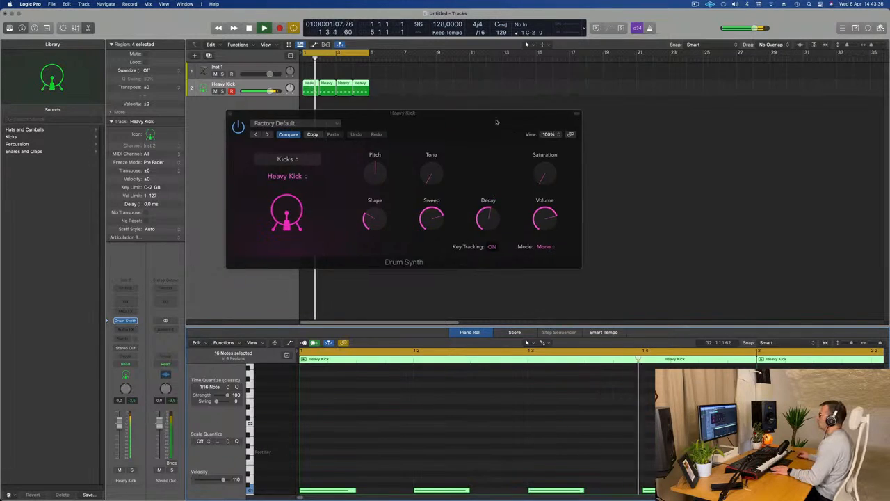
pyautogui.moveTo(460, 128); pyautogui.dragTo(738, 95)
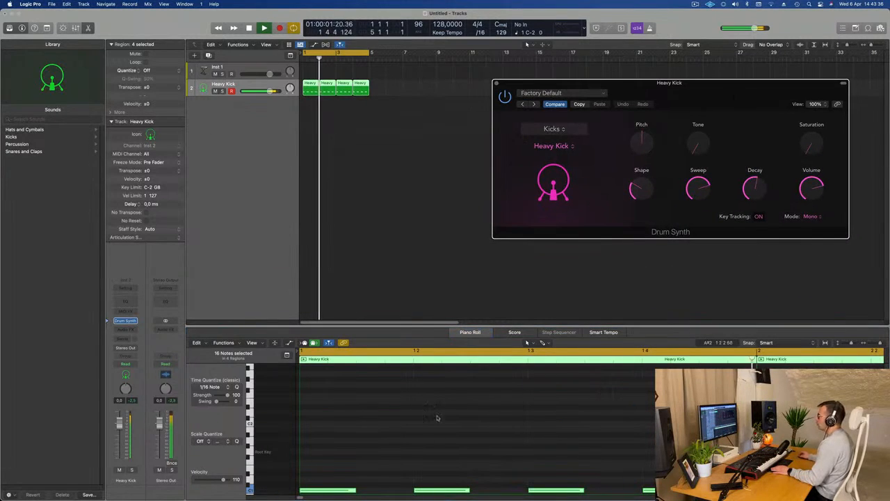
# Raise all selected kick notes by four semitones to E1 while listening to the pitch in the loop.
pyautogui.scroll(4, 362, 442)
pyautogui.hscroll(-2, 368, 441)
pyautogui.press('space')
pyautogui.hscroll(-3, 376, 441)
pyautogui.scroll(-2, 384, 441)
pyautogui.scroll(-4, 383, 443)
pyautogui.click(361, 449)
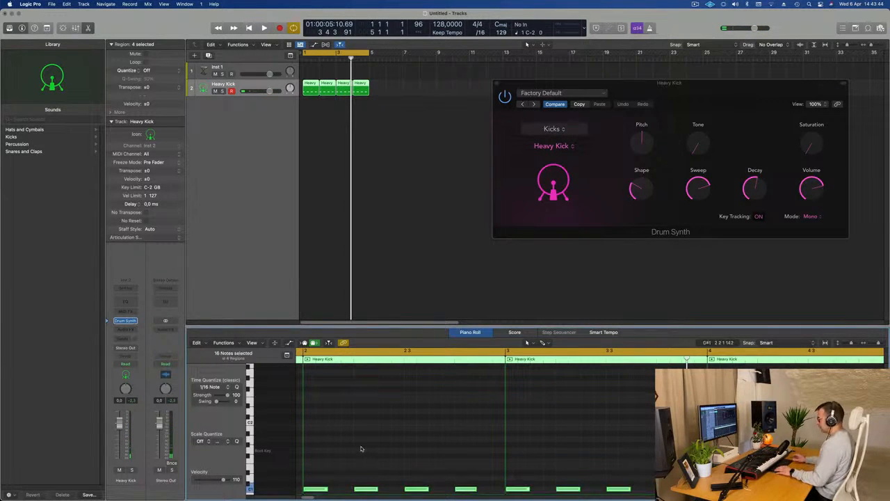
pyautogui.hotkey('alt', 'Up')
pyautogui.hotkey('alt', 'Up')
pyautogui.hotkey('alt', 'Up')
pyautogui.hotkey('alt', 'Up')
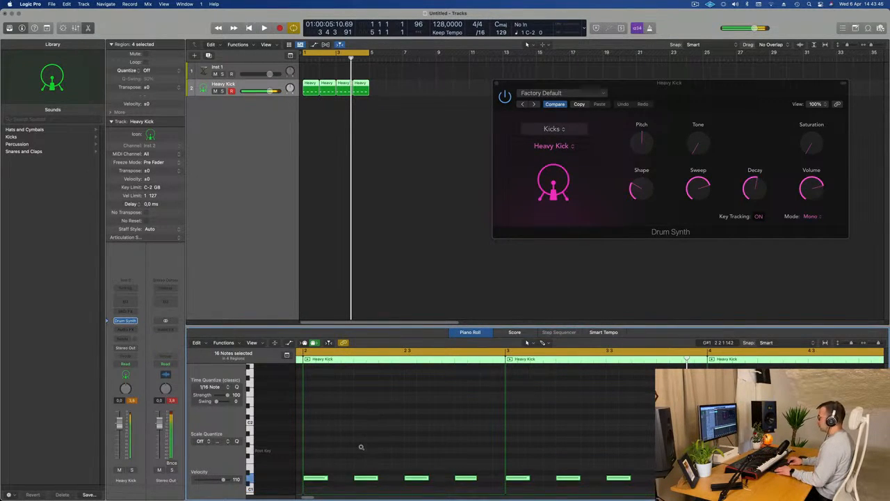
pyautogui.press('space')
pyautogui.hotkey('alt', 'Up')
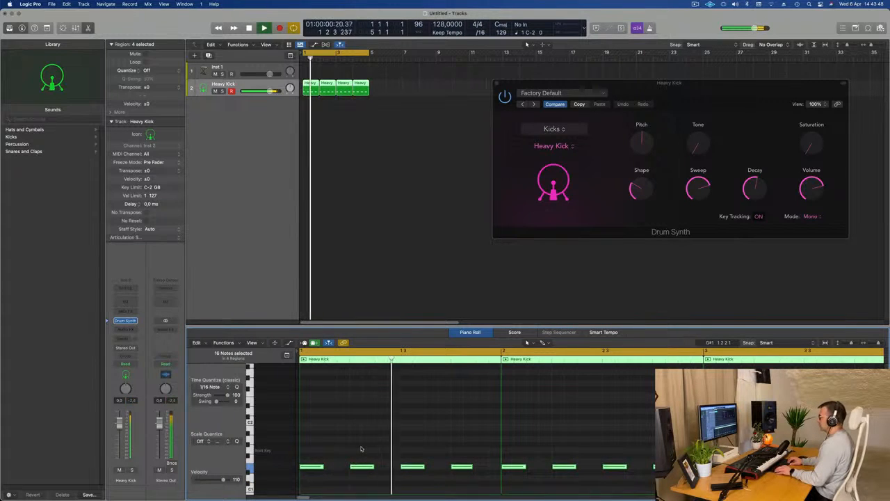
pyautogui.hotkey('alt', 'Down')
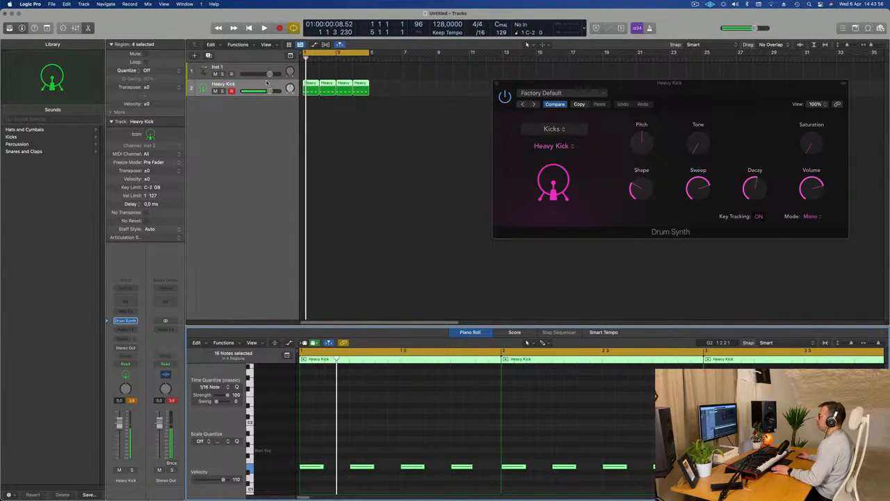
# Shorten the Drum Synth's Decay during playback, trying 30.7% and 0% before settling on a low setting.
pyautogui.moveTo(702, 89); pyautogui.dragTo(441, 122)
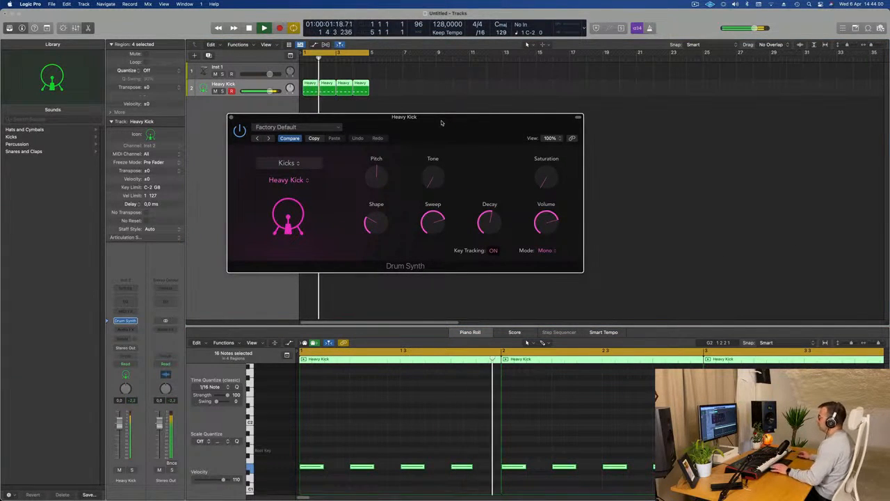
pyautogui.moveTo(498, 220)
pyautogui.moveTo(491, 221); pyautogui.dragTo(492, 246)
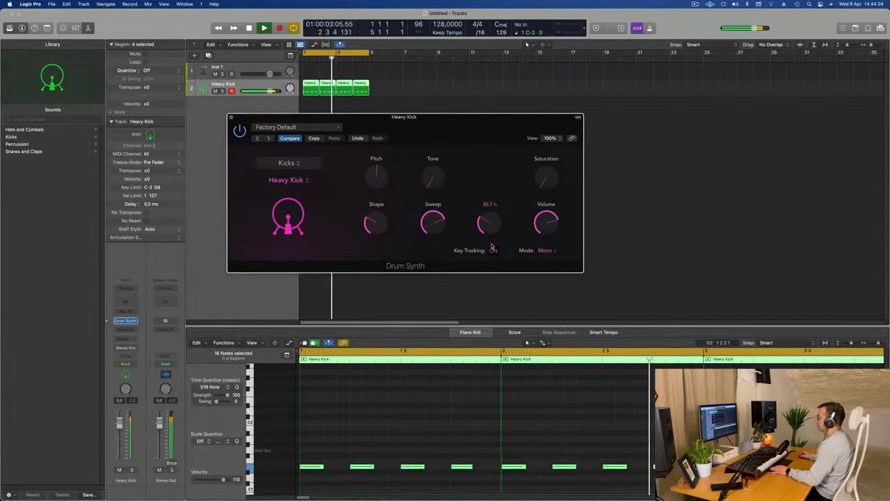
pyautogui.moveTo(490, 229); pyautogui.dragTo(492, 267)
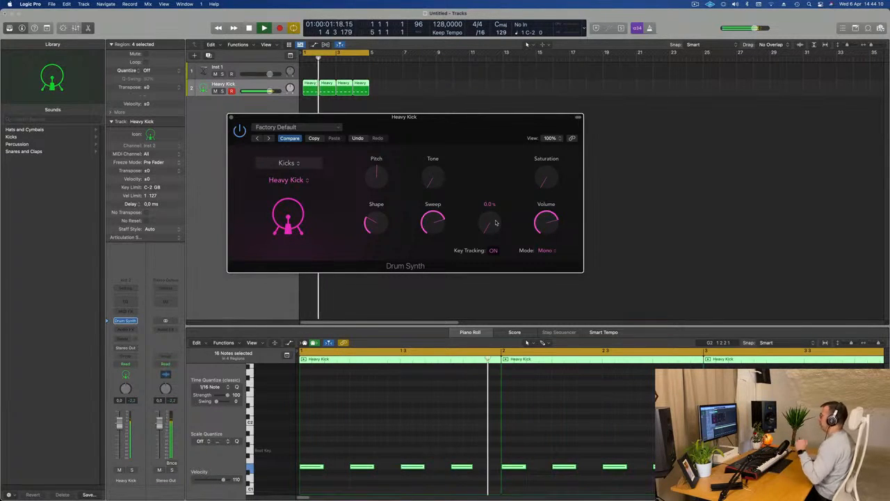
pyautogui.moveTo(496, 223)
pyautogui.mouseDown()
pyautogui.moveTo(492, 214)
pyautogui.moveTo(492, 240)
pyautogui.moveTo(487, 207)
pyautogui.mouseUp()
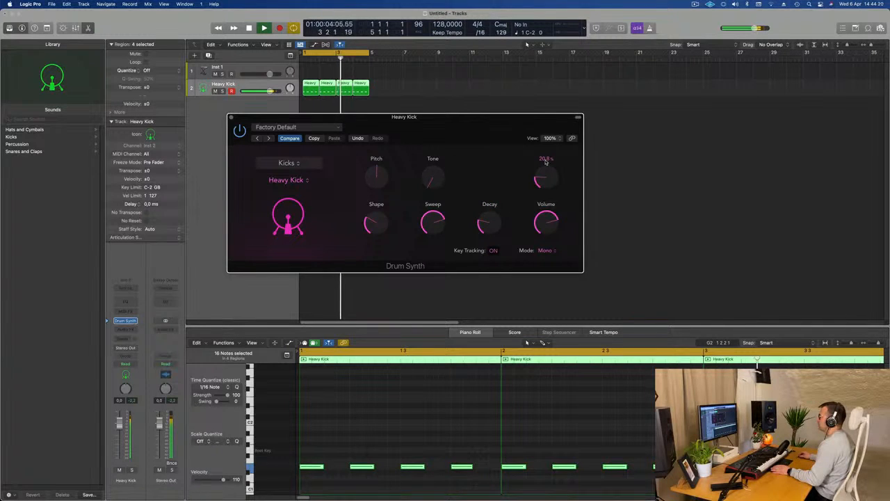
# Set the Heavy Kick's Saturation to 17.5% and its Tone to about 9.5%, auditioning higher Tone settings first.
pyautogui.moveTo(545, 174); pyautogui.dragTo(546, 178)
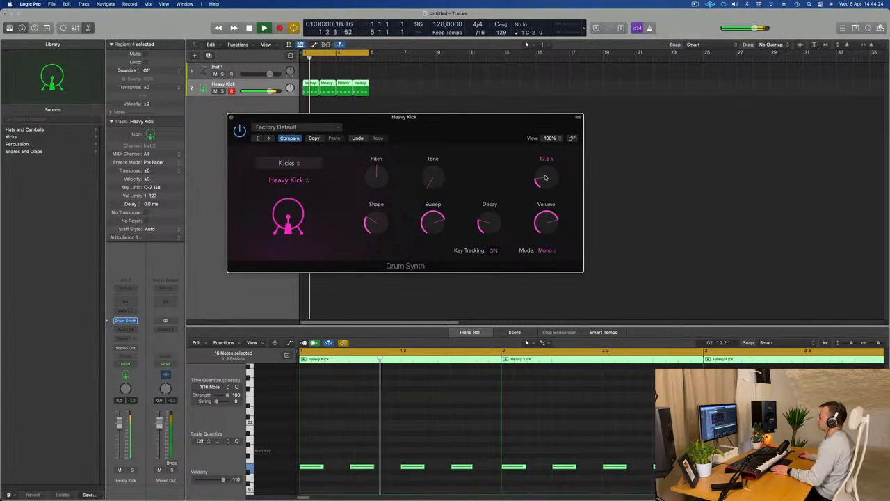
pyautogui.moveTo(443, 168); pyautogui.dragTo(449, 147)
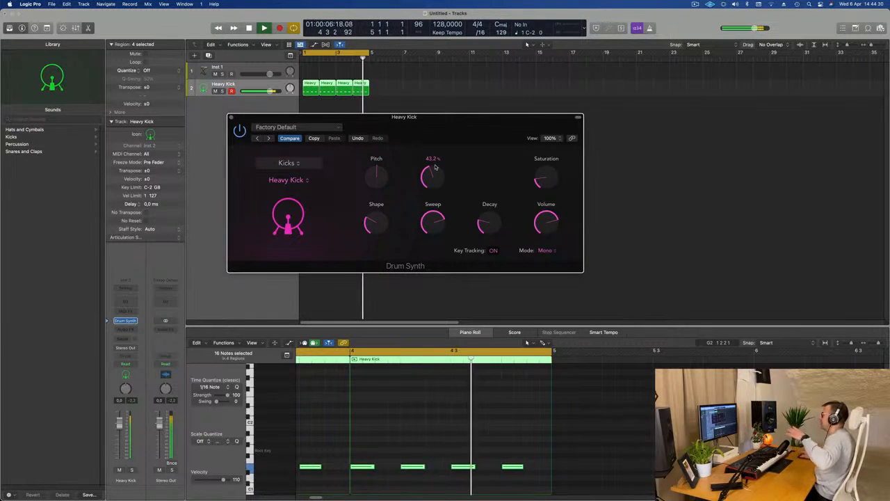
pyautogui.moveTo(436, 167); pyautogui.dragTo(447, 80)
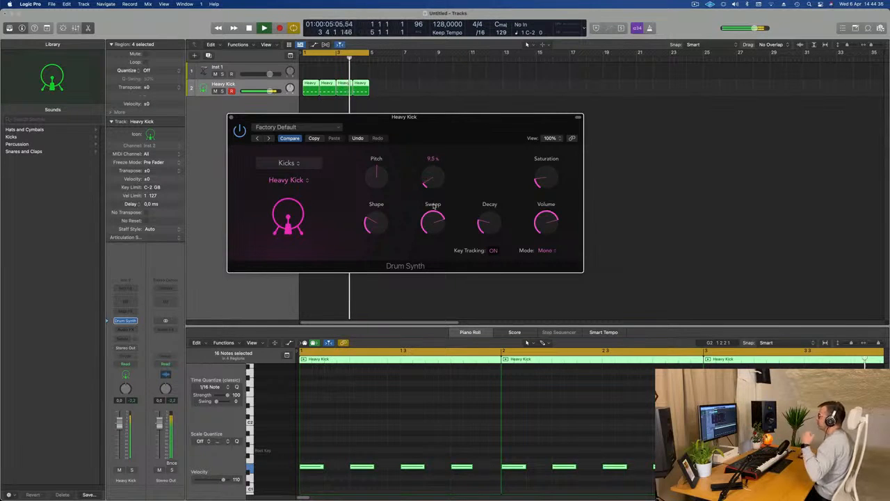
pyautogui.moveTo(436, 190); pyautogui.dragTo(435, 179)
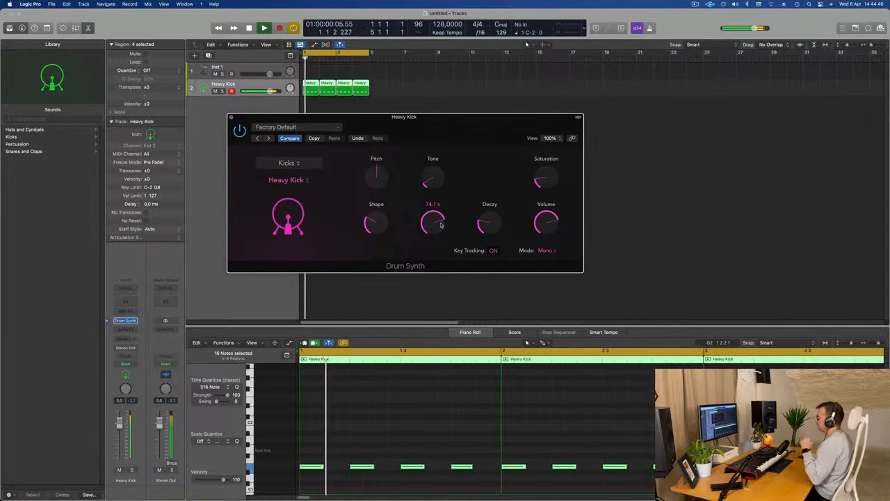
# Audition Sweep at 0%, bring it back to a high setting, and set Shape to 25.0%.
pyautogui.moveTo(441, 225); pyautogui.dragTo(434, 346)
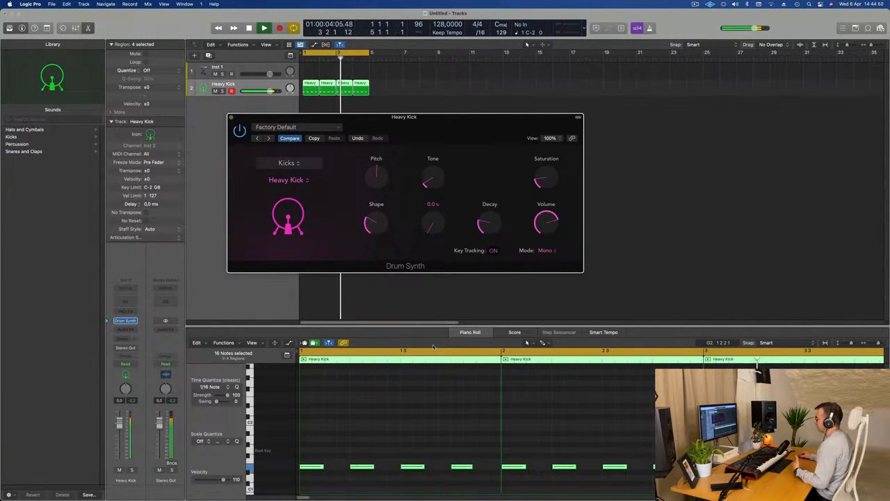
pyautogui.moveTo(433, 347); pyautogui.dragTo(437, 223)
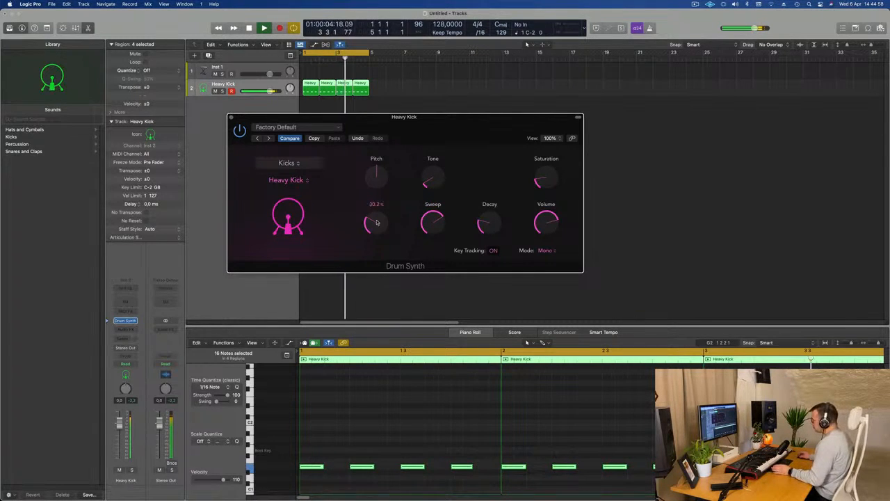
pyautogui.moveTo(374, 224)
pyautogui.mouseDown()
pyautogui.moveTo(386, 182)
pyautogui.moveTo(383, 258)
pyautogui.moveTo(381, 231)
pyautogui.mouseUp()
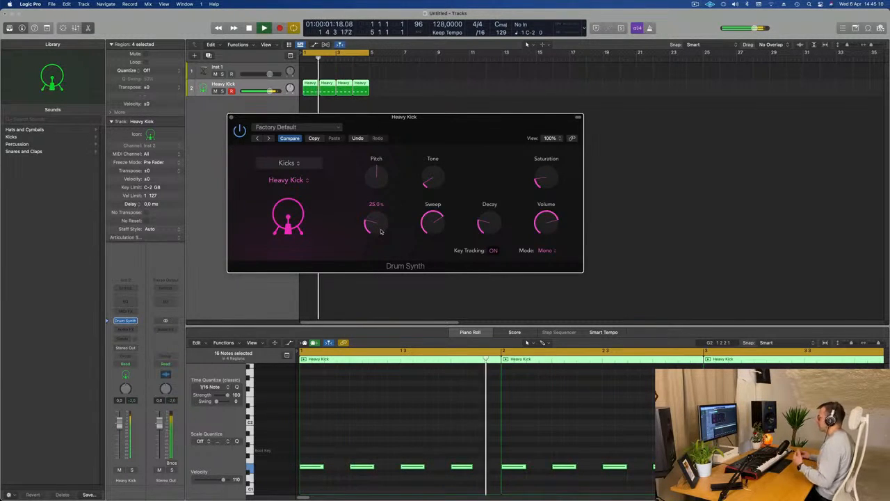
# Try raising the Drum Synth's Pitch to 17 during playback and return it to 0.
pyautogui.moveTo(390, 179)
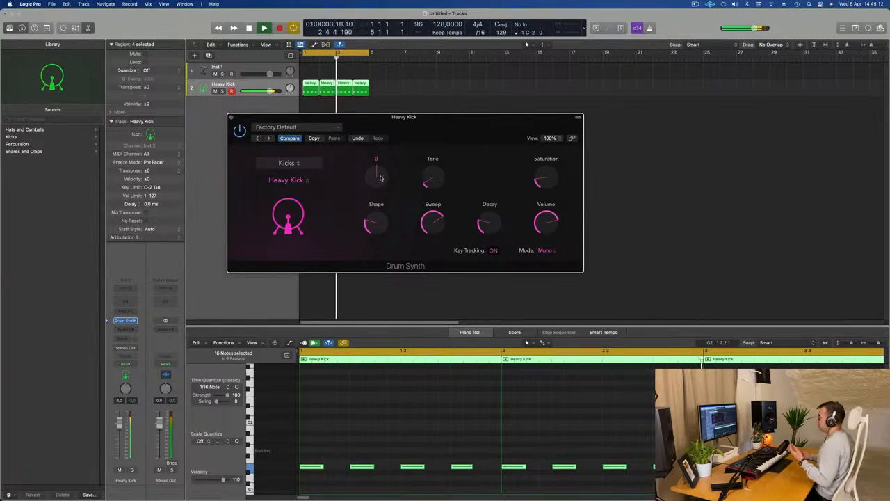
pyautogui.moveTo(380, 190)
pyautogui.mouseDown()
pyautogui.moveTo(383, 200)
pyautogui.moveTo(386, 179)
pyautogui.mouseUp()
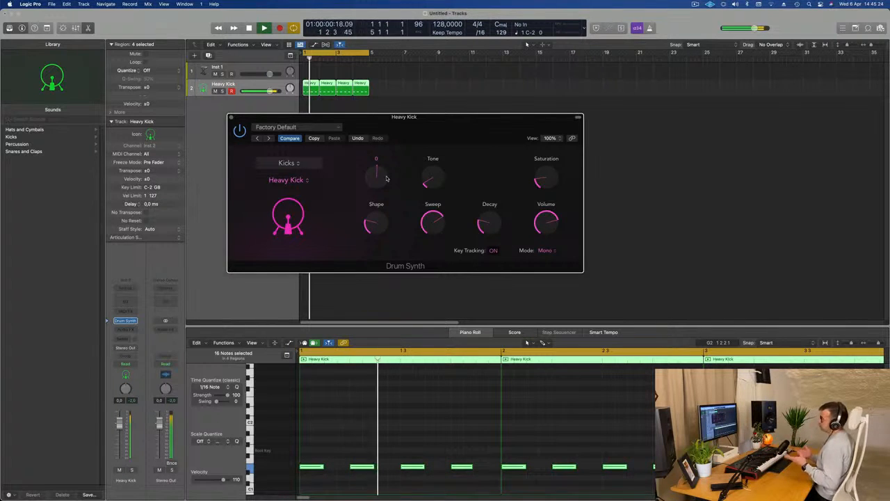
pyautogui.scroll(3, 387, 178)
pyautogui.moveTo(387, 179); pyautogui.dragTo(395, 150)
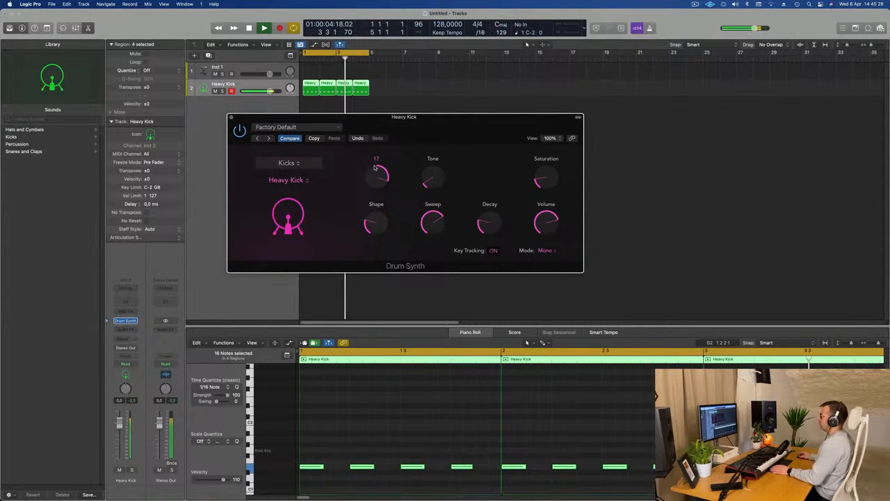
pyautogui.moveTo(374, 199); pyautogui.dragTo(377, 215)
# Close the Drum Synth window and lower the Heavy Kick channel's volume to -7.4 dB.
pyautogui.moveTo(442, 134); pyautogui.dragTo(582, 246)
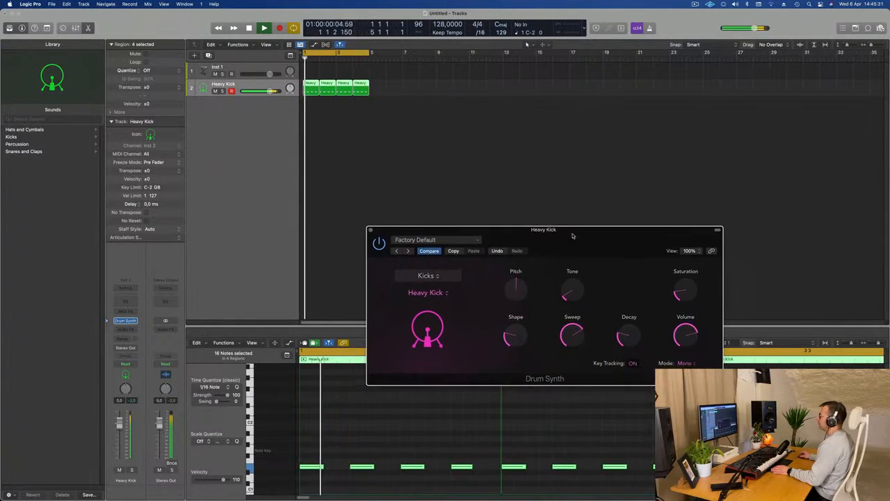
pyautogui.click(370, 231)
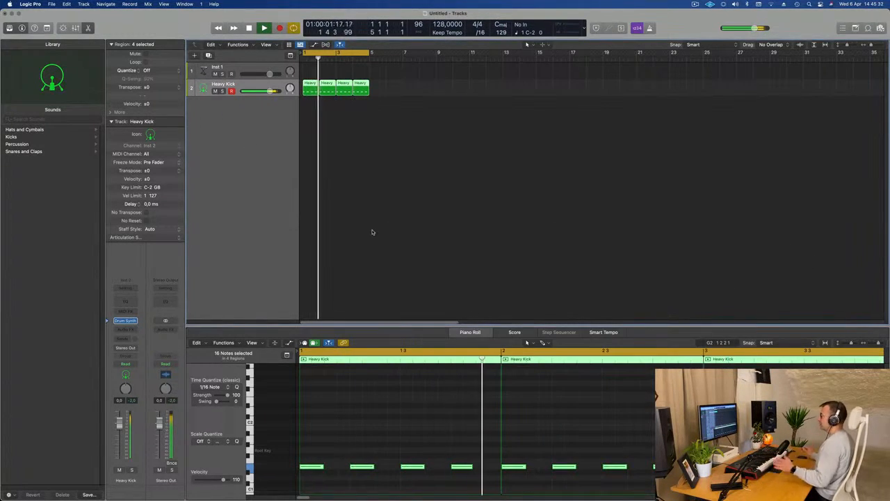
pyautogui.moveTo(123, 425); pyautogui.dragTo(123, 433)
pyautogui.click(131, 401)
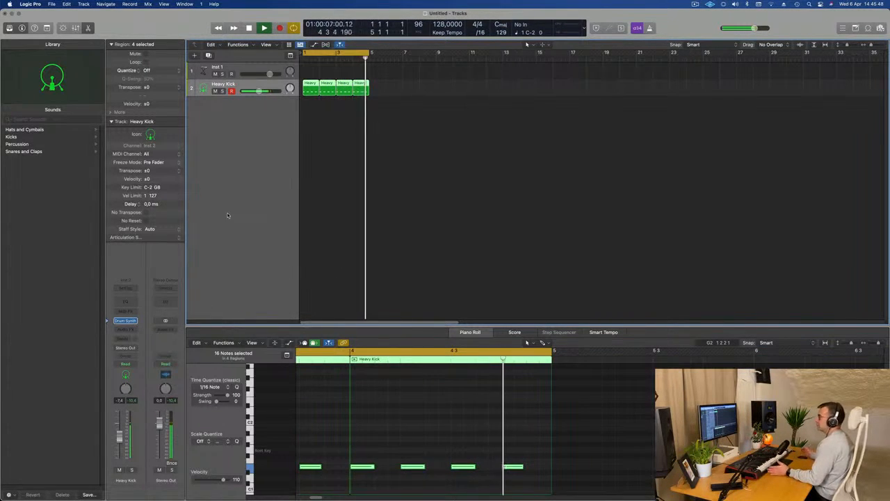
# Insert a Compressor on the Heavy Kick channel, adjust its Threshold and shorten its Attack to under 15 ms during playback.
pyautogui.click(126, 330)
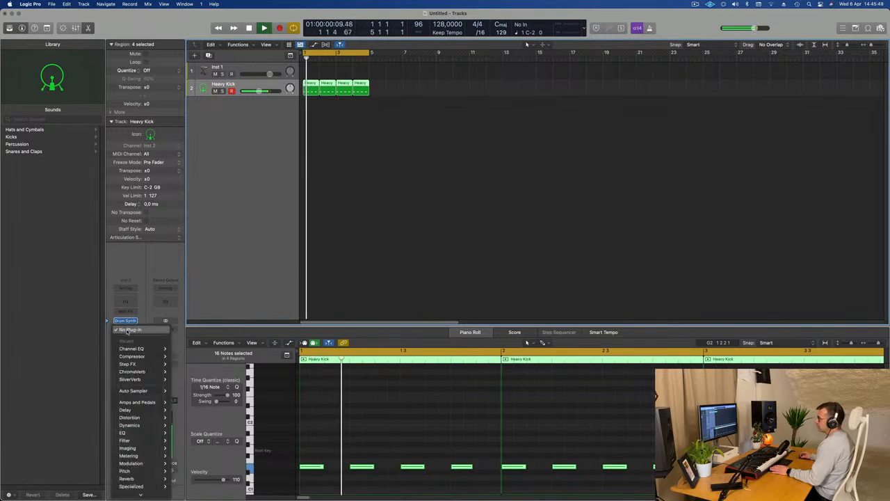
pyautogui.click(179, 356)
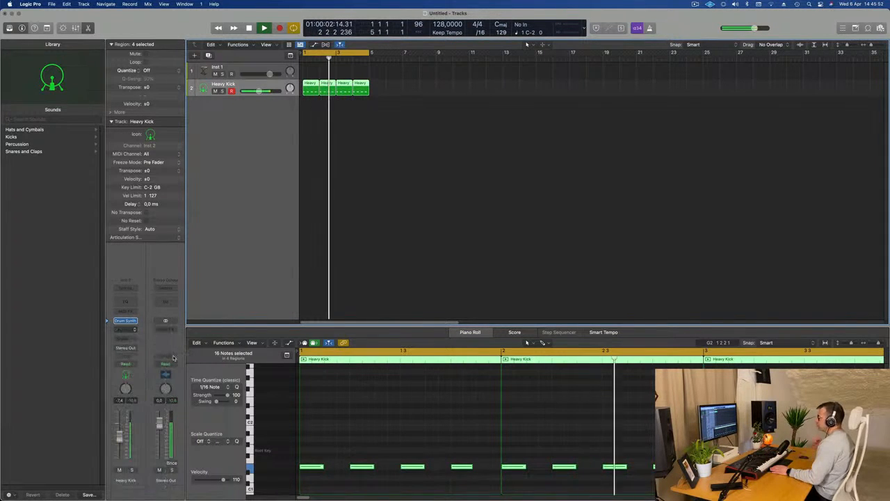
pyautogui.moveTo(574, 107); pyautogui.dragTo(433, 88)
pyautogui.press('space')
pyautogui.moveTo(280, 291); pyautogui.dragTo(273, 309)
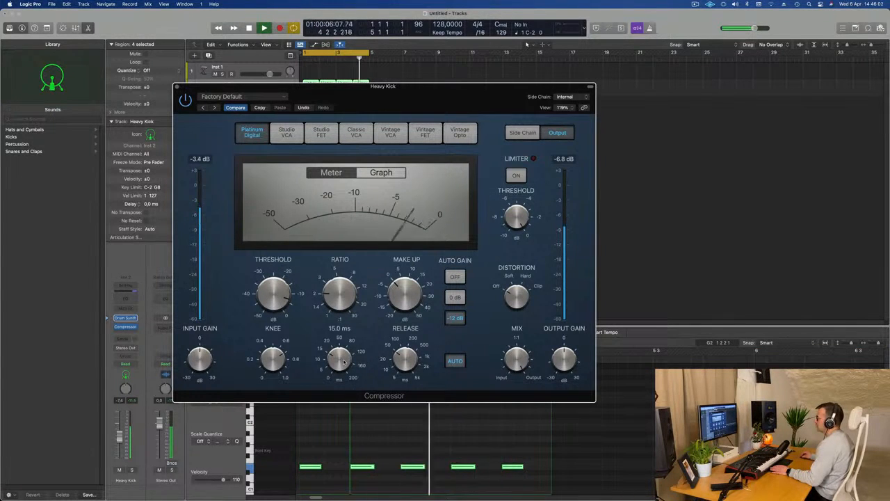
pyautogui.moveTo(343, 361); pyautogui.dragTo(342, 380)
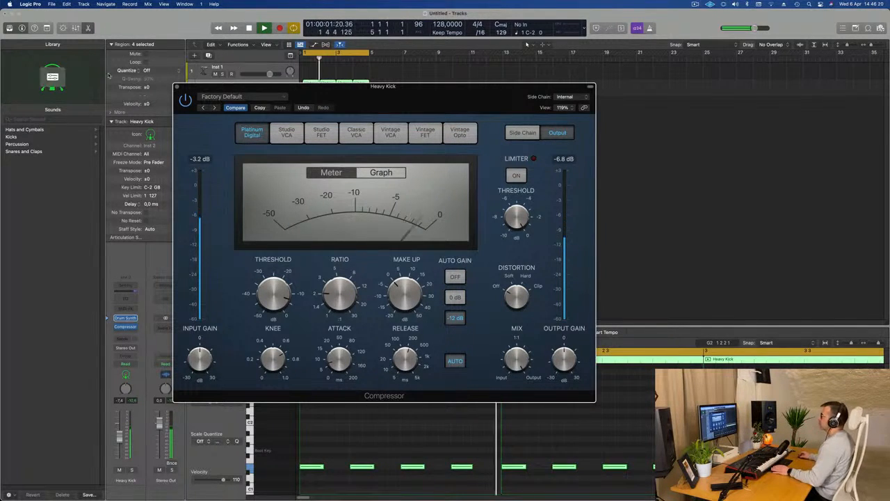
# Adjust the Heavy Kick Compressor's Mix during playback, auditioning 55.5% and 100%, and close its window.
pyautogui.moveTo(516, 361); pyautogui.dragTo(516, 372)
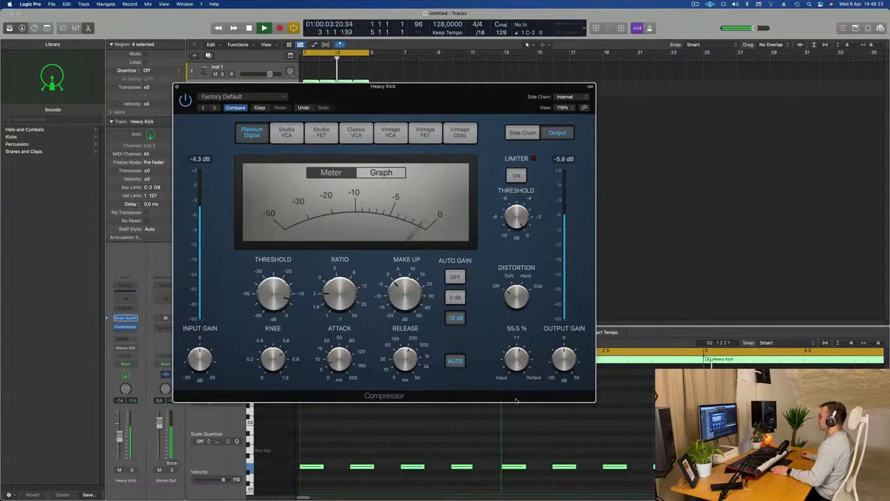
pyautogui.moveTo(520, 438); pyautogui.dragTo(522, 392)
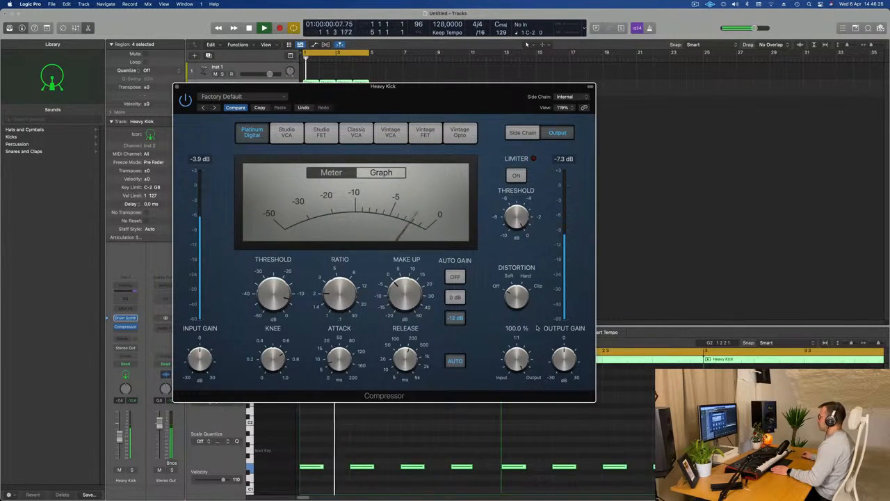
pyautogui.moveTo(454, 99); pyautogui.dragTo(528, 106)
pyautogui.moveTo(591, 366)
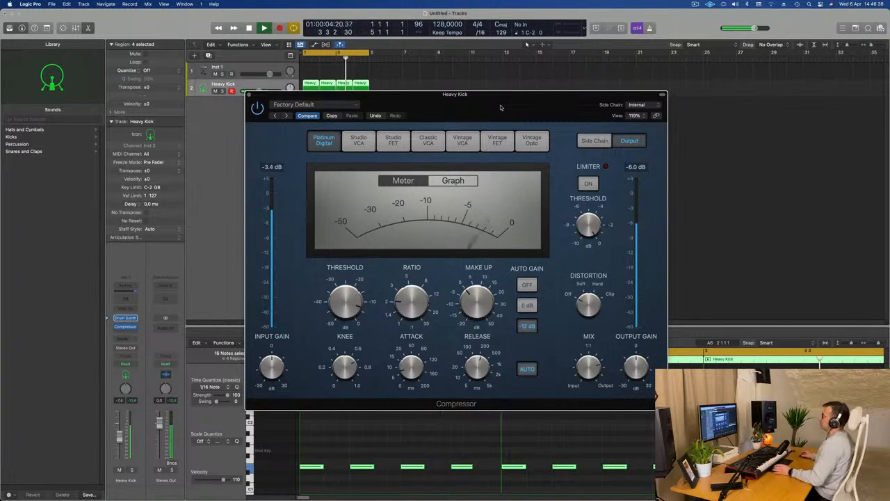
pyautogui.moveTo(502, 108); pyautogui.dragTo(501, 107)
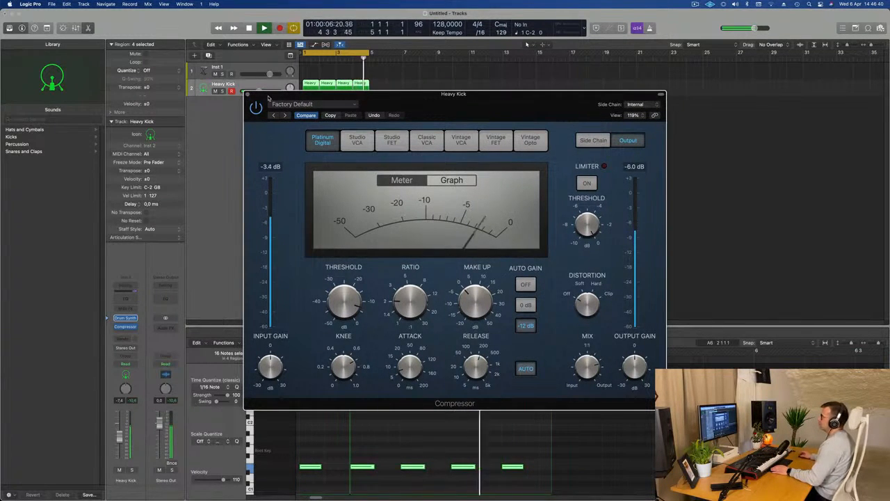
pyautogui.click(248, 93)
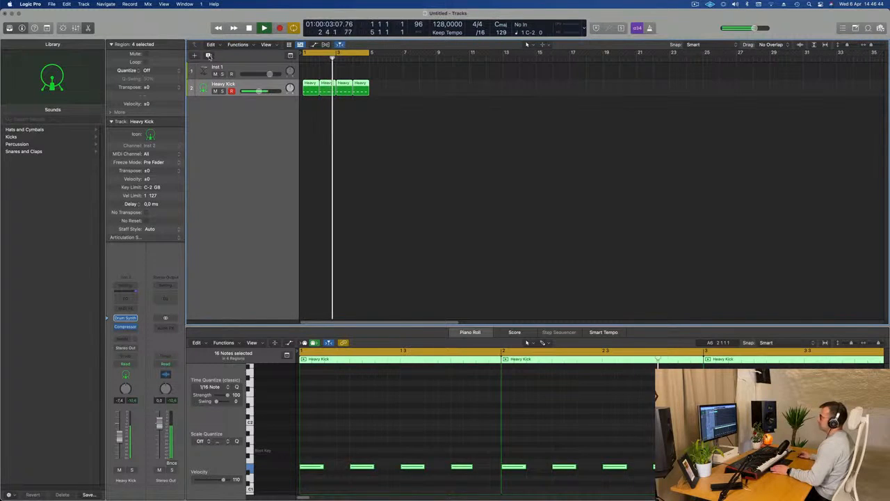
# Duplicate the Heavy Kick track and copy its first one-bar region onto the new track.
pyautogui.press('super+d')
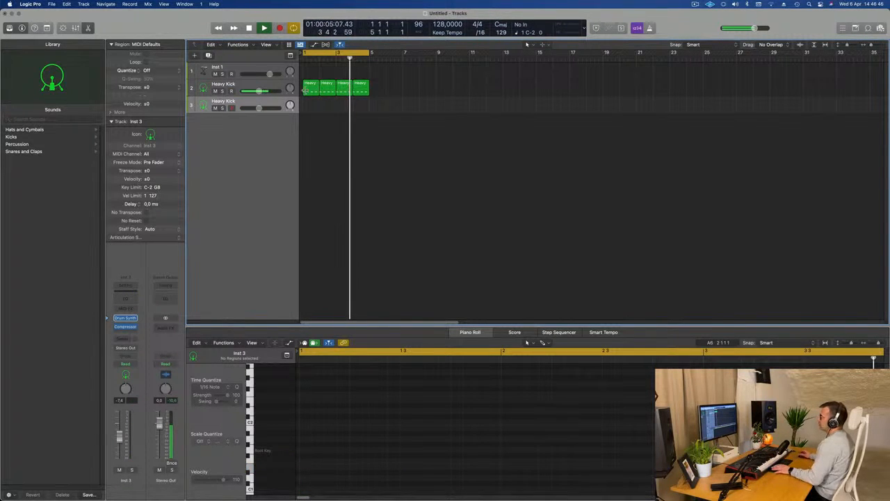
pyautogui.click(315, 88)
pyautogui.keyDown('shift'); pyautogui.click(327, 89); pyautogui.keyUp('shift')
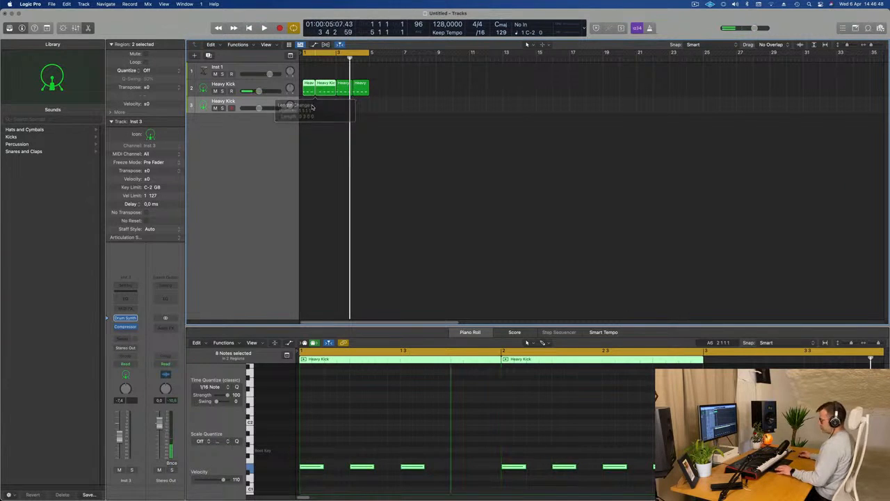
pyautogui.click(309, 90)
pyautogui.moveTo(308, 92); pyautogui.dragTo(308, 105)
pyautogui.moveTo(311, 448); pyautogui.dragTo(478, 479)
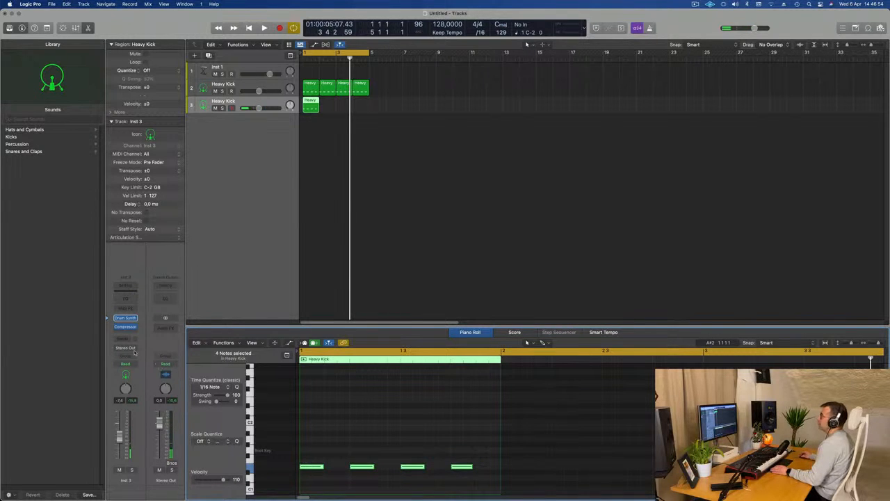
# Switch the duplicate track's Drum Synth to the Hats and Cymbals category with the Crash Cymbal sound.
pyautogui.click(125, 319)
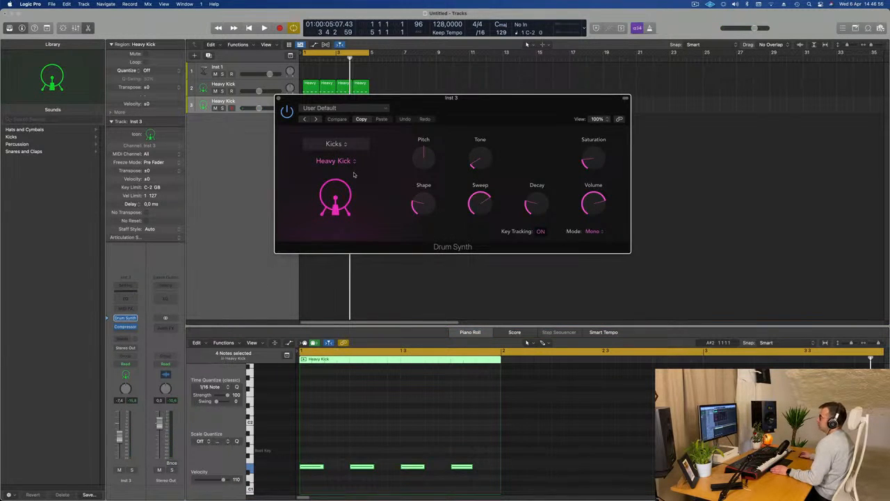
pyautogui.moveTo(486, 101); pyautogui.dragTo(424, 116)
pyautogui.click(273, 159)
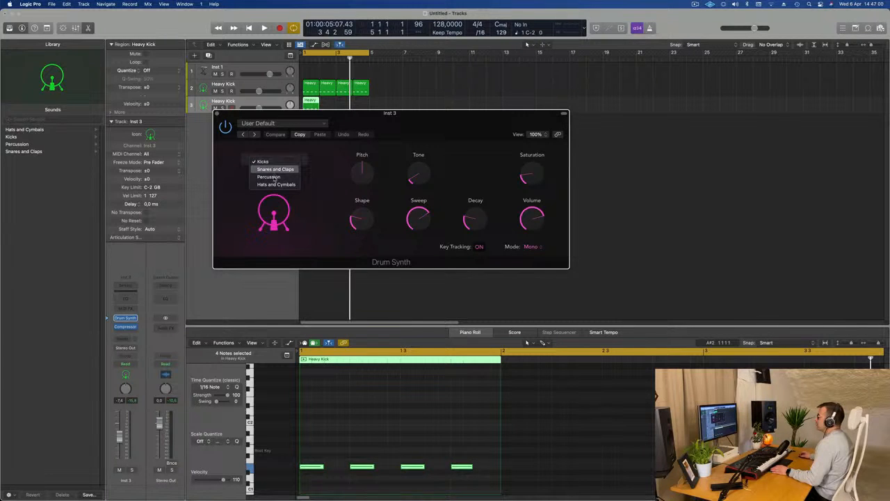
pyautogui.click(275, 184)
pyautogui.moveTo(398, 123); pyautogui.dragTo(619, 165)
# Shift the cymbal region's four notes to the offbeats, shorten them, transpose them up an octave and play the result.
pyautogui.moveTo(312, 452); pyautogui.dragTo(503, 488)
pyautogui.hotkey('alt', 'Right')
pyautogui.hotkey('alt', 'Right')
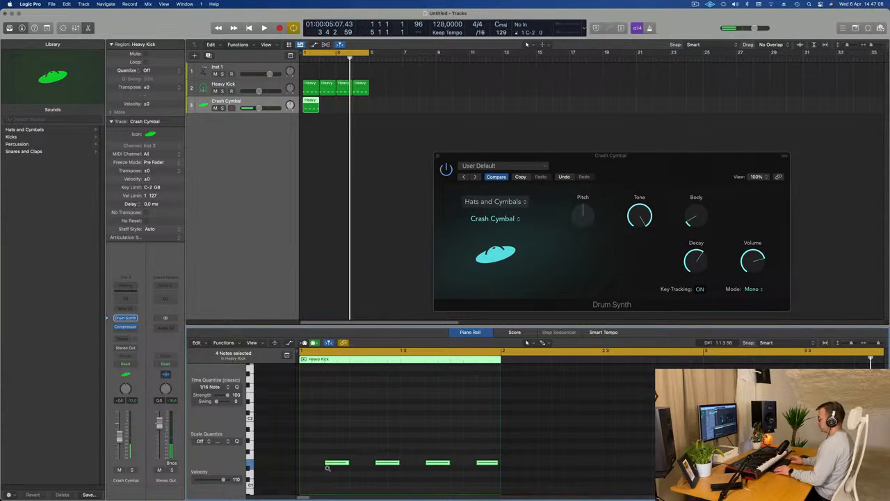
pyautogui.moveTo(349, 463); pyautogui.dragTo(336, 466)
pyautogui.hotkey('alt', 'shift', 'Up')
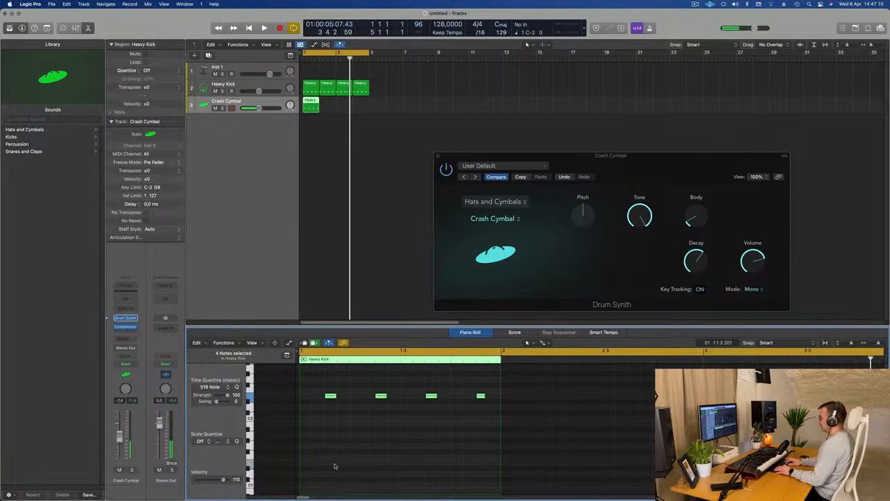
pyautogui.press('space')
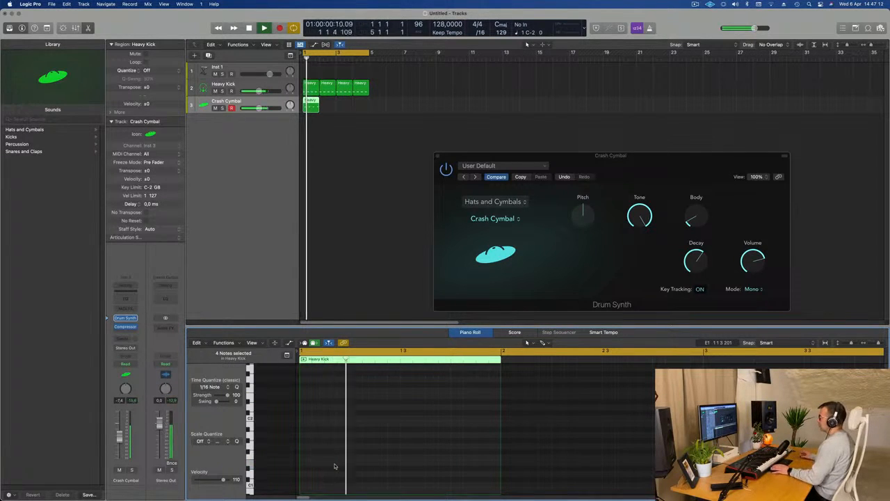
pyautogui.moveTo(624, 163); pyautogui.dragTo(532, 176)
pyautogui.press('space')
# Repeat the one-bar Crash Cymbal region three times to fill four bars and start playback.
pyautogui.click(298, 106)
pyautogui.press('super+r')
pyautogui.press('super+r')
pyautogui.press('super+r')
pyautogui.press('space')
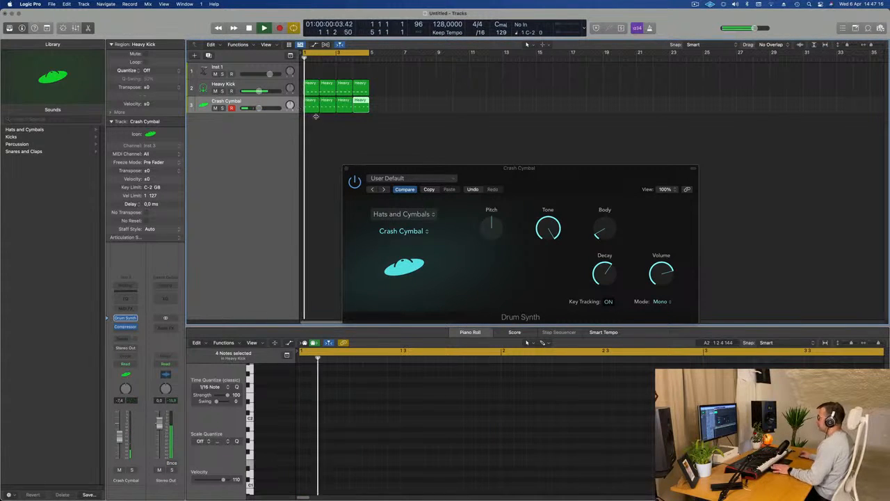
# Shorten the Crash Cymbal's Decay to 33.9% in the Drum Synth.
pyautogui.moveTo(605, 180); pyautogui.dragTo(618, 135)
pyautogui.moveTo(620, 234)
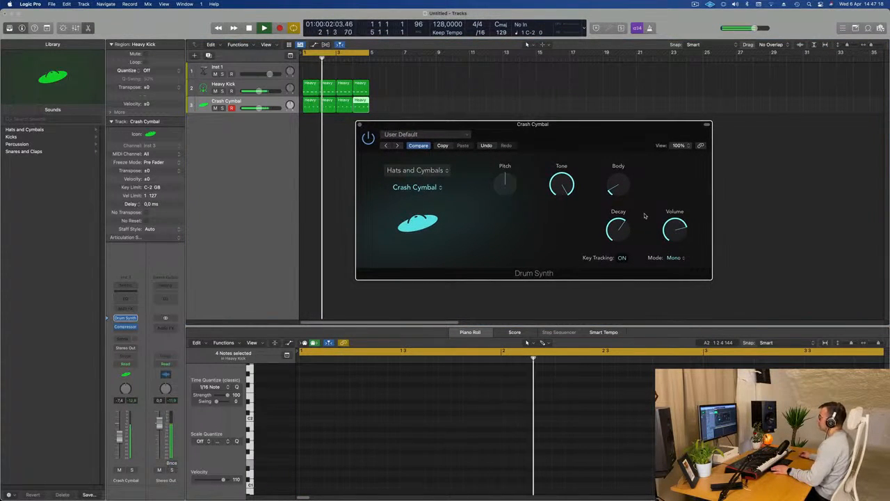
pyautogui.moveTo(620, 234); pyautogui.dragTo(619, 239)
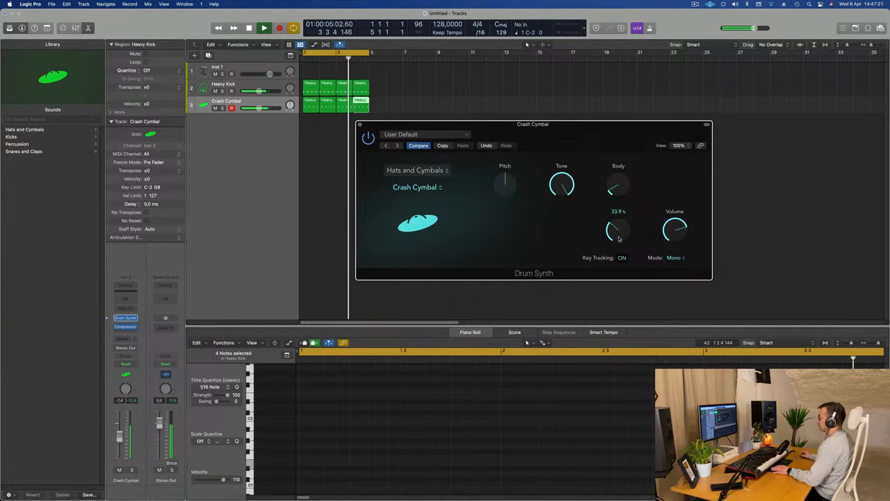
# Set the Crash Cymbal Compressor's Threshold to -25.0 dB and its Ratio to 10.0:1.
pyautogui.click(126, 327)
pyautogui.moveTo(380, 312)
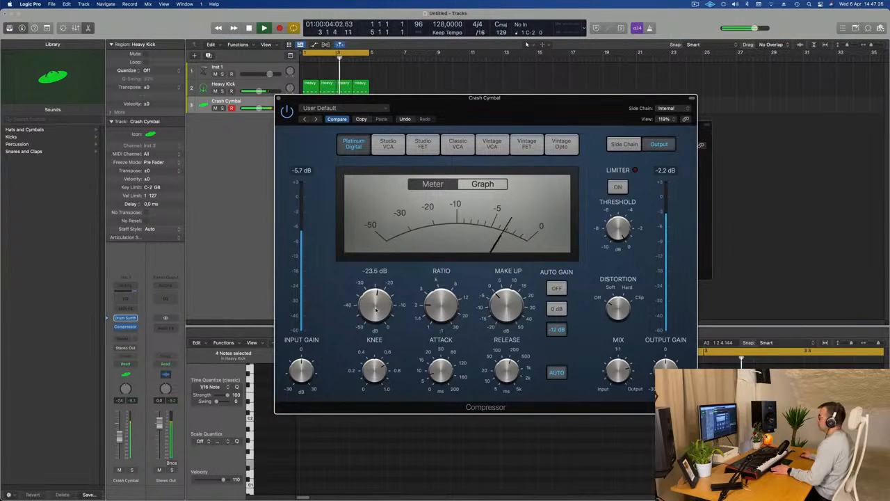
pyautogui.moveTo(376, 304); pyautogui.dragTo(376, 305)
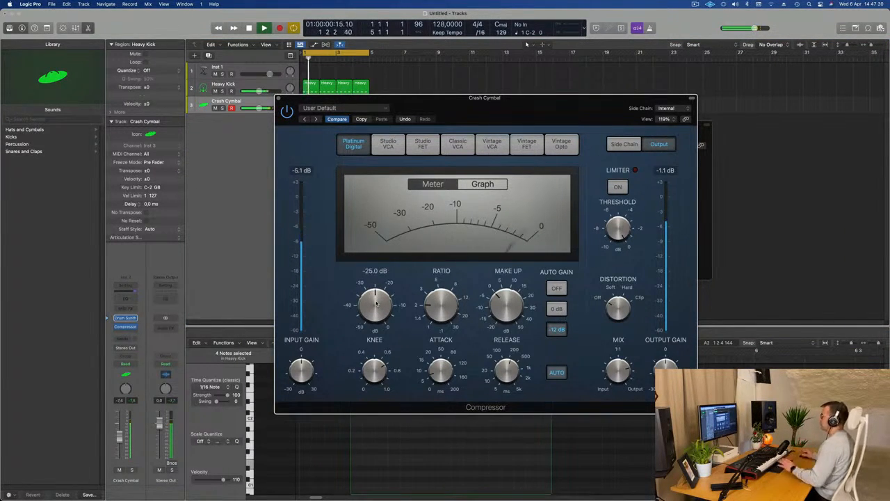
pyautogui.moveTo(516, 117); pyautogui.dragTo(531, 116)
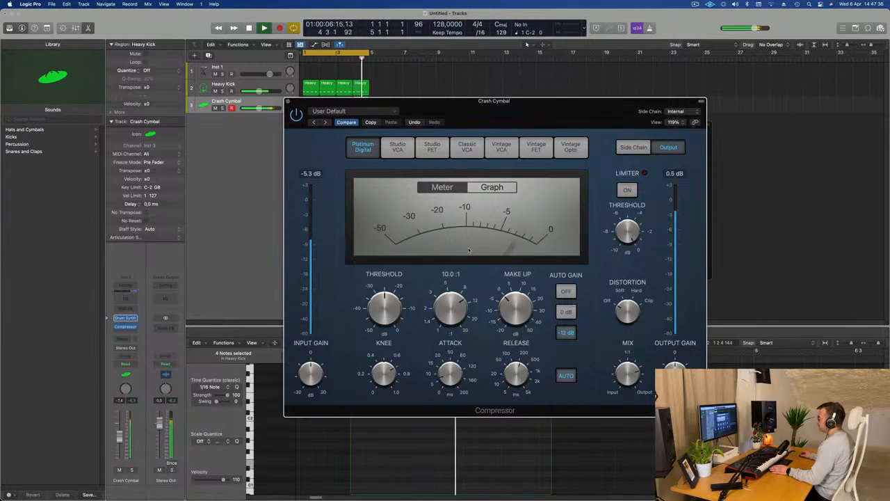
pyautogui.moveTo(543, 113); pyautogui.dragTo(551, 116)
pyautogui.press('space')
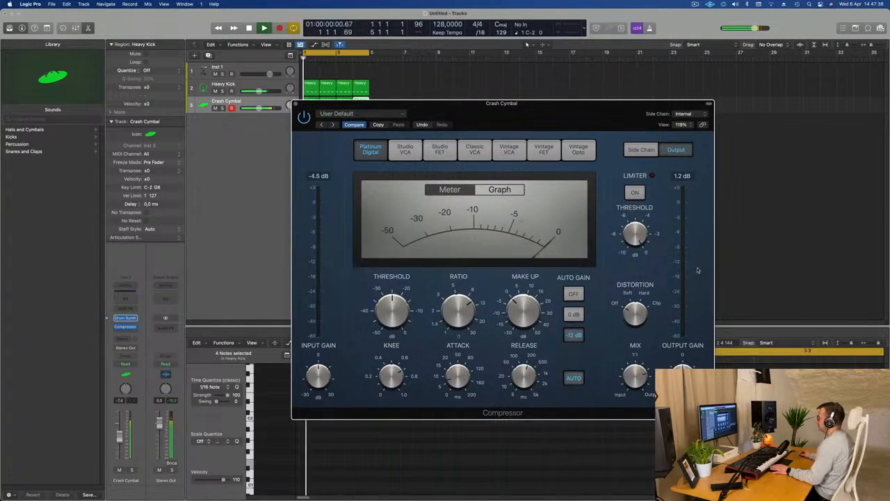
# Try the Crash Cymbal Compressor's Limiter with the channel's volume lowered to -13.6 dB.
pyautogui.click(634, 193)
pyautogui.moveTo(585, 130); pyautogui.dragTo(714, 137)
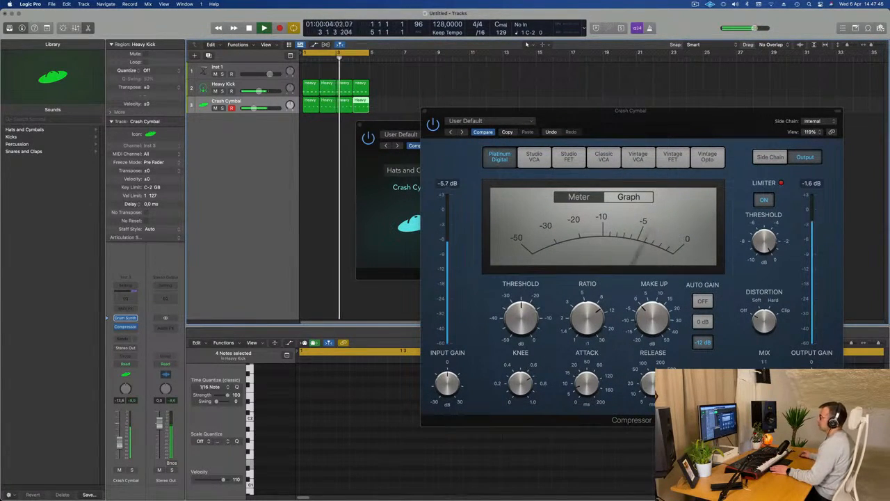
pyautogui.moveTo(706, 128); pyautogui.dragTo(527, 179)
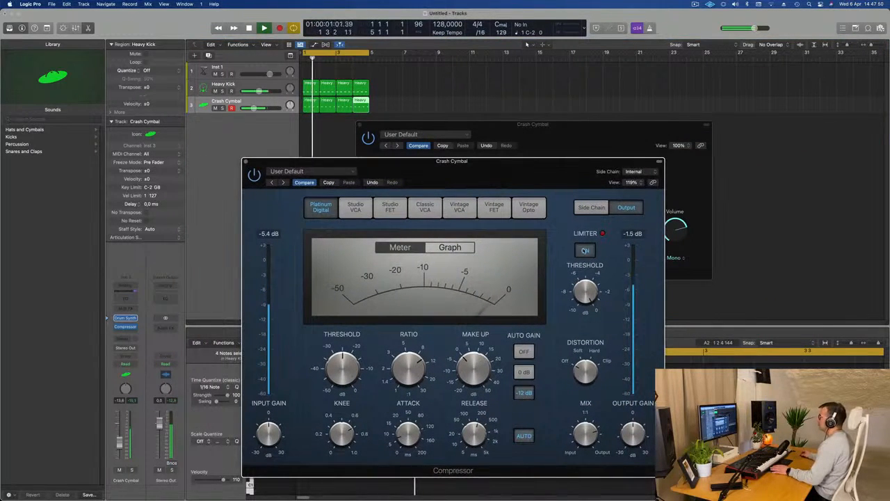
# Lower the Crash Cymbal Compressor's Output Gain to about -5.5 dB and set the channel's volume to about -7.8 dB.
pyautogui.moveTo(633, 437); pyautogui.dragTo(634, 433)
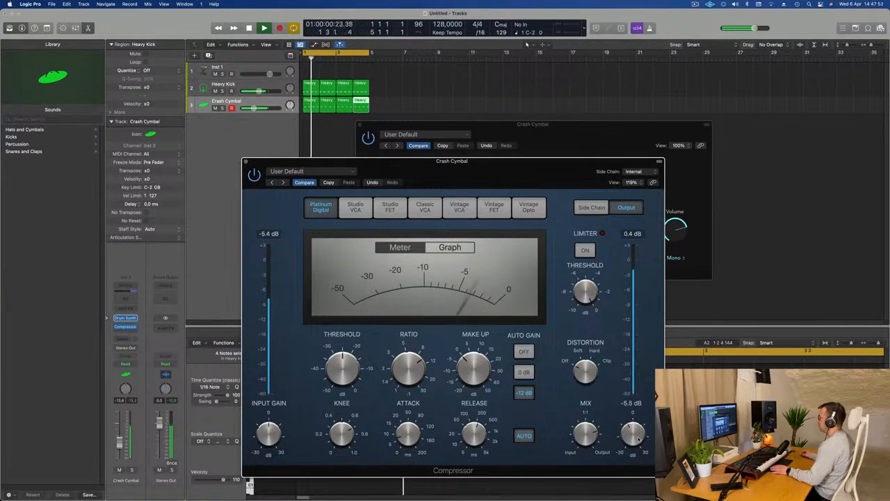
pyautogui.press('space')
pyautogui.press('space')
pyautogui.moveTo(117, 449); pyautogui.dragTo(119, 438)
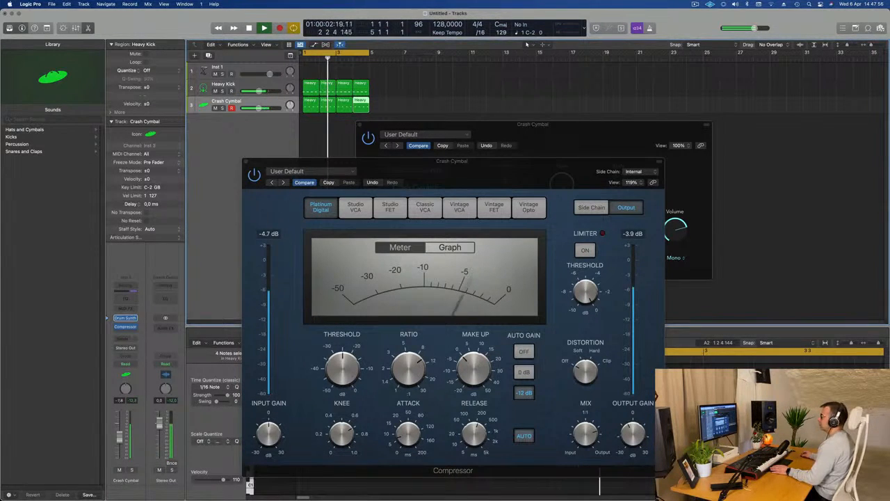
pyautogui.press('space')
pyautogui.press('space')
# Select the Crash Cymbal track with its regions and duplicate the track.
pyautogui.moveTo(396, 161); pyautogui.dragTo(572, 159)
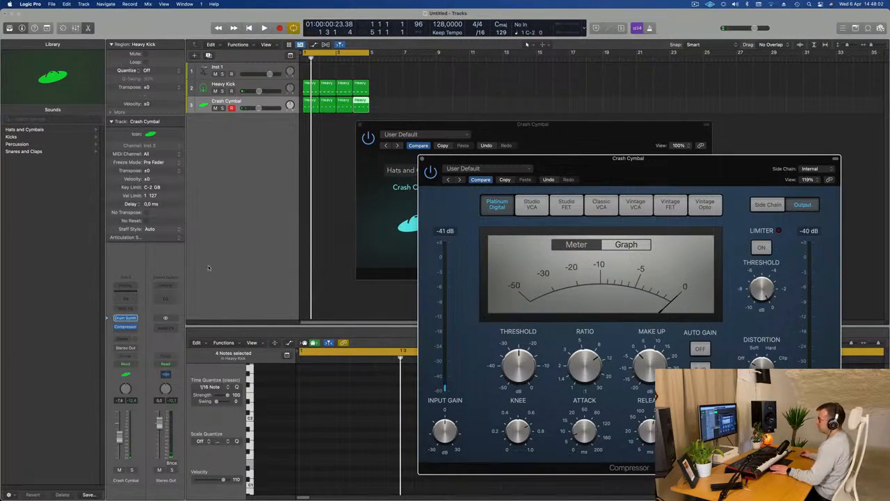
pyautogui.click(259, 103)
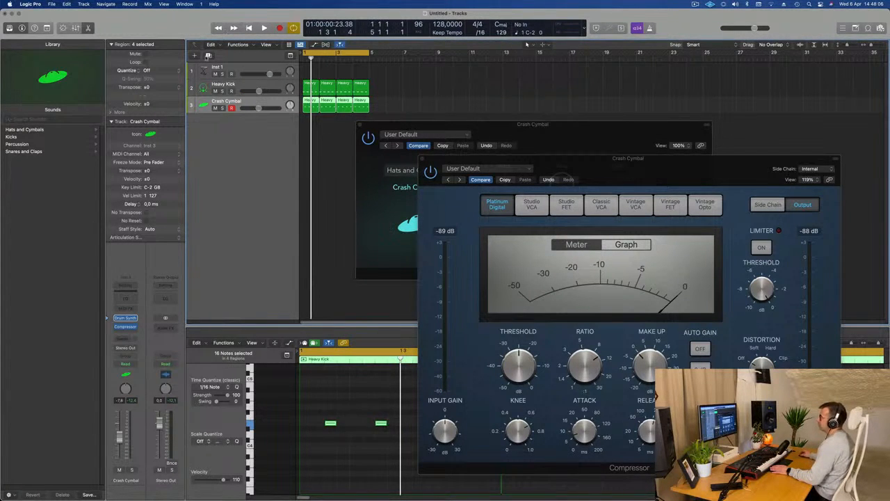
pyautogui.click(208, 55)
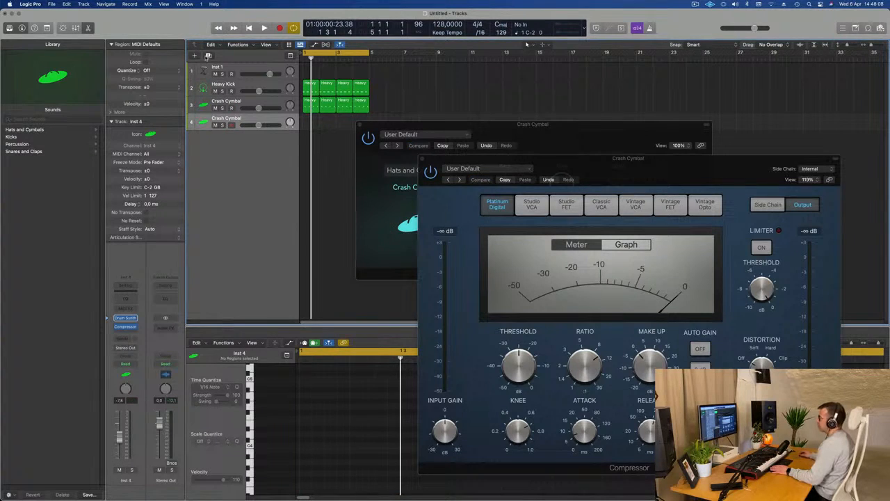
# Open the duplicated Crash Cymbal track's Drum Synth and choose the instrument's Stereo version.
pyautogui.click(132, 319)
pyautogui.click(135, 319)
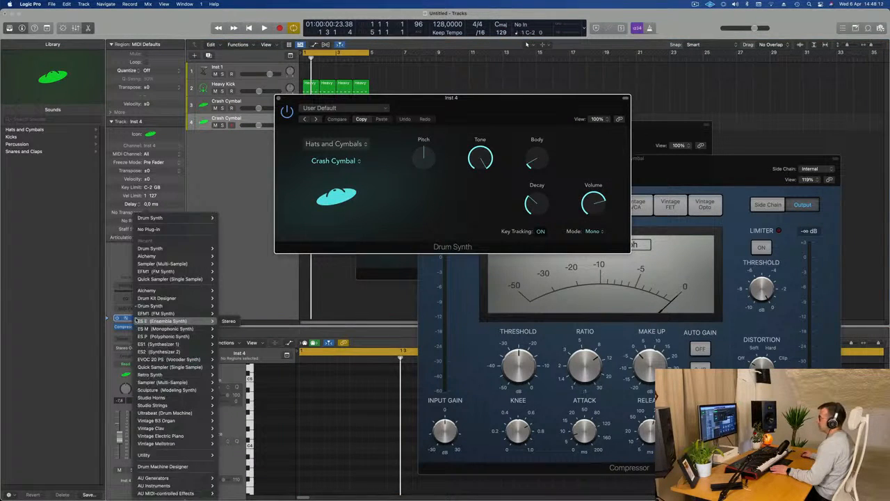
pyautogui.moveTo(158, 307)
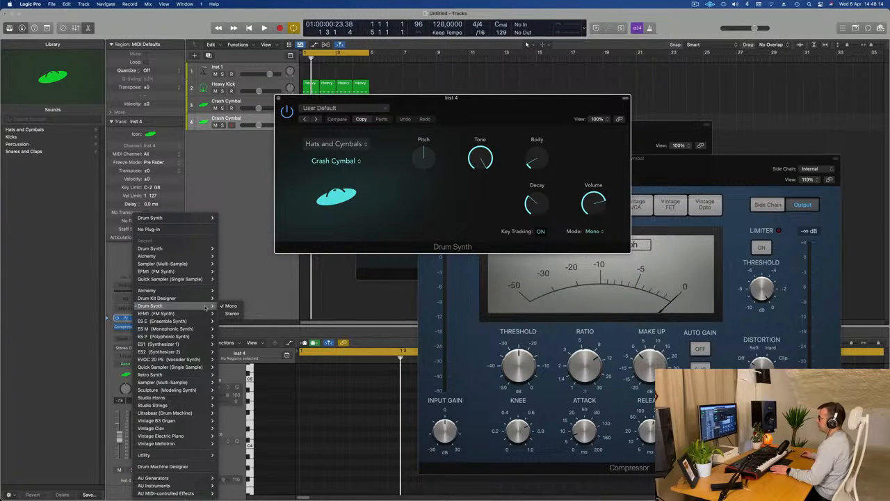
pyautogui.click(231, 313)
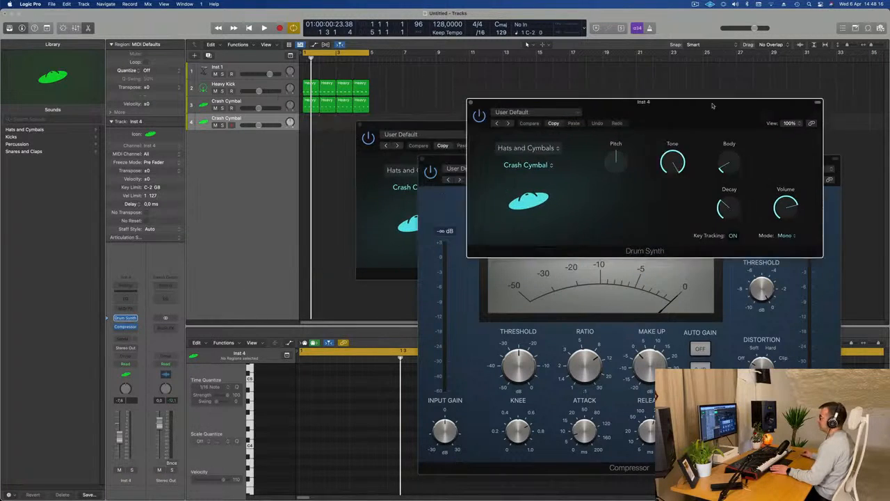
# Move the four cymbal regions onto the duplicated track and play the loop.
pyautogui.moveTo(371, 104); pyautogui.dragTo(286, 129)
pyautogui.press('space')
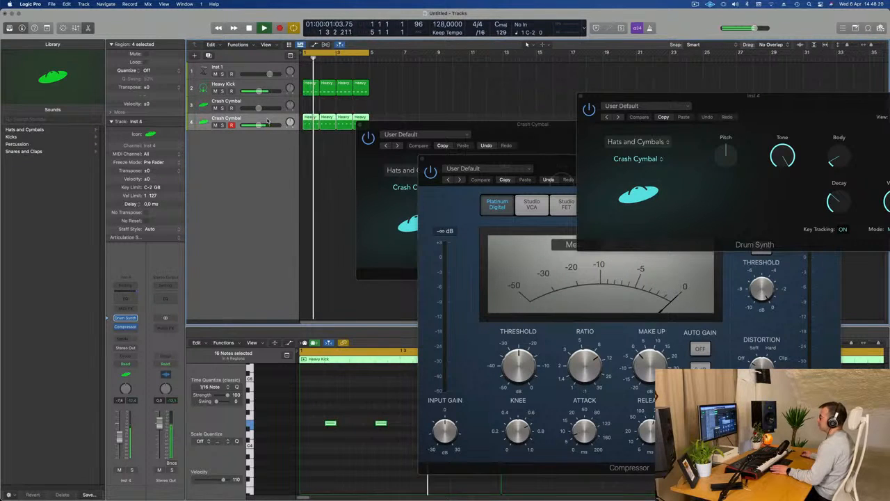
# Open the duplicated Crash Cymbal track's Compressor to check its levels during playback, clear the plug-in window away and stop the loop.
pyautogui.click(126, 327)
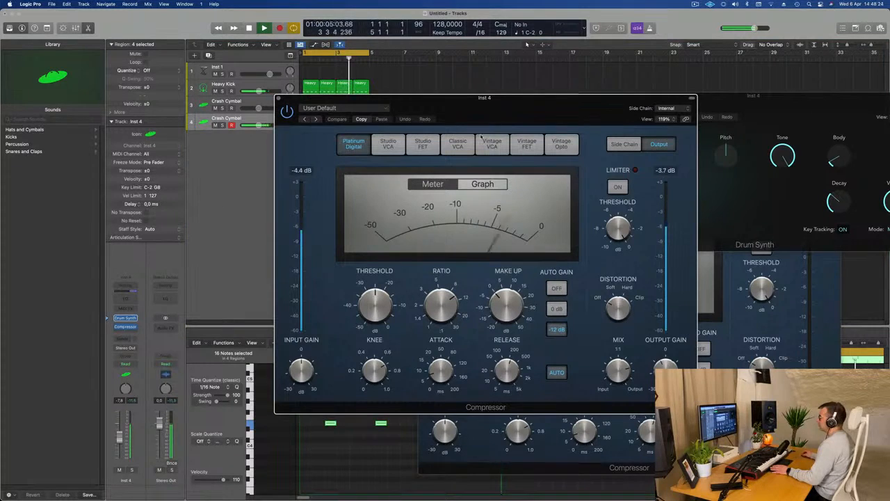
pyautogui.moveTo(522, 112); pyautogui.dragTo(547, 111)
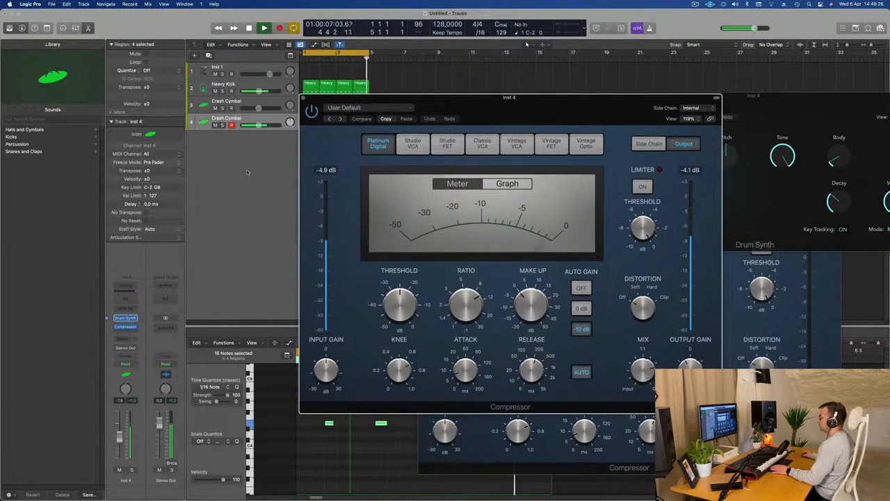
pyautogui.click(278, 103)
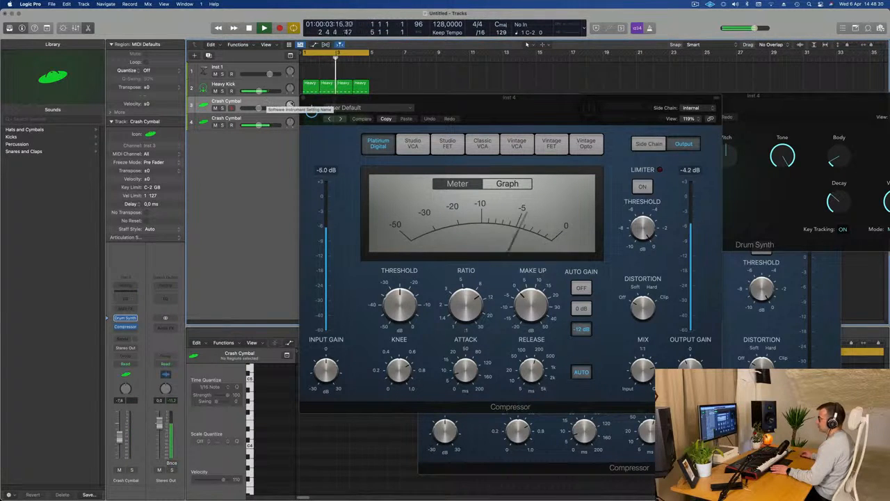
pyautogui.press('v')
pyautogui.press('space')
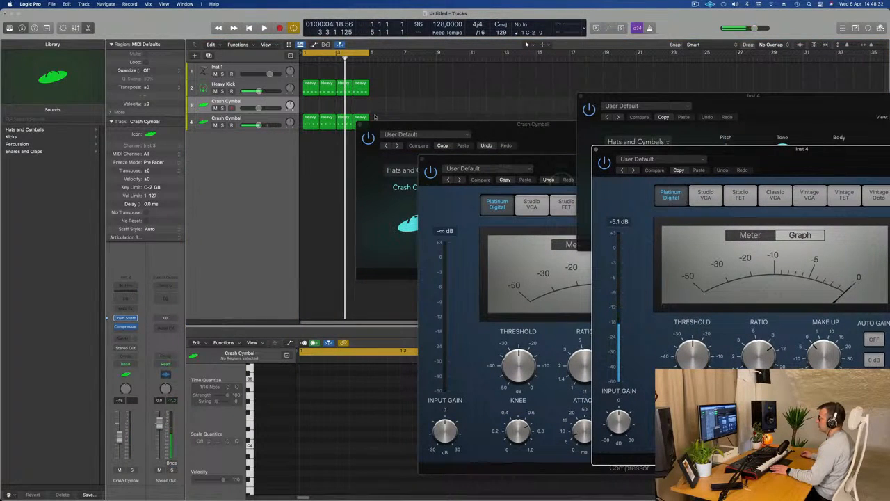
# Move the four cymbal regions back onto the original Crash Cymbal track and play the loop briefly to compare.
pyautogui.click(322, 117)
pyautogui.moveTo(322, 117); pyautogui.dragTo(322, 102)
pyautogui.press('space')
pyautogui.press('space')
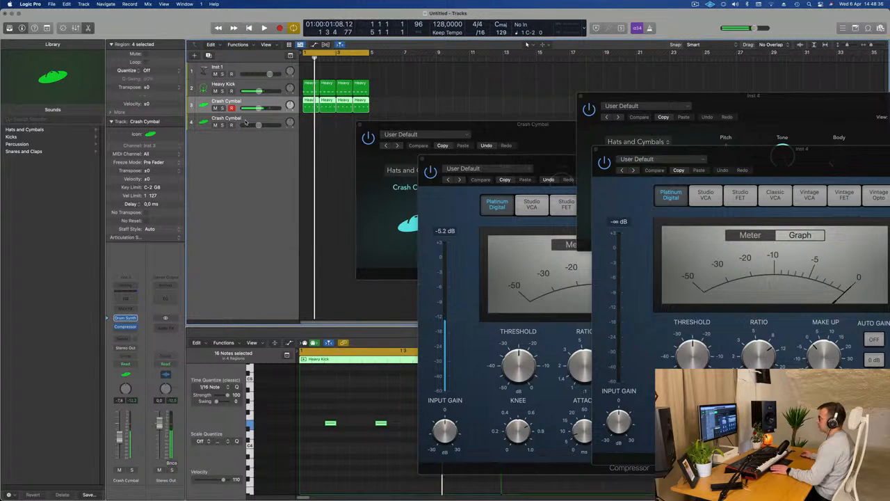
# Duplicate the Inst 1 track and replace the new track's Alchemy instrument with the Stereo version of Drum Synth.
pyautogui.click(244, 122)
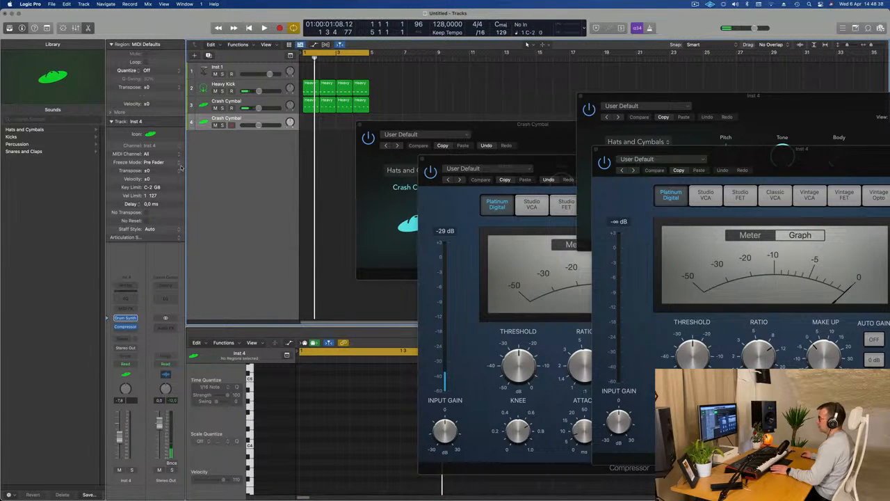
pyautogui.click(257, 68)
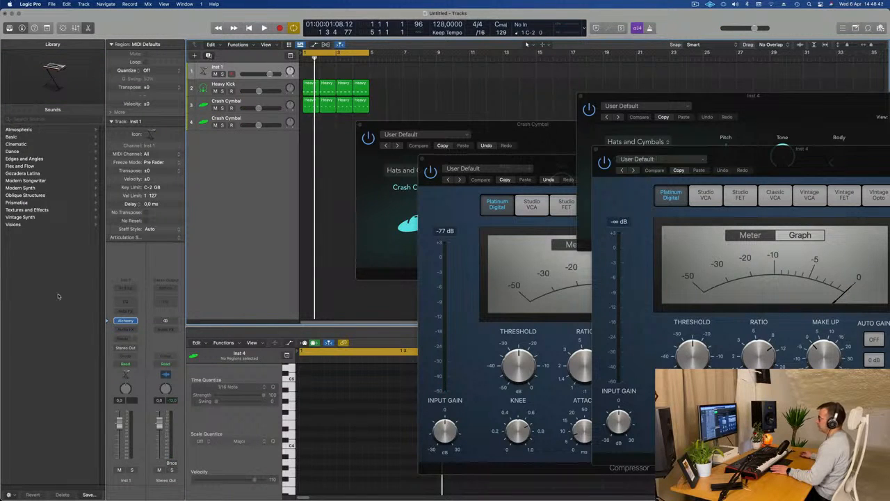
pyautogui.press('super+d')
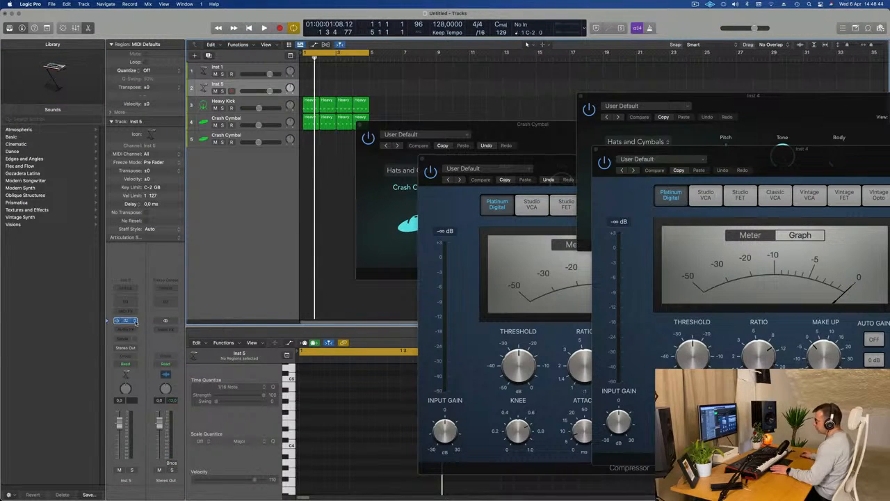
pyautogui.click(136, 322)
pyautogui.moveTo(160, 304)
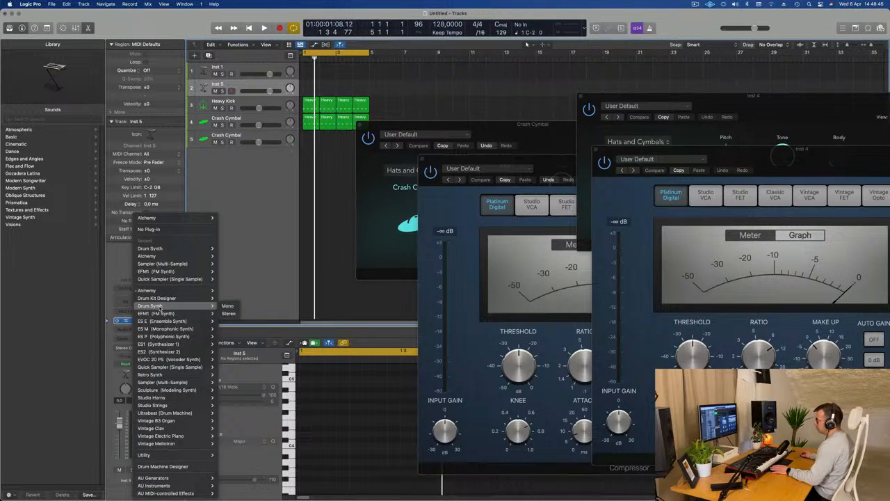
pyautogui.click(227, 314)
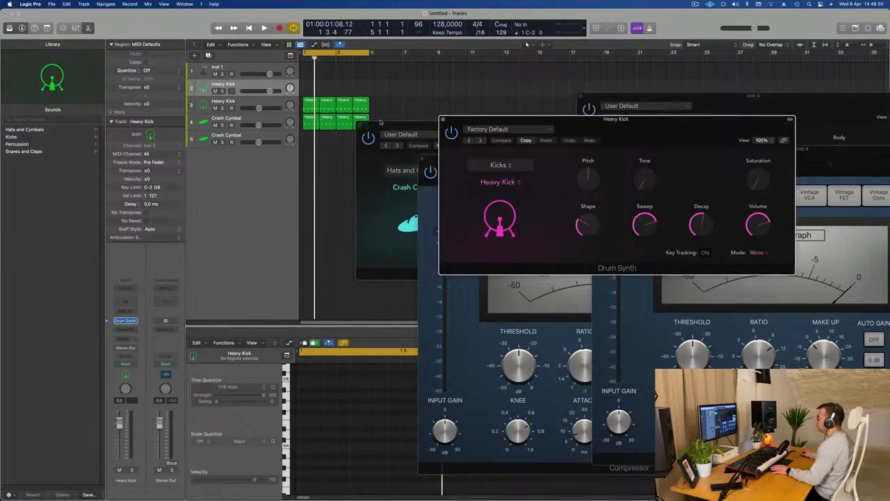
# Move the four cymbal regions onto the new Drum Synth track and play the loop.
pyautogui.moveTo(385, 122); pyautogui.dragTo(398, 170)
pyautogui.click(270, 127)
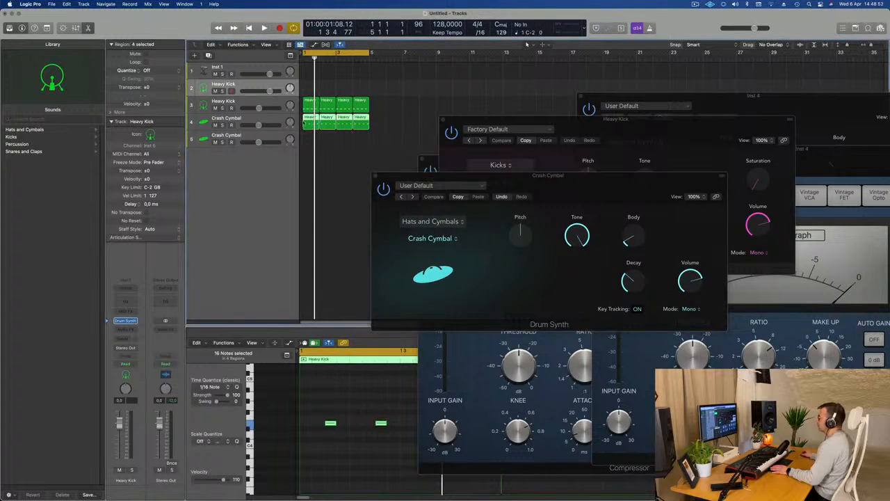
pyautogui.moveTo(311, 120); pyautogui.dragTo(311, 86)
pyautogui.moveTo(508, 120); pyautogui.dragTo(457, 93)
pyautogui.press('space')
pyautogui.click(260, 89)
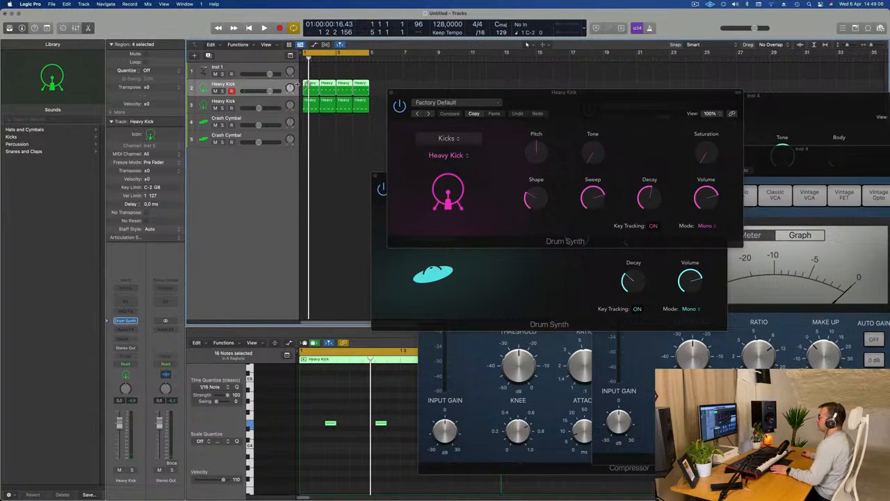
# Switch the new track's Drum Synth to the Crash Cymbal in Hats and Cymbals and play the loop.
pyautogui.click(128, 323)
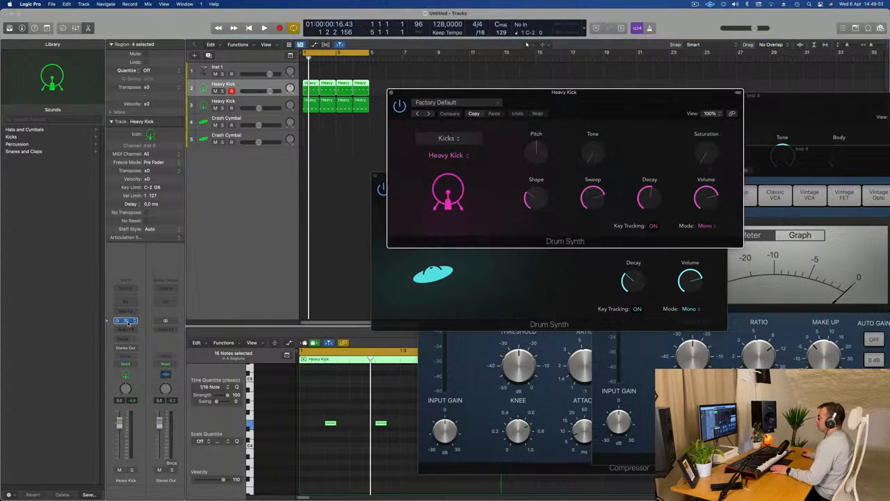
pyautogui.click(456, 140)
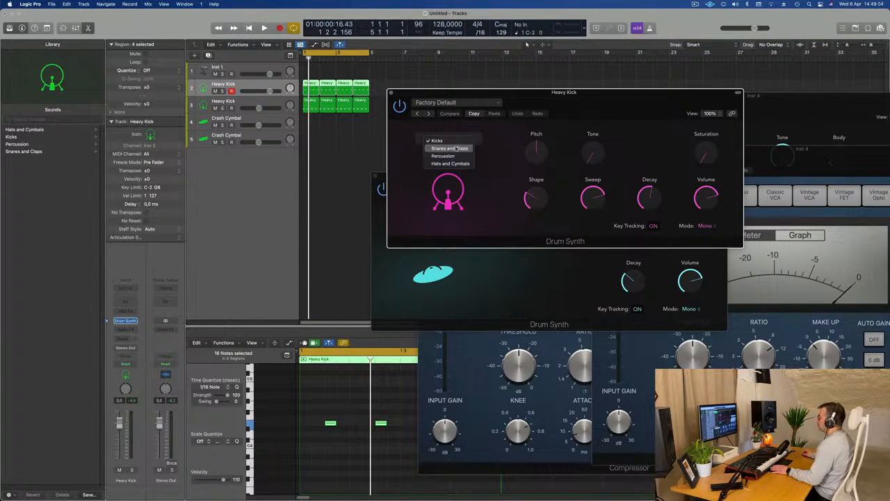
pyautogui.press('Return')
pyautogui.moveTo(485, 96); pyautogui.dragTo(467, 141)
pyautogui.press('space')
pyautogui.press('space')
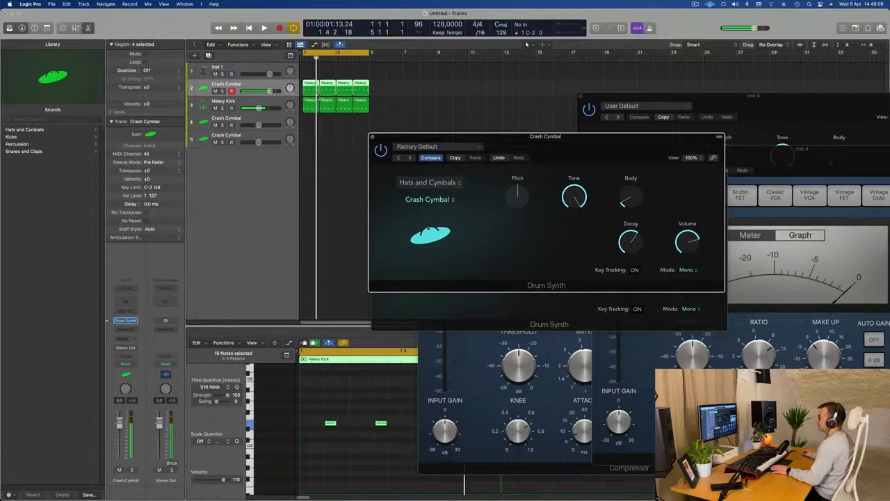
# Play the loop and shorten the Decay of the new Crash Cymbal in its Drum Synth.
pyautogui.click(254, 88)
pyautogui.press('space')
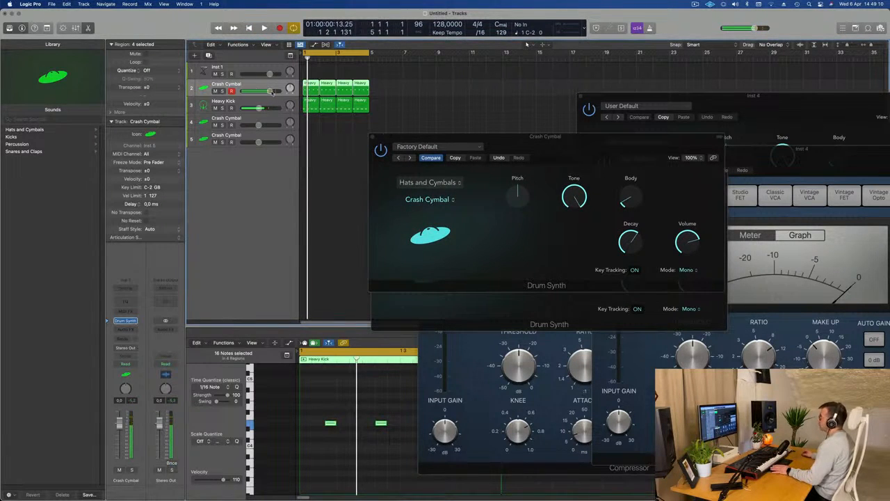
pyautogui.moveTo(509, 146); pyautogui.dragTo(479, 148)
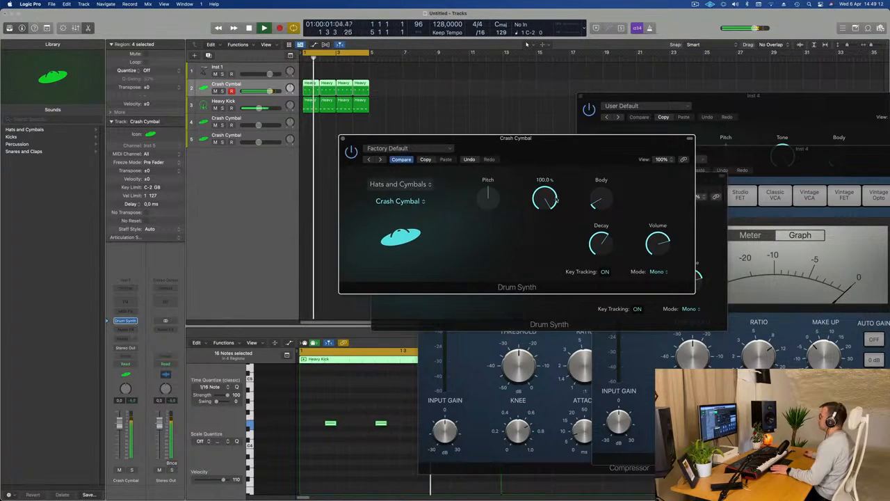
pyautogui.moveTo(587, 235); pyautogui.dragTo(604, 248)
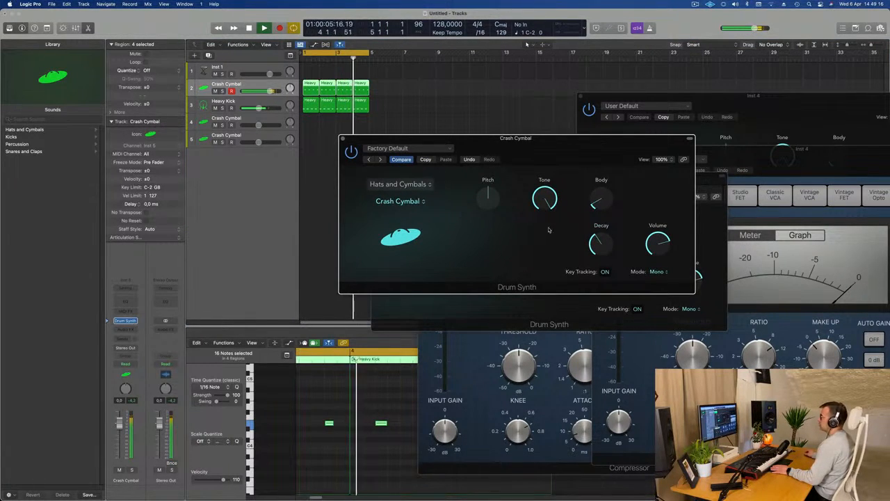
# Insert a Stereo Compressor on the new Crash Cymbal track.
pyautogui.click(130, 331)
pyautogui.moveTo(139, 348)
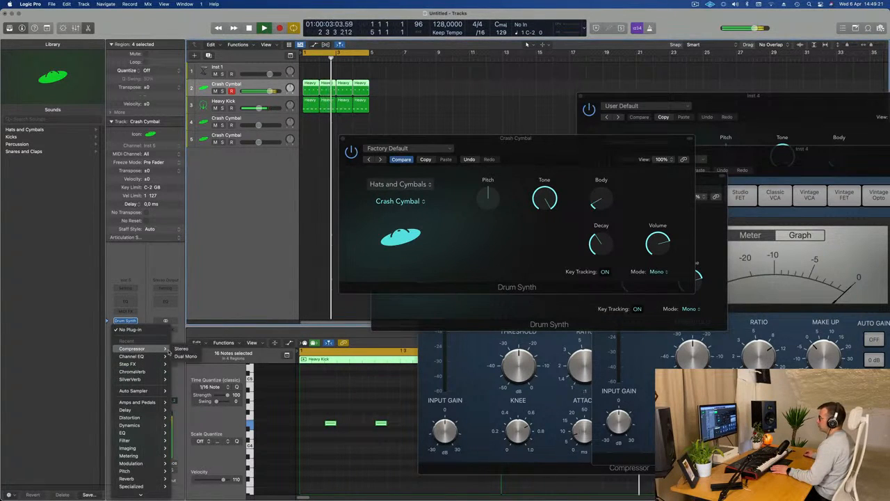
pyautogui.click(181, 348)
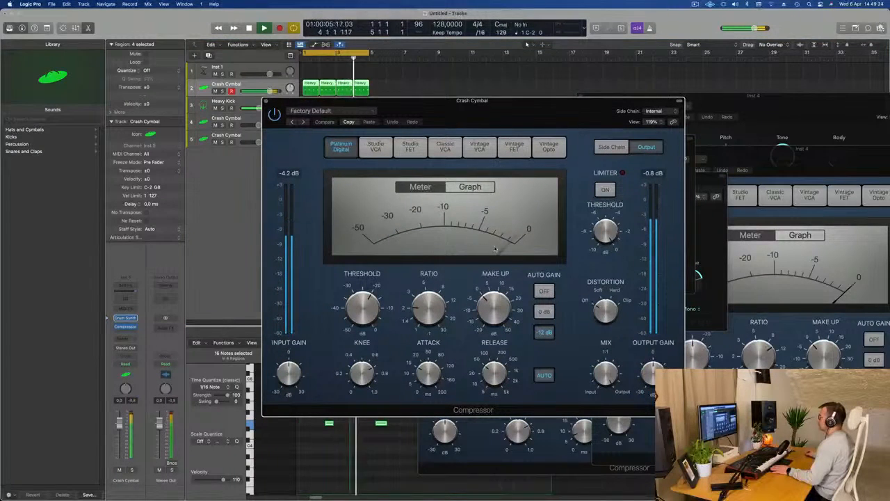
# Adjust the new Compressor with automatic release off, a higher ratio and a threshold of -22.5 dB, and close its window.
pyautogui.moveTo(433, 375); pyautogui.dragTo(432, 391)
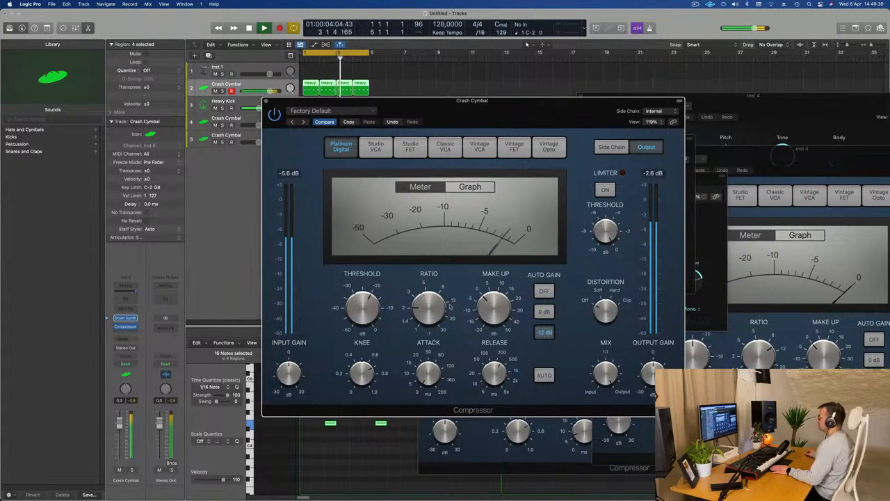
pyautogui.moveTo(448, 285); pyautogui.dragTo(447, 293)
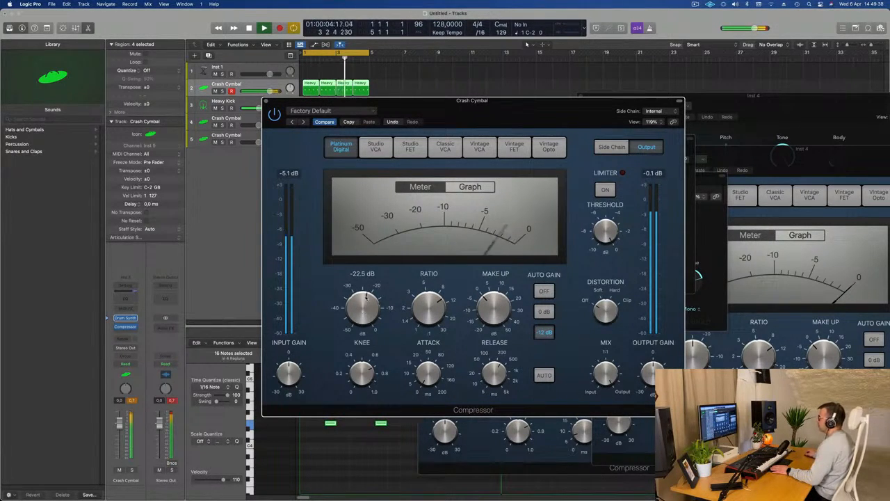
pyautogui.click(266, 102)
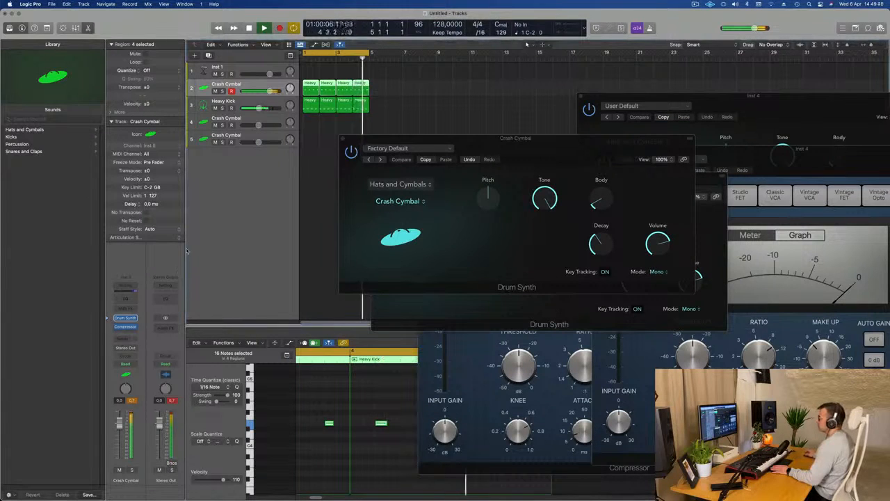
# Set the new Crash Cymbal's Decay to about 33.8% in its Drum Synth and raise Body slightly.
pyautogui.moveTo(558, 138); pyautogui.dragTo(540, 158)
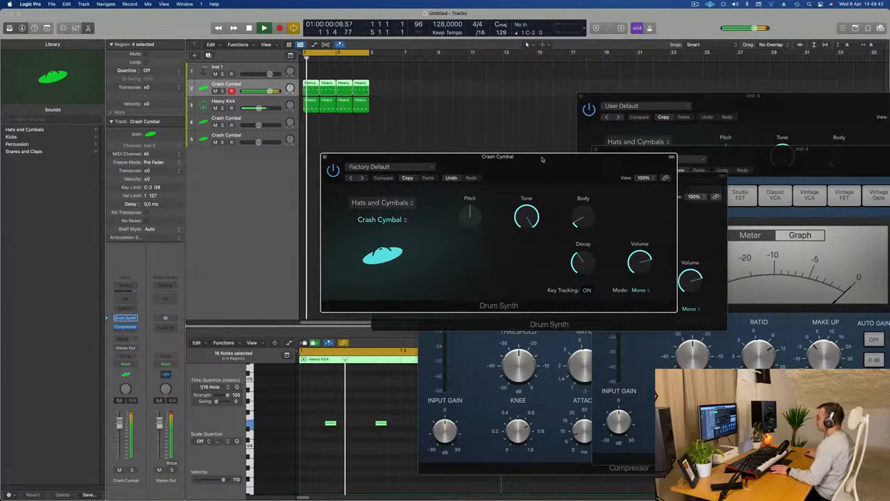
pyautogui.moveTo(583, 263); pyautogui.dragTo(583, 280)
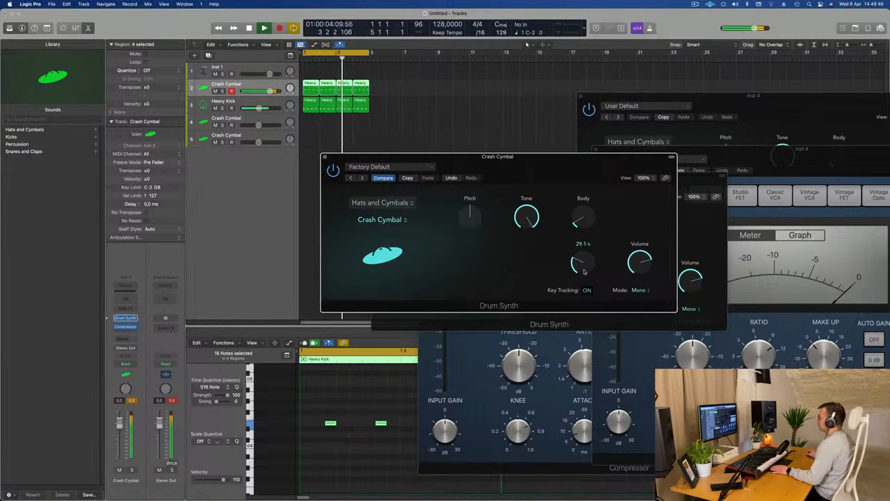
pyautogui.moveTo(528, 218); pyautogui.dragTo(532, 281)
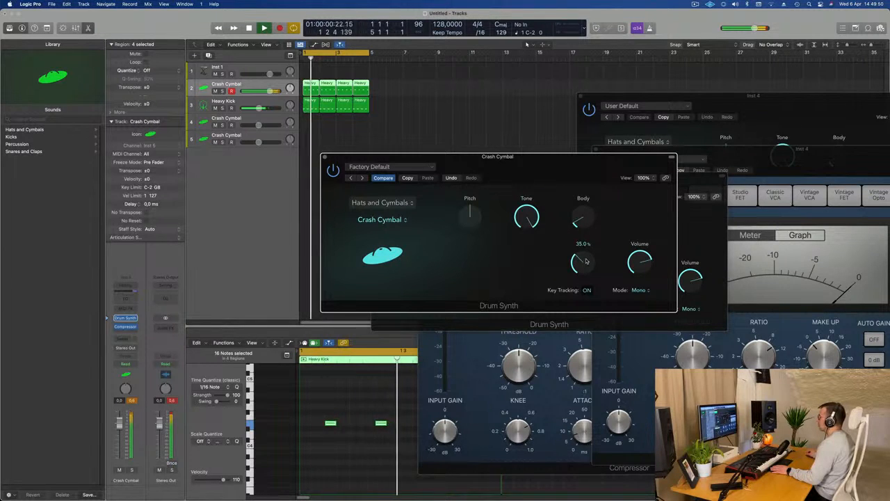
pyautogui.moveTo(588, 207); pyautogui.dragTo(588, 187)
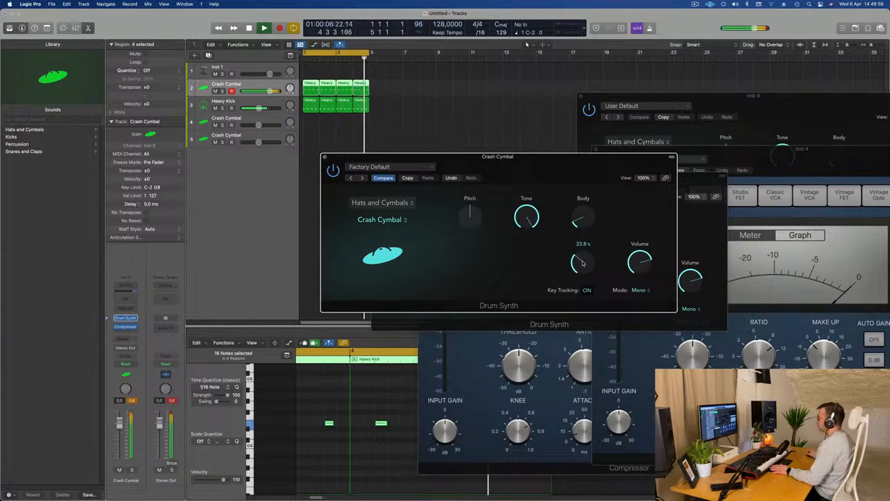
# Set the new Crash Cymbal's Drum Synth mode to Poly and try its Pitch control, keeping it at 0.
pyautogui.click(639, 290)
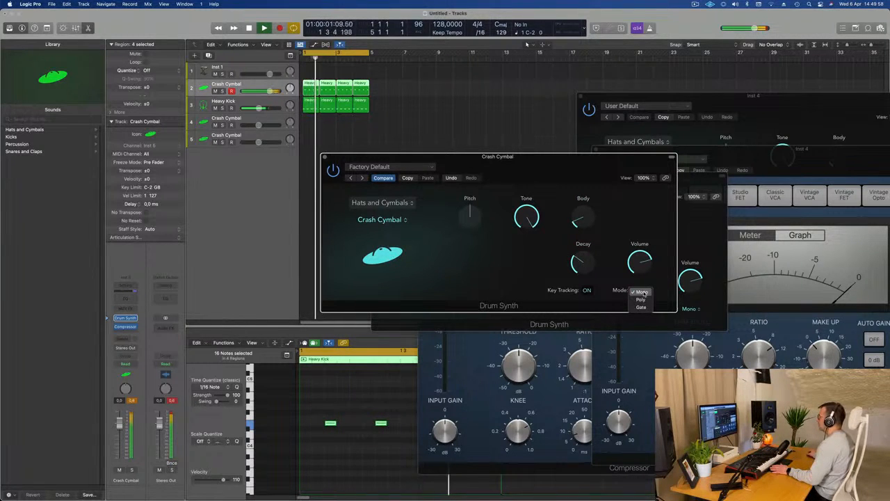
pyautogui.click(641, 300)
pyautogui.moveTo(444, 279); pyautogui.dragTo(471, 212)
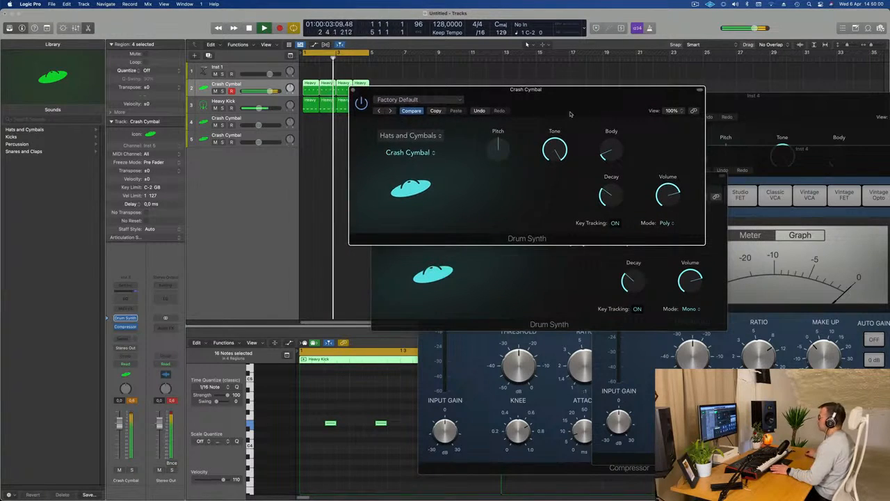
pyautogui.moveTo(518, 95); pyautogui.dragTo(493, 138)
pyautogui.moveTo(478, 188)
pyautogui.mouseDown()
pyautogui.moveTo(476, 201)
pyautogui.moveTo(480, 191)
pyautogui.mouseUp()
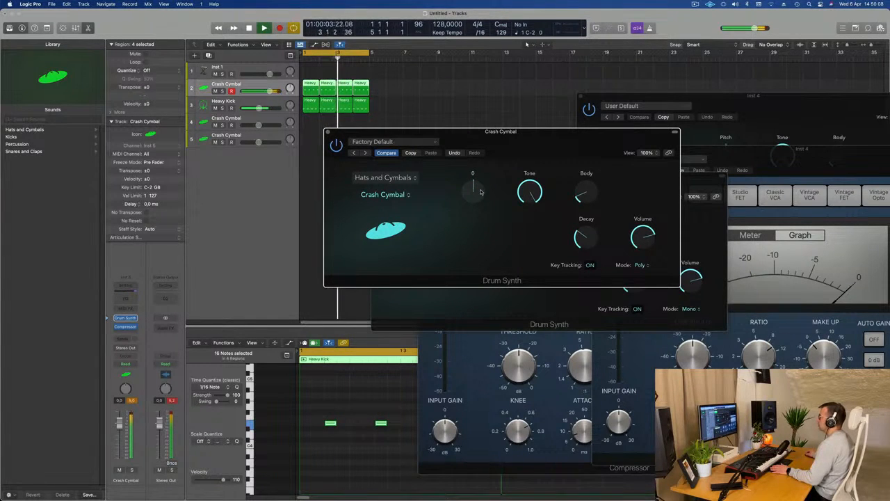
# Lower the new Crash Cymbal track's volume to about -4.4 dB.
pyautogui.moveTo(524, 137); pyautogui.dragTo(600, 155)
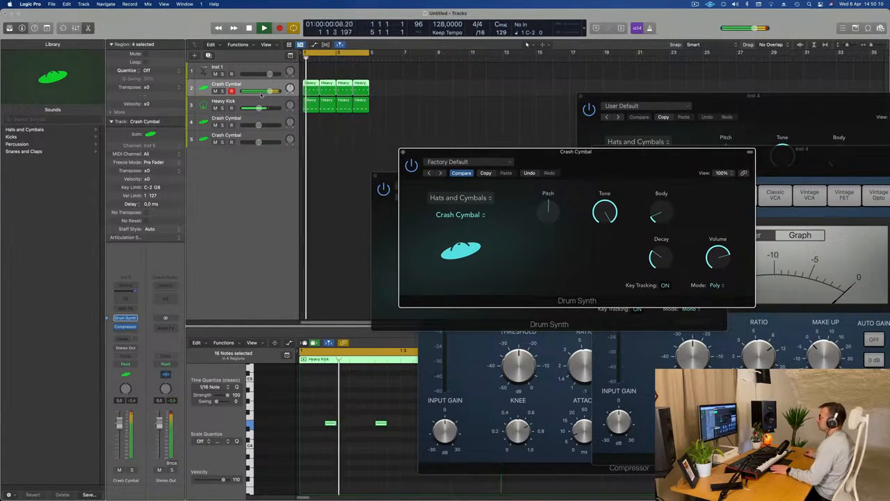
pyautogui.moveTo(270, 92); pyautogui.dragTo(264, 91)
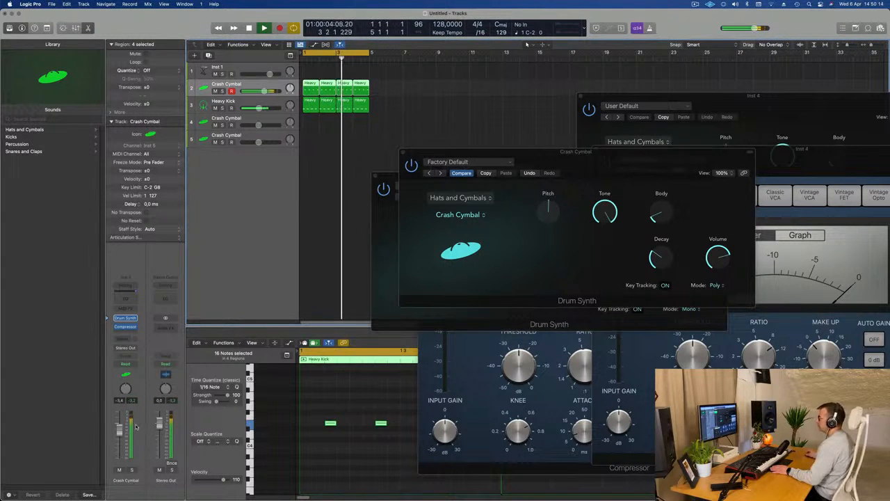
pyautogui.moveTo(123, 432); pyautogui.dragTo(120, 437)
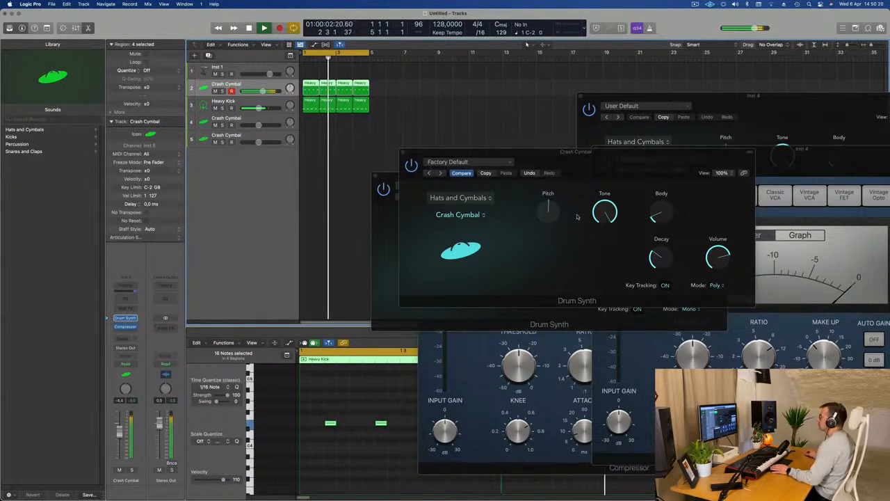
# Close the new Crash Cymbal's Drum Synth window and move the original Crash Cymbal's Drum Synth window clear of the tracks.
pyautogui.moveTo(623, 165); pyautogui.dragTo(501, 259)
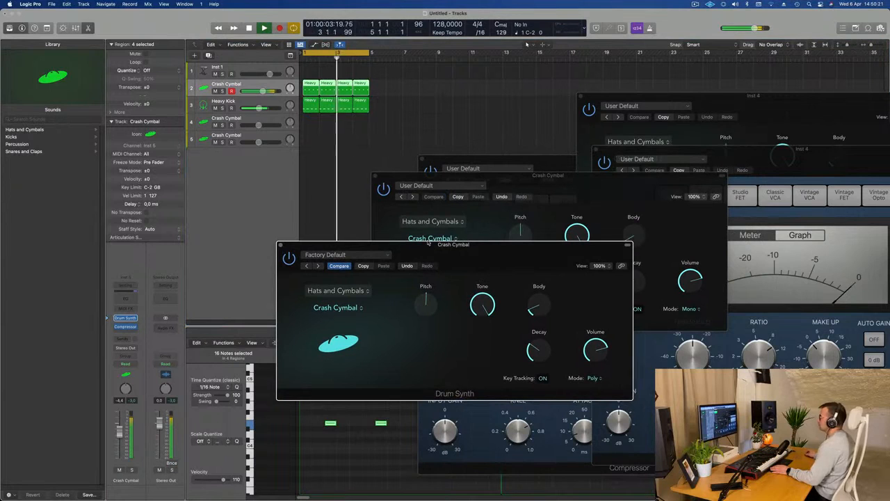
pyautogui.click(281, 246)
pyautogui.moveTo(487, 175); pyautogui.dragTo(422, 311)
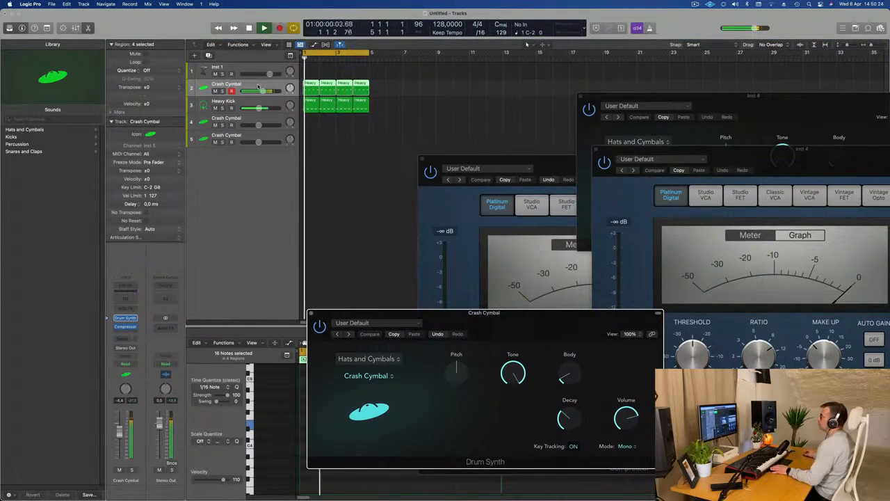
# Move the Compressor window clear of the tracks and copy the four Heavy Kick regions onto the Inst 1 track.
pyautogui.click(232, 101)
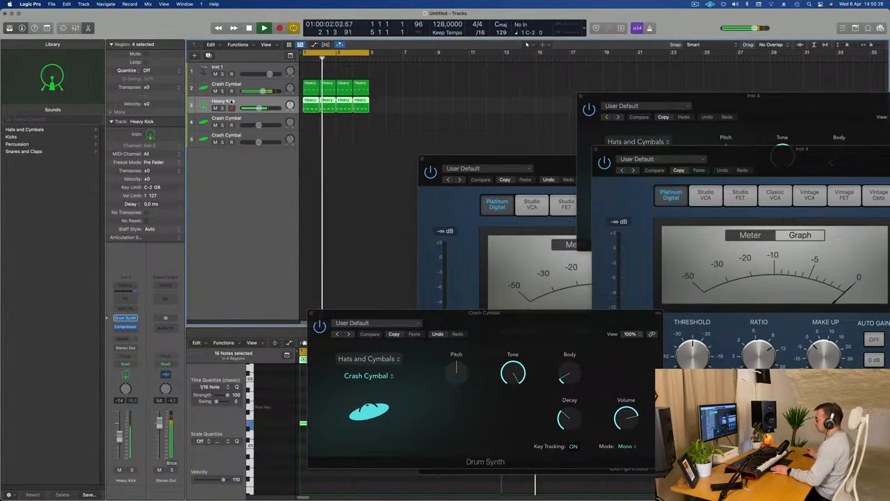
pyautogui.moveTo(443, 158); pyautogui.dragTo(611, 150)
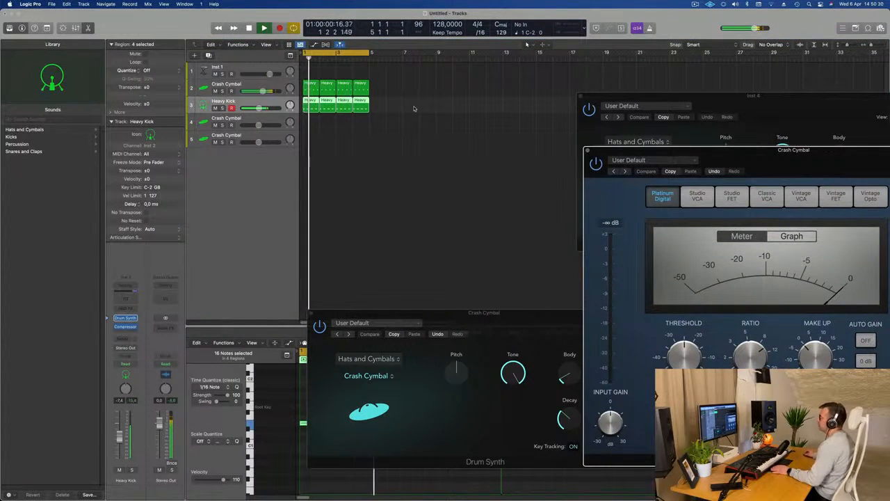
pyautogui.press('space')
pyautogui.click(333, 106)
pyautogui.moveTo(316, 101); pyautogui.dragTo(267, 62)
pyautogui.click(255, 67)
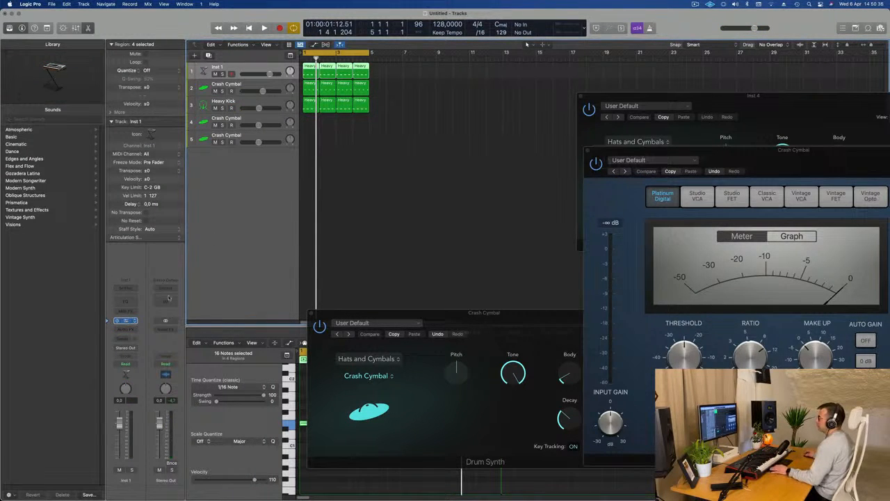
# Open Alchemy on the Inst 1 track and load the 808 Mutation Bass preset from the Bass category.
pyautogui.click(134, 319)
pyautogui.moveTo(503, 103); pyautogui.dragTo(510, 138)
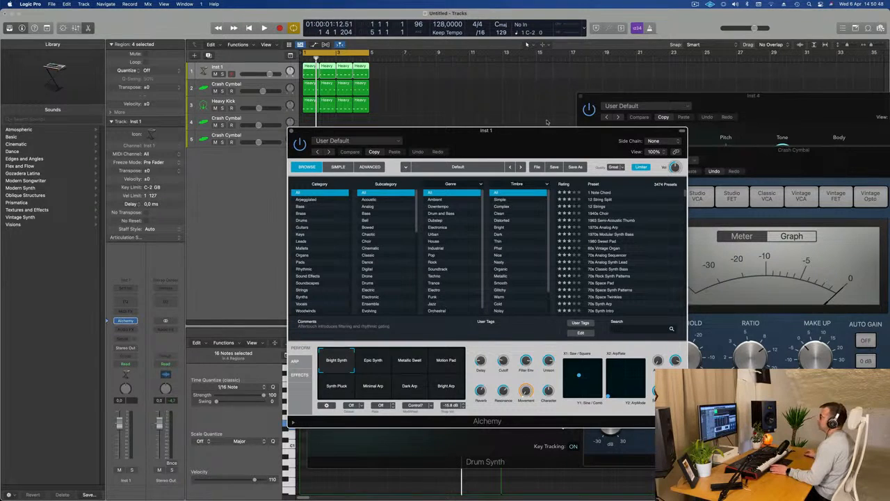
pyautogui.moveTo(538, 128); pyautogui.dragTo(583, 117)
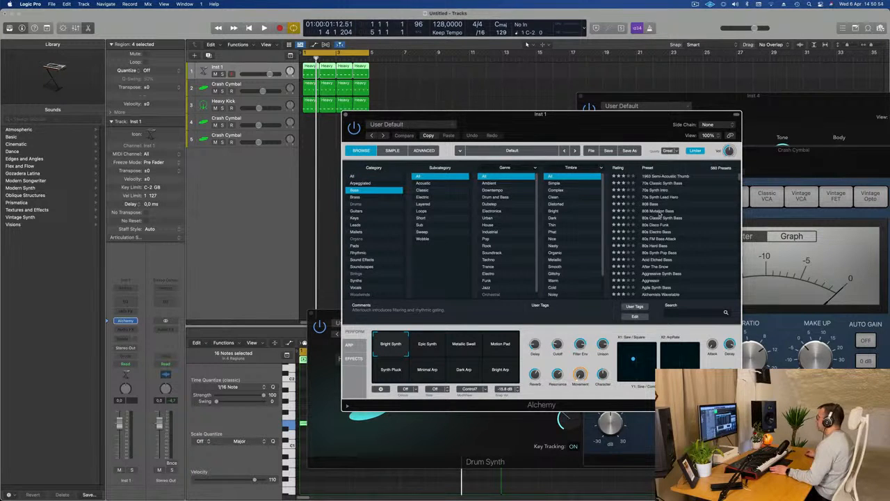
pyautogui.click(660, 211)
pyautogui.moveTo(578, 115); pyautogui.dragTo(616, 121)
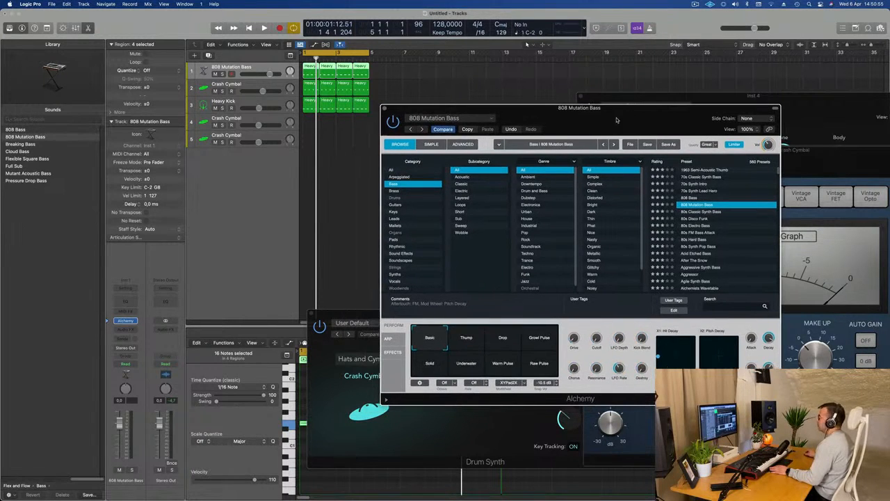
# Solo the 808 Mutation Bass track and play the loop to hear the bass alone.
pyautogui.click(261, 68)
pyautogui.press('space')
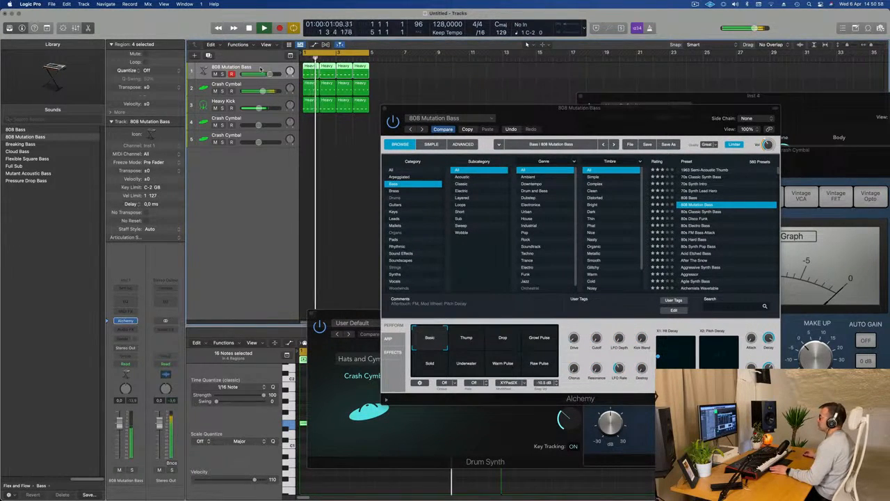
pyautogui.press('s')
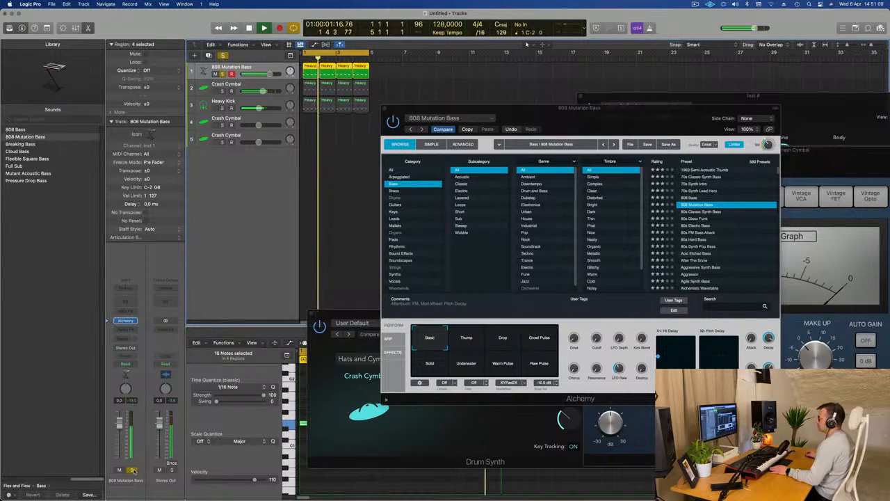
pyautogui.press('space')
pyautogui.press('space')
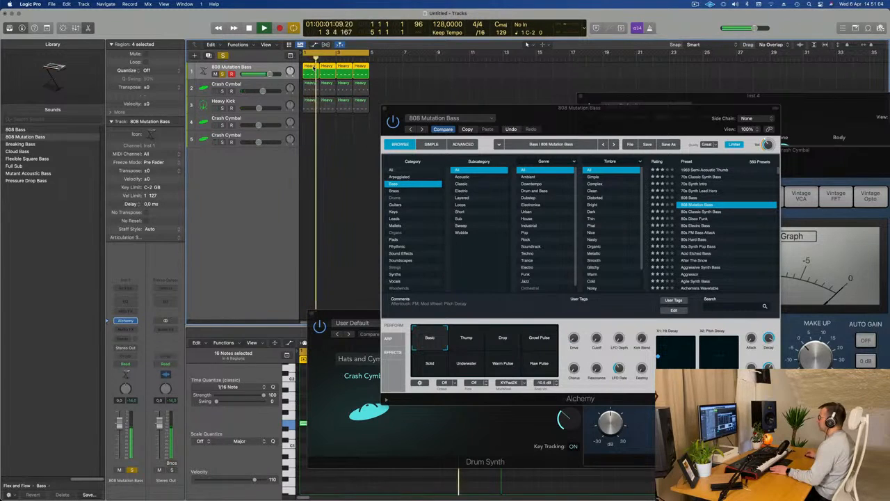
# Open the first 808 Mutation Bass region for note editing and move the Crash Cymbal's Drum Synth window clear of the piano roll.
pyautogui.doubleClick(313, 68)
pyautogui.doubleClick(313, 68)
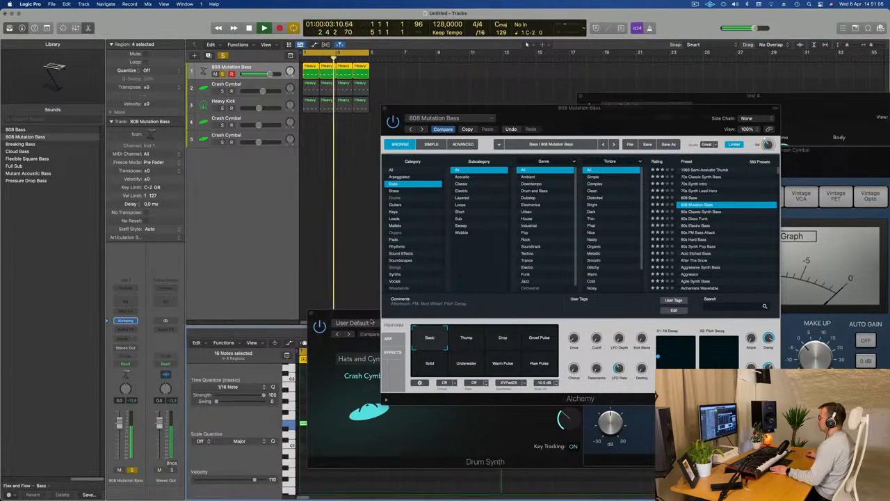
pyautogui.moveTo(367, 316); pyautogui.dragTo(689, 38)
pyautogui.click(373, 447)
# Play the bass together with a soloed Heavy Kick track, and clear all solos.
pyautogui.press('space')
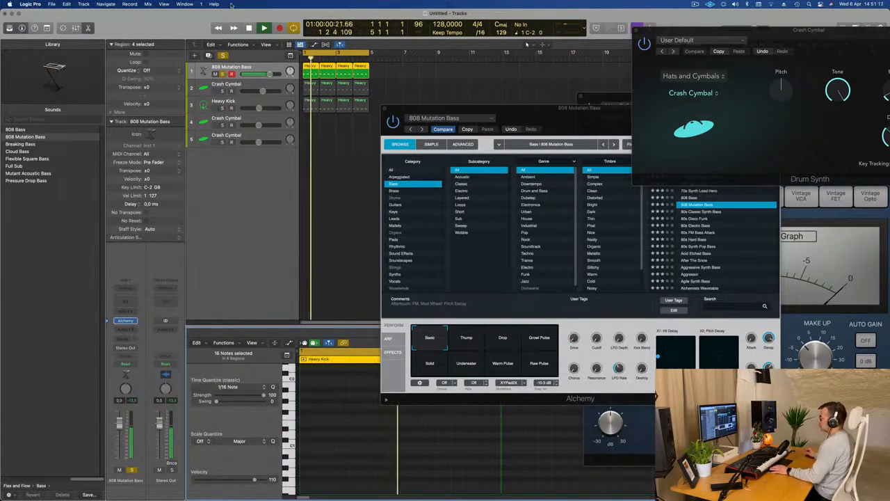
pyautogui.click(215, 109)
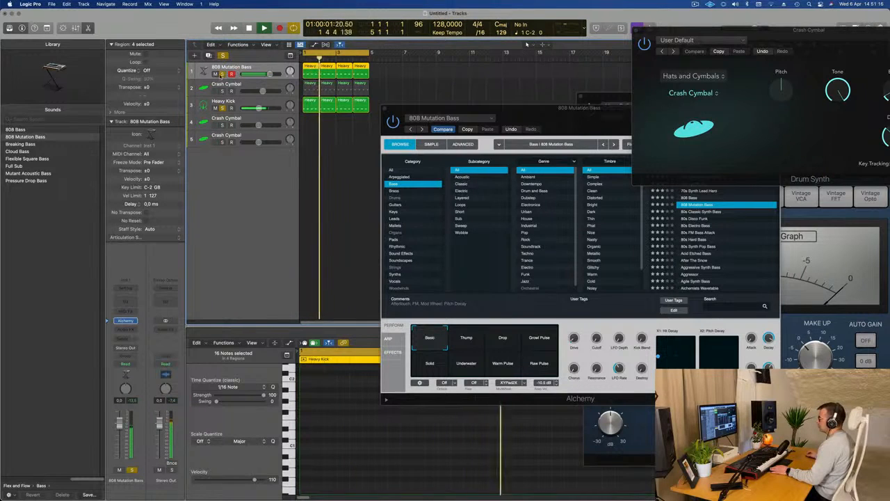
pyautogui.click(221, 55)
# Lower the 808 Mutation Bass track's volume and place the Heavy Kick track directly above the Crash Cymbal track.
pyautogui.press('space')
pyautogui.moveTo(270, 74); pyautogui.dragTo(237, 75)
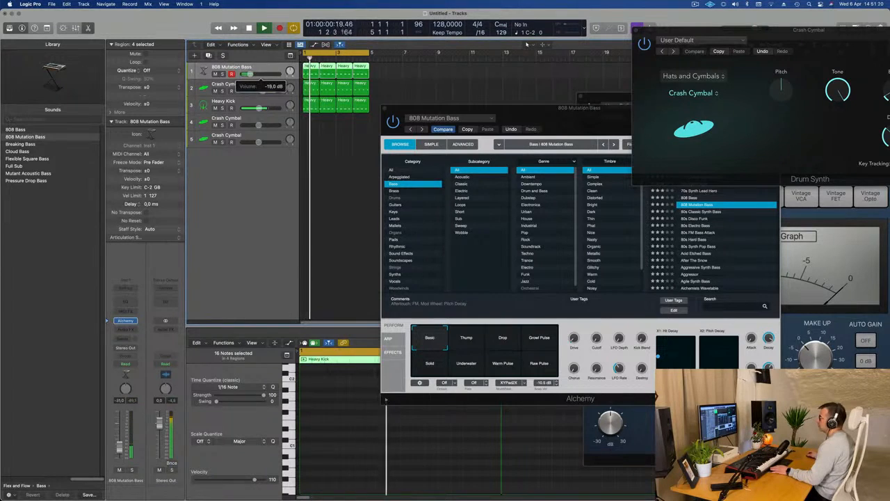
pyautogui.moveTo(248, 75); pyautogui.dragTo(245, 112)
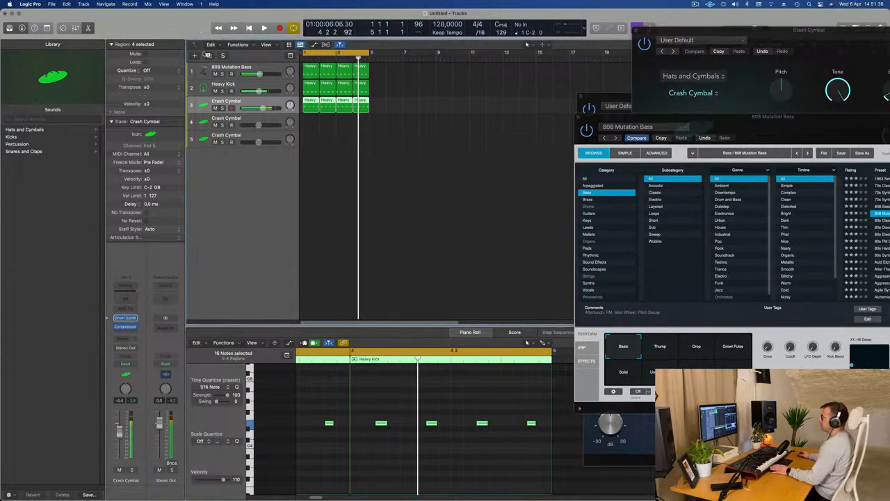
# Duplicate the Crash Cymbal track with its first one-bar region, and fill that bar with short sixteenth notes.
pyautogui.press('super+d')
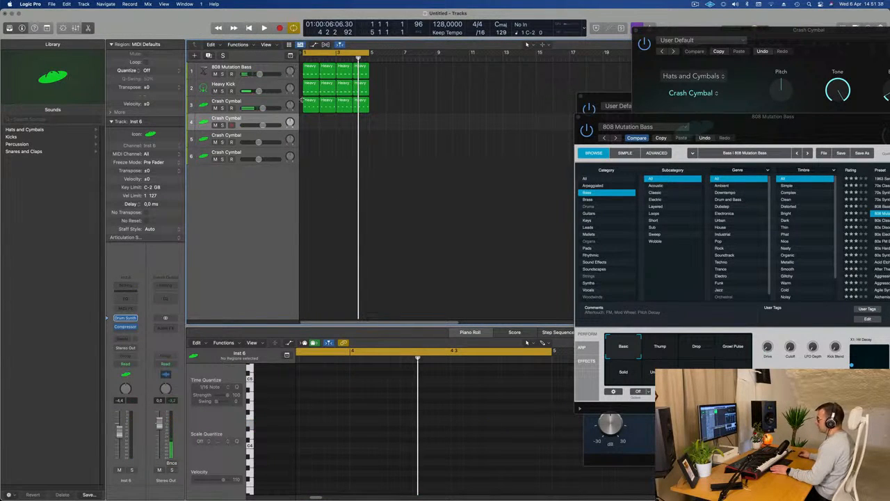
pyautogui.moveTo(306, 103); pyautogui.dragTo(308, 138)
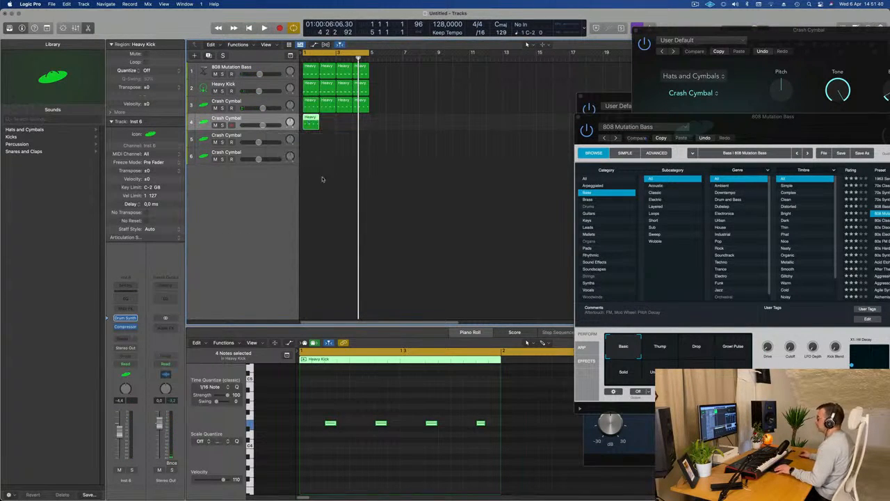
pyautogui.moveTo(322, 407); pyautogui.dragTo(522, 447)
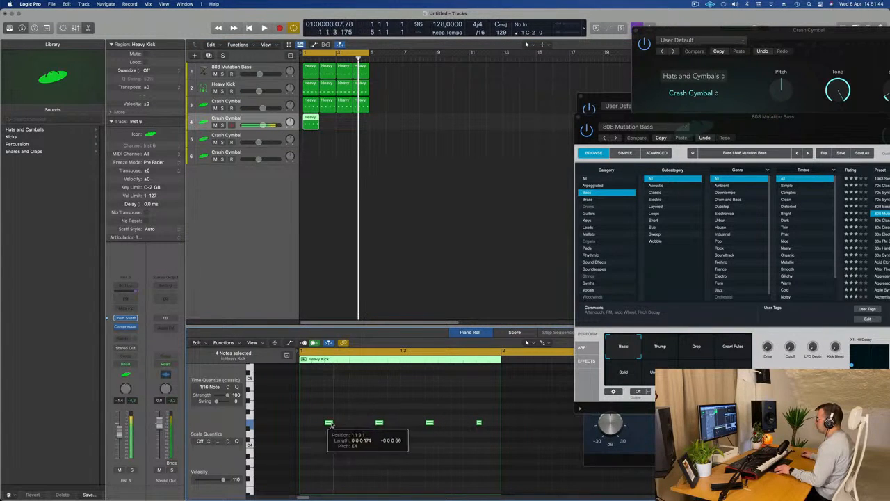
pyautogui.moveTo(331, 422)
pyautogui.mouseDown()
pyautogui.moveTo(304, 426)
pyautogui.moveTo(341, 425)
pyautogui.mouseUp()
pyautogui.click(280, 122)
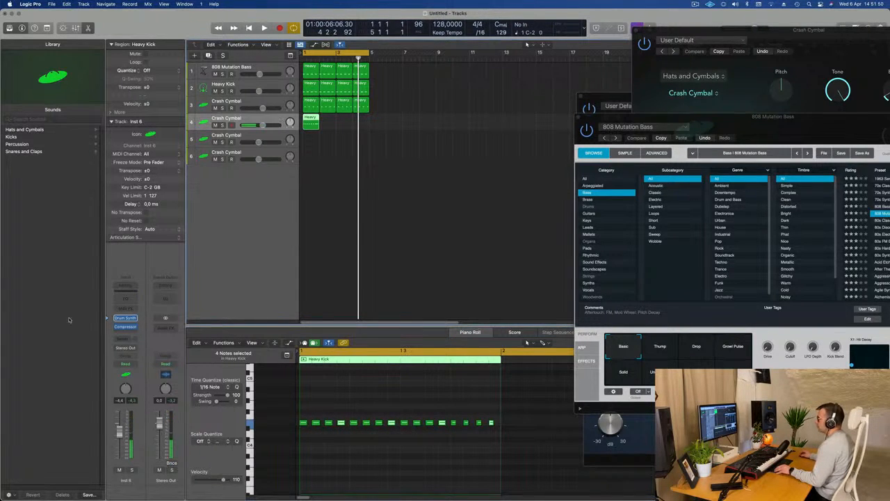
# Open the duplicated Crash Cymbal's Drum Synth, move it aside, and repeat the sixteenth-note region to fill four bars.
pyautogui.click(126, 319)
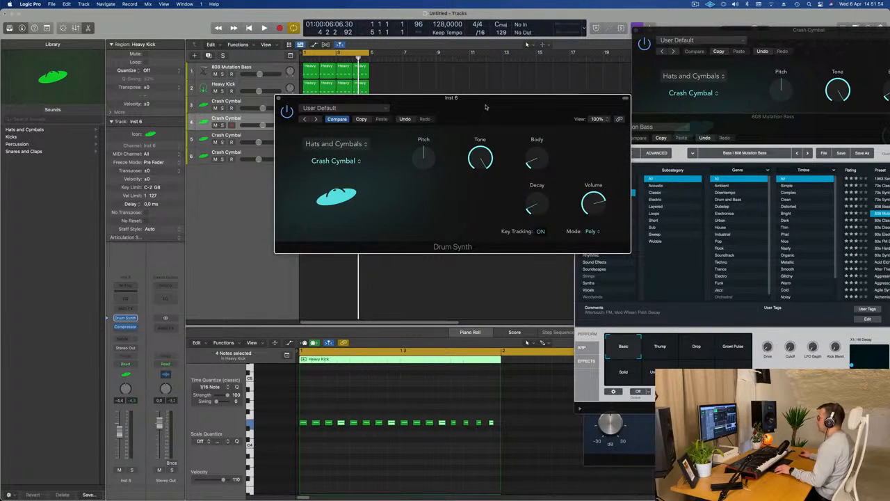
pyautogui.moveTo(480, 106); pyautogui.dragTo(694, 148)
pyautogui.click(310, 125)
pyautogui.press('super+r')
pyautogui.press('super+r')
pyautogui.press('super+r')
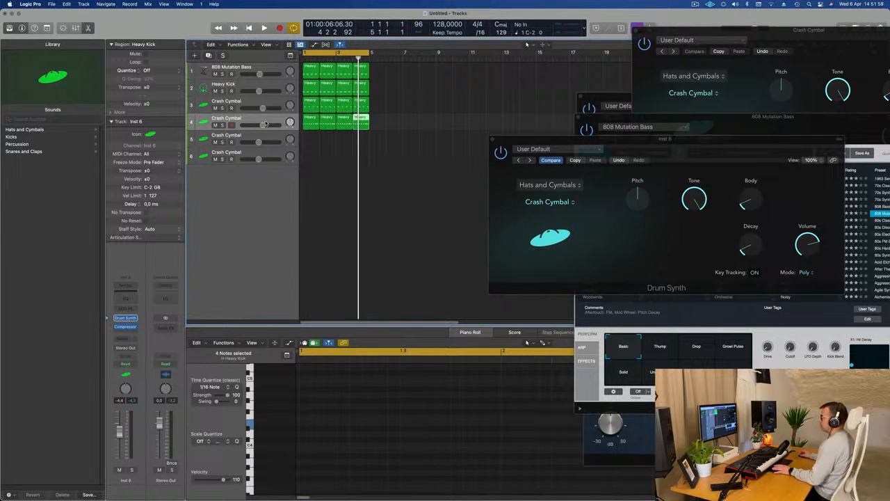
# Lower the sixteenth-note Crash Cymbal track to about -12.2 dB during playback and close its Drum Synth window.
pyautogui.click(263, 125)
pyautogui.press('Return')
pyautogui.press('space')
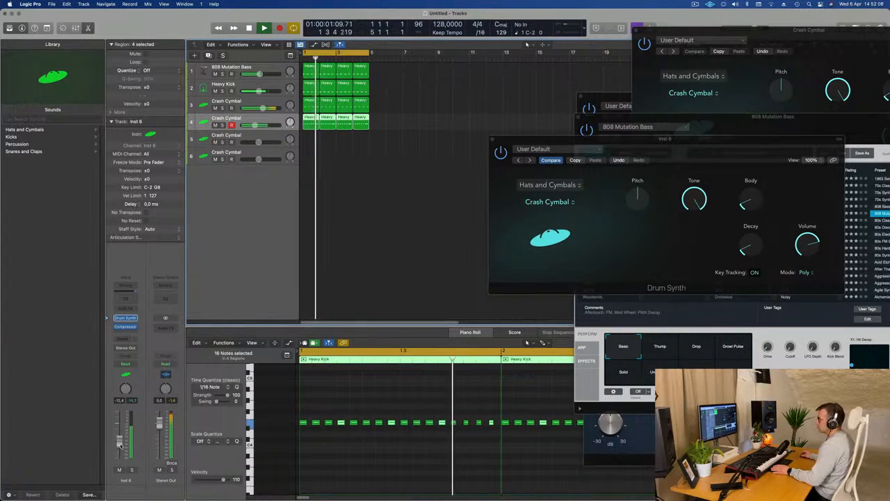
pyautogui.moveTo(699, 137); pyautogui.dragTo(345, 261)
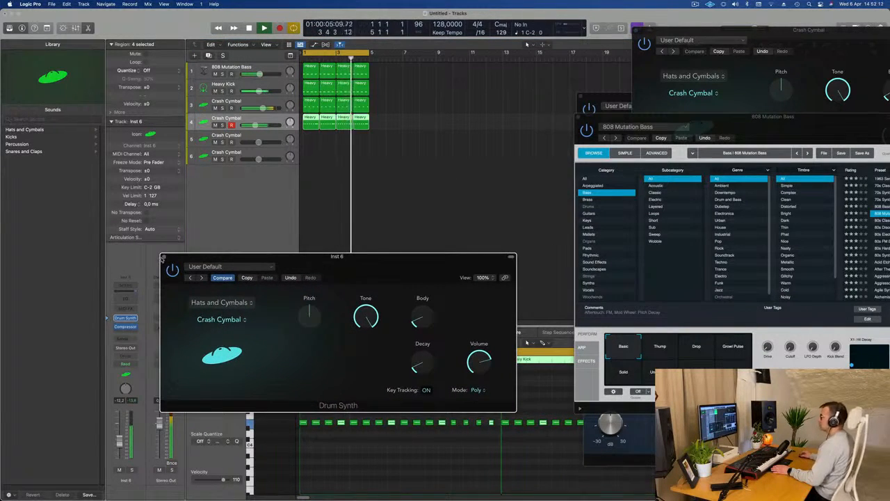
pyautogui.click(164, 256)
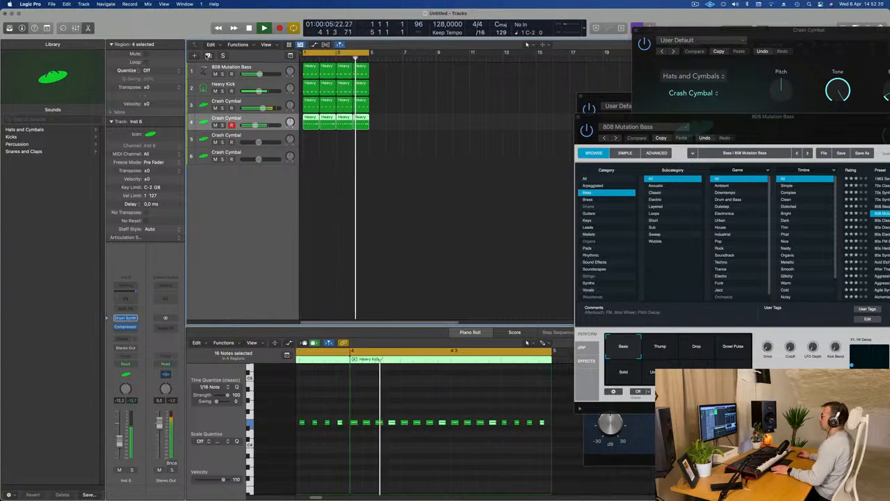
# Duplicate the sixteenth-note Crash Cymbal track and stop playback.
pyautogui.click(209, 56)
pyautogui.click(308, 123)
pyautogui.press('space')
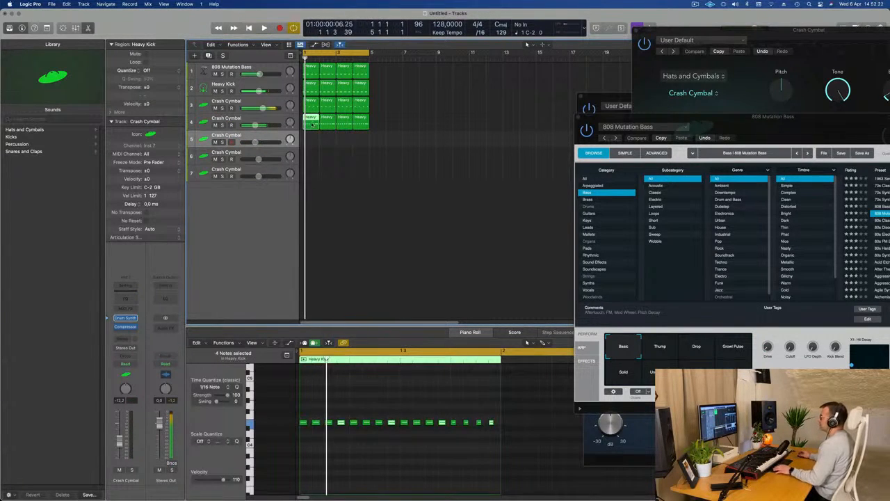
pyautogui.moveTo(313, 122); pyautogui.dragTo(277, 134)
pyautogui.click(334, 149)
pyautogui.press('Delete')
# Copy the first 808 Mutation Bass region to the new Crash Cymbal track and delete its notes on beats 1 and 3.
pyautogui.moveTo(316, 76); pyautogui.dragTo(315, 143)
pyautogui.moveTo(341, 397); pyautogui.dragTo(306, 440)
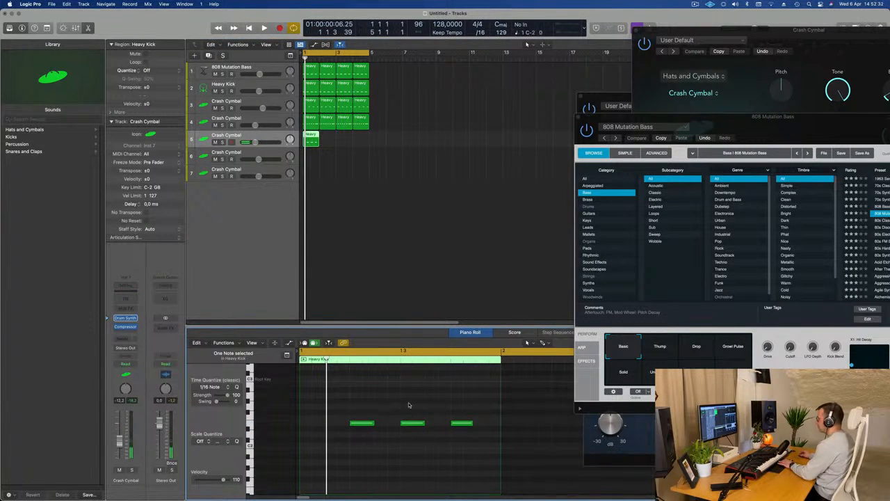
pyautogui.press('space')
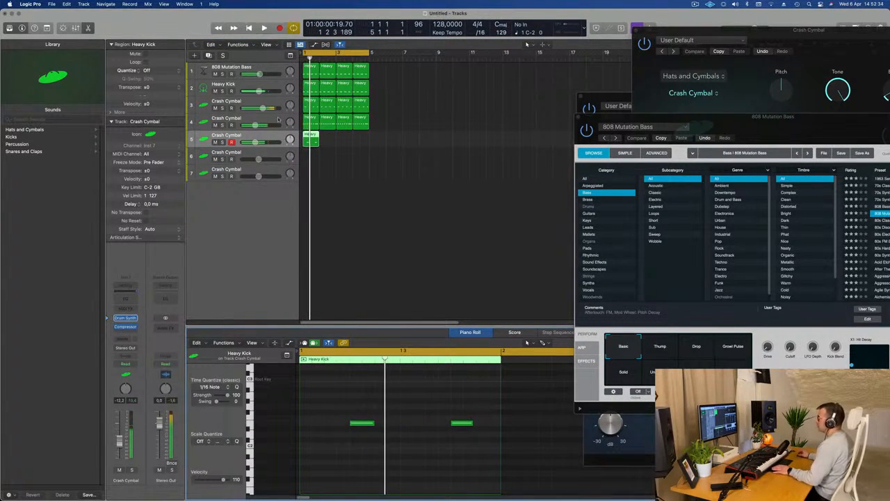
# Change the new track's Drum Synth to Human Clap from Snares and Claps, and move its window aside.
pyautogui.click(264, 137)
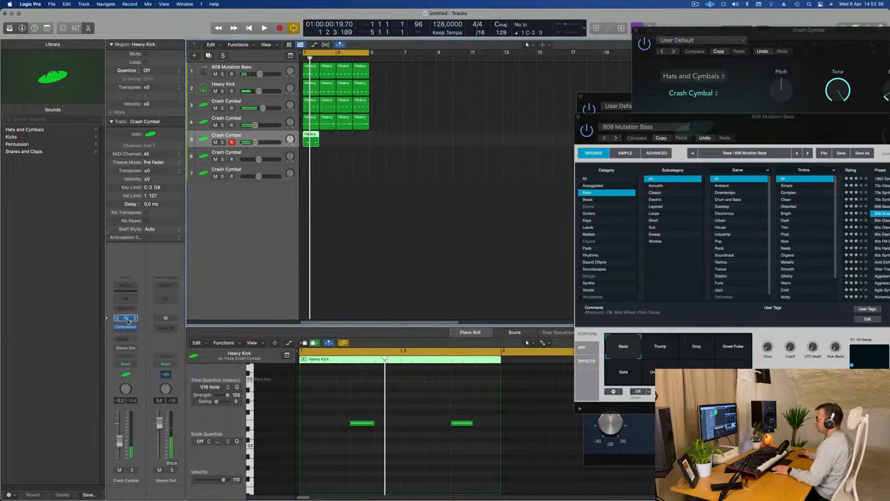
pyautogui.click(127, 320)
pyautogui.click(348, 146)
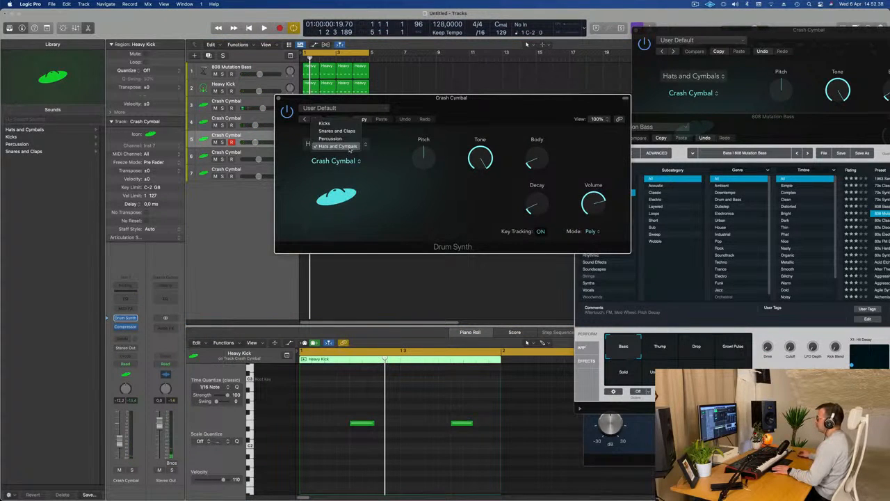
pyautogui.click(350, 132)
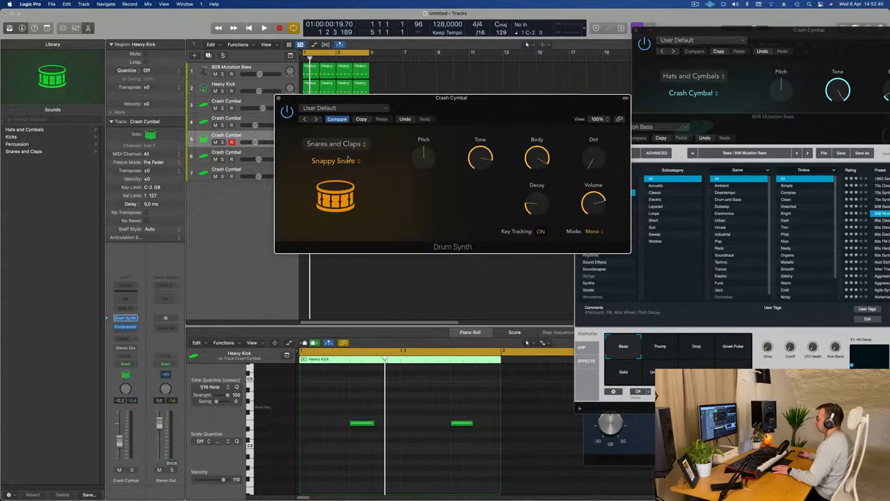
pyautogui.click(350, 161)
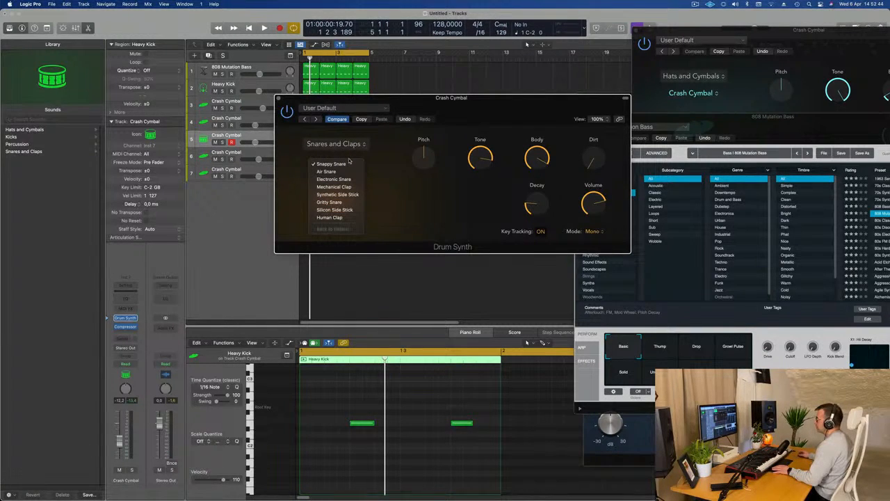
pyautogui.click(329, 217)
pyautogui.moveTo(452, 109); pyautogui.dragTo(547, 157)
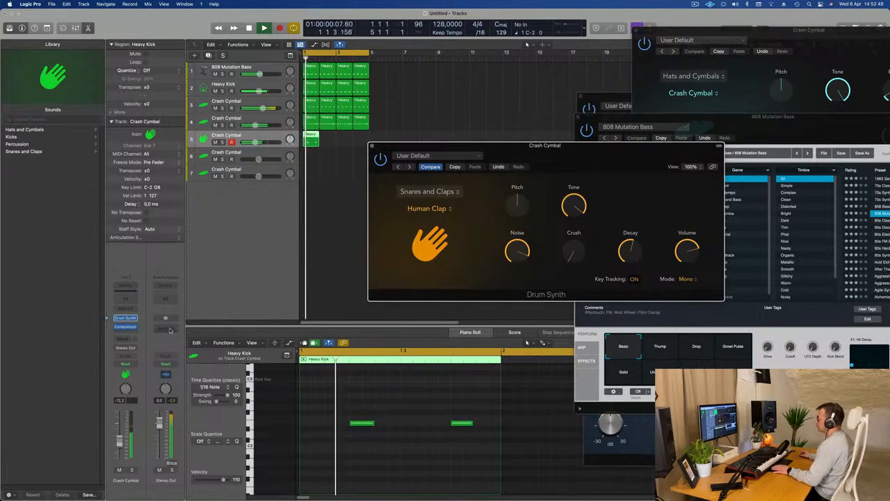
# Transpose the two clap notes to C3 and play the loop.
pyautogui.moveTo(340, 398); pyautogui.dragTo(489, 439)
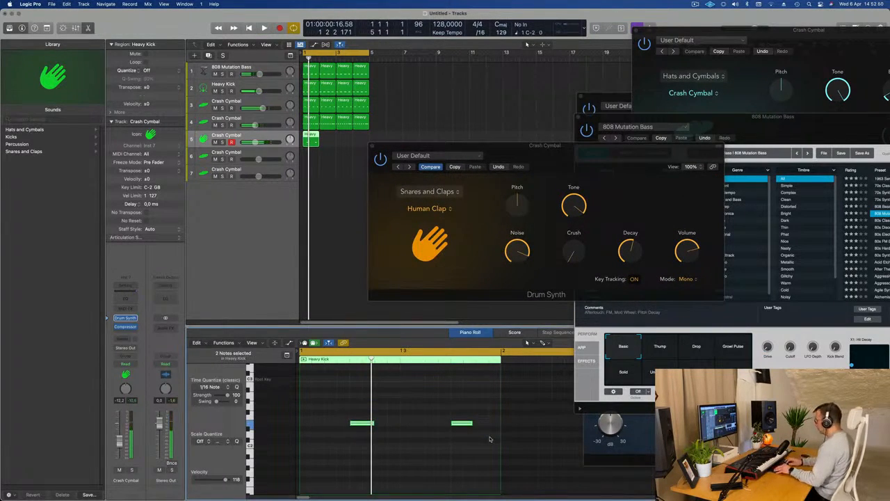
pyautogui.moveTo(598, 169); pyautogui.dragTo(723, 170)
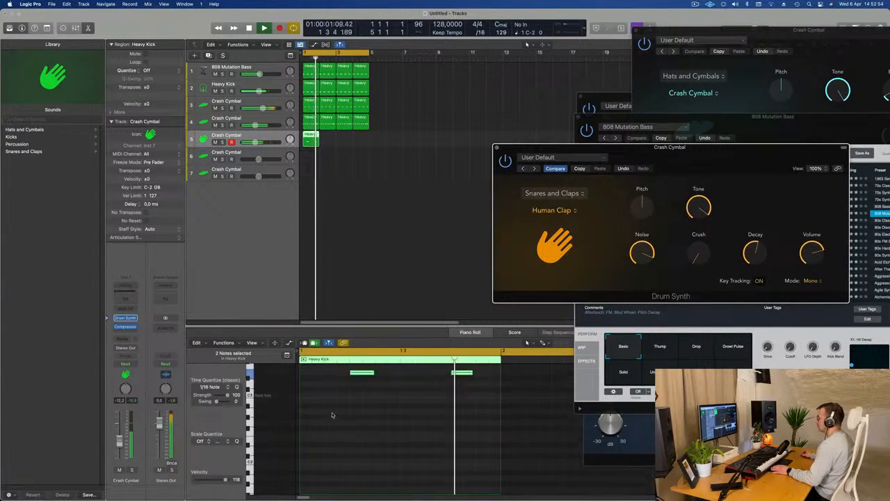
pyautogui.moveTo(334, 396); pyautogui.dragTo(475, 447)
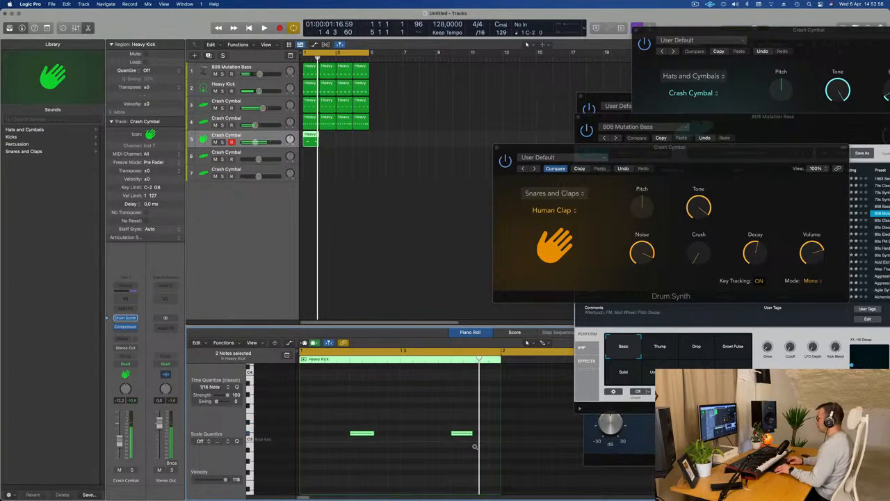
pyautogui.press('space')
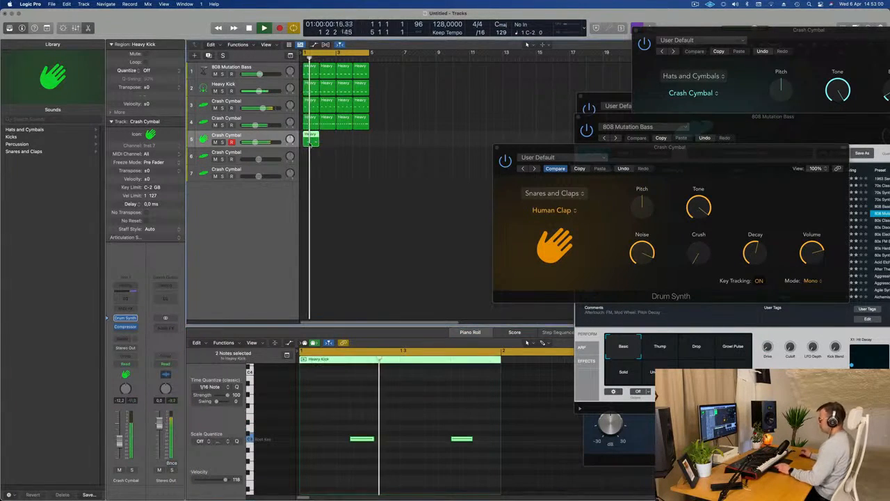
# Repeat the one-bar clap region three times so it fills the four-bar loop.
pyautogui.press('super+r')
pyautogui.press('super+r')
pyautogui.press('super+r')
# Shape the Human Clap with a little more Crush, a longer Decay and slightly less Noise, and close its Drum Synth window.
pyautogui.moveTo(657, 162); pyautogui.dragTo(529, 235)
pyautogui.moveTo(527, 288)
pyautogui.moveTo(528, 288); pyautogui.dragTo(545, 267)
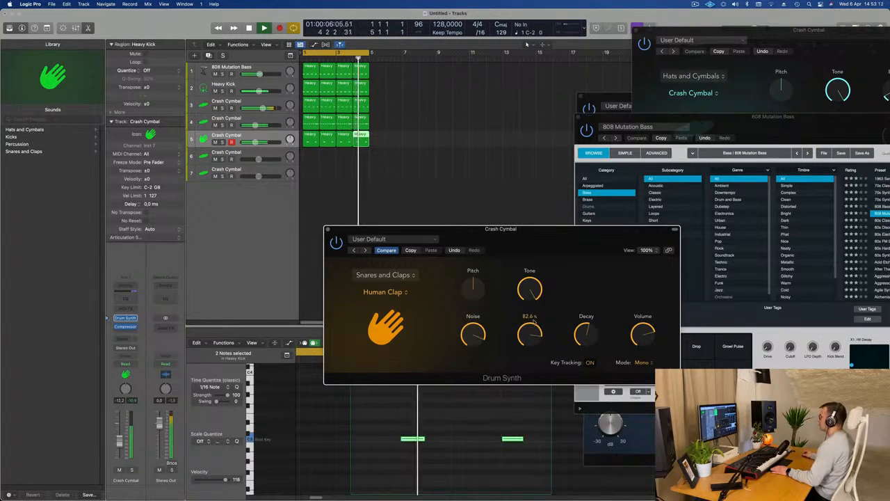
pyautogui.moveTo(586, 325)
pyautogui.moveTo(586, 326); pyautogui.dragTo(586, 414)
pyautogui.moveTo(476, 356); pyautogui.dragTo(477, 357)
pyautogui.moveTo(586, 336); pyautogui.dragTo(591, 269)
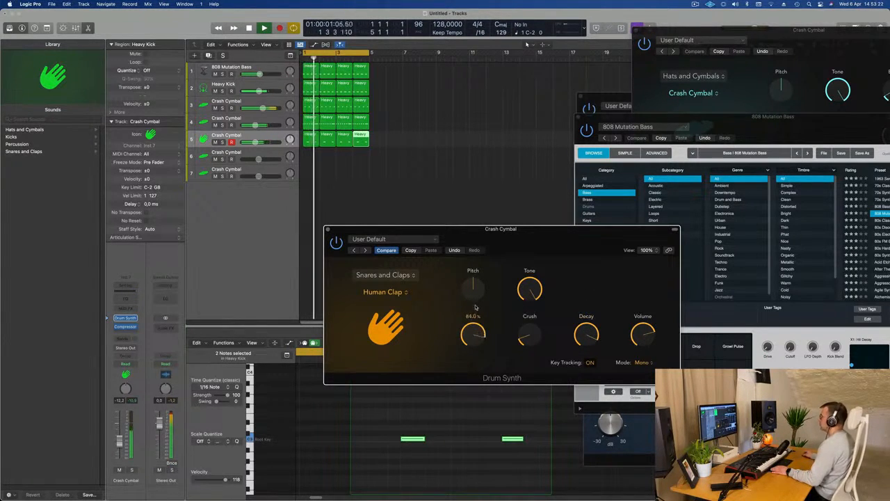
pyautogui.moveTo(474, 338)
pyautogui.mouseDown()
pyautogui.moveTo(473, 349)
pyautogui.moveTo(474, 331)
pyautogui.moveTo(473, 340)
pyautogui.mouseUp()
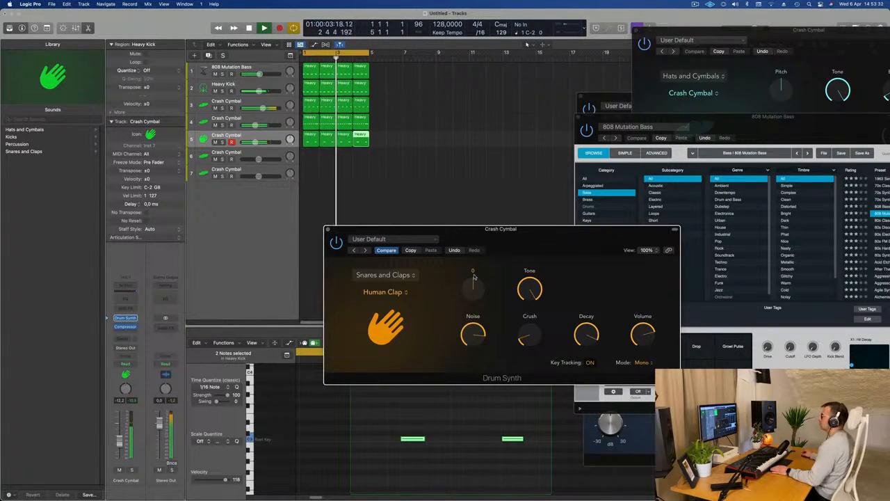
pyautogui.click(328, 230)
# Select all regions on the five tracks and repeat the four-bar block three times to fill 16 bars.
pyautogui.press('super+Left')
pyautogui.press('super+Left')
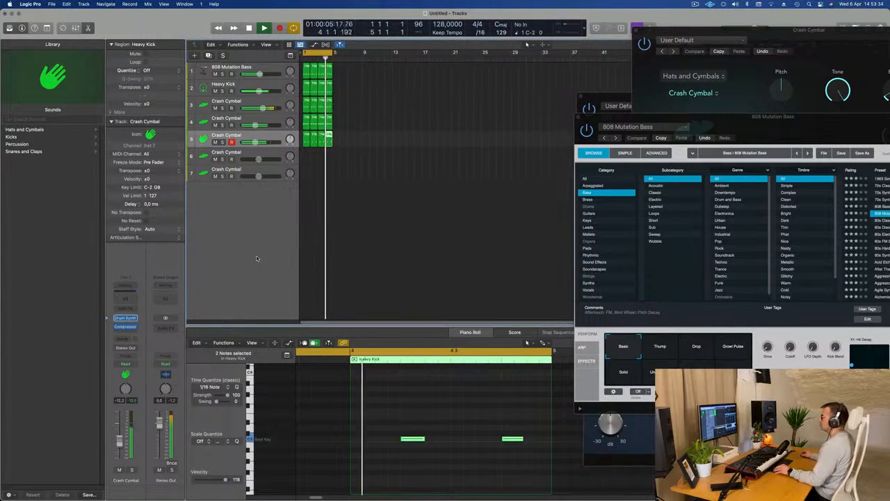
pyautogui.press('super+Right')
pyautogui.press('super+Right')
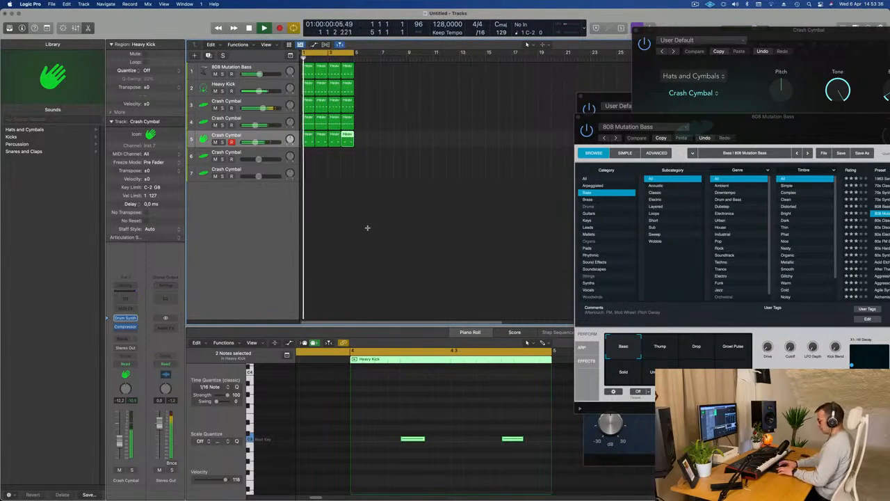
pyautogui.press('super+a')
pyautogui.press('super+r')
pyautogui.press('super+r')
pyautogui.press('super+r')
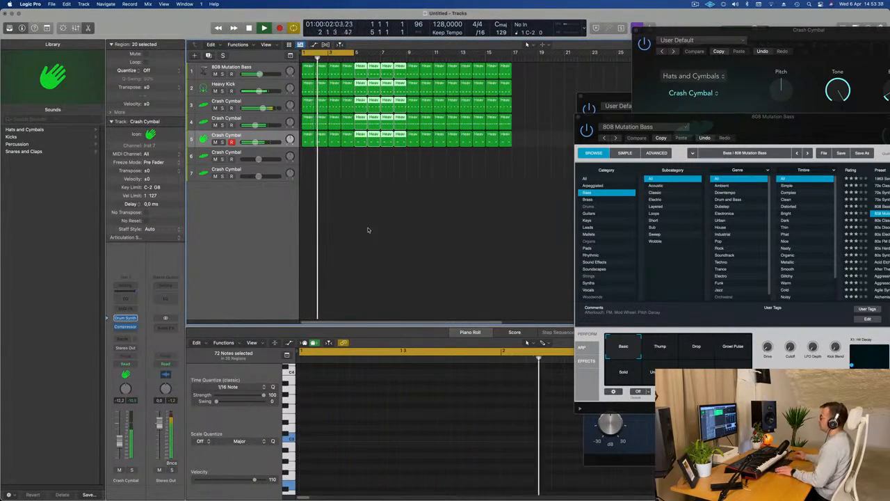
# Extend the cycle range to bar 17 so it covers all 16 bars.
pyautogui.keyDown('ctrl'); pyautogui.keyDown('alt'); pyautogui.click(429, 203); pyautogui.keyUp('alt'); pyautogui.keyUp('ctrl')
pyautogui.scroll(-2, 392, 209)
pyautogui.scroll(4, 390, 205)
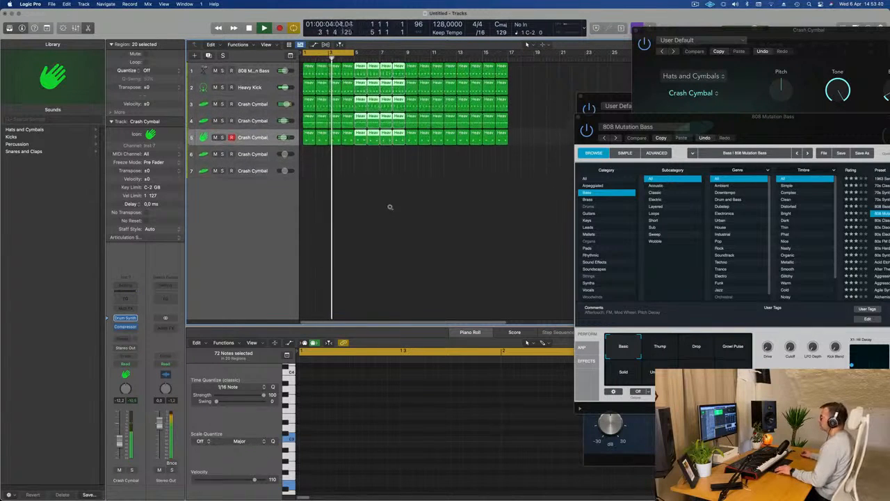
pyautogui.hscroll(-3, 391, 210)
pyautogui.click(362, 245)
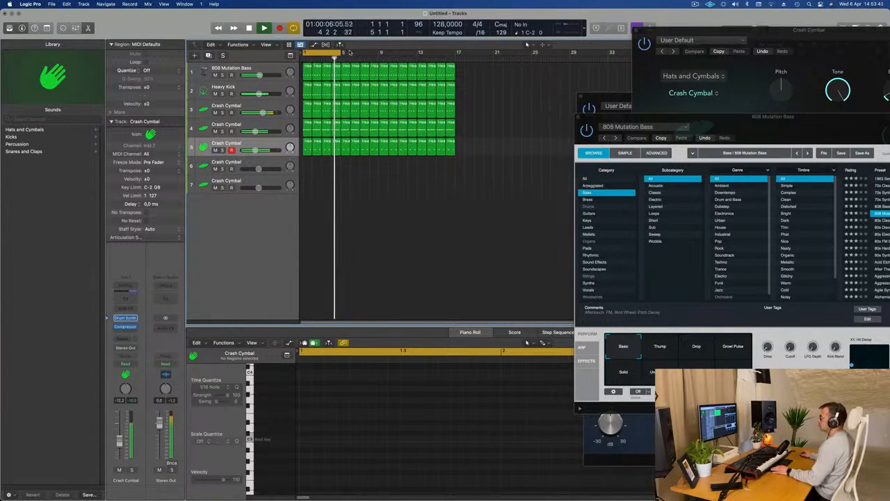
pyautogui.moveTo(340, 53); pyautogui.dragTo(458, 53)
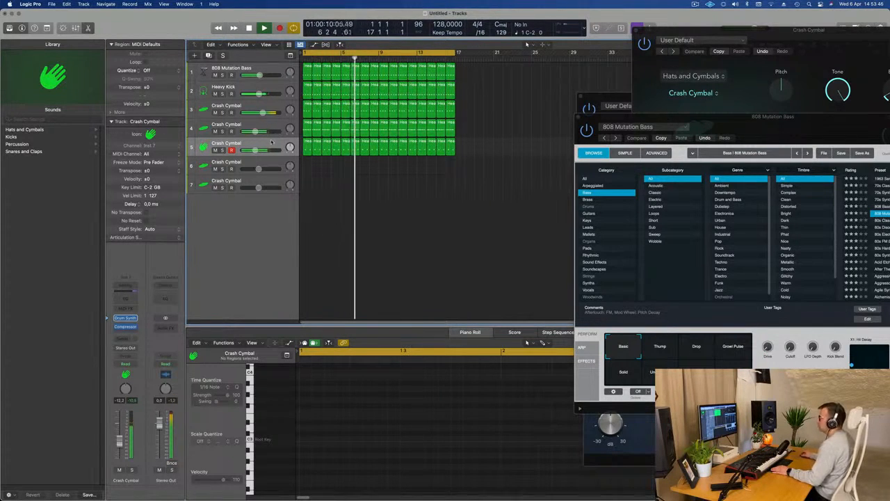
# Duplicate the clap track with its settings and copy the first clap region to the new track.
pyautogui.press('super+a')
pyautogui.press('super+d')
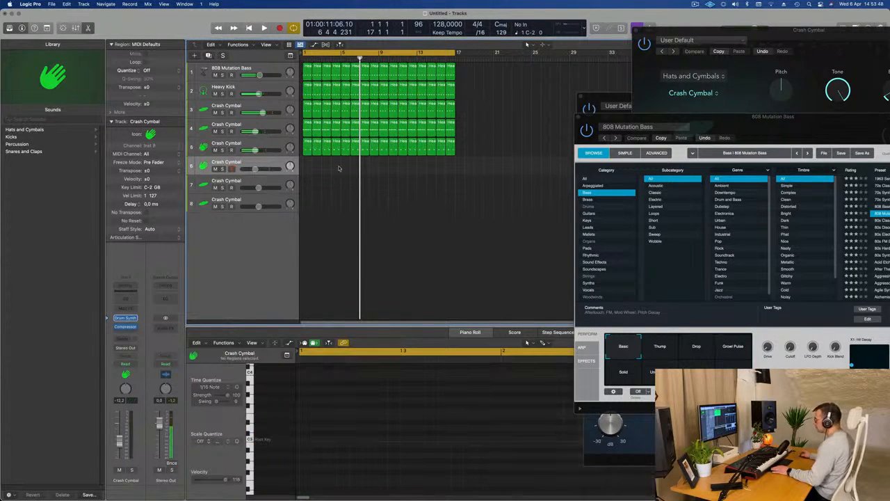
pyautogui.moveTo(309, 150); pyautogui.dragTo(308, 164)
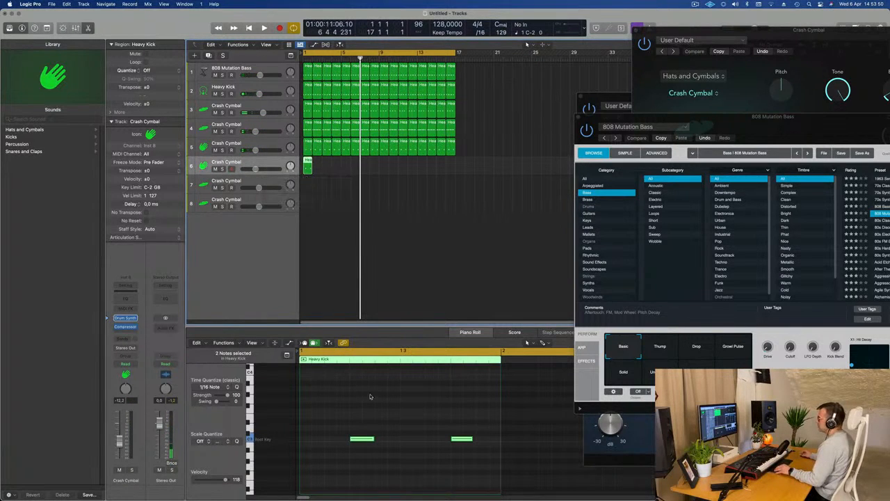
# Change the new track's Drum Synth to 80s Cowbell from Percussion, move its window aside and play briefly.
pyautogui.click(125, 318)
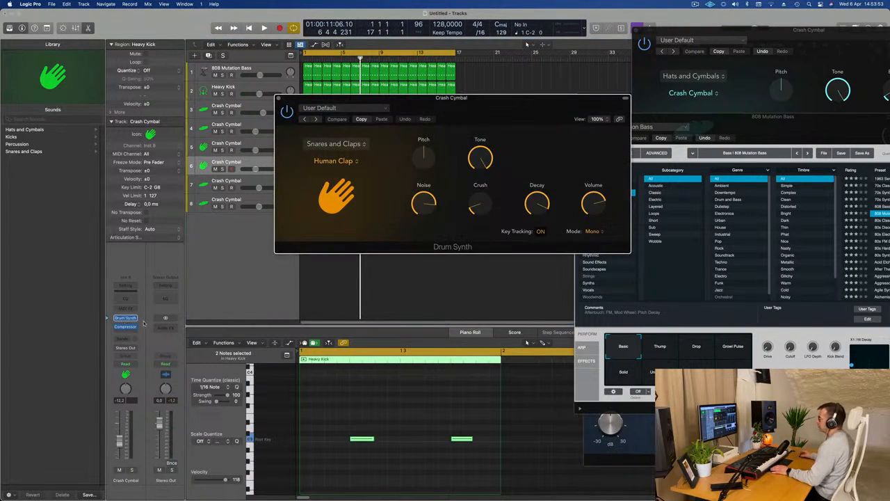
pyautogui.click(338, 143)
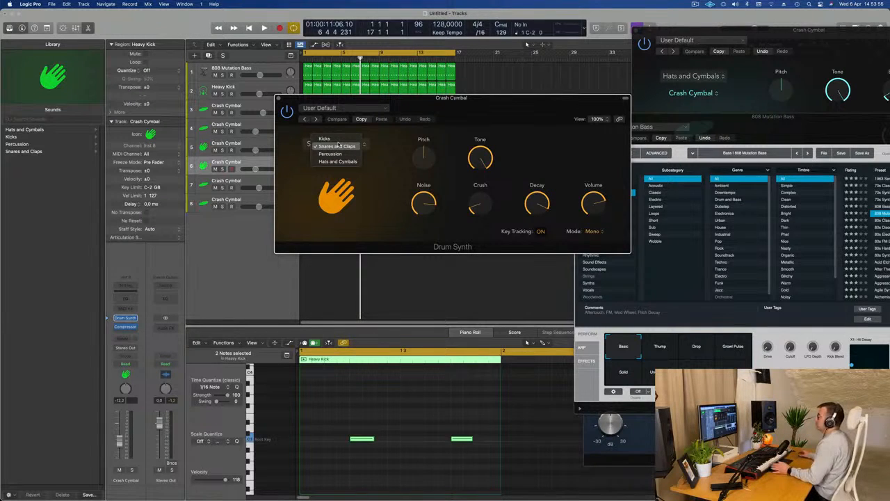
pyautogui.click(339, 153)
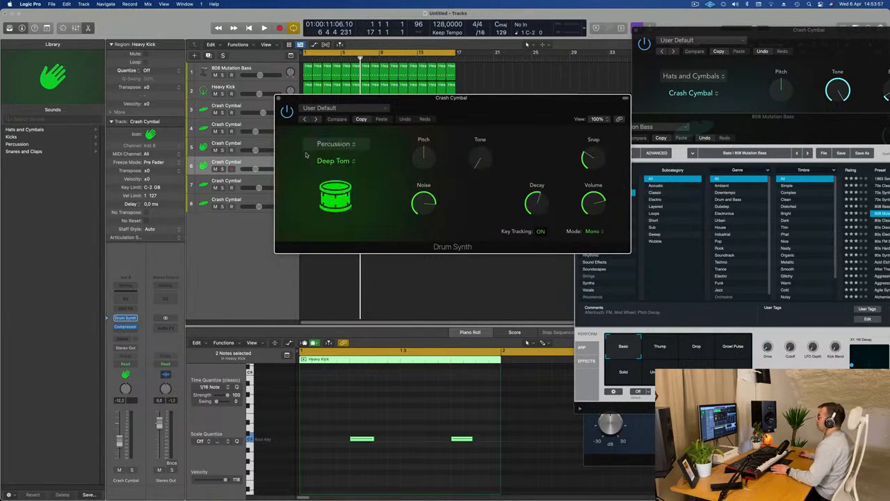
pyautogui.click(342, 162)
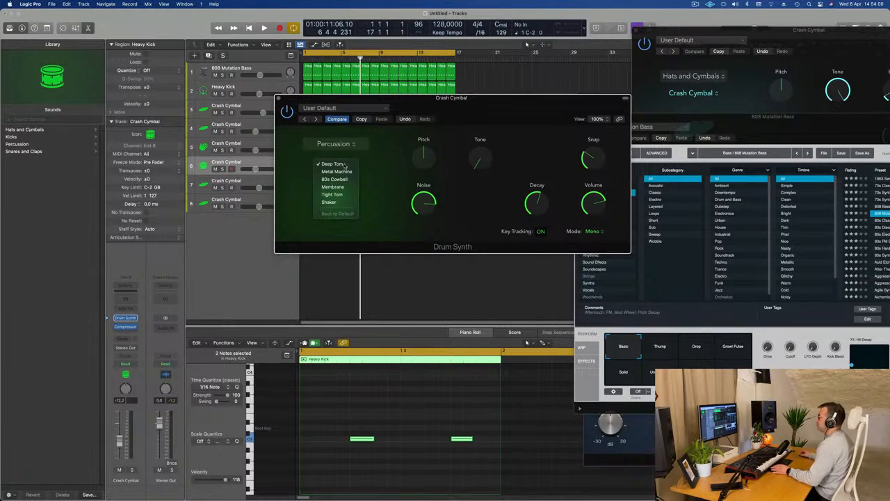
pyautogui.click(343, 180)
pyautogui.press('space')
pyautogui.moveTo(630, 116); pyautogui.dragTo(686, 133)
pyautogui.press('space')
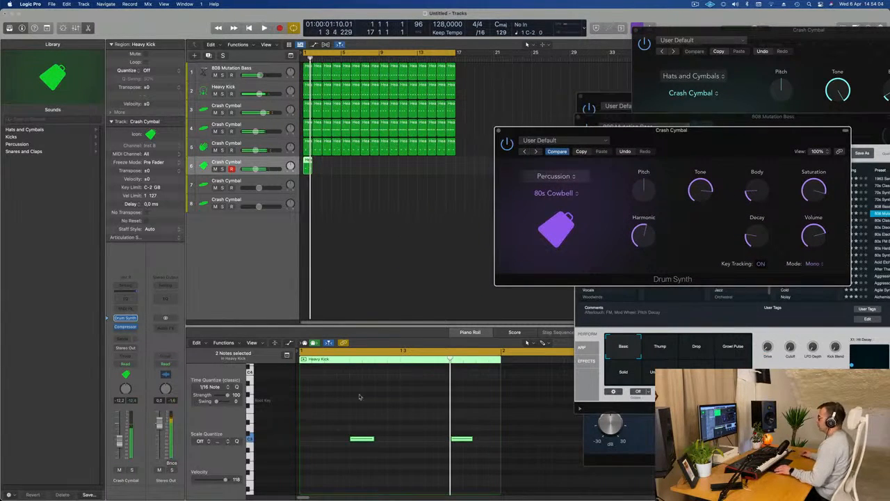
# Try the two cowbell notes at higher pitches during playback and return them to C3.
pyautogui.moveTo(333, 434); pyautogui.dragTo(507, 462)
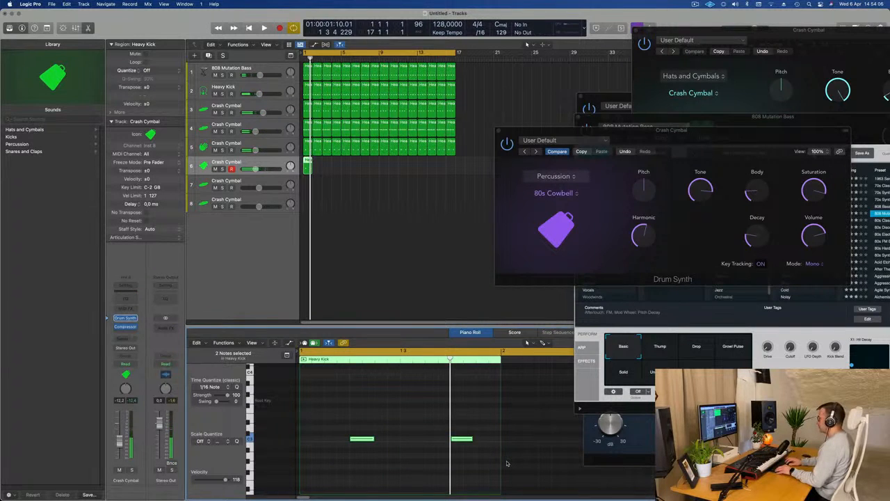
pyautogui.press('space')
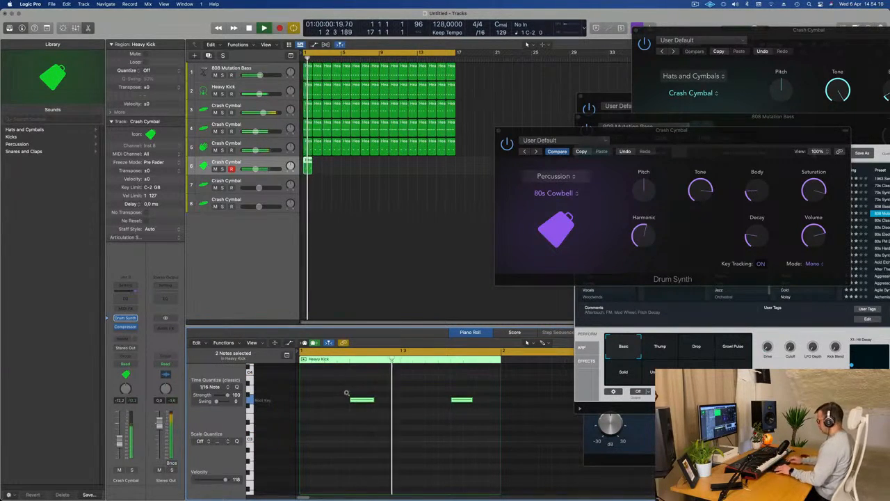
pyautogui.hotkey('alt', 'Up')
pyautogui.hotkey('alt', 'Up')
pyautogui.hotkey('alt', 'Up')
pyautogui.hotkey('alt', 'Up')
pyautogui.hotkey('alt', 'Up')
pyautogui.hotkey('alt', 'shift', 'Down')
pyautogui.press('Return')
pyautogui.scroll(-1, 357, 429)
pyautogui.press('space')
pyautogui.moveTo(346, 428); pyautogui.dragTo(467, 443)
pyautogui.press('space')
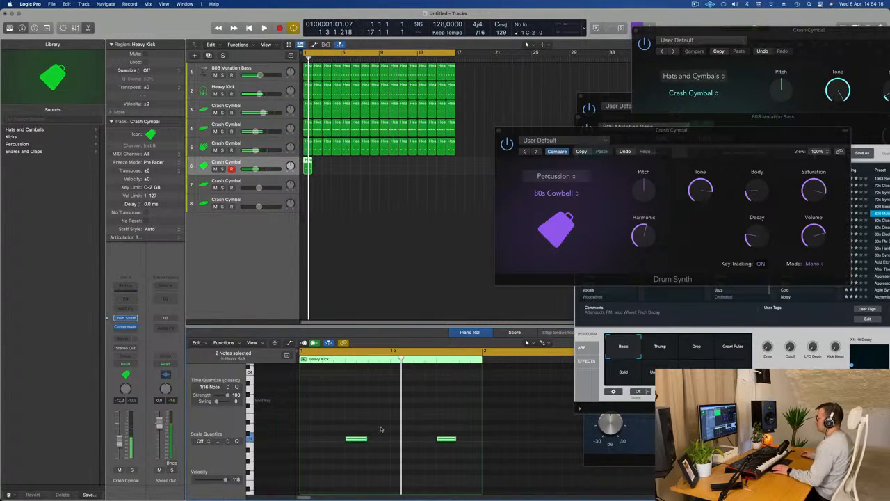
# Shorten the two cowbell notes to sixteenths and copy the pair an eighth note later.
pyautogui.moveTo(362, 427); pyautogui.dragTo(456, 448)
pyautogui.moveTo(366, 438); pyautogui.dragTo(446, 438)
pyautogui.press('space')
pyautogui.scroll(-2, 393, 437)
pyautogui.scroll(-1, 393, 438)
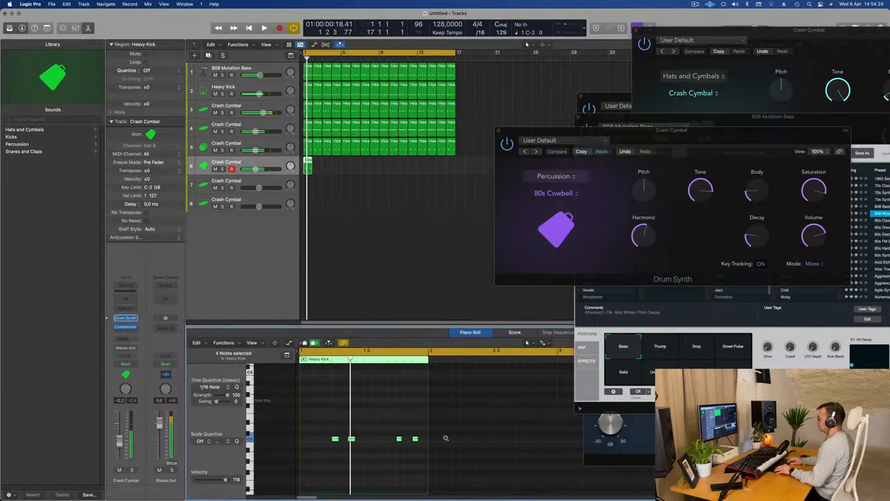
# Shift the four cowbell notes three sixteenths earlier and delete the first note of each pair.
pyautogui.press('space')
pyautogui.hotkey('alt', 'Left')
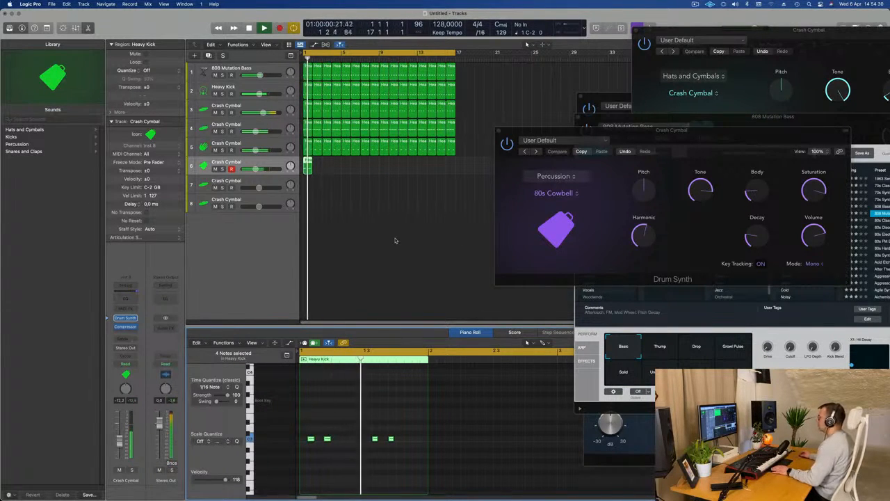
pyautogui.press('space')
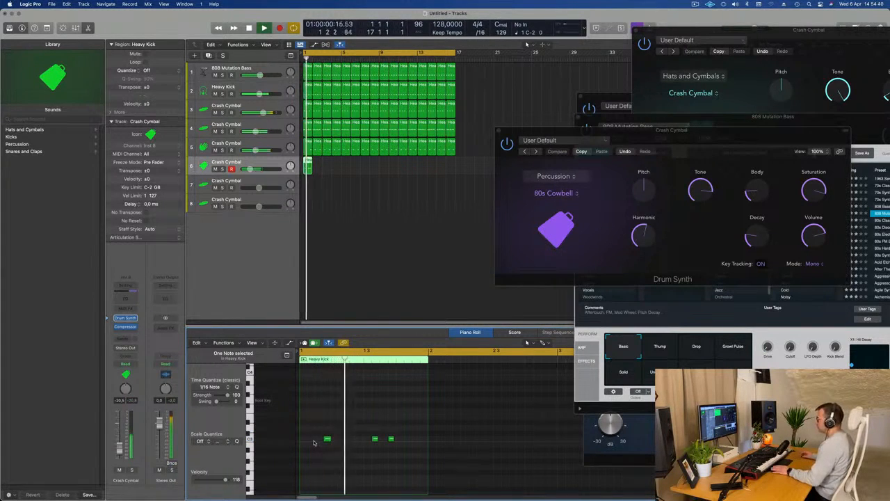
pyautogui.moveTo(338, 421); pyautogui.dragTo(377, 451)
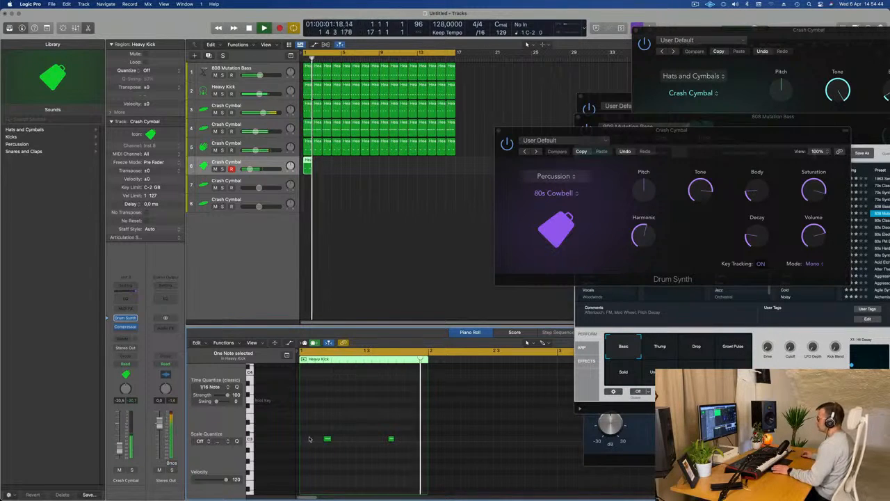
# Move the two remaining cowbell notes an eighth note later, just after beats 2 and 4, and play the loop.
pyautogui.moveTo(327, 439); pyautogui.dragTo(343, 440)
pyautogui.press('space')
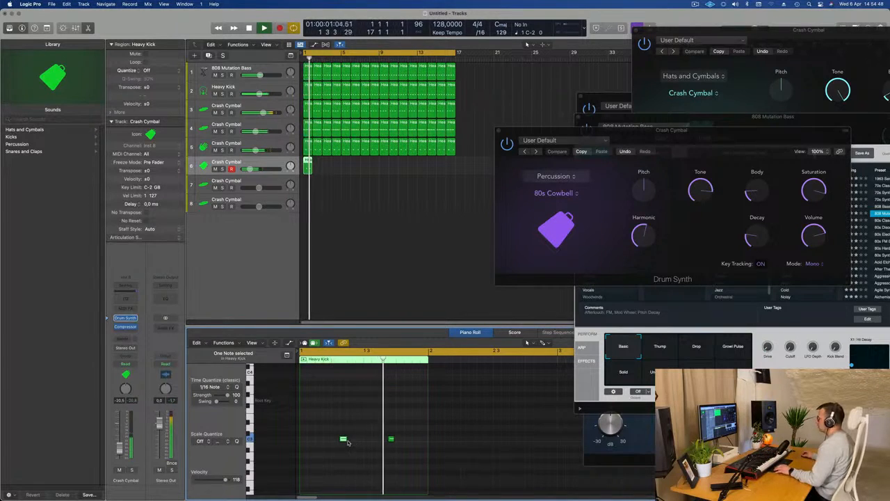
pyautogui.moveTo(391, 440); pyautogui.dragTo(407, 440)
pyautogui.press('space')
pyautogui.press('space')
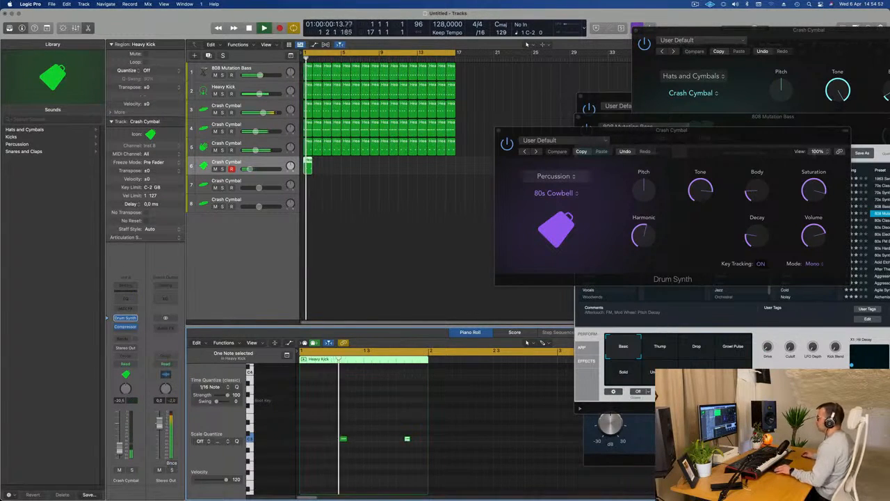
# Repeat the one-bar cowbell region through bar 16 to match the other tracks.
pyautogui.moveTo(670, 141); pyautogui.dragTo(612, 163)
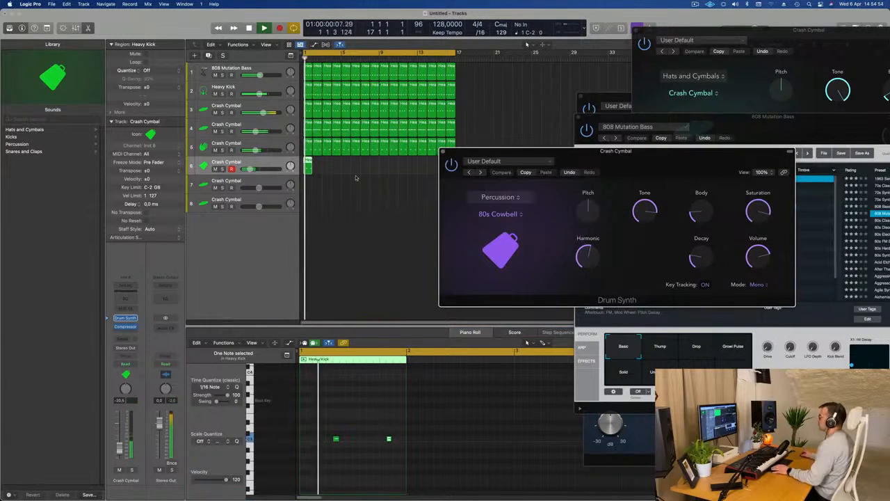
pyautogui.click(308, 167)
pyautogui.press('super+r')
pyautogui.press('super+r')
pyautogui.press('super+r')
pyautogui.press('super+r')
pyautogui.press('super+r')
pyautogui.press('super+r')
pyautogui.press('super+r')
pyautogui.press('super+r')
pyautogui.press('super+r')
pyautogui.press('super+r')
pyautogui.press('super+r')
pyautogui.press('super+r')
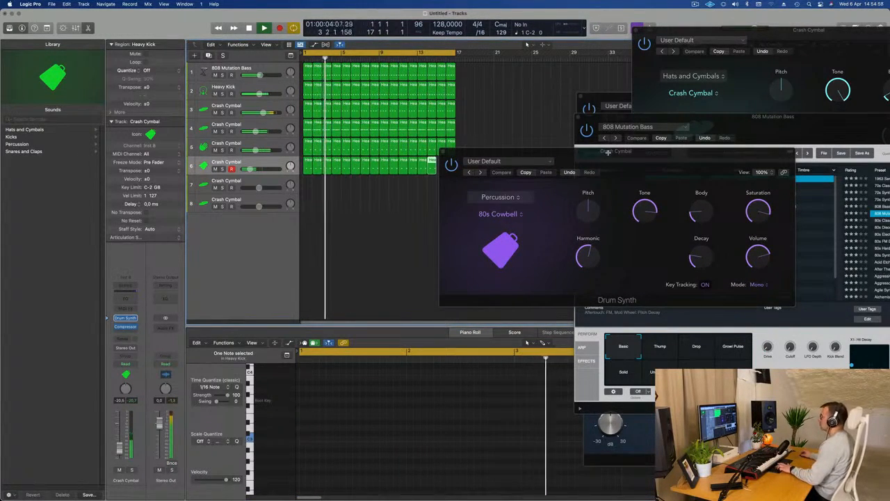
pyautogui.press('super+r')
pyautogui.press('super+r')
pyautogui.press('super+r')
pyautogui.press('super+r')
# Raise the 80s Cowbell's Body and adjust its Decay and Harmonic amount during playback.
pyautogui.moveTo(609, 151); pyautogui.dragTo(476, 232)
pyautogui.moveTo(572, 279); pyautogui.dragTo(573, 291)
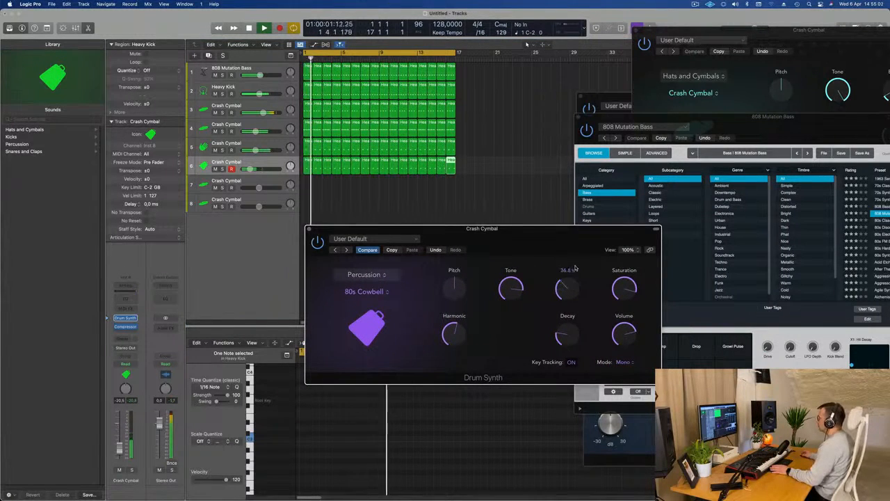
pyautogui.moveTo(567, 337); pyautogui.dragTo(567, 337)
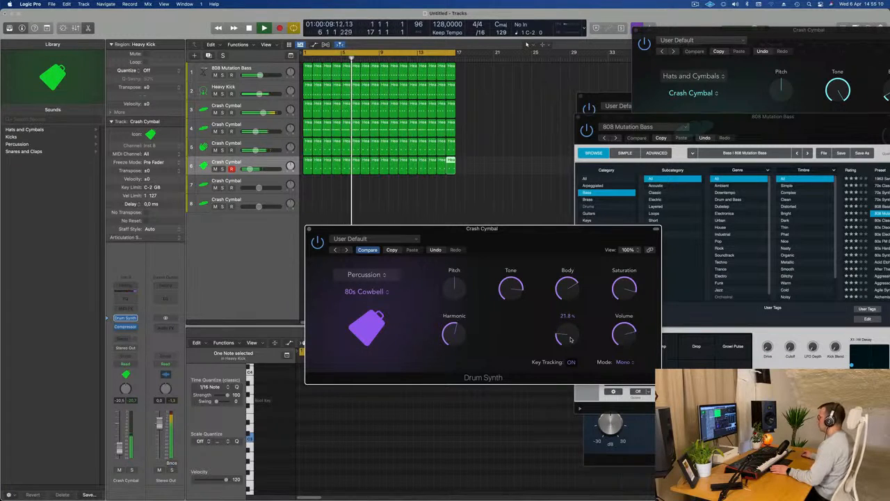
pyautogui.moveTo(454, 333); pyautogui.dragTo(465, 395)
pyautogui.moveTo(453, 345); pyautogui.dragTo(456, 379)
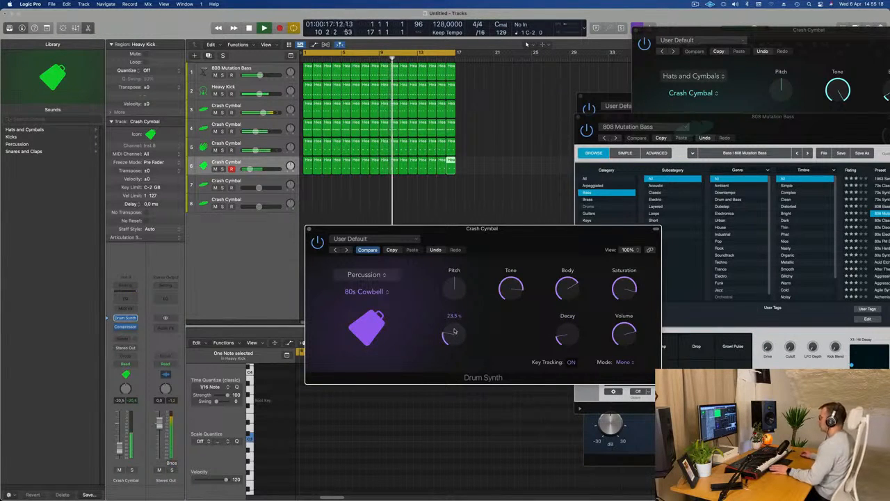
pyautogui.moveTo(453, 337); pyautogui.dragTo(456, 329)
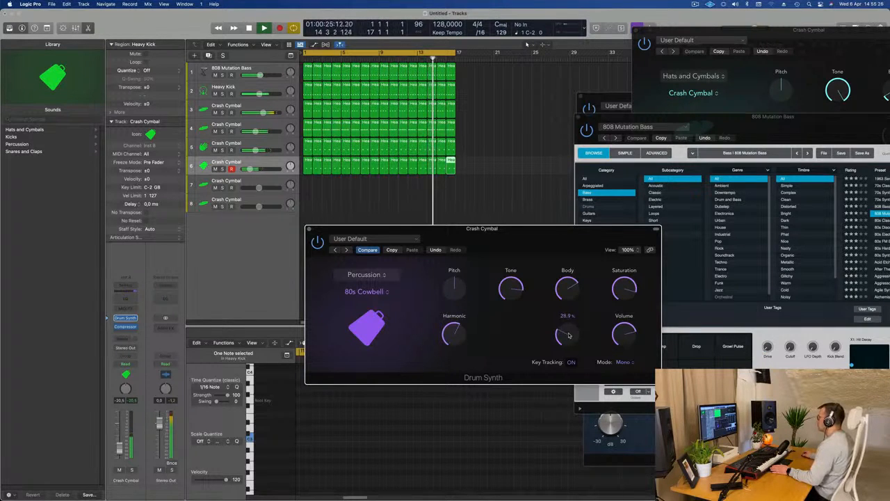
# Set the cowbell's Saturation to maximum, reduce Tone, bring Decay down to minimum, and close its Drum Synth window.
pyautogui.moveTo(632, 285); pyautogui.dragTo(634, 341)
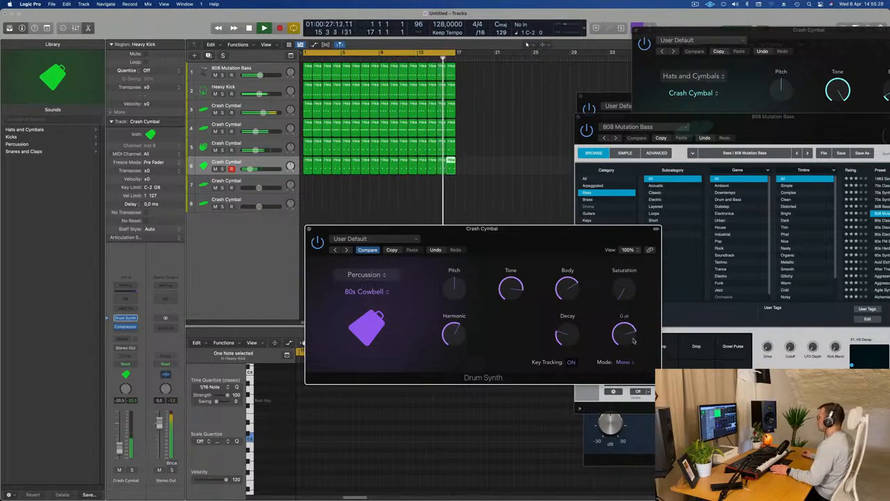
pyautogui.moveTo(626, 274); pyautogui.dragTo(630, 249)
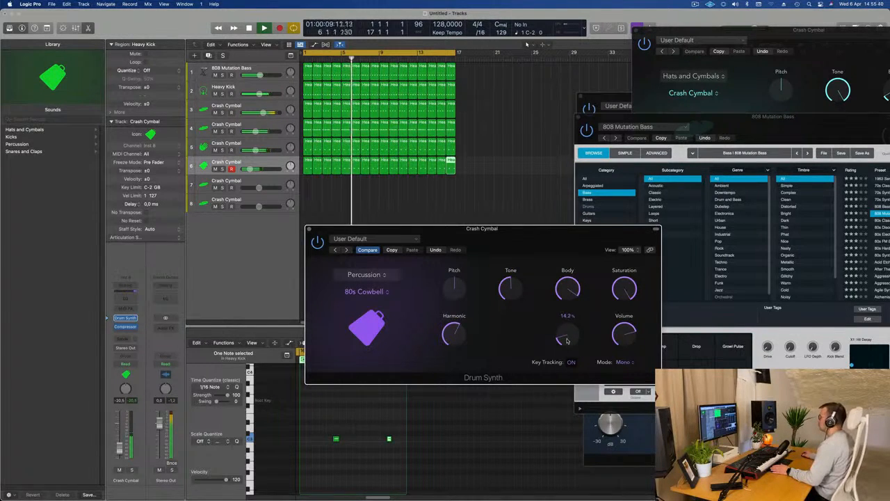
pyautogui.moveTo(327, 228); pyautogui.dragTo(307, 236)
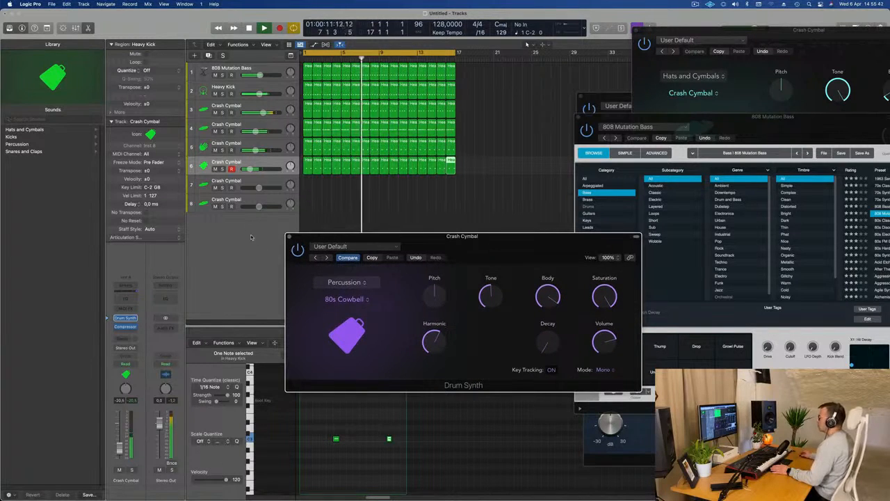
pyautogui.click(289, 237)
# Send the cowbell track to Bus 1, insert a stereo Tape Delay on its aux channel, and set Wet to 100%.
pyautogui.click(123, 338)
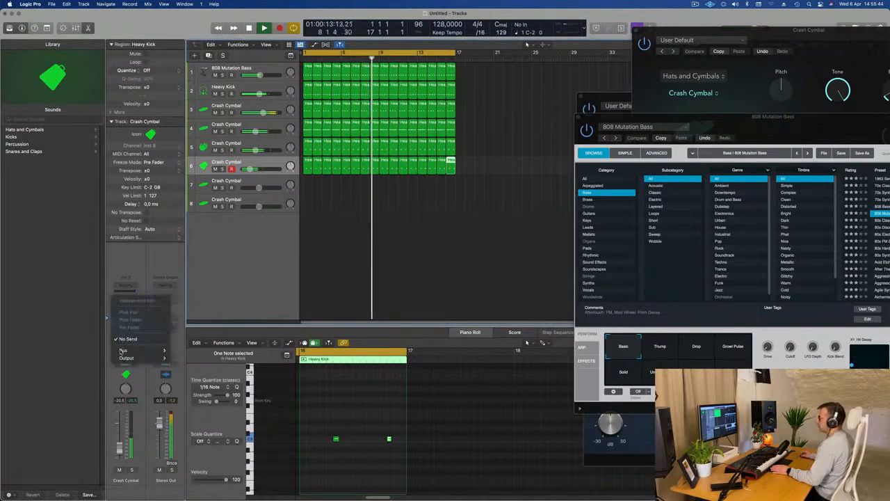
pyautogui.moveTo(124, 350)
pyautogui.click(184, 198)
pyautogui.click(165, 324)
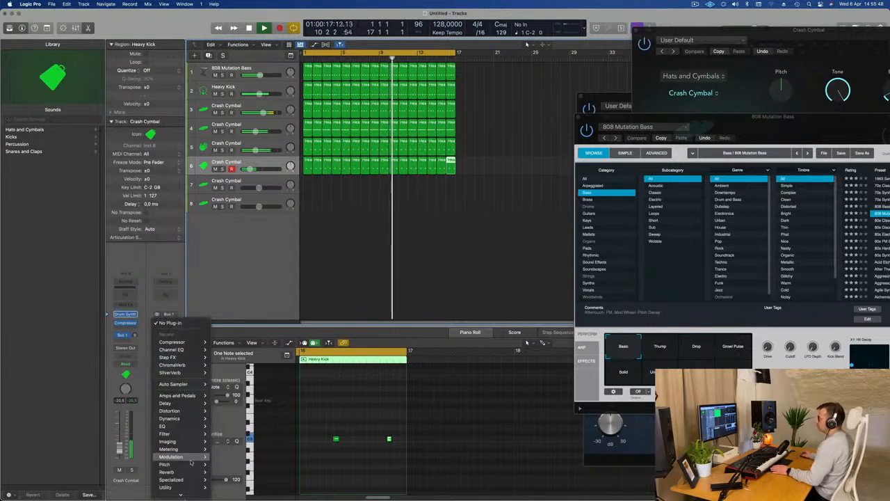
pyautogui.moveTo(177, 402)
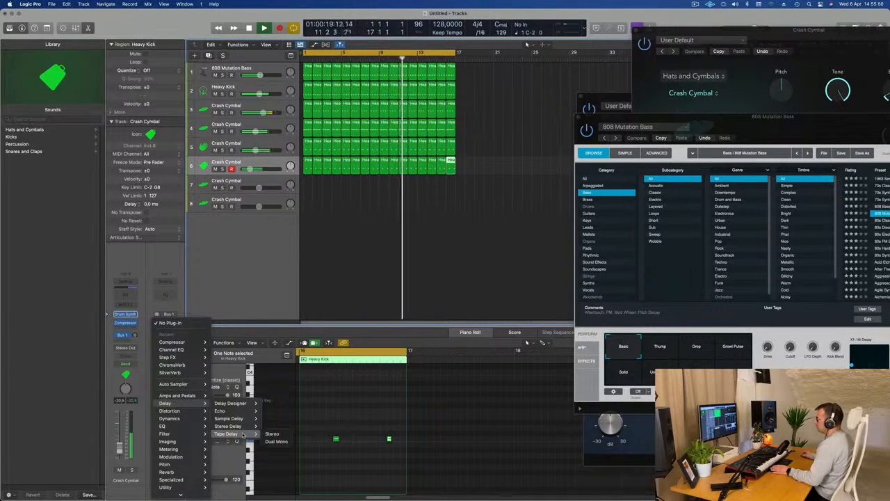
pyautogui.click(271, 434)
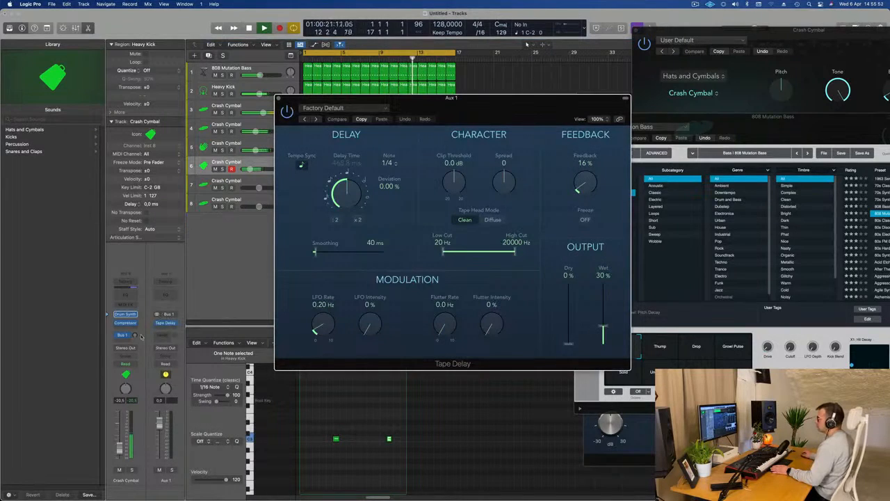
pyautogui.moveTo(603, 329); pyautogui.dragTo(613, 215)
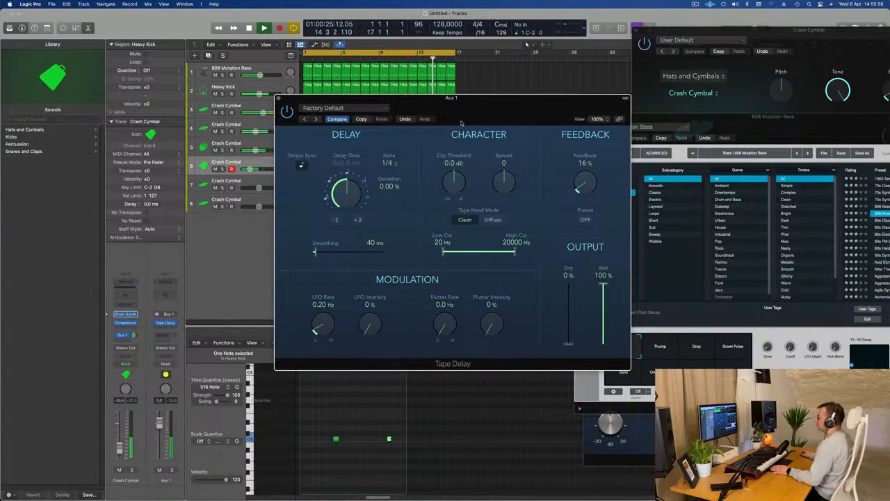
# Audition the Tape Delay presets during playback and load 1/8 Note Dotted Dub.
pyautogui.click(303, 119)
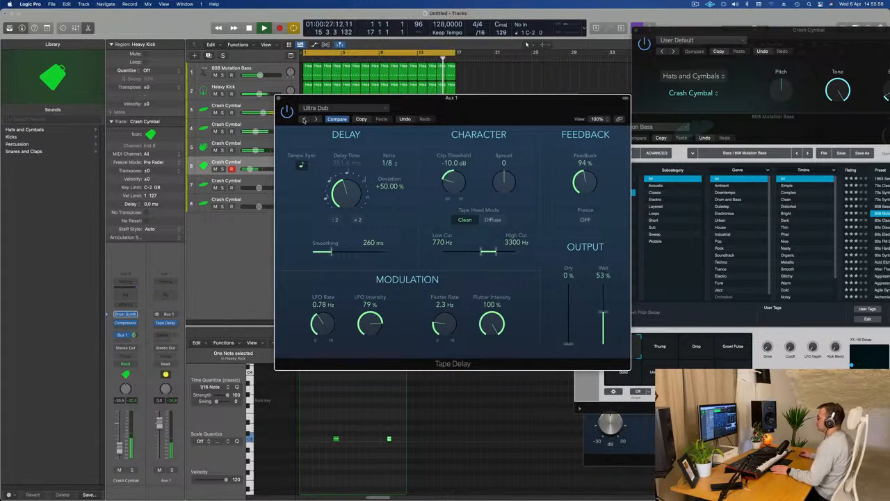
pyautogui.click(304, 119)
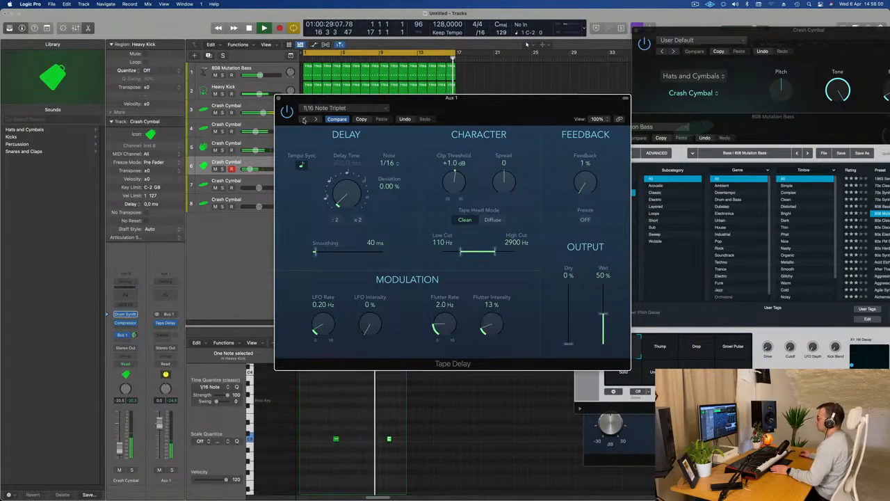
pyautogui.click(304, 119)
pyautogui.click(304, 119)
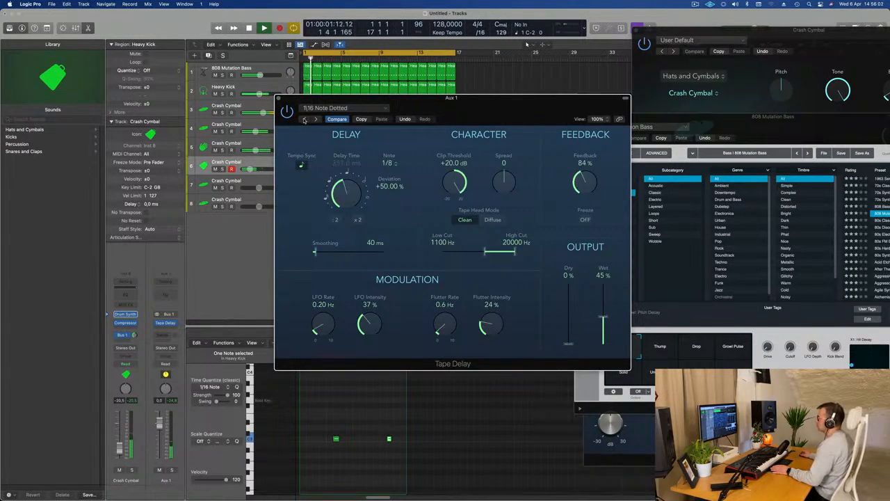
pyautogui.click(304, 119)
pyautogui.click(304, 119)
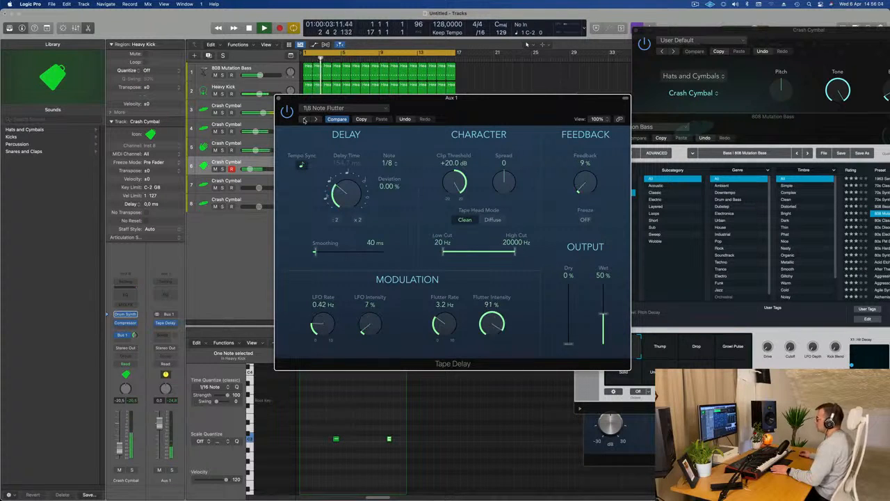
pyautogui.click(304, 119)
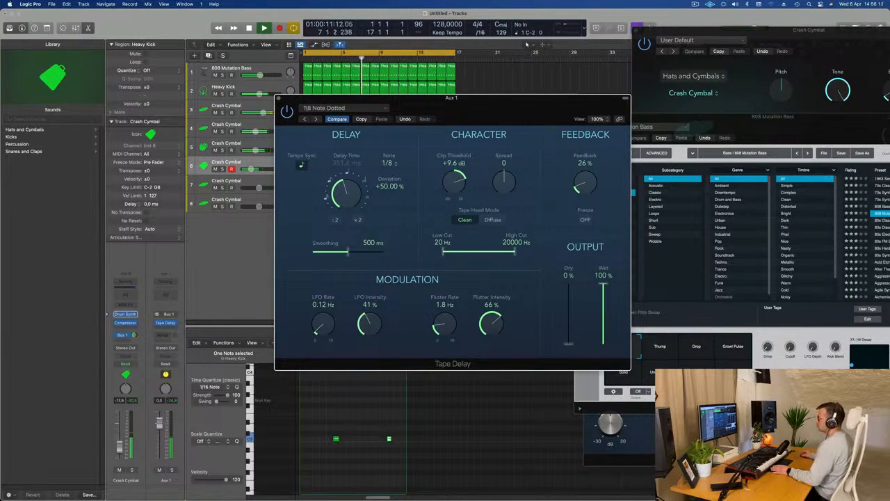
pyautogui.click(327, 58)
pyautogui.click(304, 120)
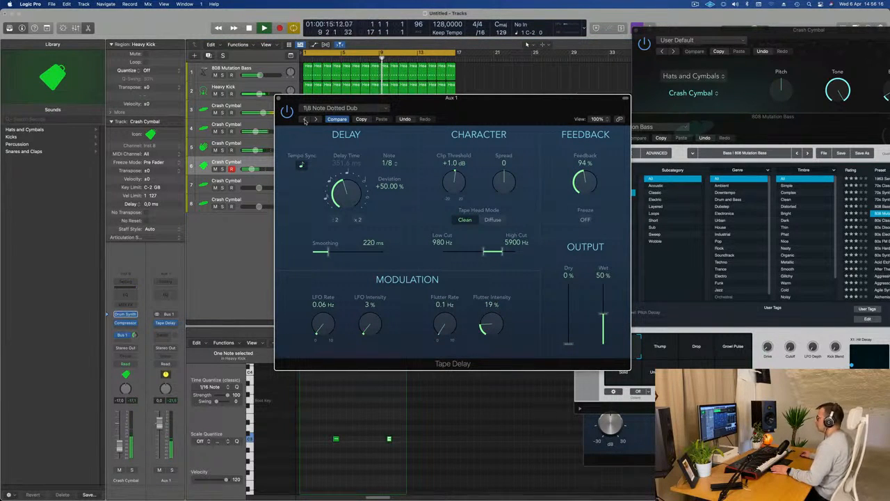
# Raise the cowbell track's volume to -16.0 dB and set the Tape Delay's Wet output to 100%.
pyautogui.moveTo(452, 109); pyautogui.dragTo(595, 101)
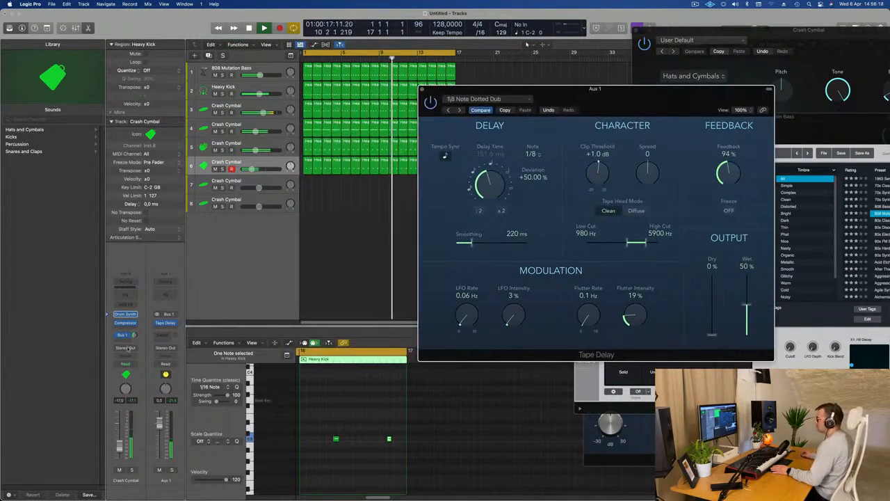
pyautogui.moveTo(119, 446); pyautogui.dragTo(119, 444)
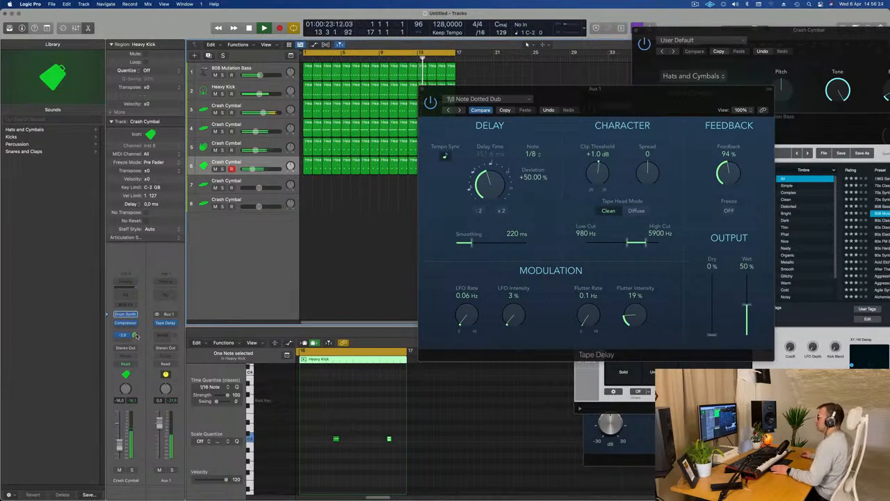
pyautogui.moveTo(746, 308); pyautogui.dragTo(737, 167)
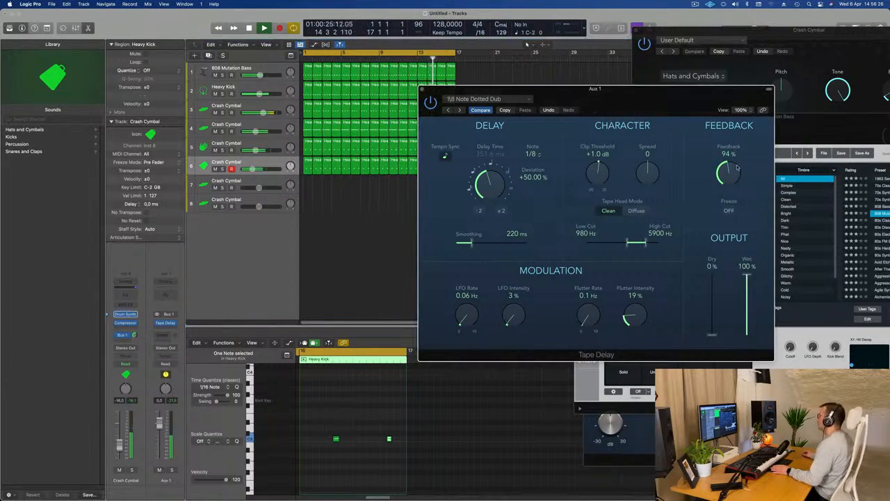
pyautogui.moveTo(568, 86); pyautogui.dragTo(540, 99)
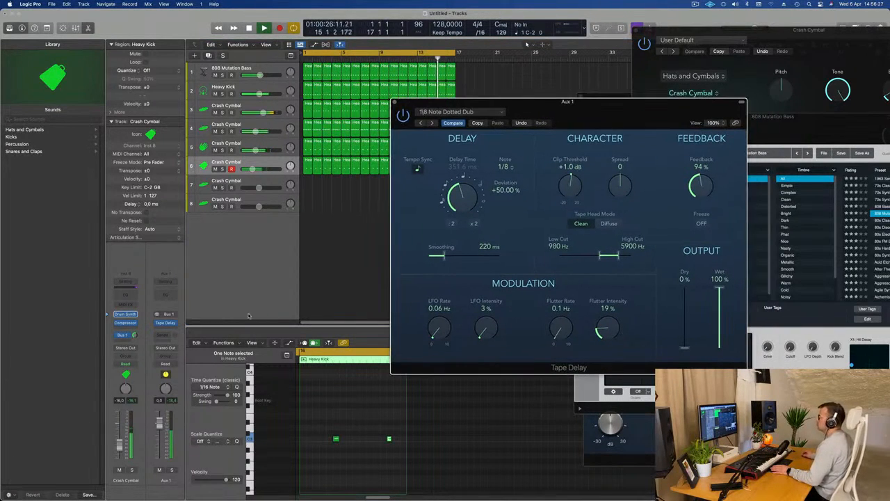
# Lower the cowbell's Bus 1 send to about -10 dB and close the Tape Delay window.
pyautogui.click(135, 337)
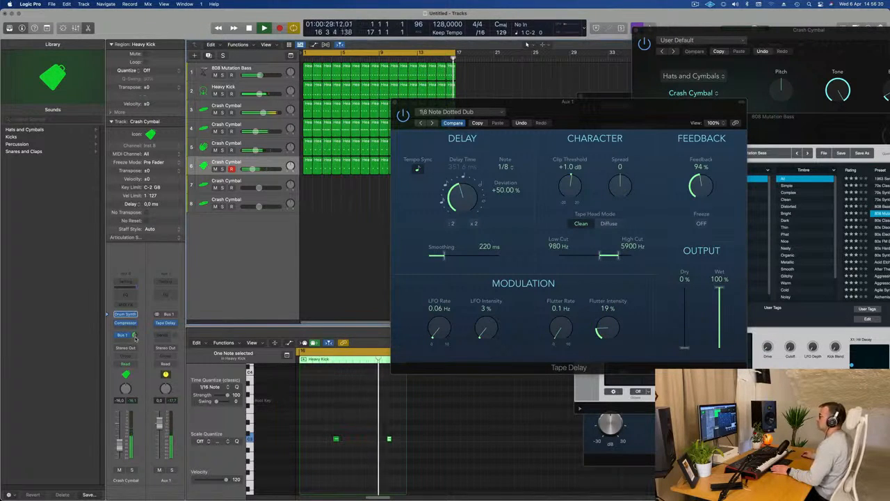
pyautogui.moveTo(135, 335); pyautogui.dragTo(134, 337)
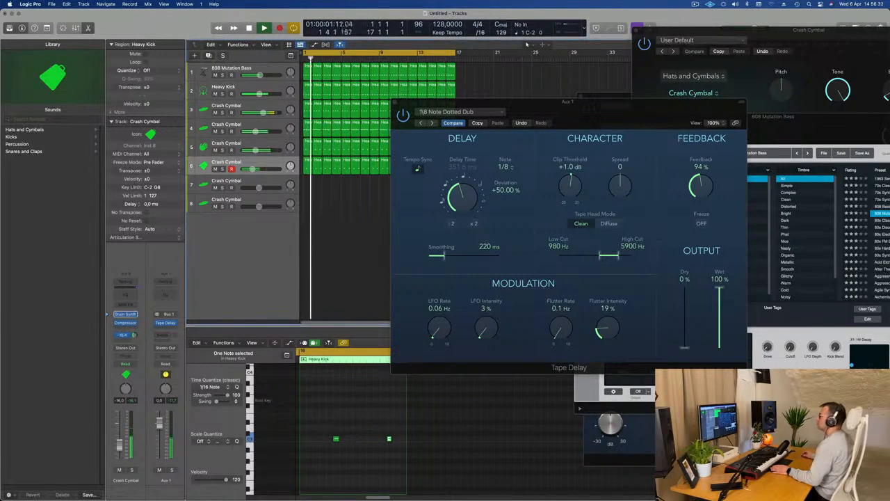
pyautogui.moveTo(596, 105); pyautogui.dragTo(485, 210)
pyautogui.press('super+w')
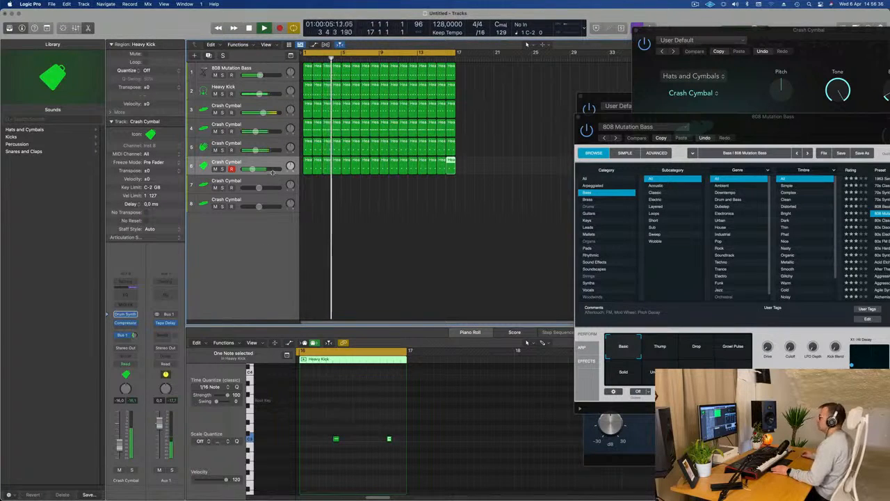
# Duplicate the cowbell track and move its bar 1 region onto the new track, checking it with playback.
pyautogui.press('super+a')
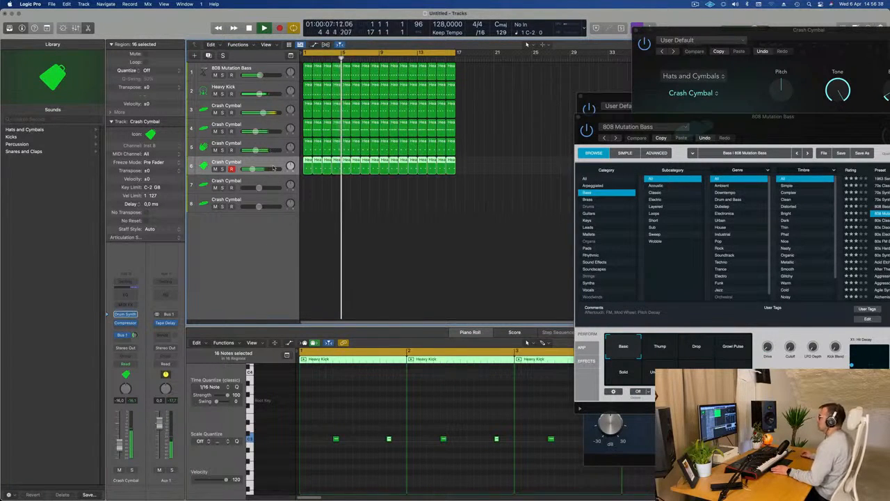
pyautogui.click(262, 28)
pyautogui.press('super+d')
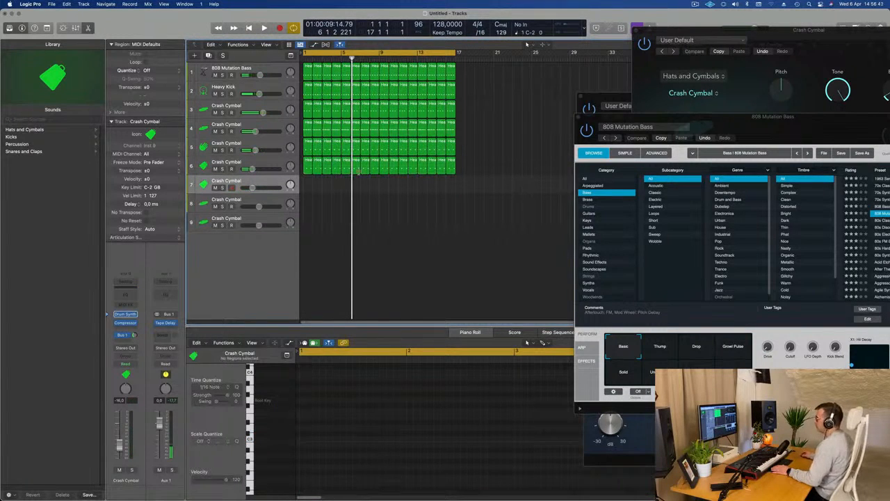
pyautogui.moveTo(304, 169); pyautogui.dragTo(306, 184)
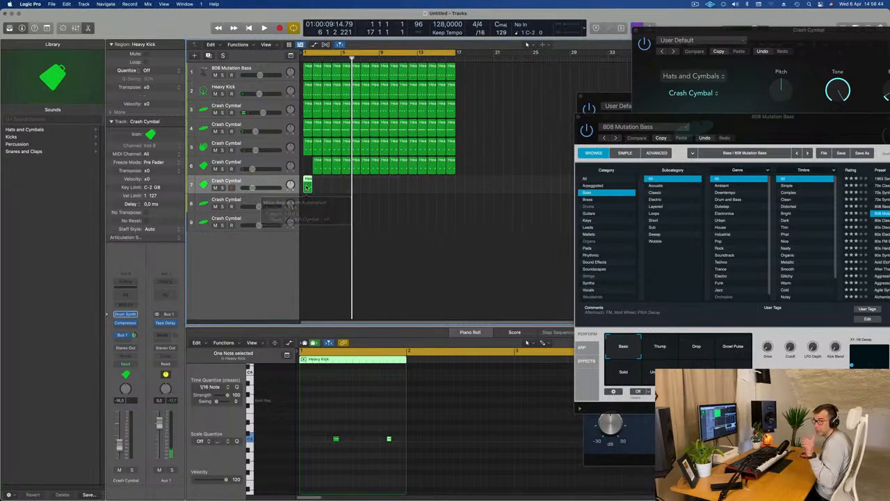
pyautogui.press('Return')
pyautogui.press('space')
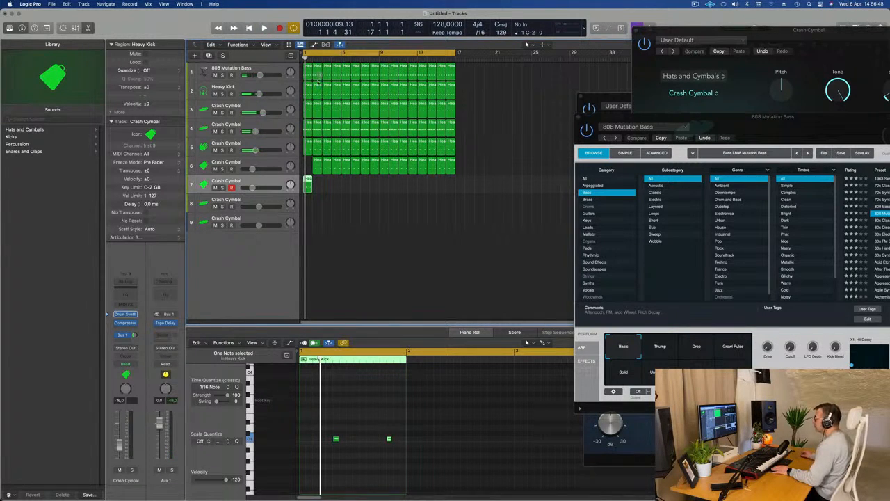
# Duplicate the 808 Mutation Bass track, move the separated bar 1 cowbell region onto the duplicate, and play it.
pyautogui.click(224, 68)
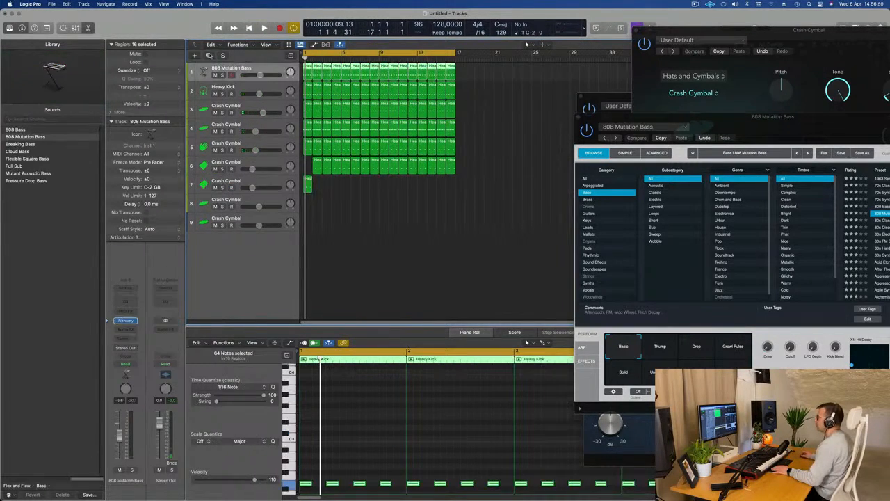
pyautogui.press('super+d')
pyautogui.moveTo(308, 203); pyautogui.dragTo(270, 71)
pyautogui.press('space')
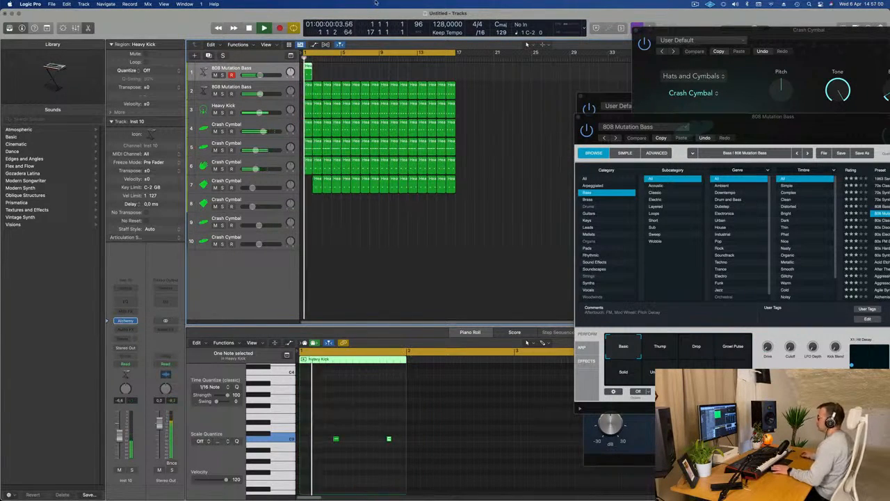
# Fill the empty bar 1 of the cowbell track with a copy of its bar 2 region and hide the plug-in windows.
pyautogui.moveTo(319, 184)
pyautogui.mouseDown()
pyautogui.moveTo(309, 184)
pyautogui.moveTo(318, 185)
pyautogui.mouseUp()
pyautogui.press('space')
pyautogui.press('space')
pyautogui.press('v')
pyautogui.click(275, 71)
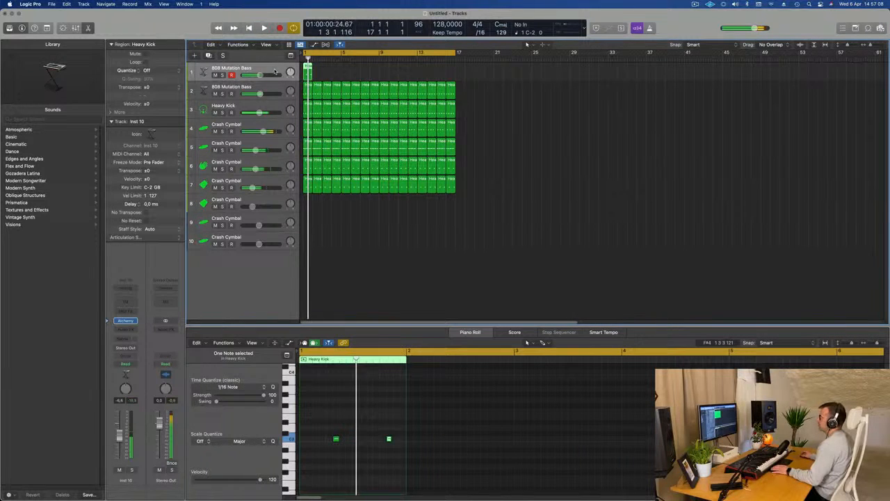
# Delete the first note in the duplicate bass track's region and move the remaining note a sixteenth later.
pyautogui.press('space')
pyautogui.click(336, 438)
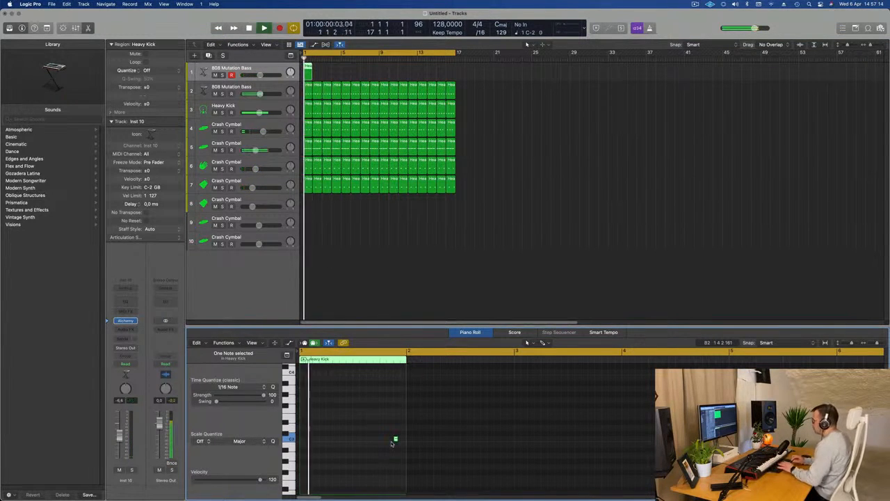
pyautogui.press('Return')
# Repeat the duplicate bass track's one-bar region through bar 16.
pyautogui.moveTo(332, 74); pyautogui.dragTo(299, 72)
pyautogui.press('super+r')
pyautogui.press('super+r')
pyautogui.press('super+r')
pyautogui.press('super+r')
pyautogui.press('super+r')
pyautogui.press('super+r')
pyautogui.press('super+r')
pyautogui.press('super+r')
pyautogui.press('super+r')
pyautogui.press('super+r')
pyautogui.press('super+r')
pyautogui.press('super+r')
pyautogui.press('super+r')
pyautogui.press('super+r')
pyautogui.press('super+r')
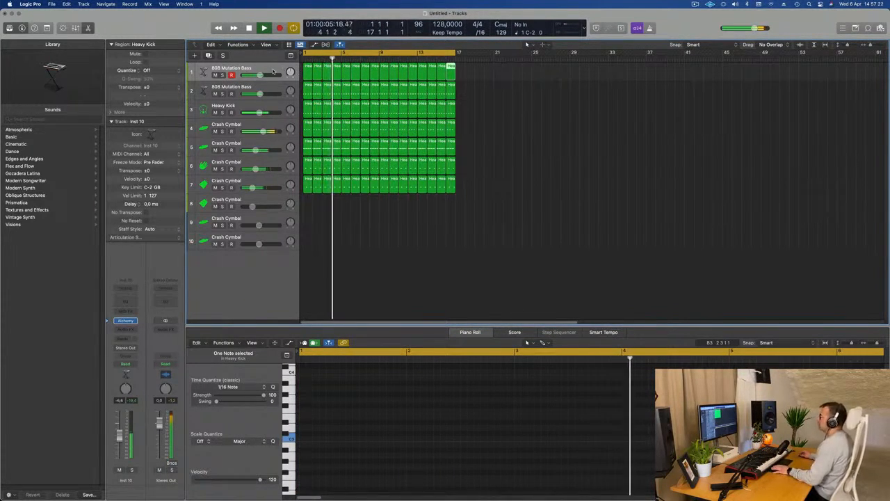
# Try all notes on the duplicate bass track one octave higher and return them to their original octave.
pyautogui.click(273, 71)
pyautogui.press('Return')
pyautogui.press('Tab')
pyautogui.hotkey('shift', 'alt', 'Up')
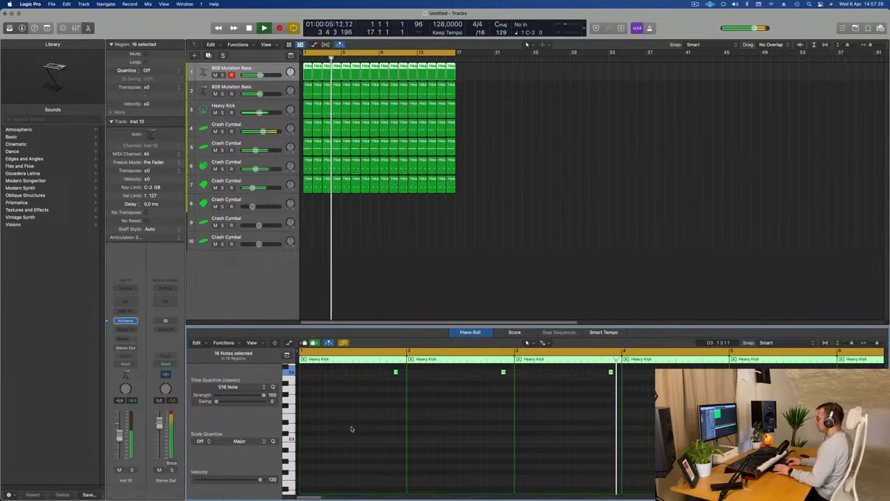
pyautogui.hotkey('shift', 'alt', 'Down')
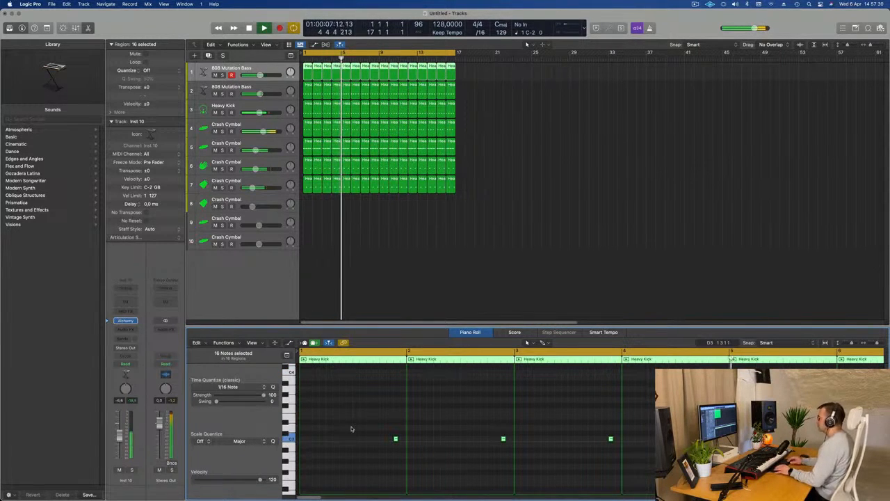
# Lower the duplicate bass track's volume to -10.2 dB and open its Alchemy instrument.
pyautogui.moveTo(119, 441); pyautogui.dragTo(119, 444)
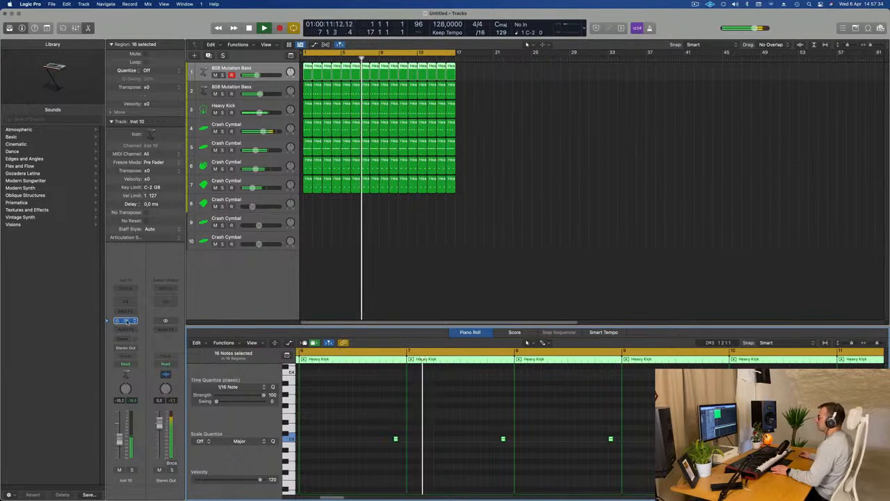
pyautogui.click(126, 320)
pyautogui.press('Return')
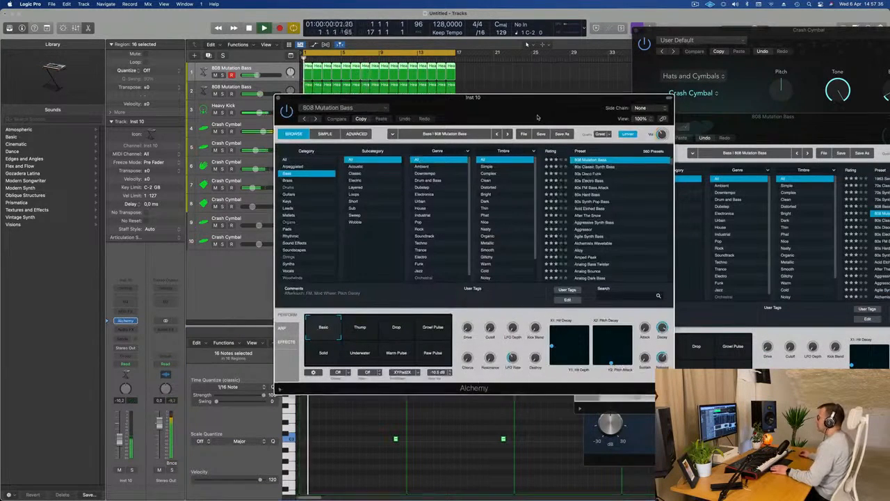
pyautogui.moveTo(543, 118); pyautogui.dragTo(510, 124)
# Audition Alchemy bass presets such as 80s Hard Bass, After The Snow and Agile Synth Bass on the duplicate track, and load Aggressive Synth Bass.
pyautogui.click(562, 172)
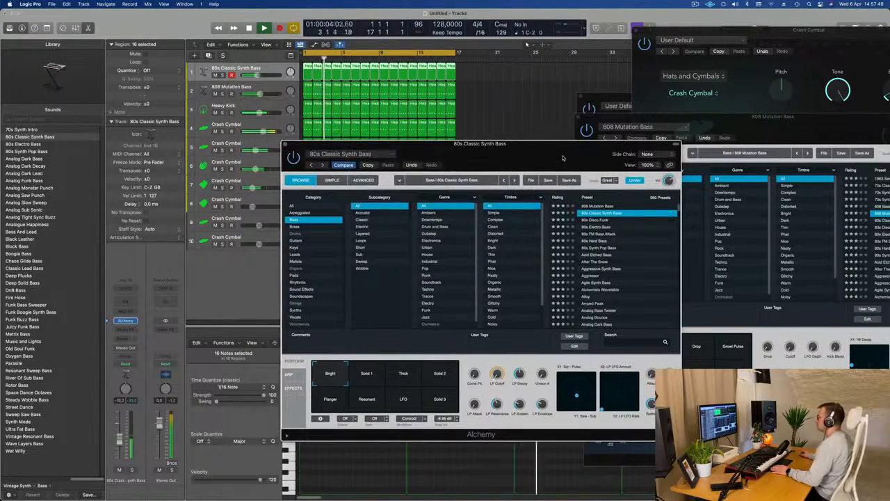
pyautogui.click(604, 236)
pyautogui.click(598, 241)
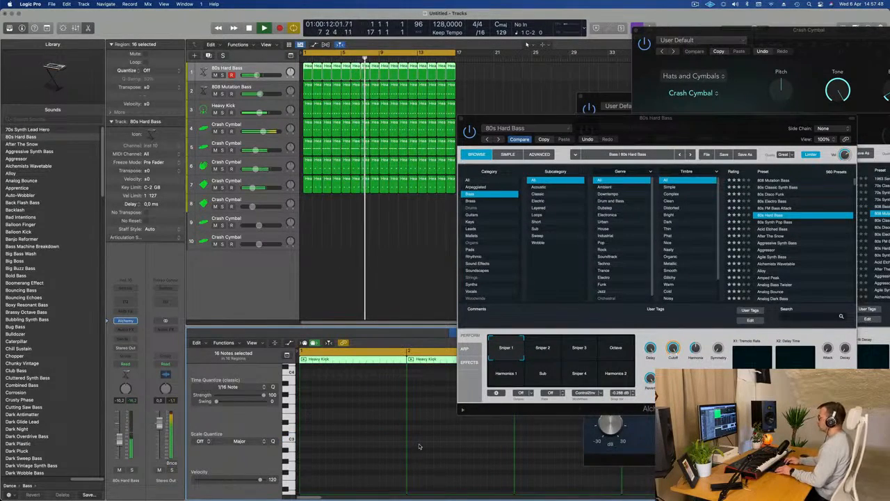
pyautogui.moveTo(677, 119); pyautogui.dragTo(450, 100)
pyautogui.click(544, 209)
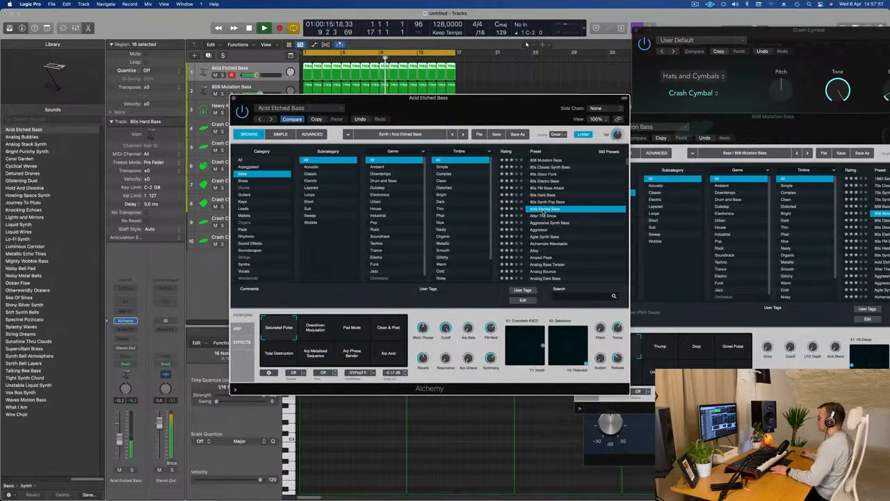
pyautogui.click(544, 215)
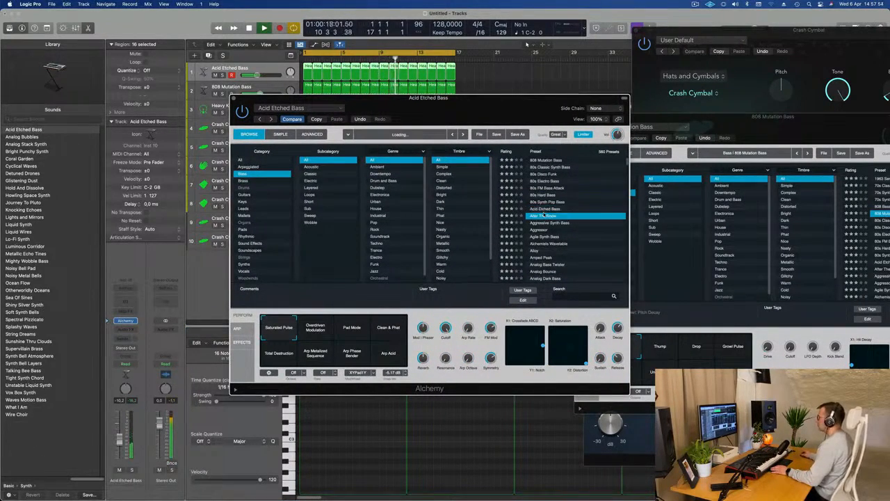
pyautogui.moveTo(516, 114); pyautogui.dragTo(588, 98)
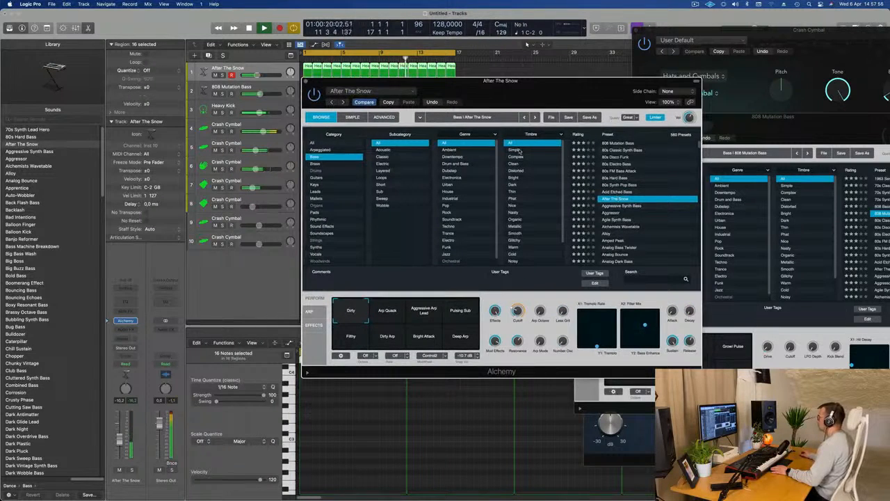
pyautogui.click(618, 220)
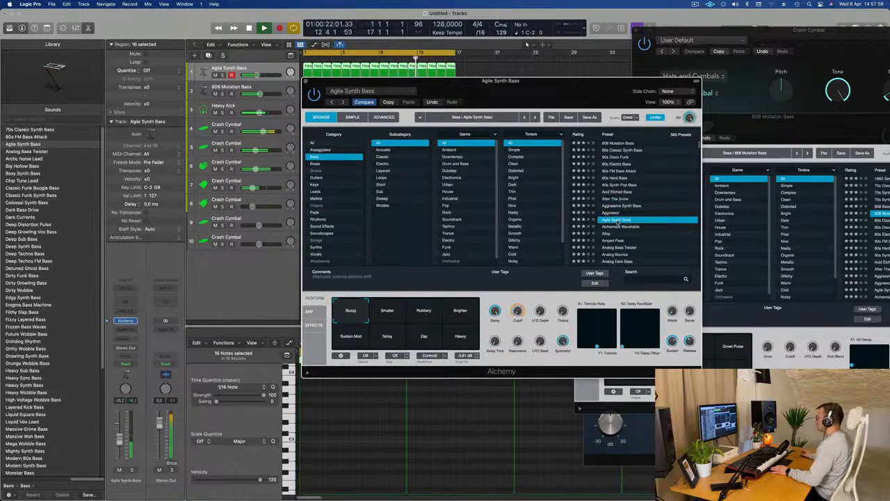
pyautogui.click(615, 206)
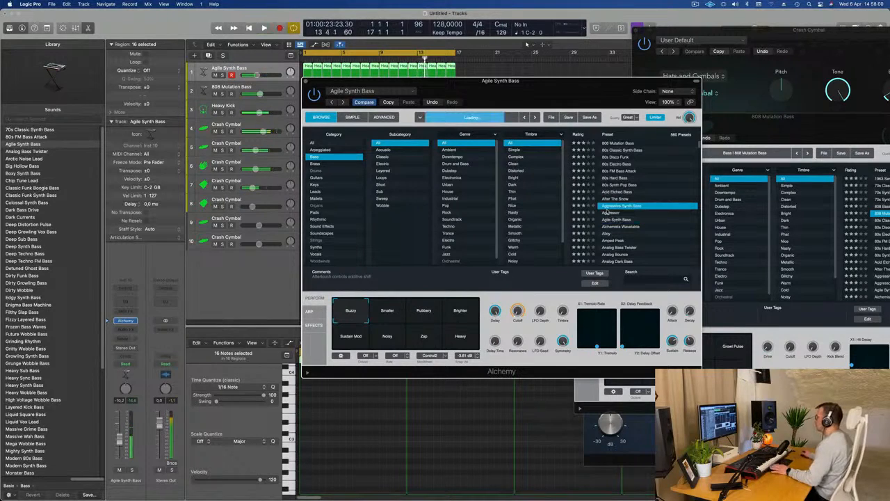
# Audition the Aggressive Synth Bass performance snapshots from LFO to Crunch, settle on Gritty, and raise the track's volume to -4.9 dB.
pyautogui.click(385, 318)
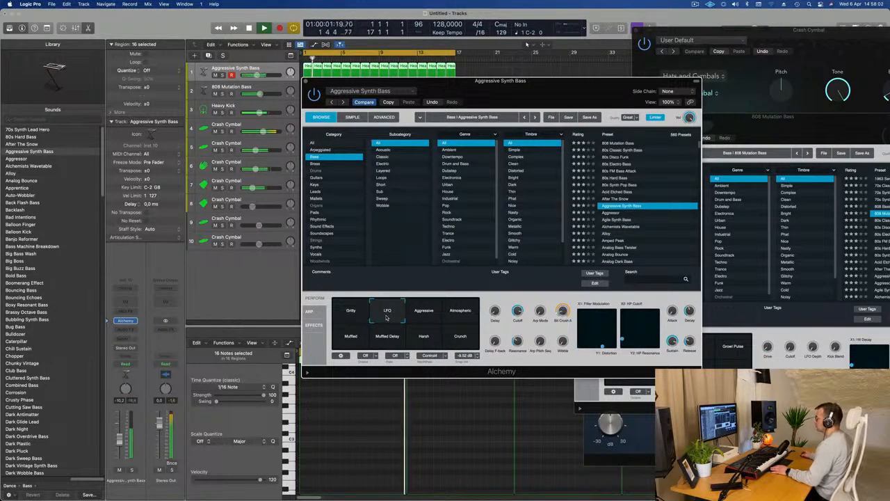
pyautogui.click(418, 314)
pyautogui.click(456, 316)
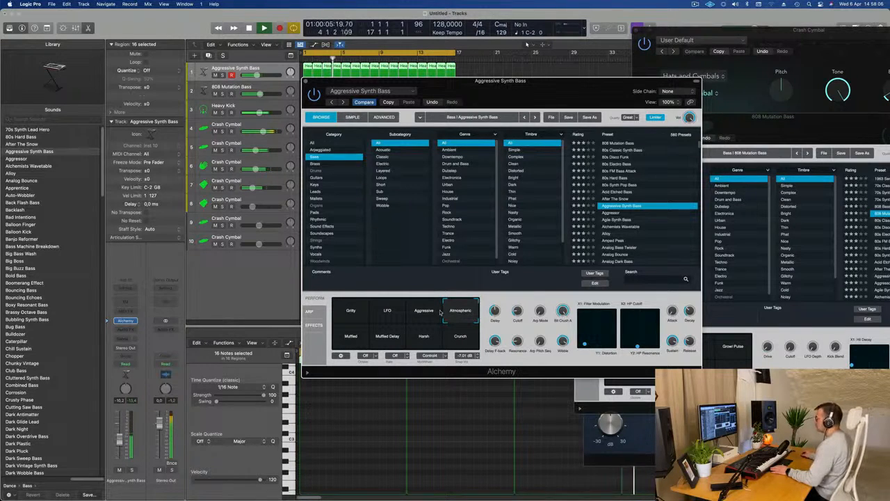
pyautogui.click(352, 340)
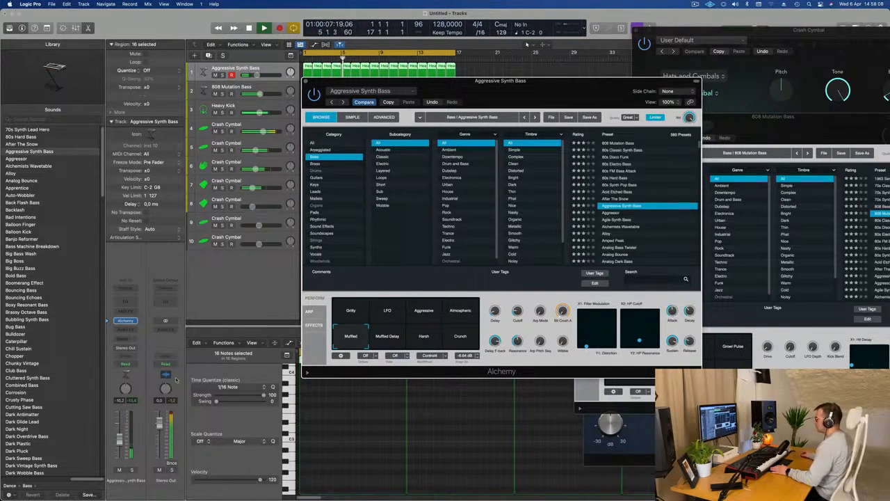
pyautogui.click(386, 341)
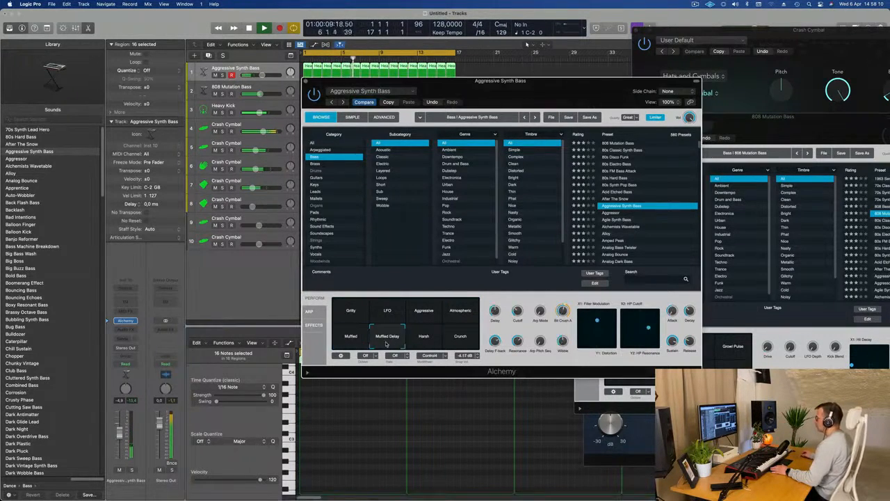
pyautogui.click(426, 339)
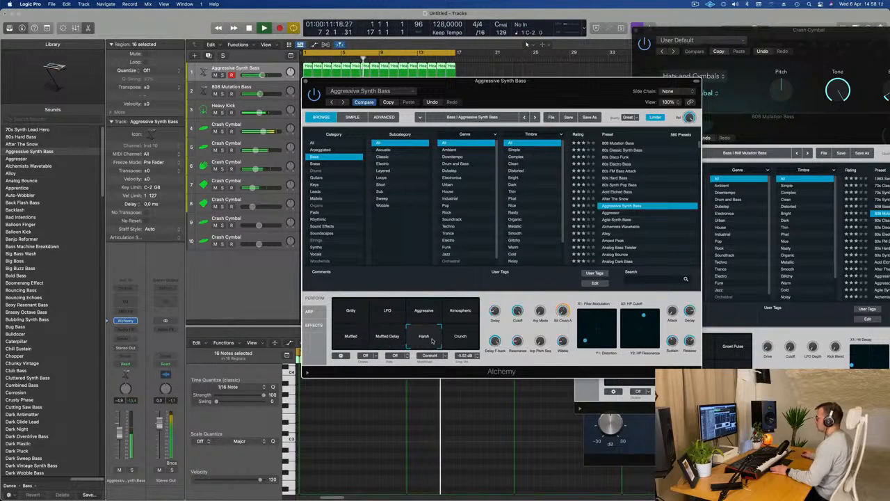
pyautogui.click(456, 340)
pyautogui.click(345, 318)
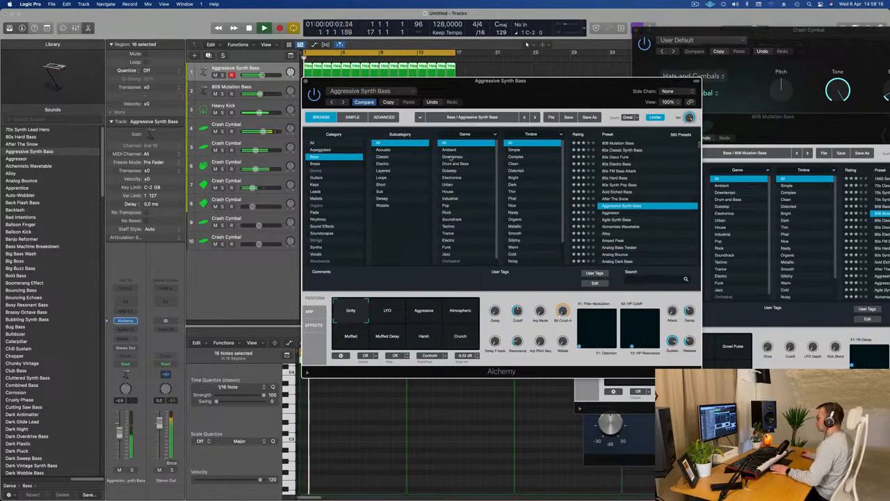
# Select all notes in the Aggressive Synth Bass track's regions in the Piano Roll.
pyautogui.moveTo(501, 91); pyautogui.dragTo(676, 91)
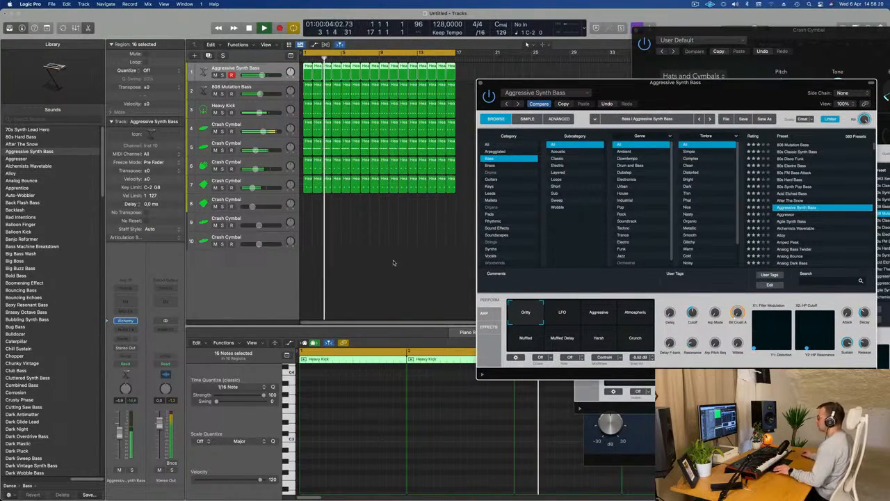
pyautogui.scroll(-1, 390, 246)
pyautogui.scroll(-5, 400, 420)
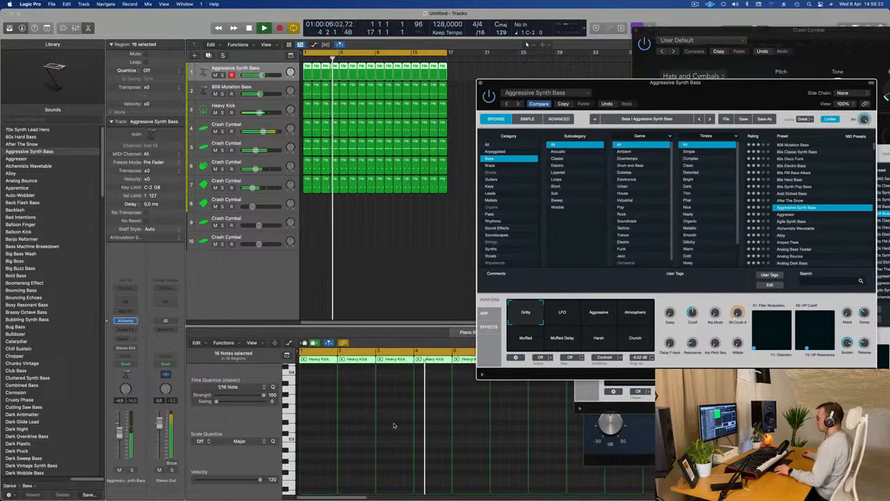
pyautogui.click(394, 427)
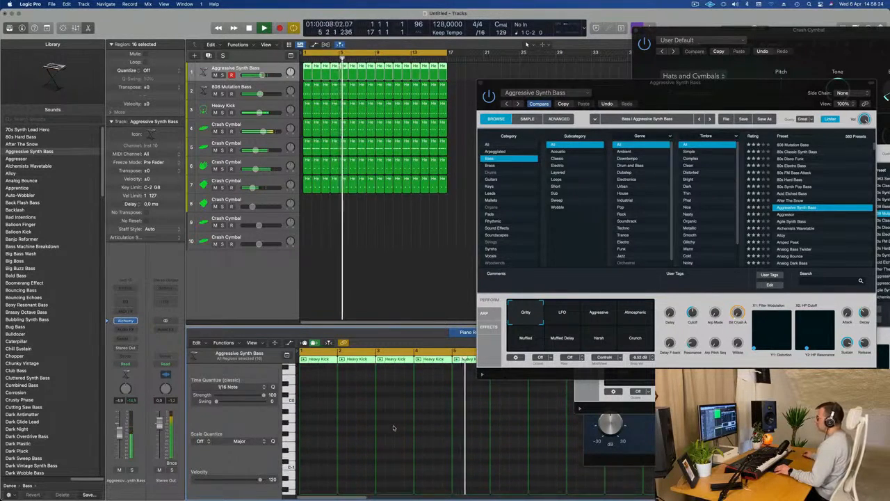
pyautogui.press('super+a')
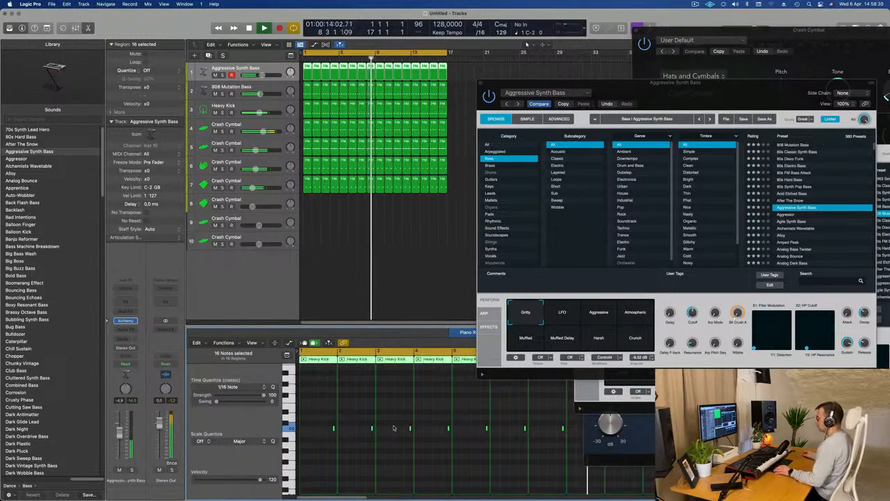
# Duplicate the Aggressive Synth Bass track and move the bar 1 region from the original onto the new track.
pyautogui.moveTo(690, 84); pyautogui.dragTo(663, 121)
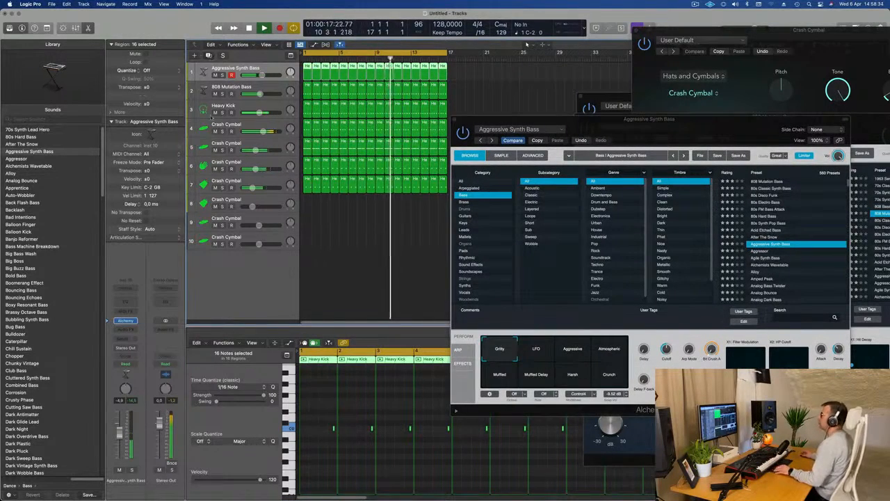
pyautogui.press('super+d')
pyautogui.moveTo(307, 71); pyautogui.dragTo(307, 90)
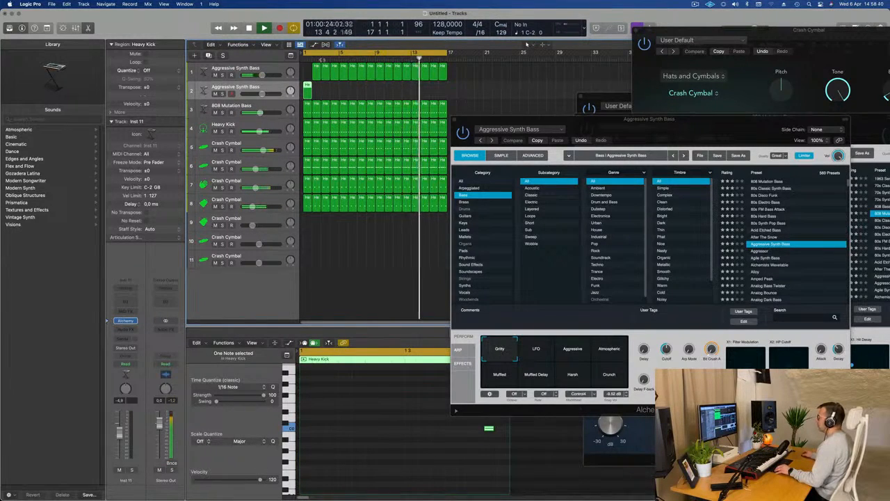
# Copy a region into the empty first bar of track 1, and extend track 2's region to two bars.
pyautogui.click(316, 68)
pyautogui.moveTo(316, 67); pyautogui.dragTo(307, 69)
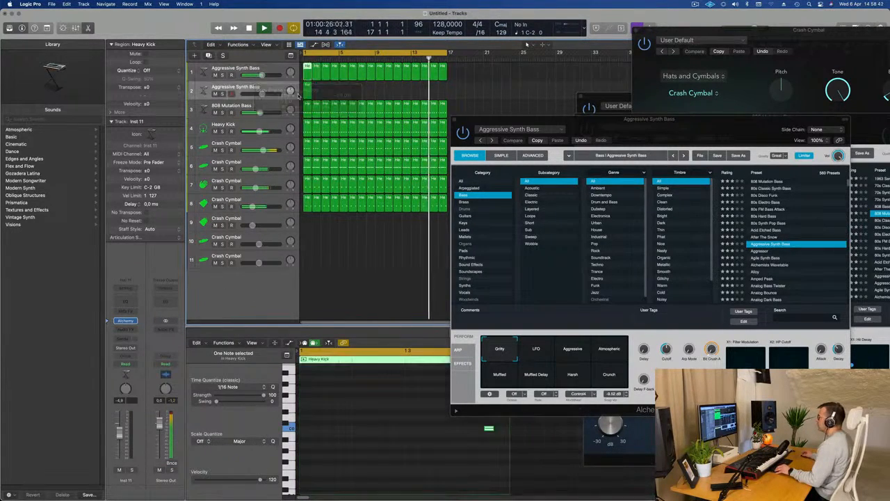
pyautogui.click(305, 91)
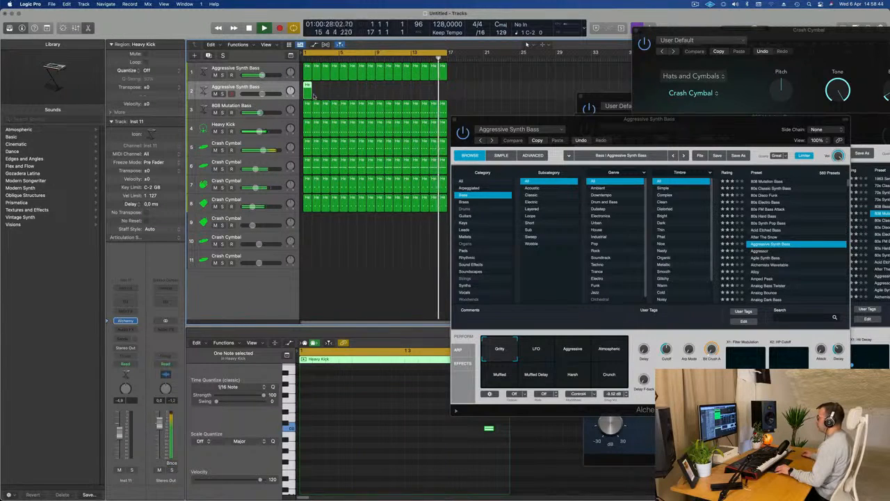
pyautogui.moveTo(312, 95); pyautogui.dragTo(321, 94)
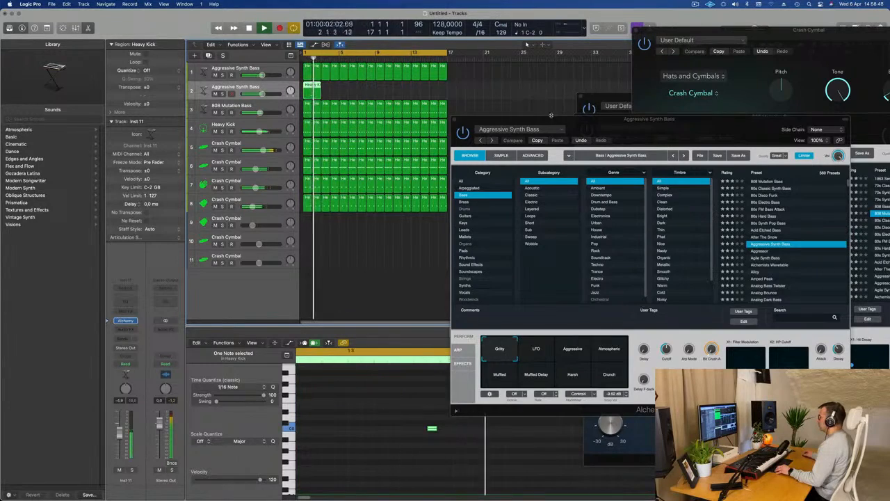
# Move the note in track 2's region to beat 3 of bar 2.
pyautogui.moveTo(552, 119); pyautogui.dragTo(729, 128)
pyautogui.scroll(-2, 416, 365)
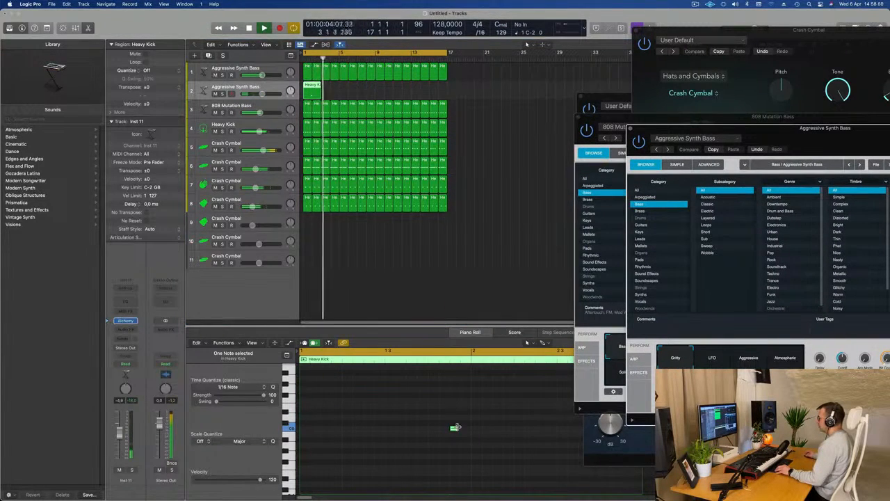
pyautogui.moveTo(453, 429); pyautogui.dragTo(562, 431)
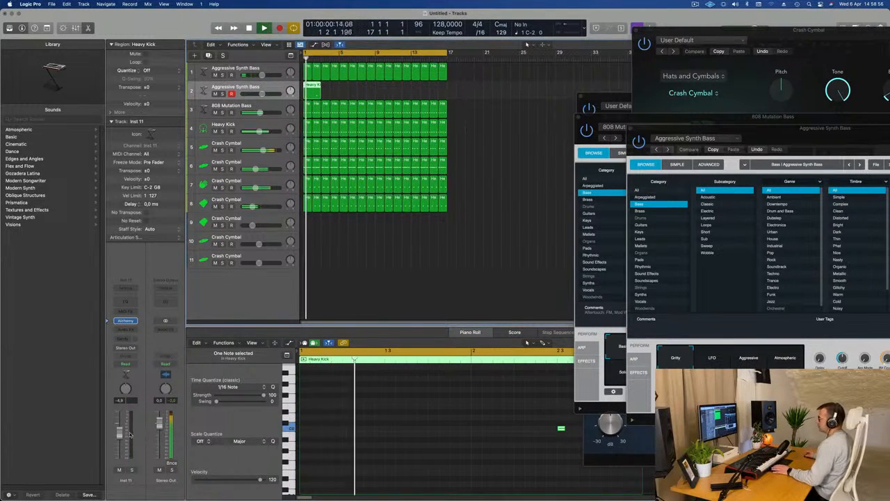
# Lengthen the note in track 2's region and load the Brass Response preset in that track's Alchemy synth.
pyautogui.click(125, 321)
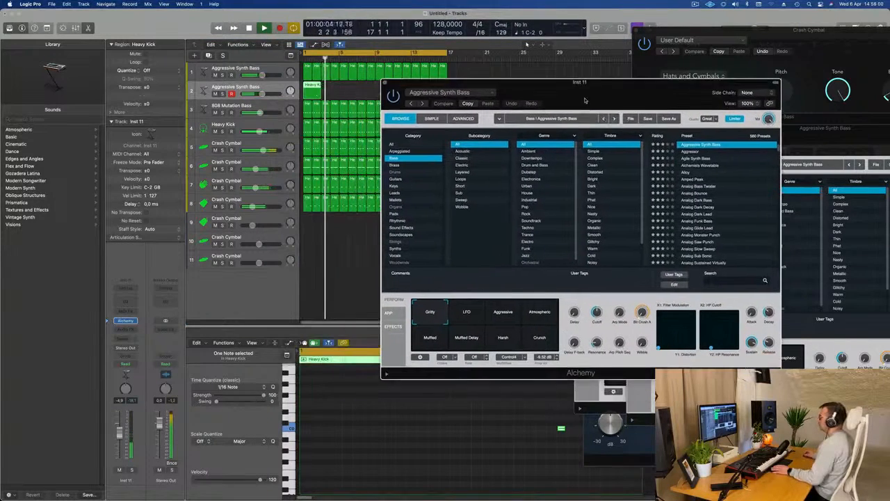
pyautogui.click(395, 166)
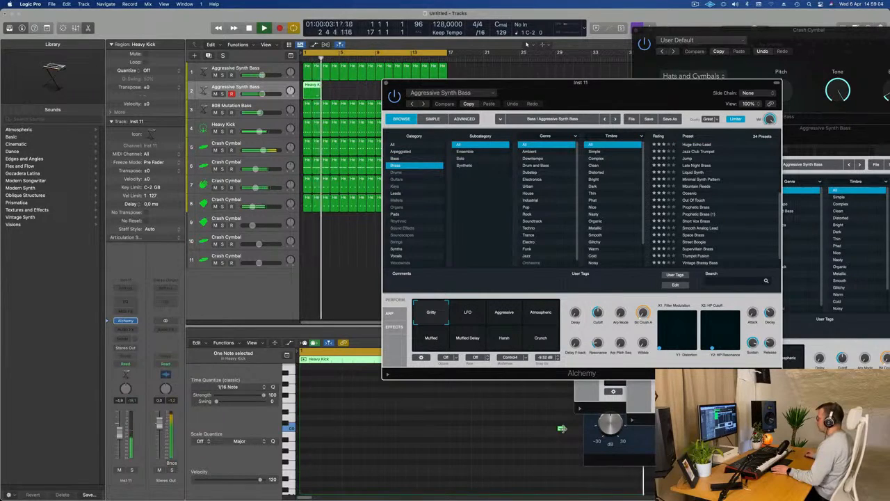
pyautogui.moveTo(564, 429); pyautogui.dragTo(585, 430)
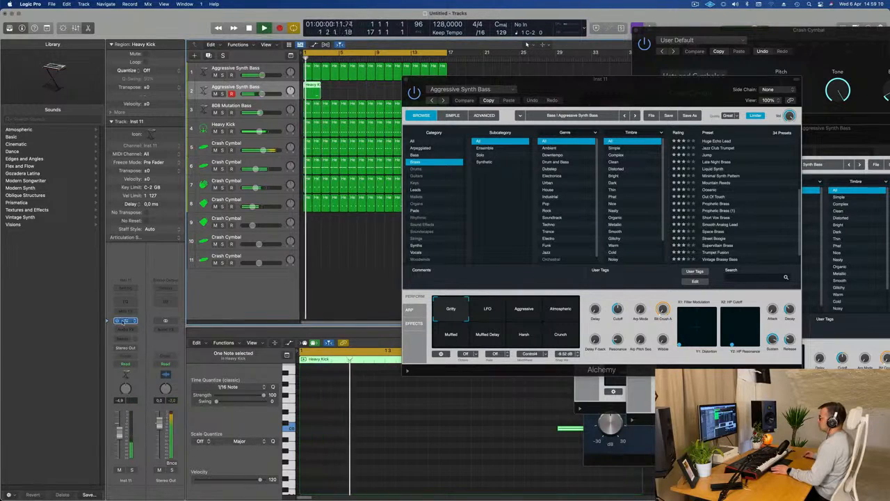
pyautogui.click(126, 322)
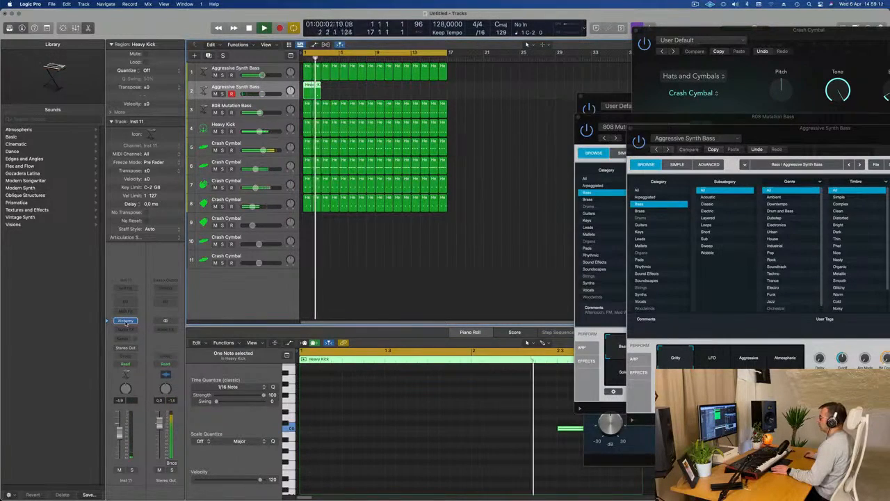
pyautogui.moveTo(647, 91); pyautogui.dragTo(586, 97)
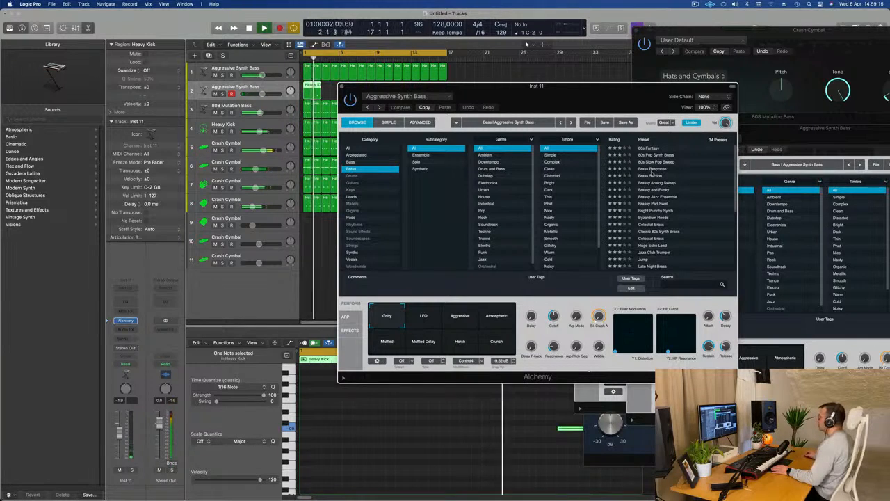
pyautogui.moveTo(590, 85); pyautogui.dragTo(779, 88)
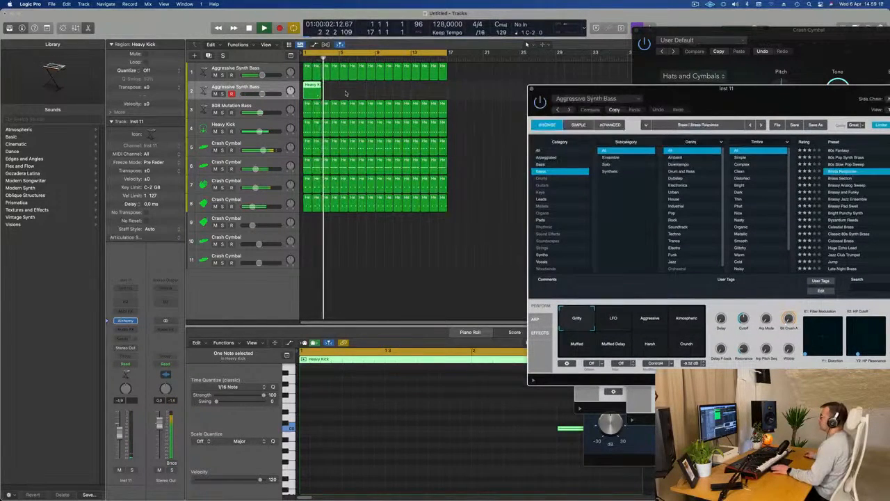
# Repeat track 2's two-bar region until the copies reach bar 17, matching the other tracks.
pyautogui.moveTo(345, 94); pyautogui.dragTo(304, 94)
pyautogui.press('super+r')
pyautogui.press('super+r')
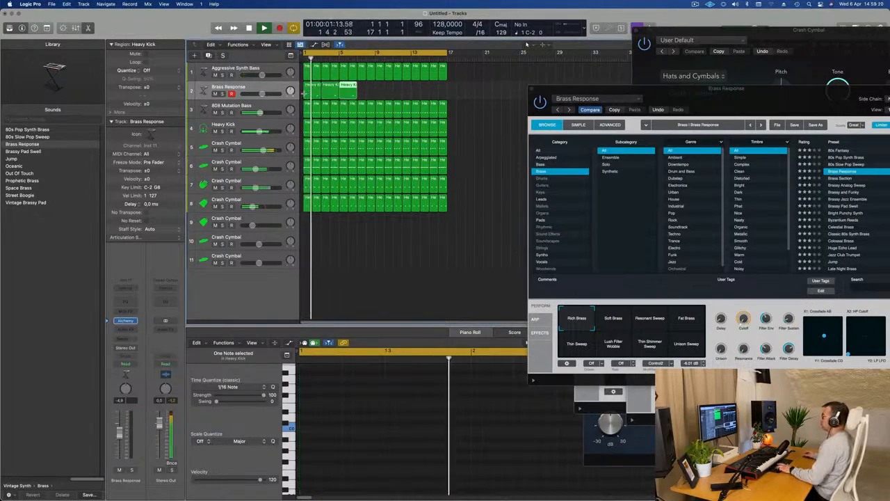
pyautogui.press('super+r')
pyautogui.press('super+r')
pyautogui.press('super+r')
pyautogui.press('super+r')
pyautogui.press('super+r')
# Try the Brassy Analog Sweep preset in track 2's Alchemy synth.
pyautogui.moveTo(696, 88); pyautogui.dragTo(590, 48)
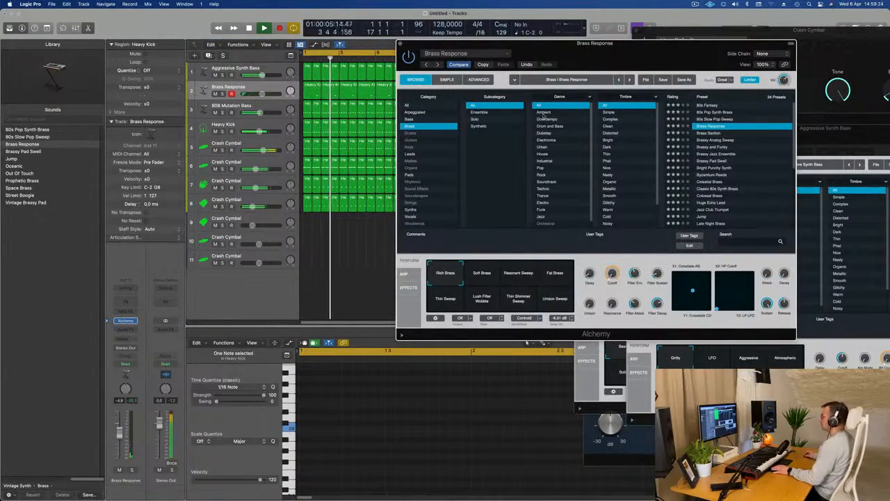
pyautogui.click(716, 141)
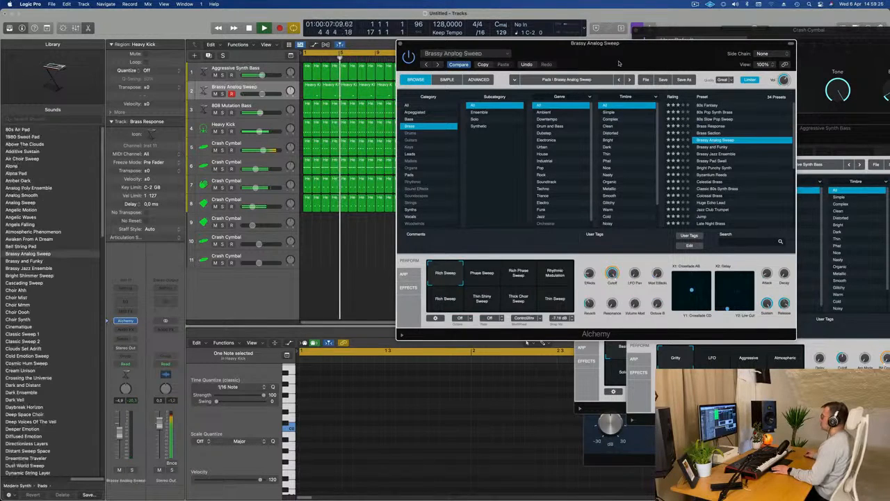
pyautogui.moveTo(615, 58); pyautogui.dragTo(756, 59)
# Select all eight regions on track 2, shift the pitch of all their notes, and restart playback from the beginning.
pyautogui.moveTo(478, 95); pyautogui.dragTo(312, 91)
pyautogui.click(384, 404)
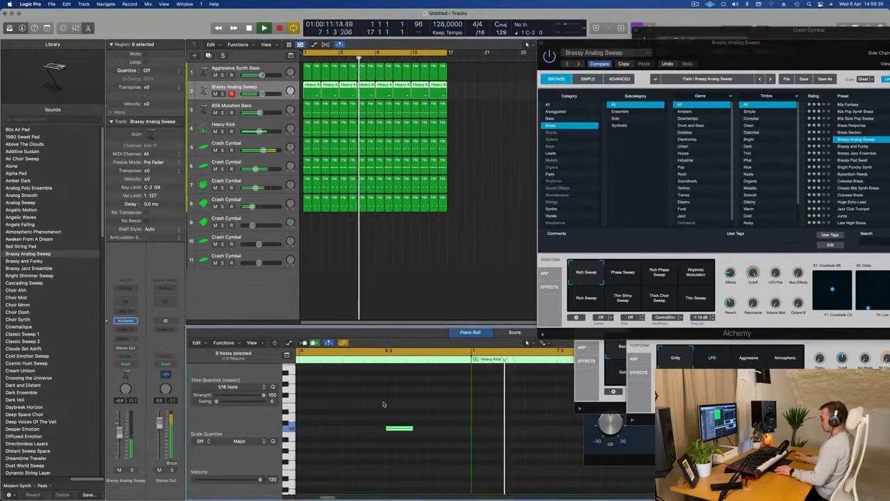
pyautogui.press('super+a')
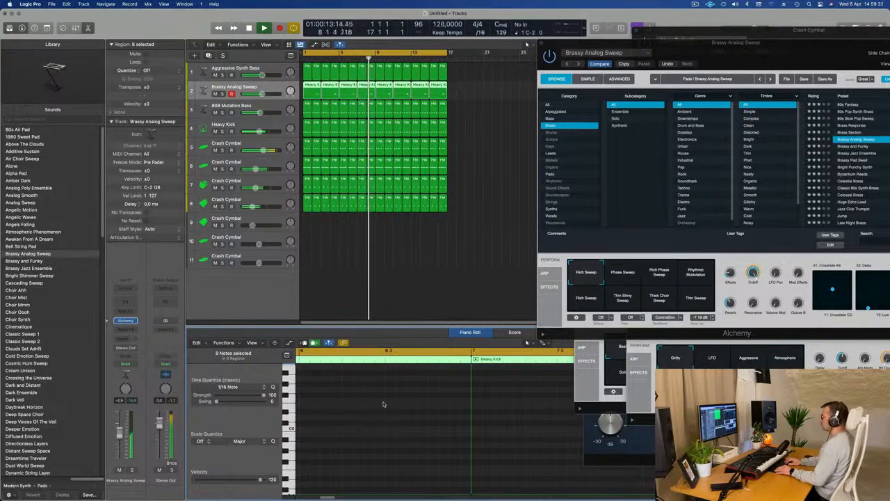
pyautogui.press('Return')
# Try the Brassy Pad Swell preset on track 2 with the channel volume set to -6.0 dB.
pyautogui.moveTo(746, 53); pyautogui.dragTo(511, 150)
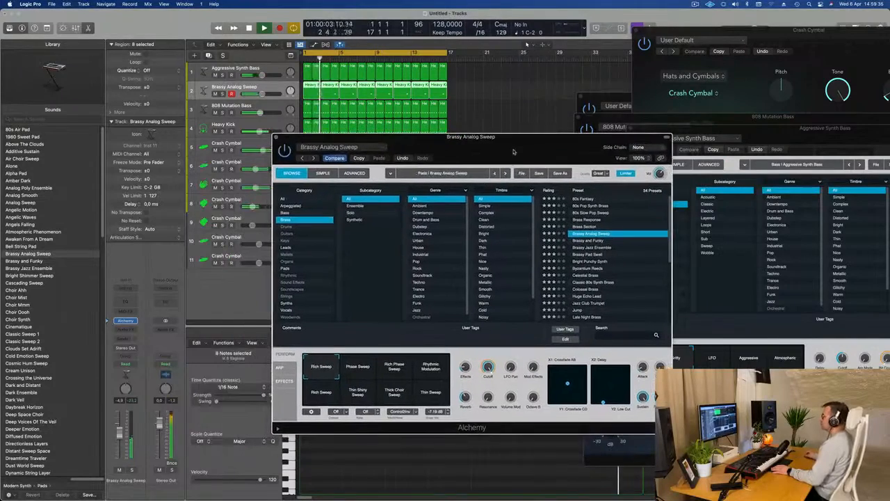
pyautogui.click(587, 254)
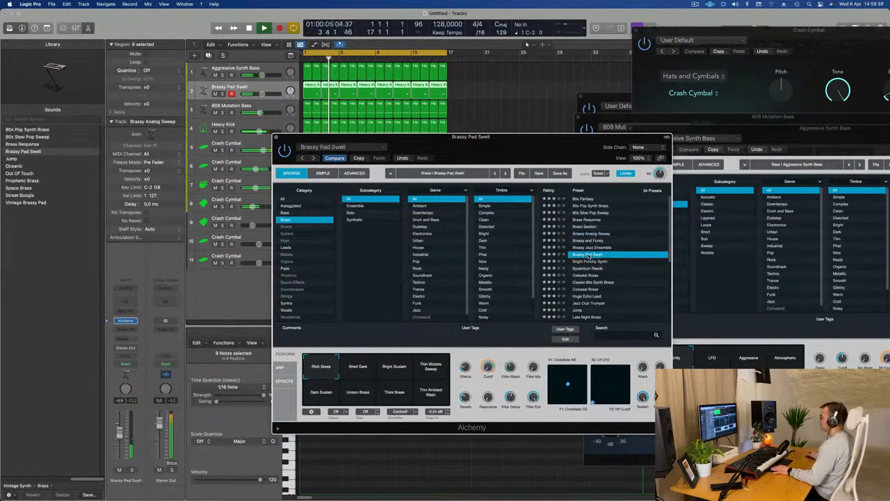
pyautogui.moveTo(541, 151); pyautogui.dragTo(599, 128)
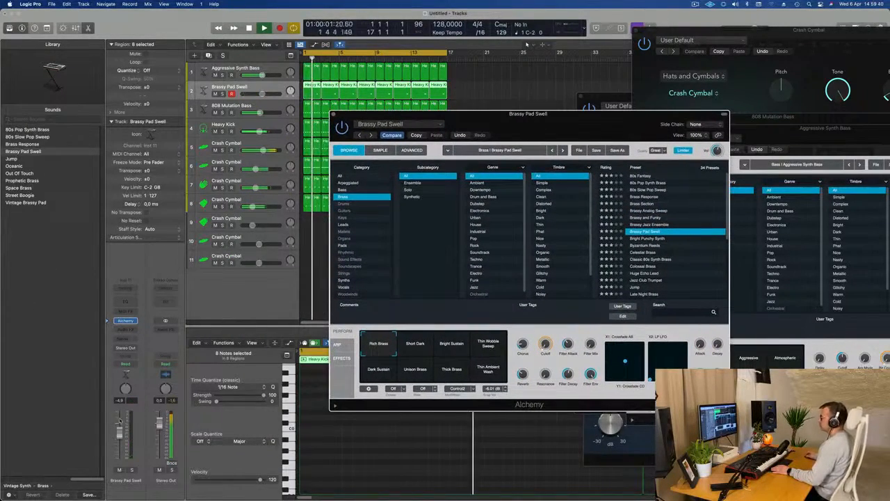
pyautogui.moveTo(122, 434); pyautogui.dragTo(123, 437)
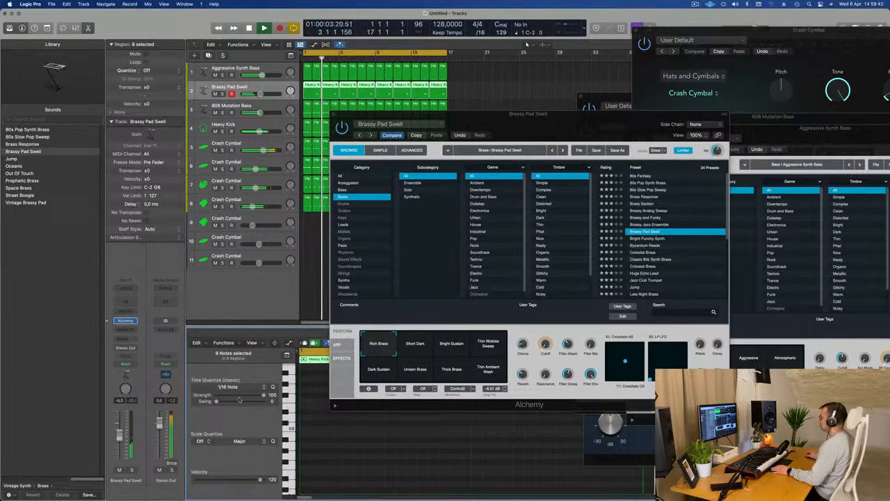
# Show Alchemy presets from all categories in the Techno genre and load Future Strings on track 2.
pyautogui.click(345, 176)
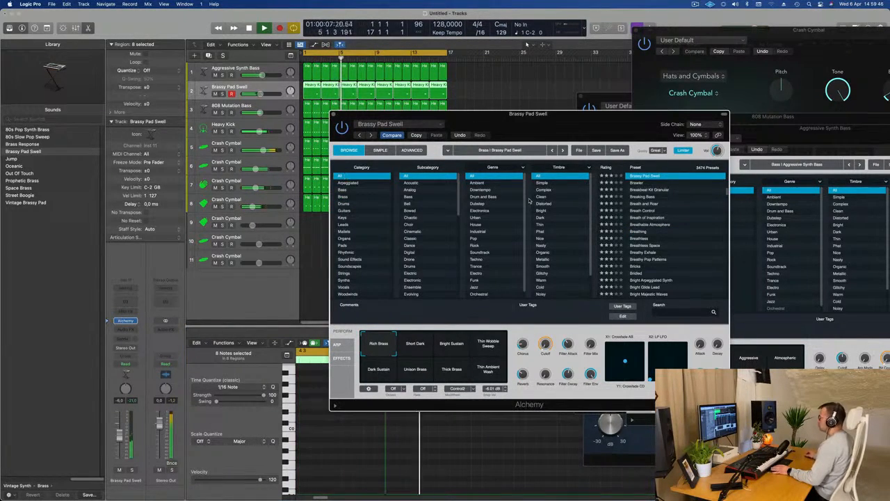
pyautogui.click(483, 259)
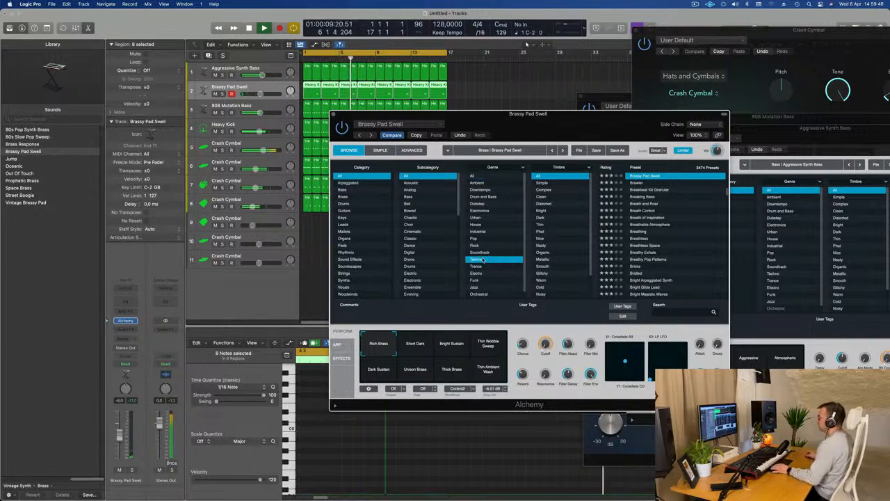
pyautogui.click(646, 198)
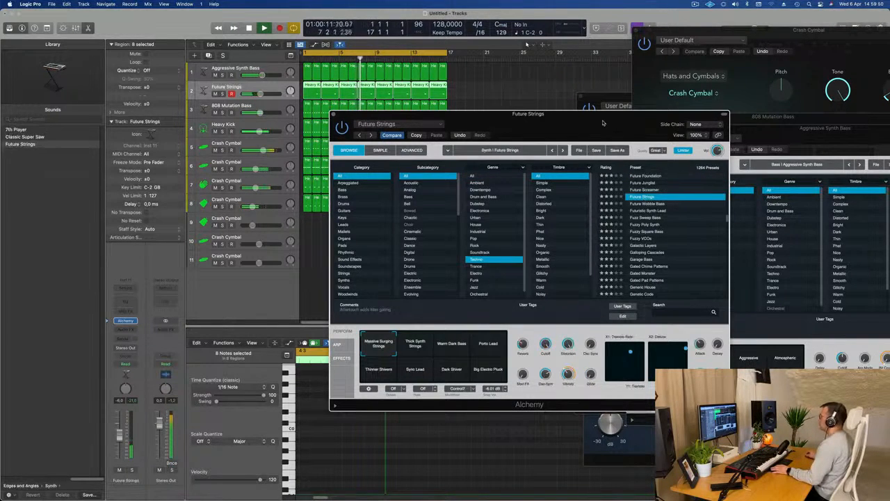
pyautogui.moveTo(599, 121)
pyautogui.mouseDown()
pyautogui.moveTo(654, 124)
pyautogui.moveTo(610, 124)
pyautogui.mouseUp()
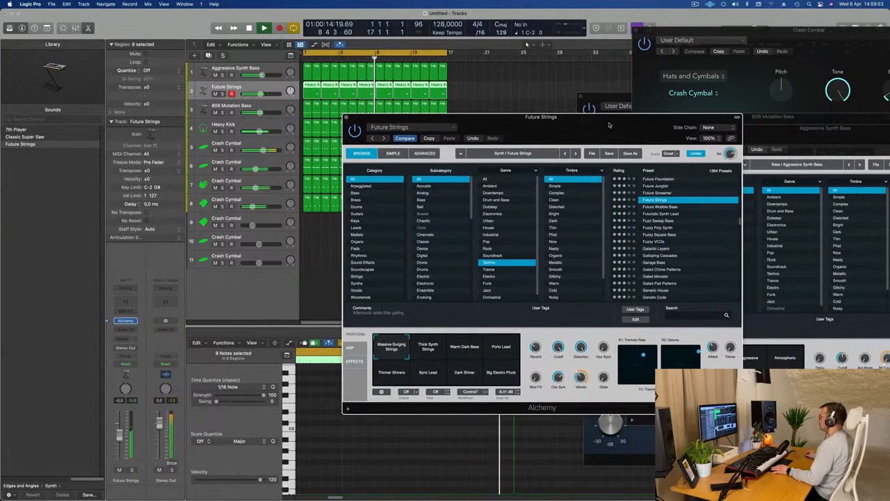
# Audition the Future Wobble Bass, Futuristic Synth Lead and Galactic Layers presets on track 2.
pyautogui.click(678, 207)
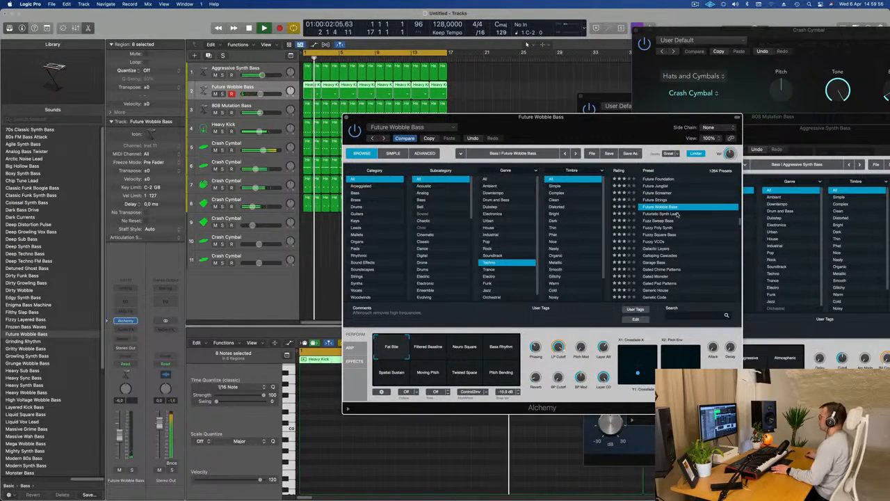
pyautogui.click(684, 214)
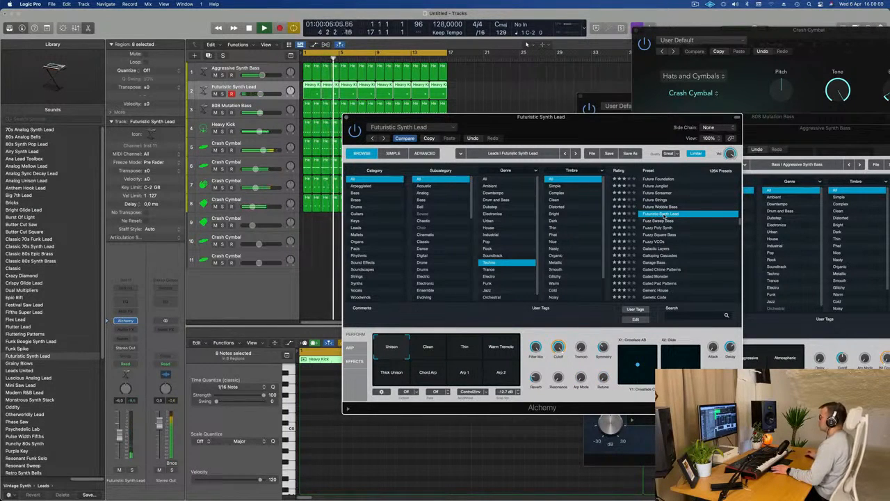
pyautogui.click(664, 248)
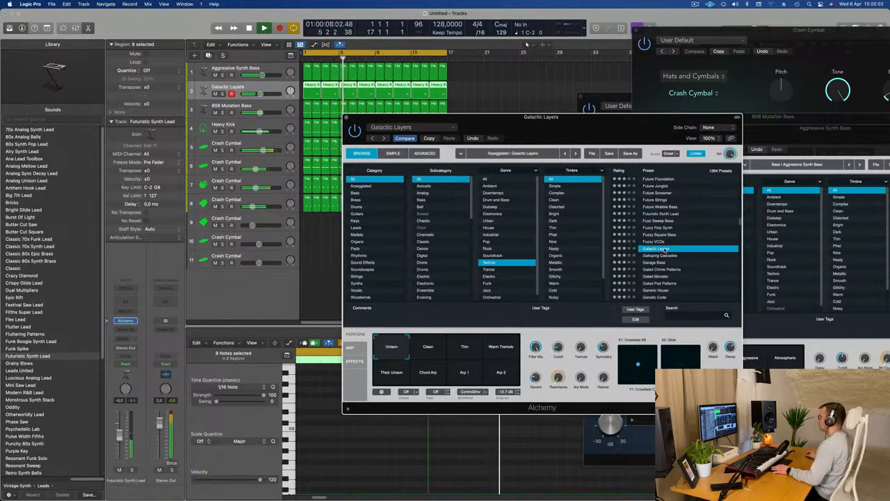
# Load the Gated Monster preset on track 2 and set the channel volume to -4.1 dB.
pyautogui.moveTo(613, 126); pyautogui.dragTo(638, 93)
pyautogui.scroll(-1, 693, 176)
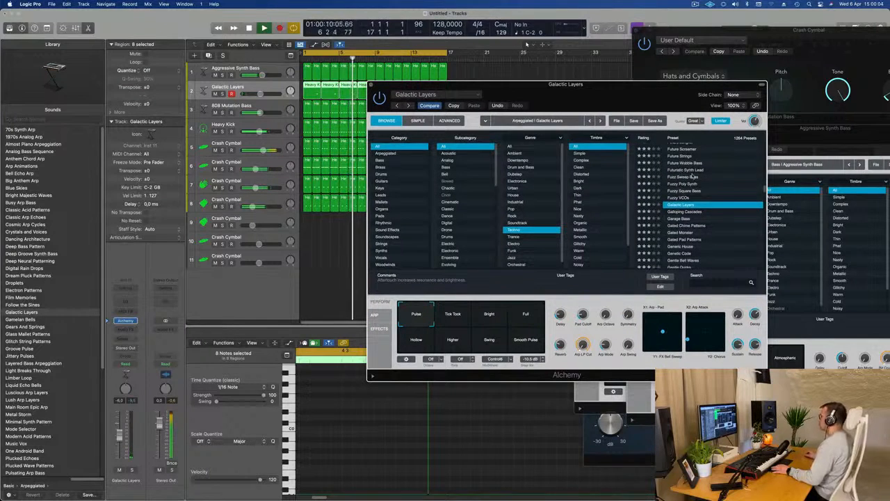
pyautogui.click(681, 237)
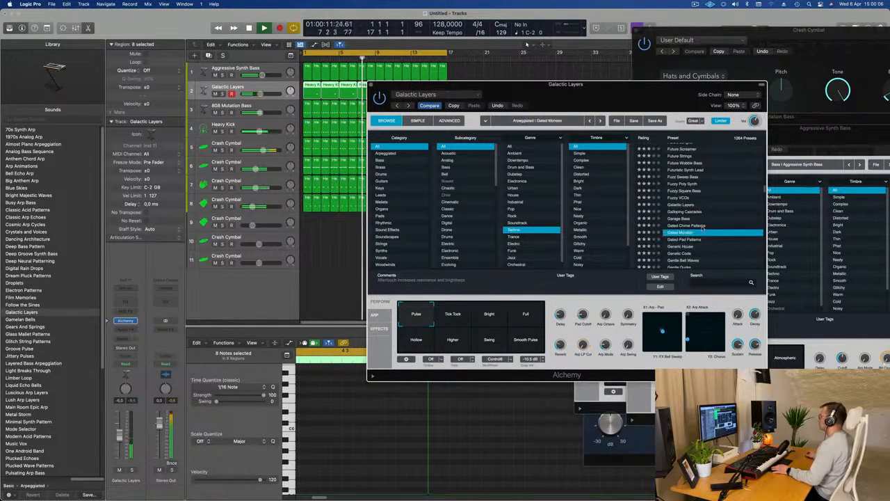
pyautogui.moveTo(634, 99)
pyautogui.mouseDown()
pyautogui.moveTo(660, 98)
pyautogui.moveTo(628, 101)
pyautogui.moveTo(640, 102)
pyautogui.mouseUp()
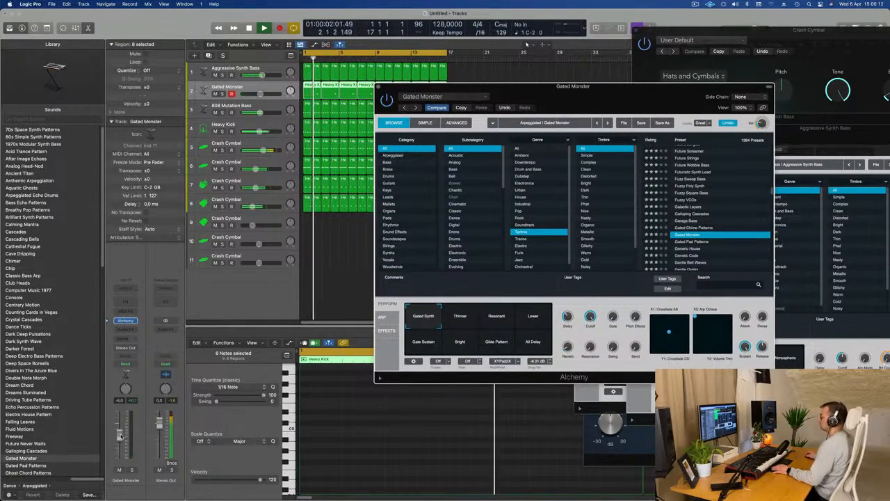
pyautogui.moveTo(119, 436); pyautogui.dragTo(120, 430)
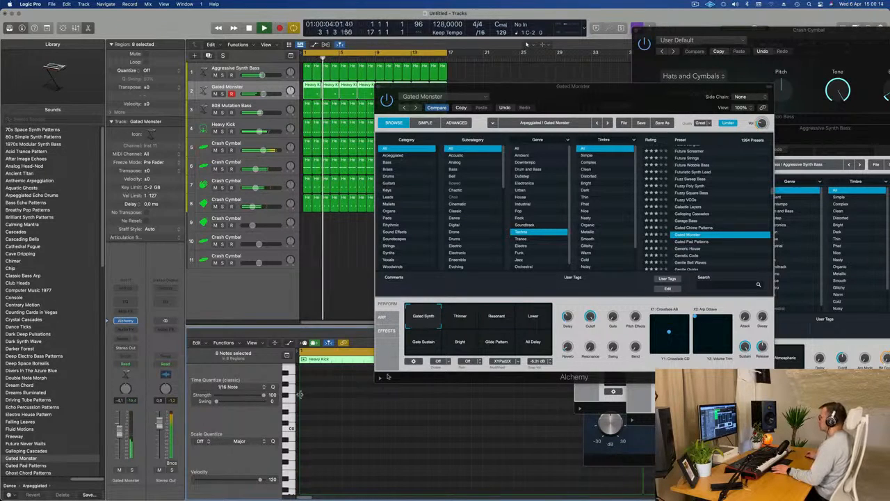
# Audition Gated Monster's Resonant, Lower, Gate Sustain and Bright performance snapshots, ending on Glide Pattern.
pyautogui.click(496, 317)
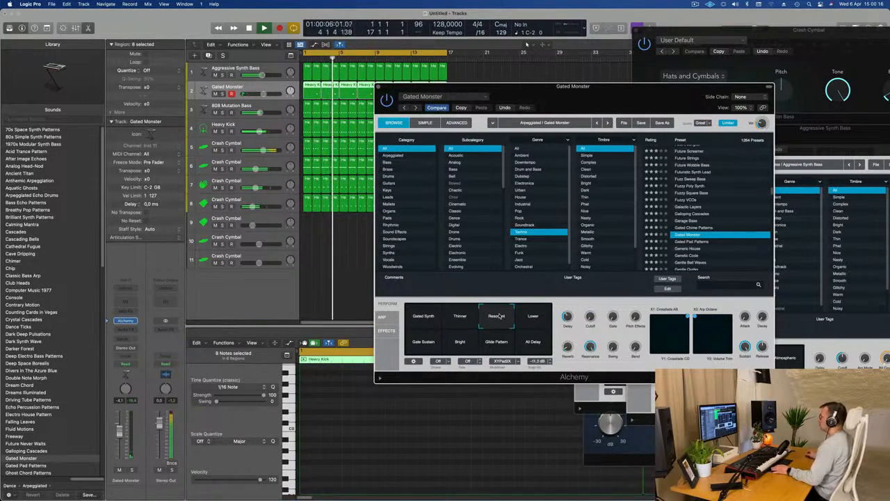
pyautogui.click(537, 316)
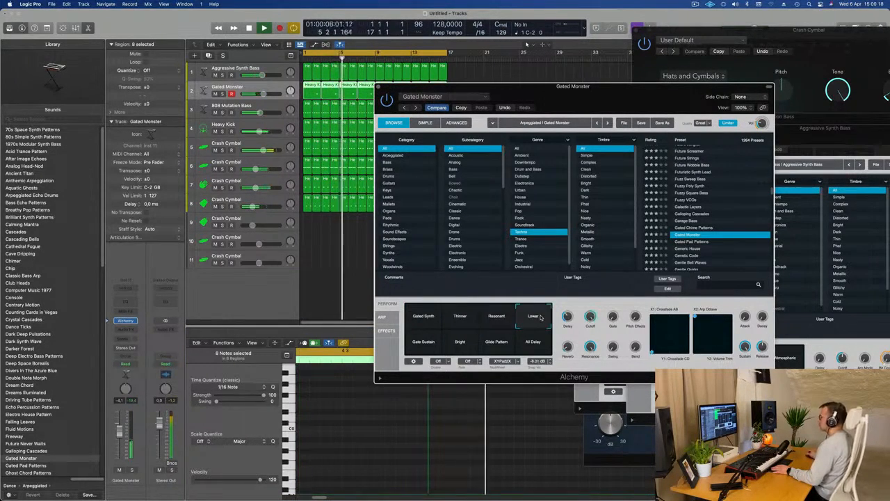
pyautogui.click(417, 341)
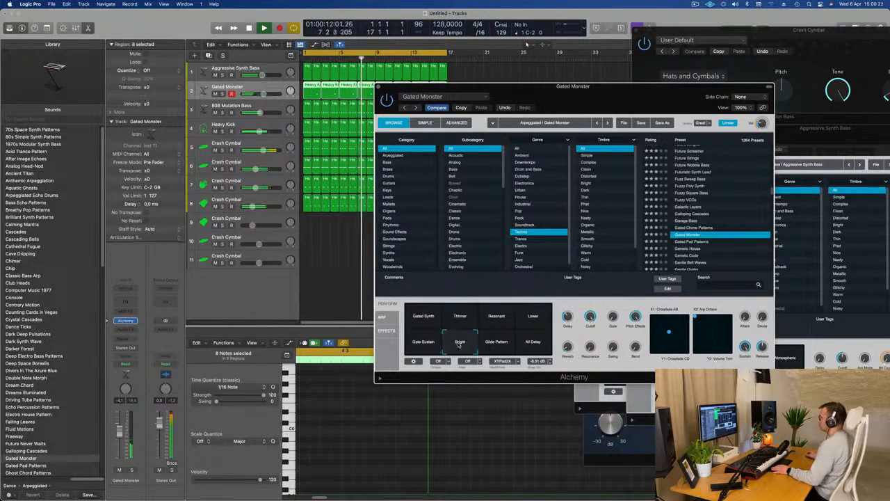
pyautogui.click(505, 342)
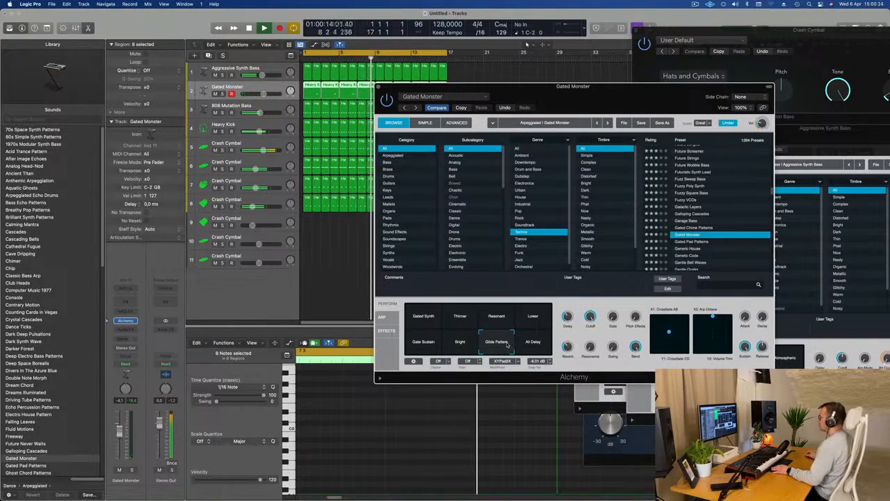
# Audition Gated Monster's All Delay and Gated Synth snapshots, plus the Generic House preset on track 2.
pyautogui.click(534, 342)
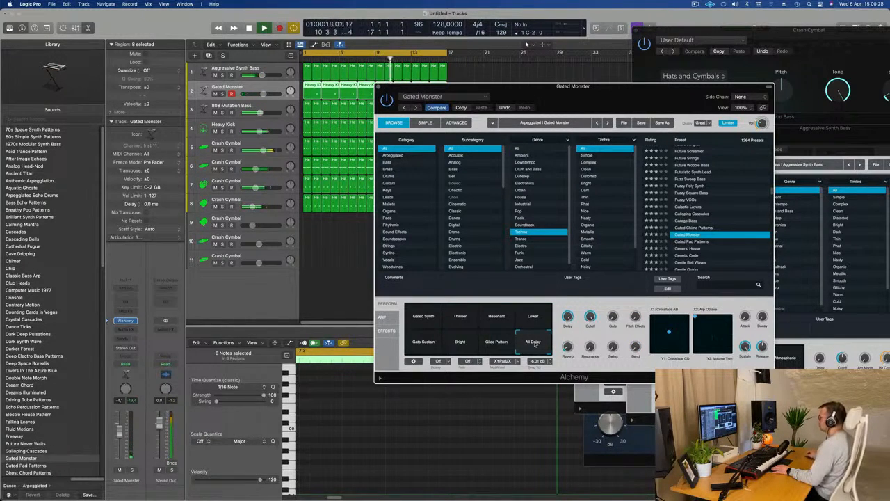
pyautogui.click(420, 324)
pyautogui.scroll(-2, 717, 240)
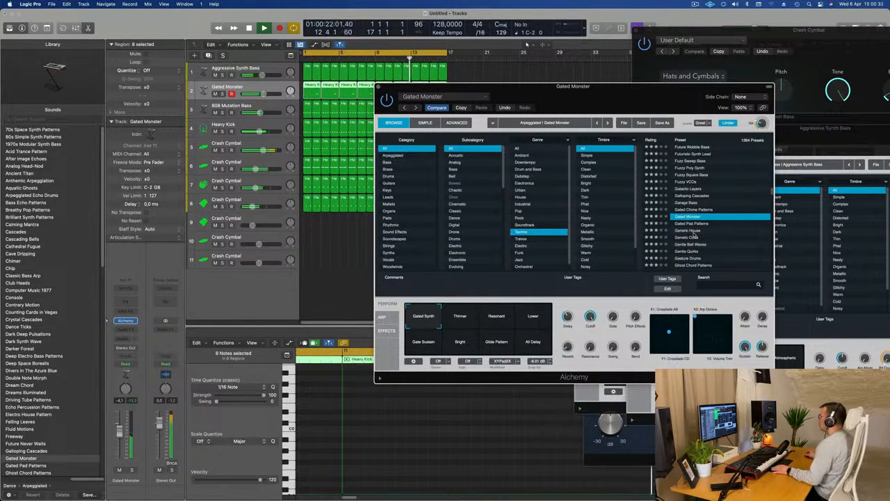
pyautogui.click(694, 231)
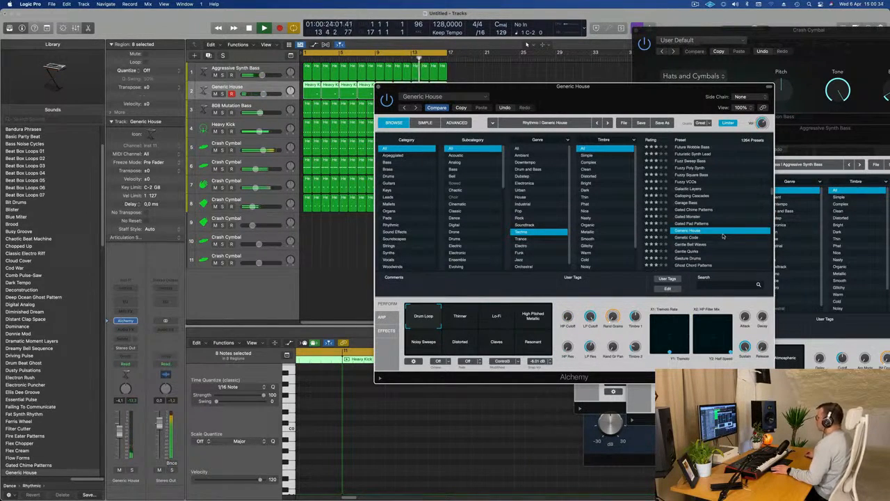
pyautogui.scroll(-2, 723, 237)
pyautogui.scroll(-2, 723, 237)
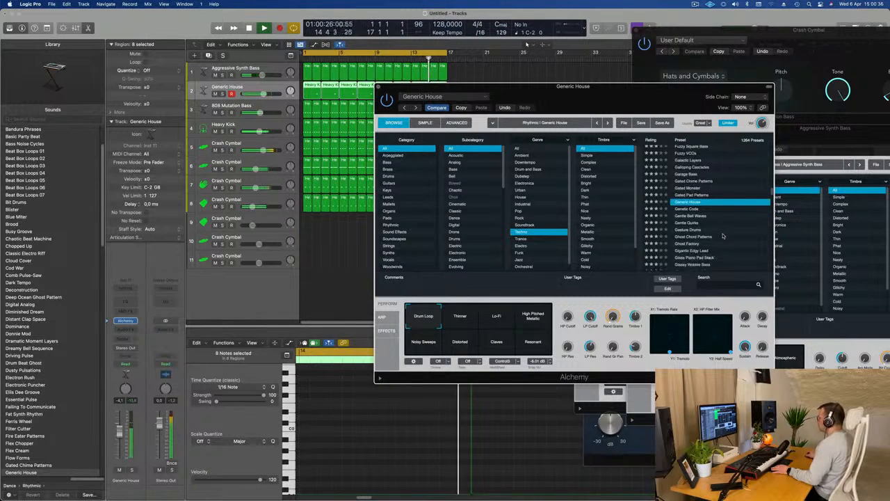
# Load the Gesture Drums preset on track 2 and try its Big Hits 2 and Longer Reverb snapshots.
pyautogui.click(699, 230)
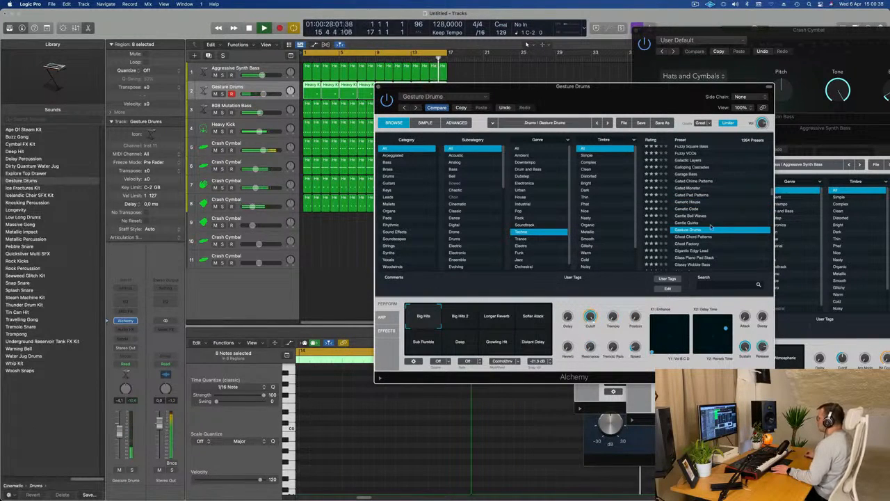
pyautogui.scroll(-4, 710, 226)
pyautogui.click(463, 325)
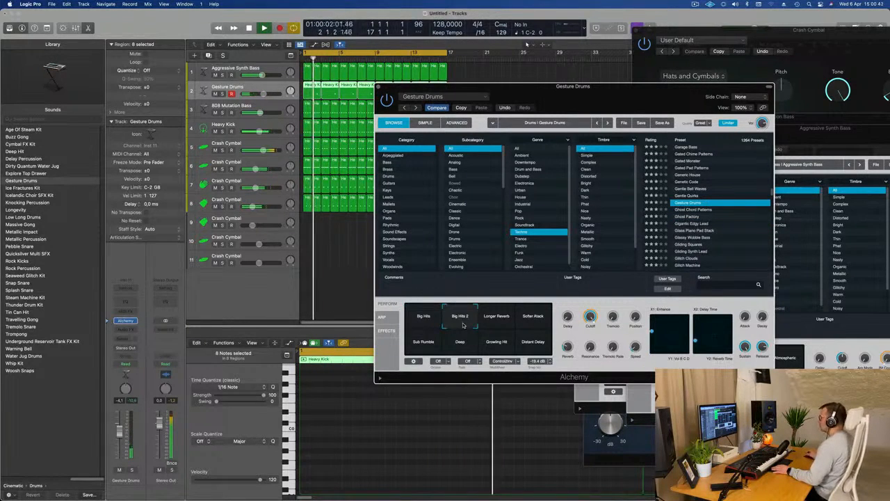
pyautogui.click(500, 326)
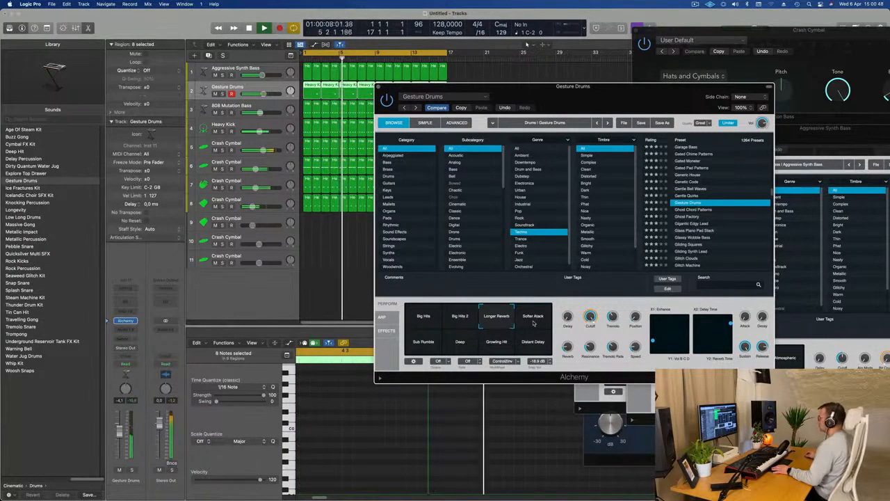
# Try duplicating the Gesture Drums note toward the end of bar 2 in the track 2 regions and play the loop.
pyautogui.moveTo(596, 97); pyautogui.dragTo(777, 126)
pyautogui.moveTo(465, 88); pyautogui.dragTo(311, 87)
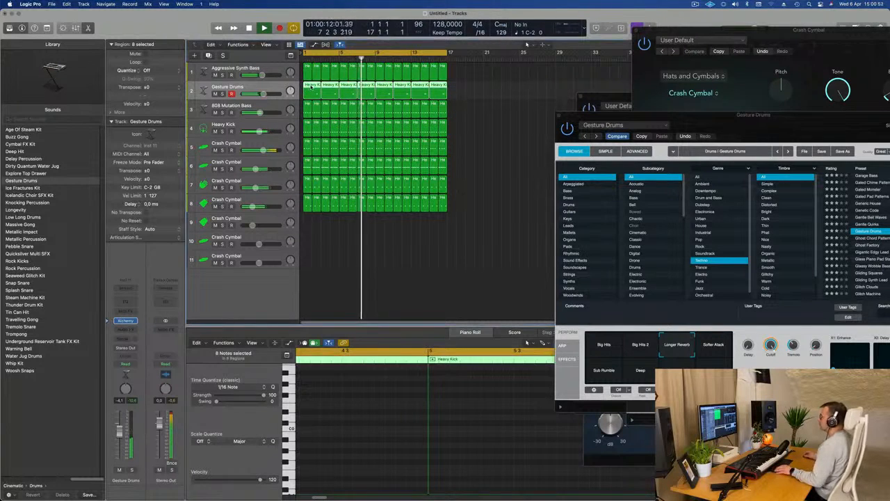
pyautogui.press('p')
pyautogui.press('p')
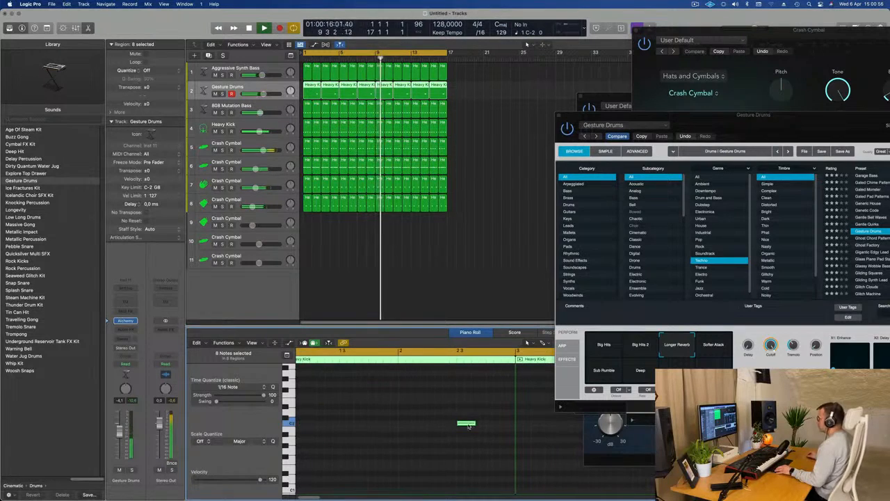
pyautogui.moveTo(466, 426); pyautogui.dragTo(501, 417)
pyautogui.scroll(-1, 495, 416)
pyautogui.press('space')
pyautogui.press('space')
pyautogui.scroll(-3, 515, 278)
pyautogui.moveTo(706, 120); pyautogui.dragTo(738, 119)
pyautogui.scroll(3, 414, 200)
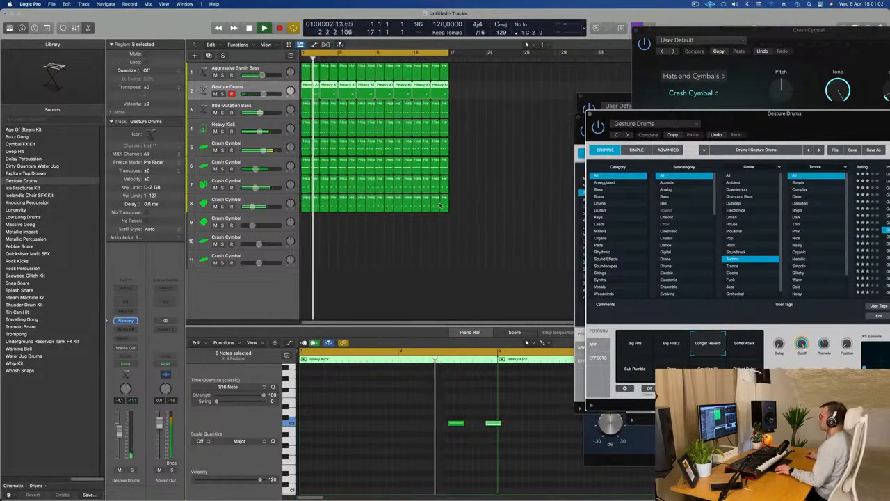
pyautogui.scroll(-2, 442, 209)
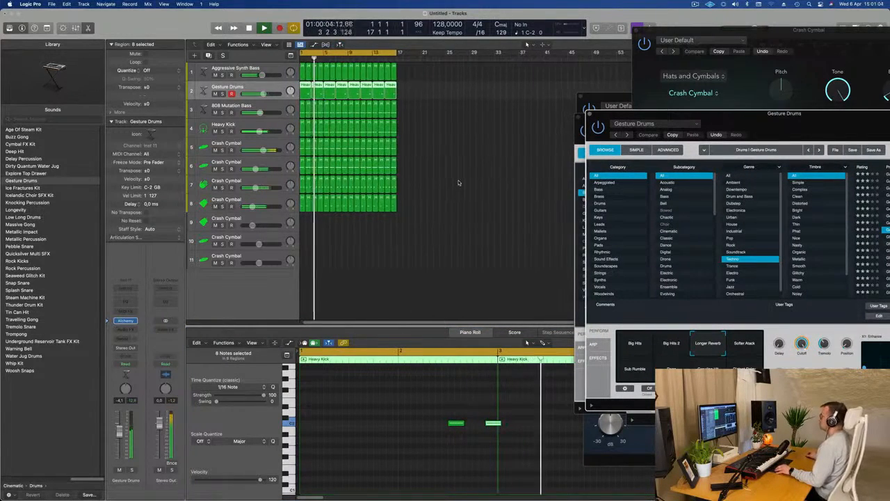
pyautogui.press('Return')
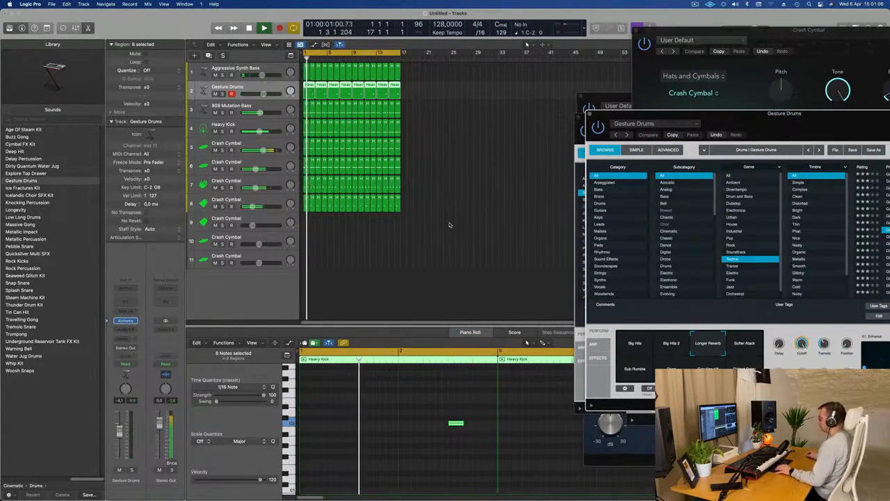
# Compare Gesture Drums' Softer Attack, Sub Rumble, Deep and Growling Hit snapshots, returning to Longer Reverb.
pyautogui.moveTo(696, 113); pyautogui.dragTo(523, 125)
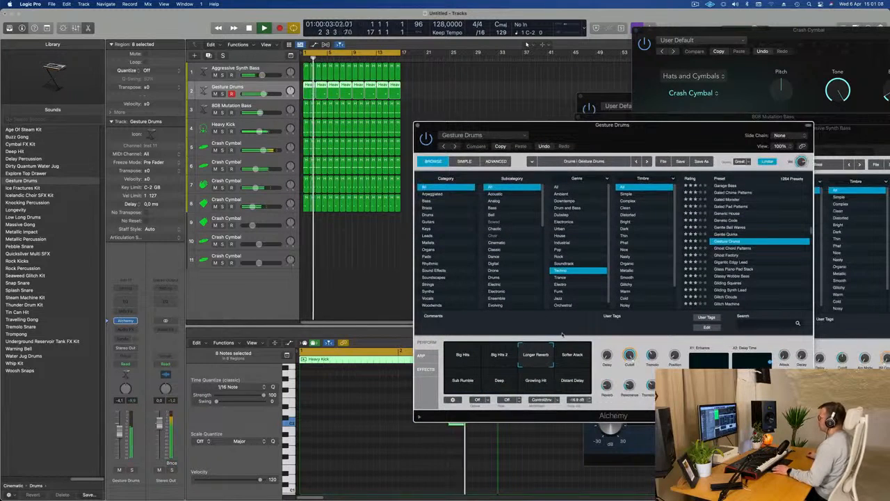
pyautogui.click(570, 356)
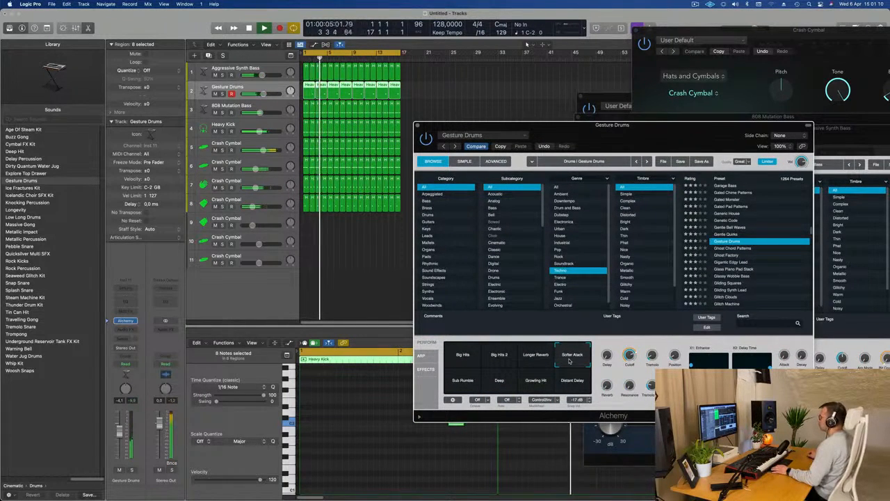
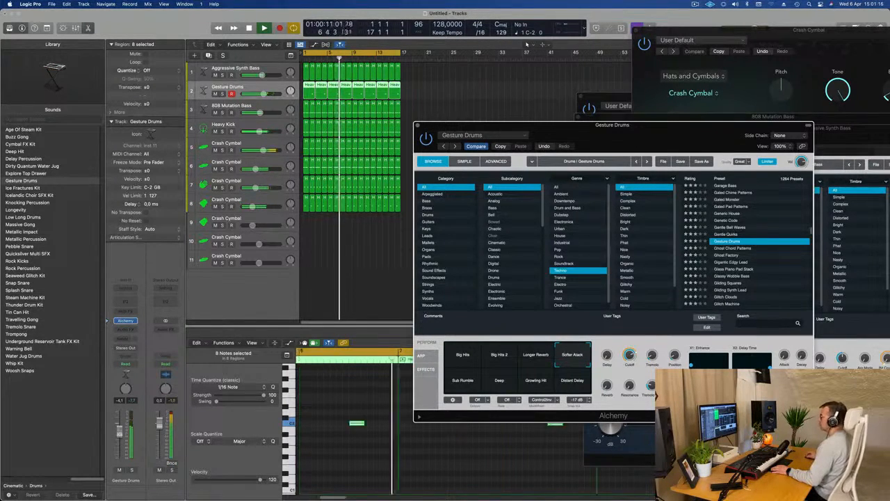
pyautogui.moveTo(640, 142); pyautogui.dragTo(584, 146)
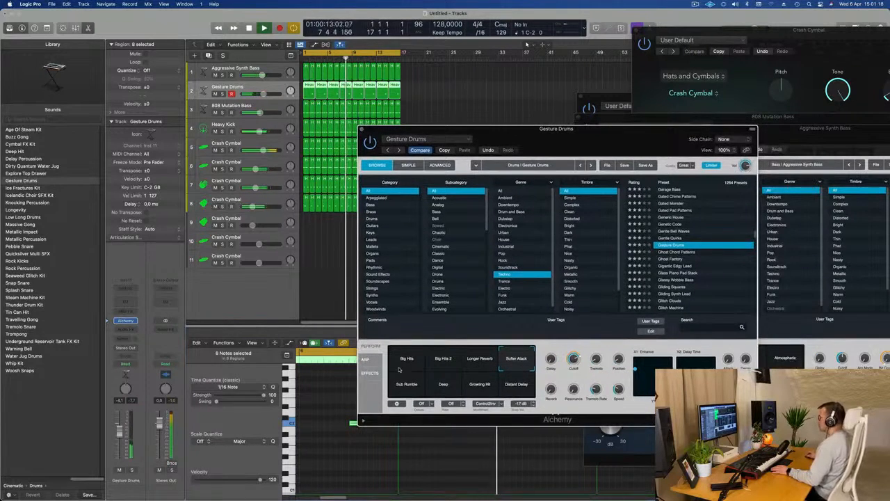
pyautogui.click(407, 385)
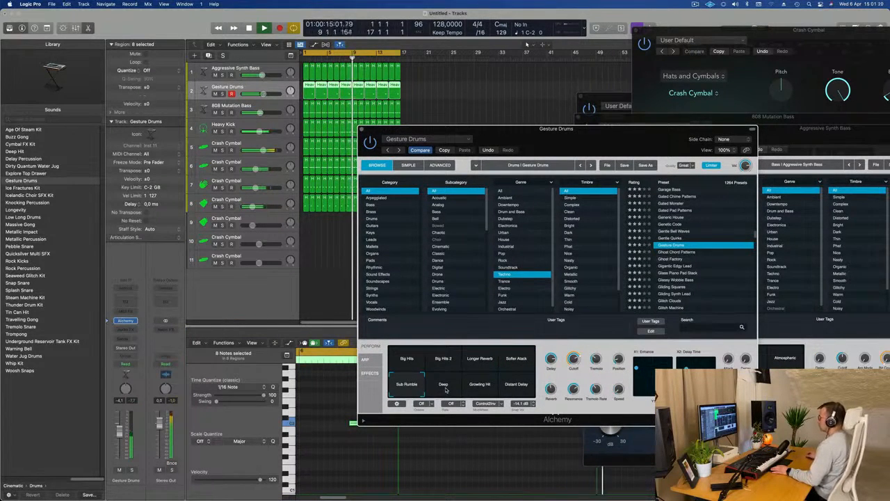
pyautogui.click(446, 390)
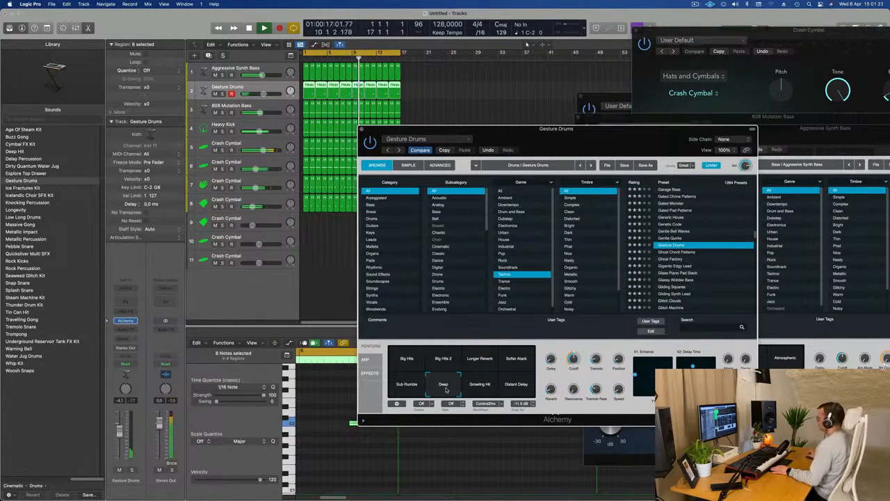
pyautogui.click(483, 390)
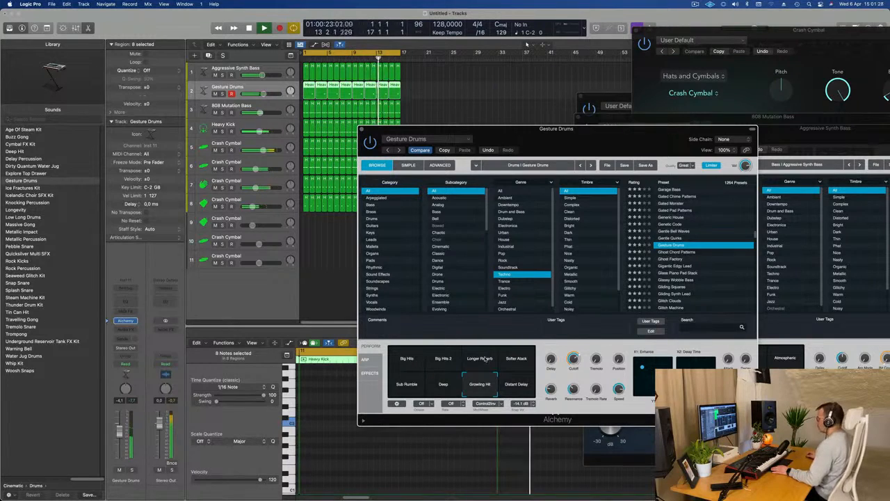
pyautogui.click(513, 361)
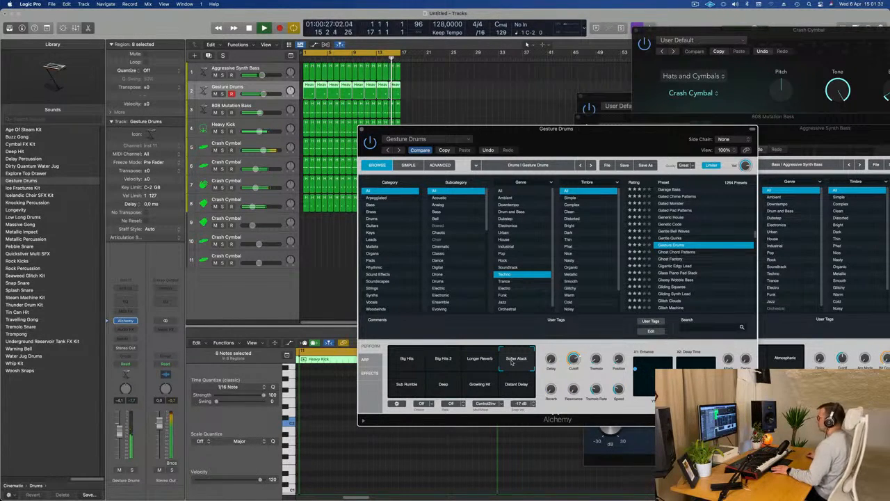
pyautogui.click(479, 362)
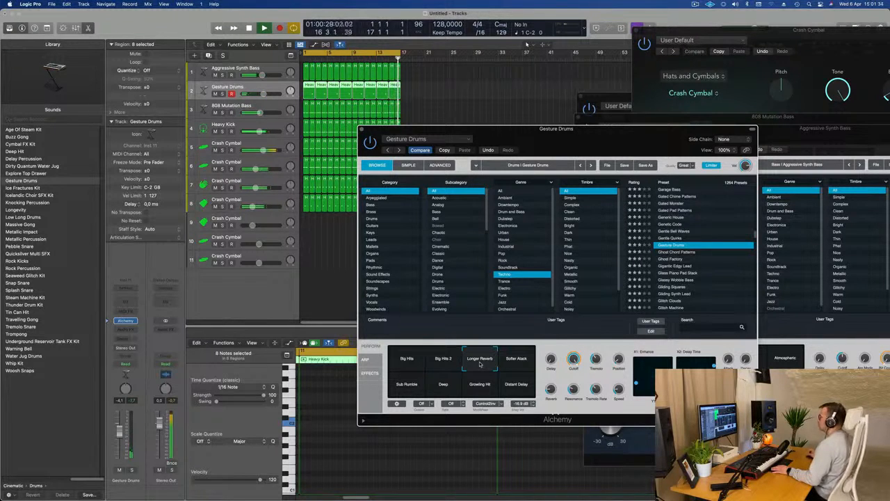
# Close the Gesture Drums instrument window and set track 2's volume to -12.2 dB.
pyautogui.moveTo(626, 136); pyautogui.dragTo(563, 103)
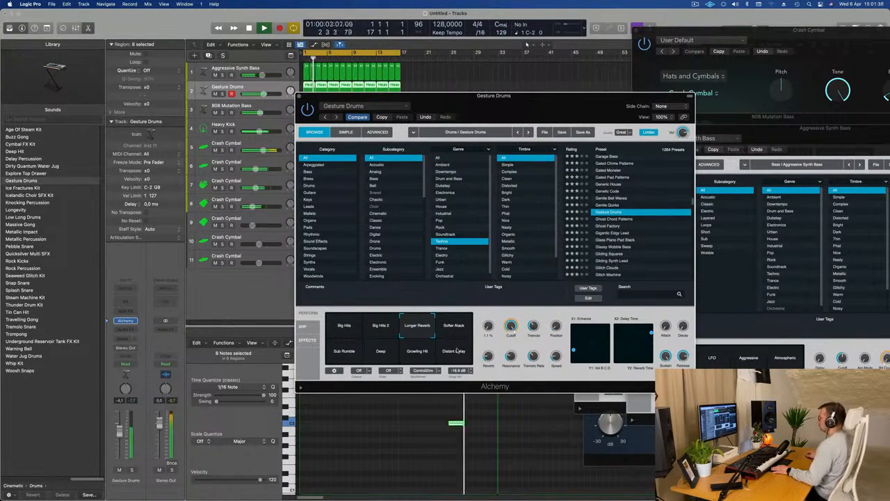
pyautogui.moveTo(526, 106); pyautogui.dragTo(737, 126)
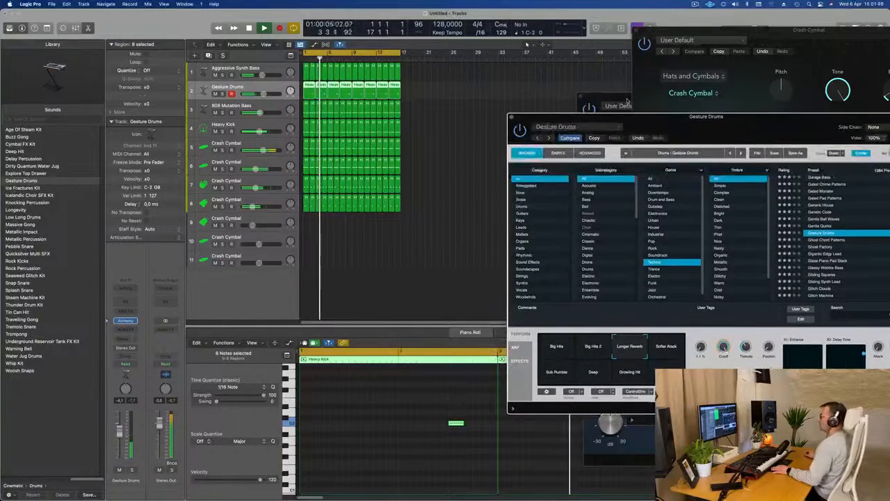
pyautogui.click(511, 118)
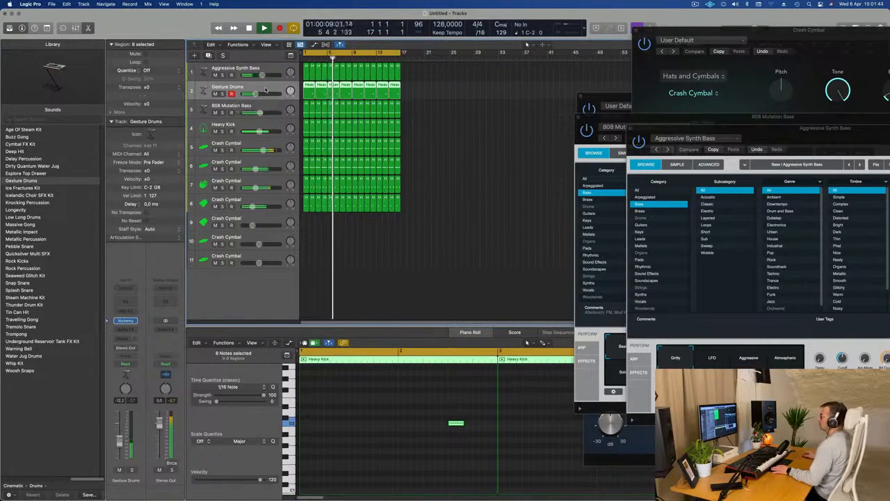
# Duplicate the Gesture Drums track with its settings and copy its first region onto the new track 3.
pyautogui.press('super+d')
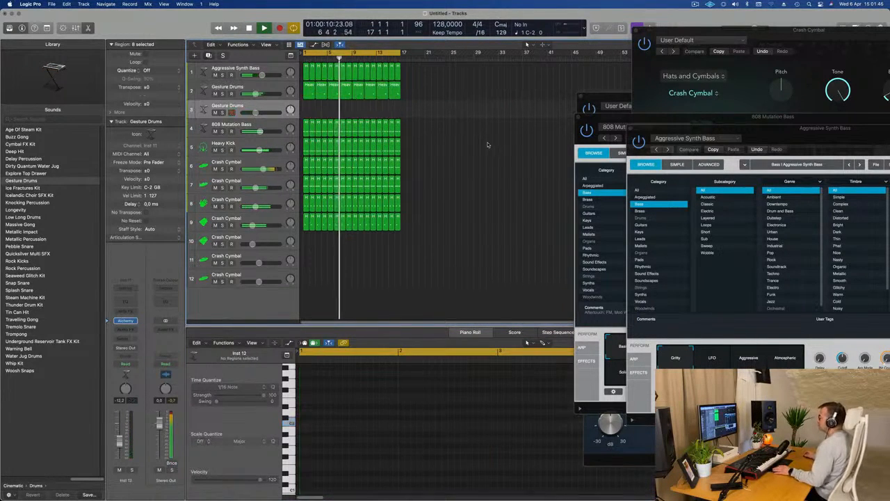
pyautogui.click(310, 85)
pyautogui.moveTo(310, 85); pyautogui.dragTo(310, 104)
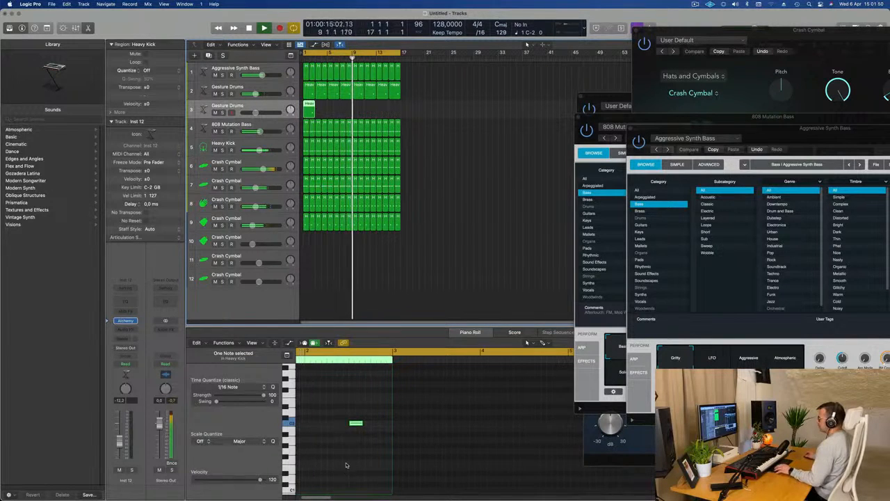
# Edit the track 3 region so it plays two notes on beats 2 and 3 of bar 1.
pyautogui.hscroll(-3, 347, 465)
pyautogui.press('space')
pyautogui.moveTo(411, 409); pyautogui.dragTo(347, 424)
pyautogui.press('space')
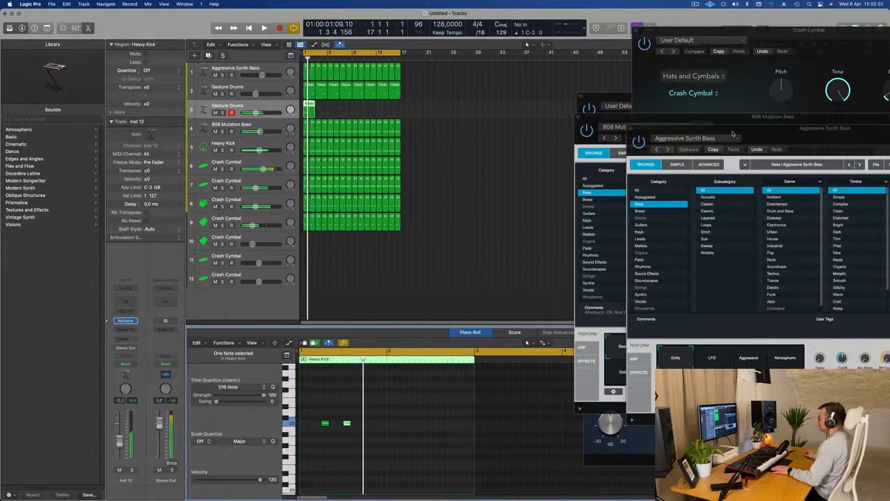
# Open Alchemy on track 3, filter the Techno presets to the Keys category and load Harpsichord Synth.
pyautogui.moveTo(811, 130); pyautogui.dragTo(628, 142)
pyautogui.press('space')
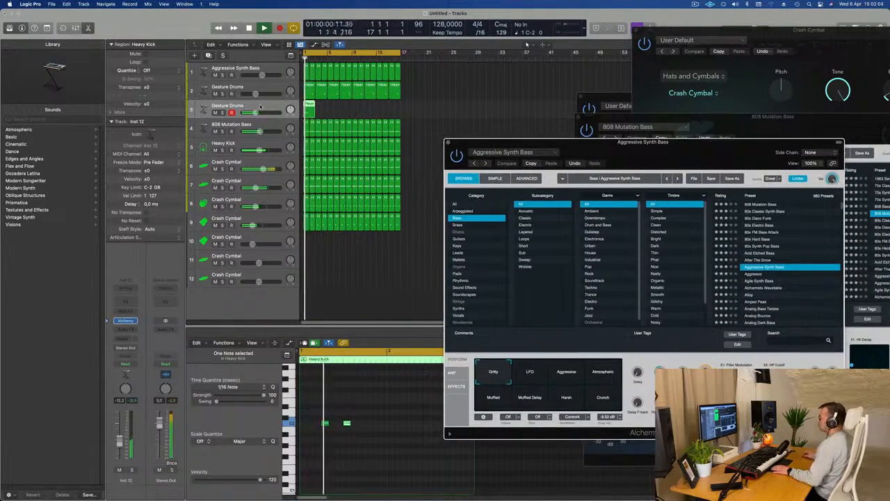
pyautogui.click(260, 107)
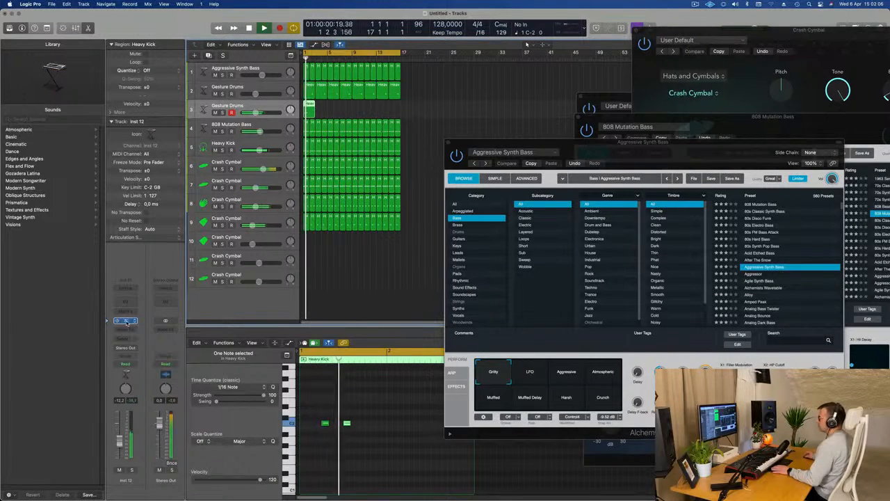
pyautogui.click(126, 320)
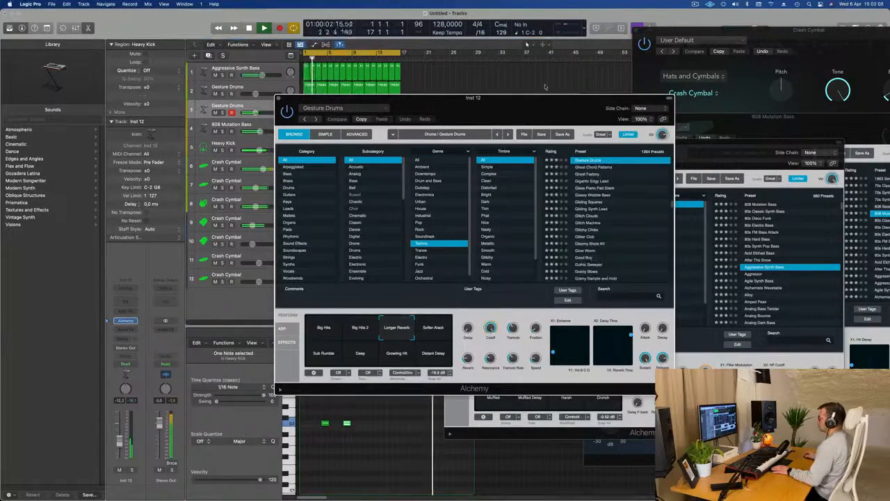
pyautogui.moveTo(522, 111); pyautogui.dragTo(647, 116)
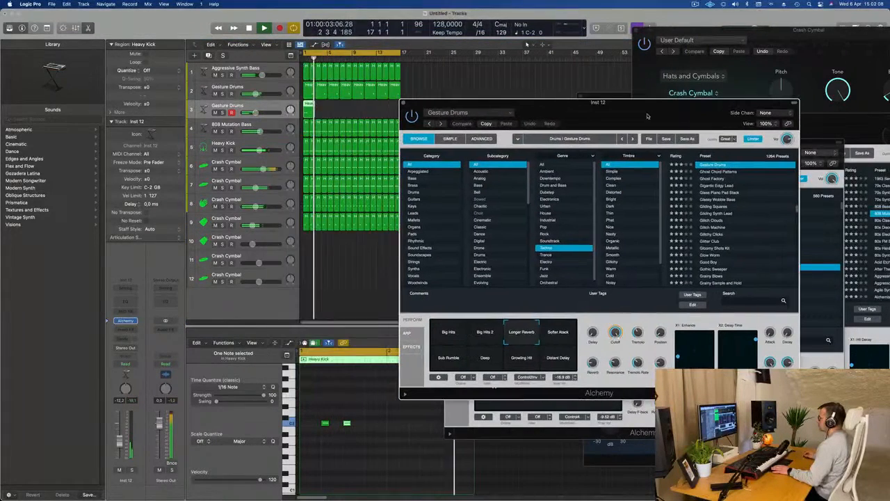
pyautogui.click(417, 206)
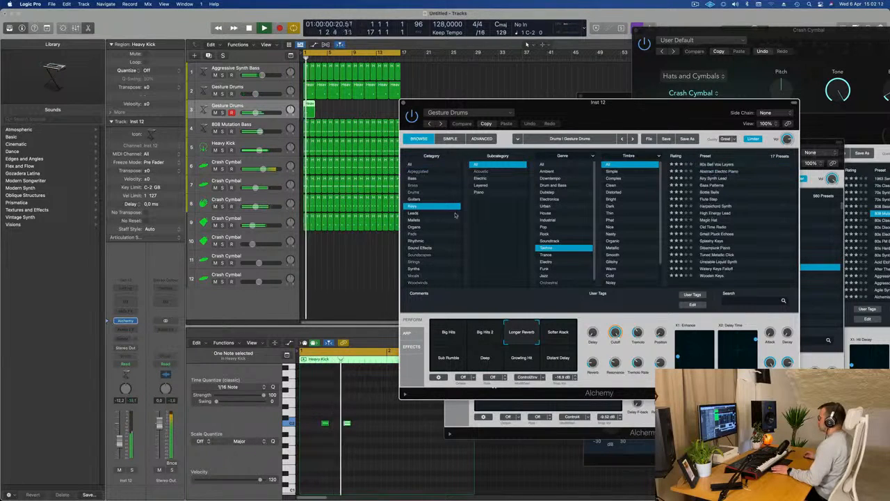
pyautogui.click(717, 206)
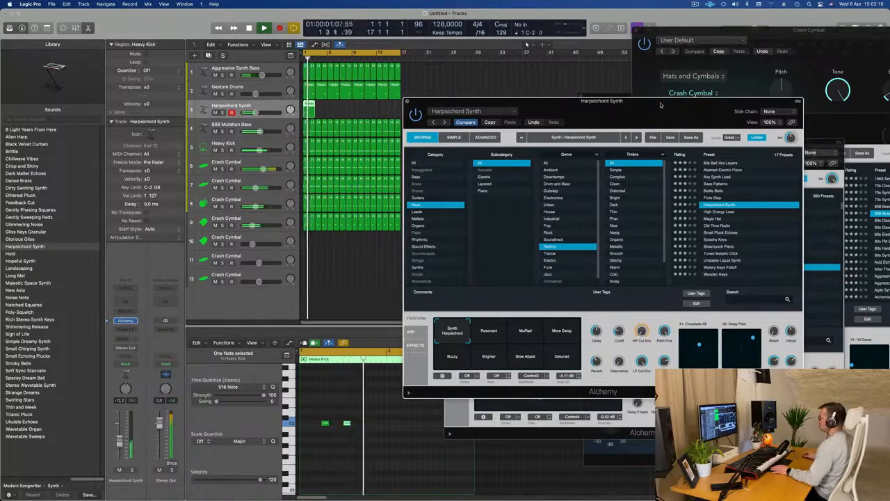
# Repeat the edited region along the Harpsichord Synth track and raise the track's volume.
pyautogui.click(380, 331)
pyautogui.press('Return')
pyautogui.moveTo(621, 114); pyautogui.dragTo(711, 93)
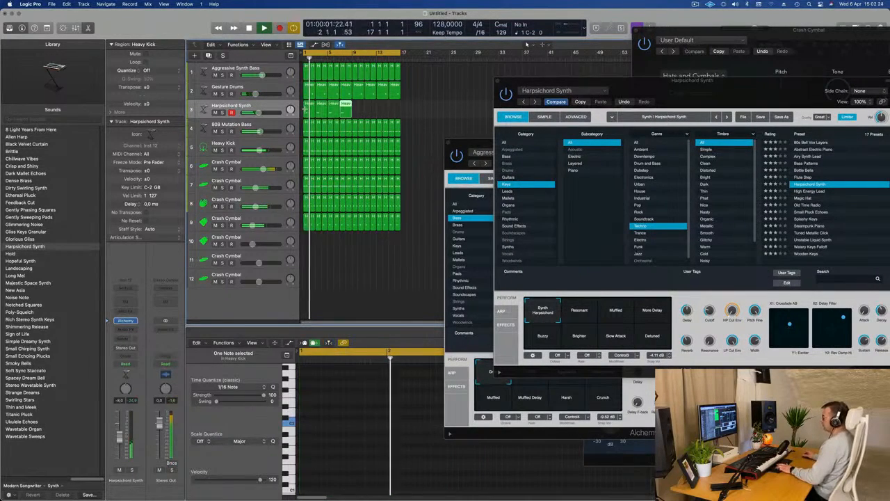
pyautogui.moveTo(656, 100); pyautogui.dragTo(529, 107)
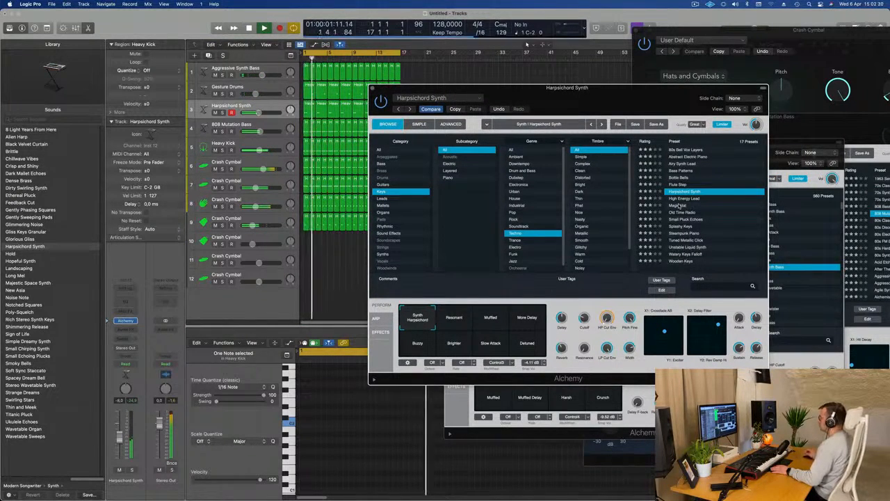
# Try the Magic Hat preset with its Dark variation in Alchemy on track 3.
pyautogui.click(680, 206)
pyautogui.moveTo(631, 97); pyautogui.dragTo(656, 76)
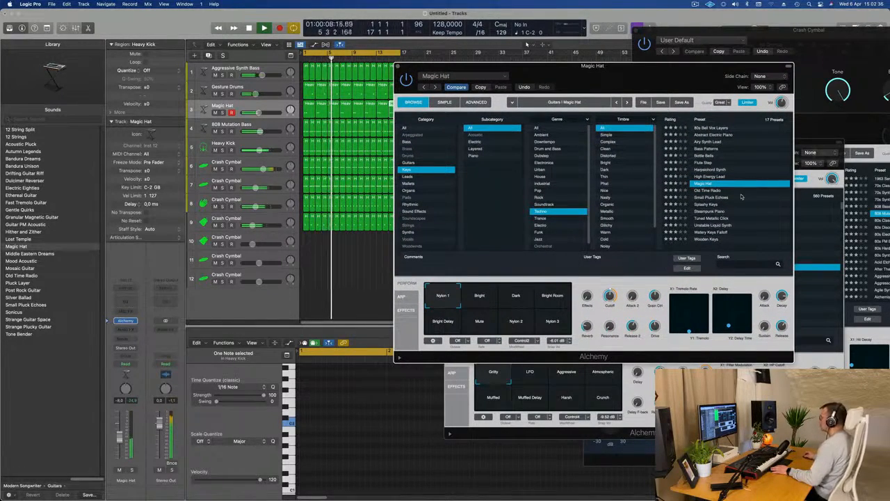
pyautogui.click(521, 297)
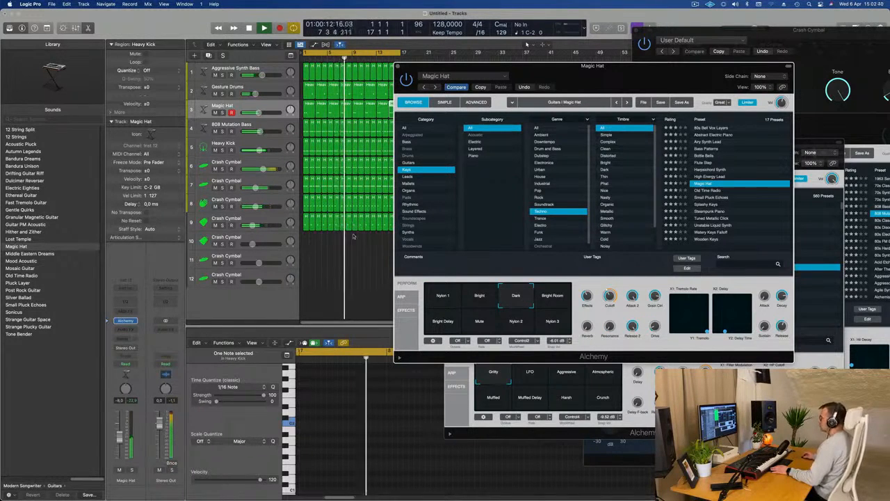
pyautogui.moveTo(579, 81); pyautogui.dragTo(674, 87)
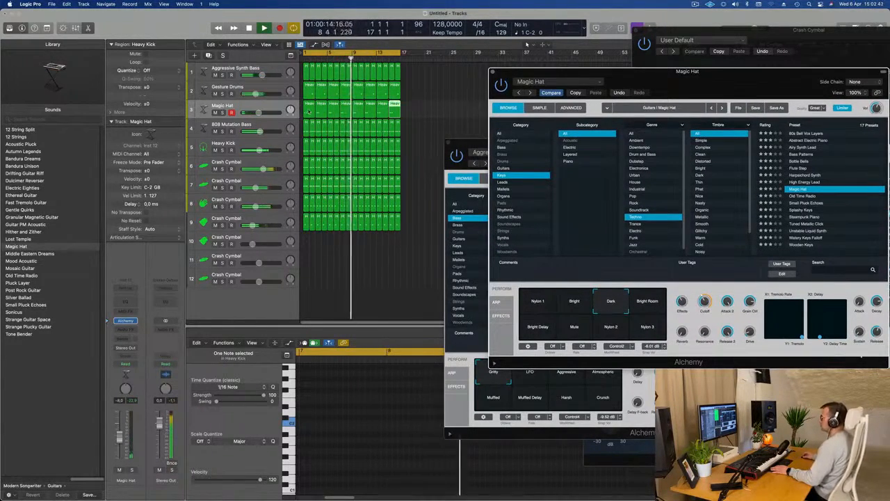
# Move the second note in the first Magic Hat region an eighth note later and play it from the start.
pyautogui.click(309, 108)
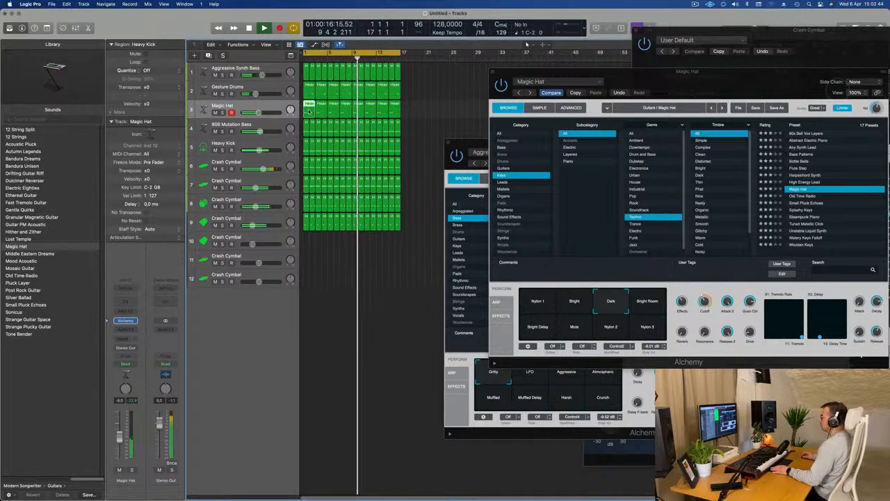
pyautogui.doubleClick(309, 111)
pyautogui.moveTo(375, 410); pyautogui.dragTo(336, 441)
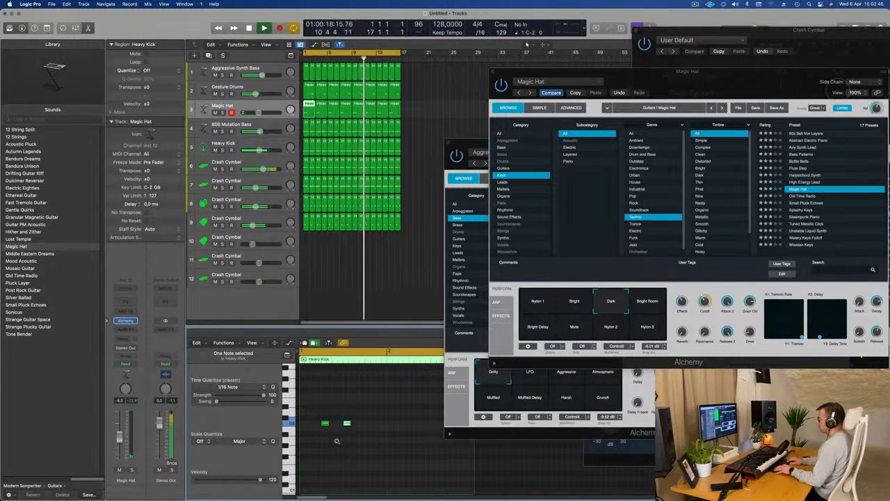
pyautogui.press('Return')
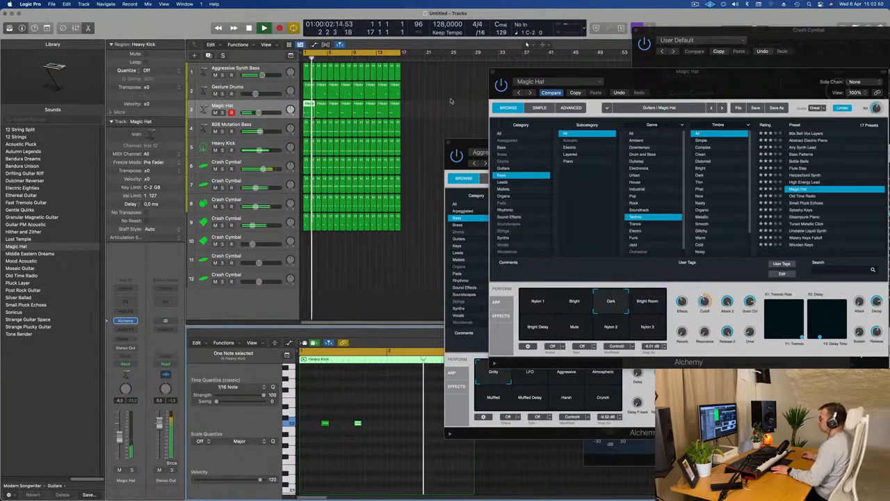
pyautogui.press('Return')
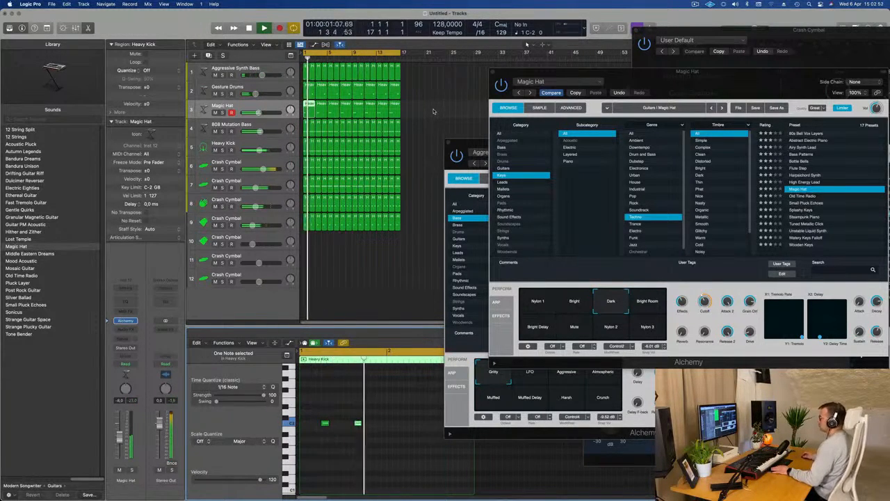
# Replace the remaining Magic Hat regions with repeats of the edited first region through bar 16.
pyautogui.click(437, 109)
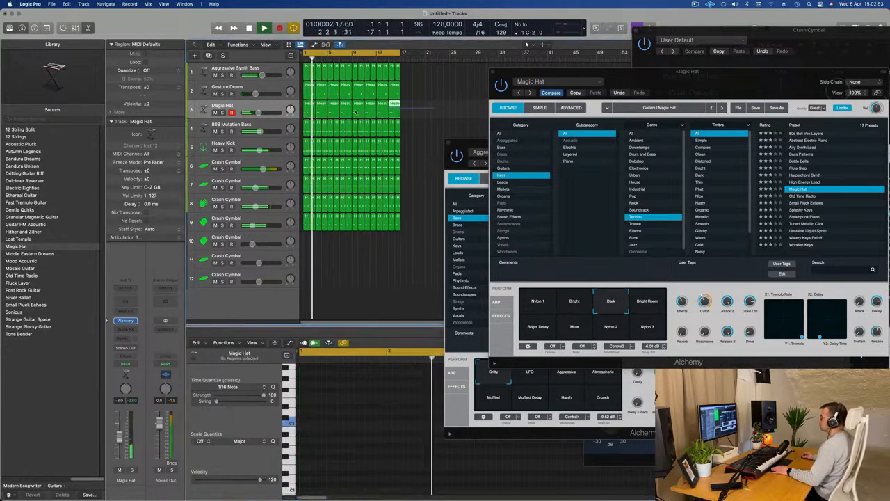
pyautogui.press('Delete')
pyautogui.click(305, 112)
pyautogui.press('super+r')
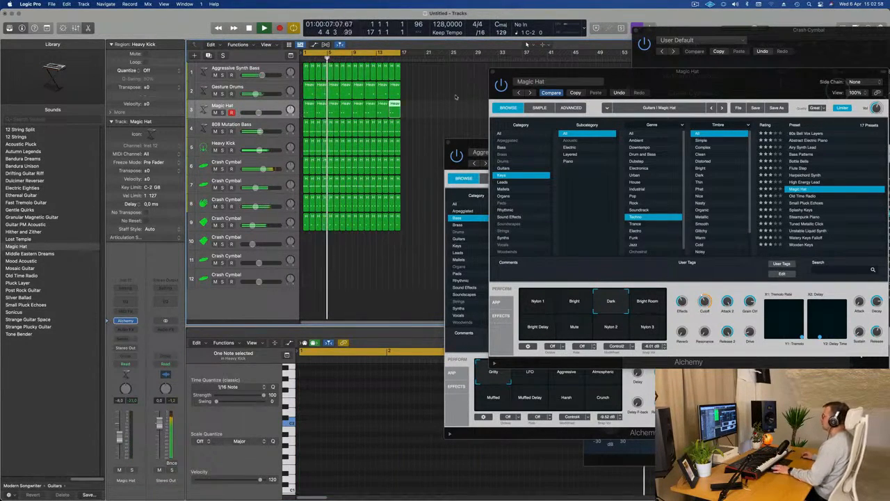
# Try the Bright Delay and Nylon 2 variations of Magic Hat on track 3.
pyautogui.moveTo(691, 84); pyautogui.dragTo(599, 100)
pyautogui.click(447, 343)
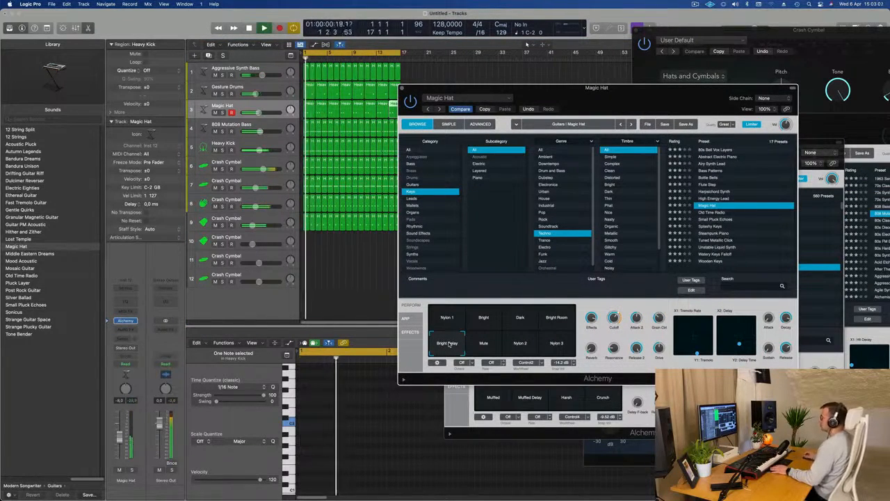
pyautogui.click(516, 346)
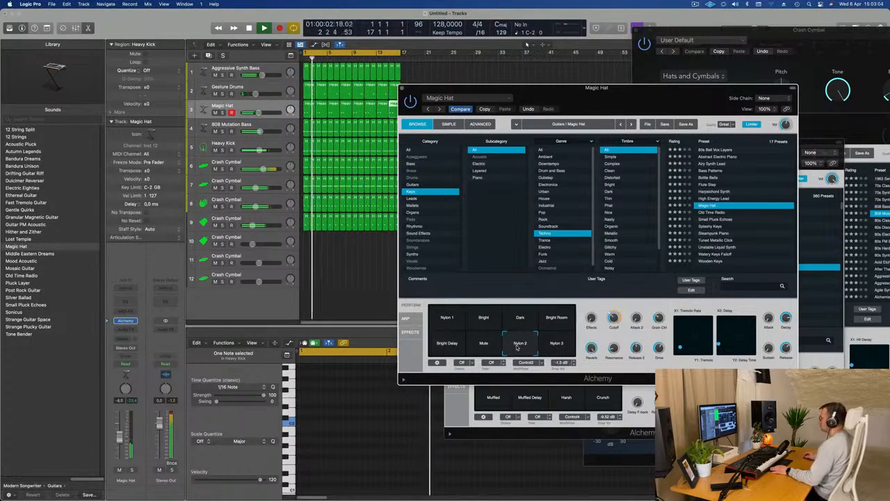
# Audition Small Pluck Echoes, Splashy Keys and Tuned Metallic Click on track 3, and load the 80s Bell Vox Layers preset.
pyautogui.click(717, 220)
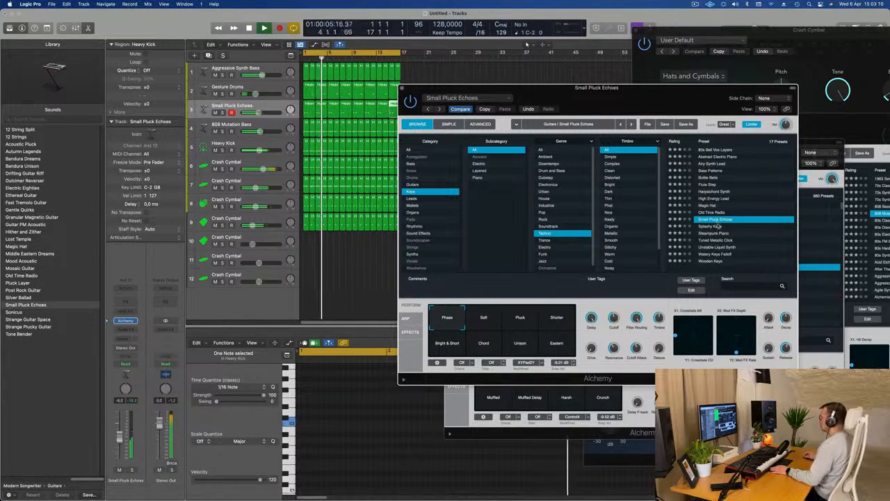
pyautogui.click(715, 226)
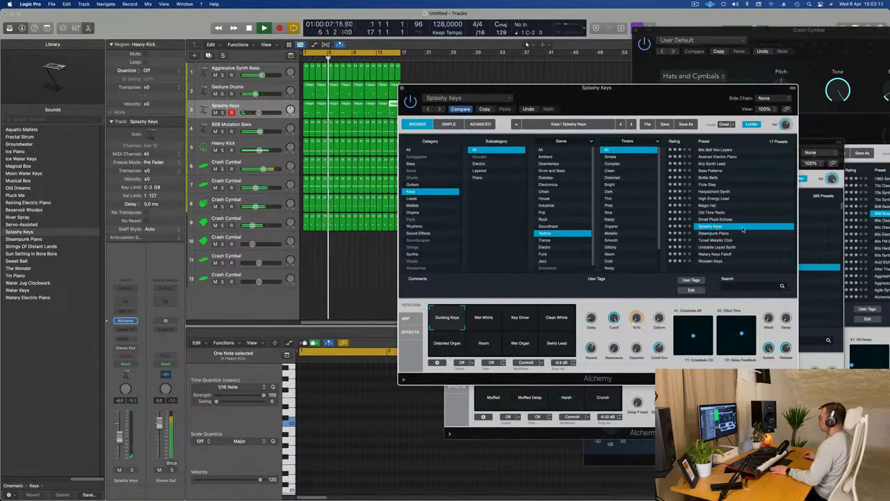
pyautogui.click(727, 240)
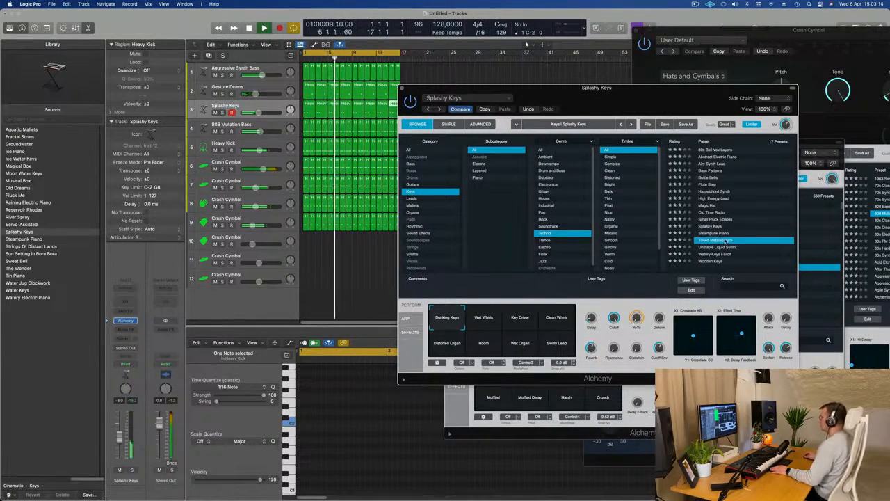
pyautogui.click(717, 150)
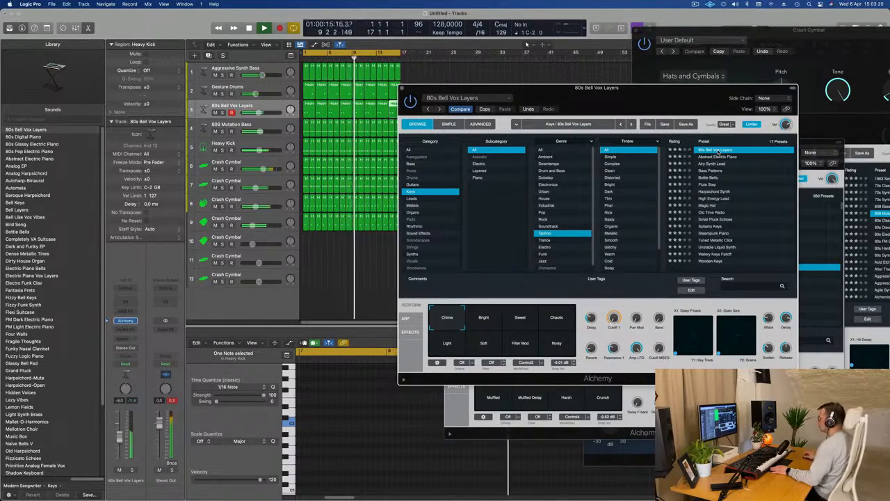
# Audition the Bright, Sweet, Chaotic, Light, Soft and Filter Mod variations of 80s Bell Vox Layers and return to Chime.
pyautogui.moveTo(673, 106)
pyautogui.mouseDown()
pyautogui.moveTo(645, 87)
pyautogui.moveTo(665, 96)
pyautogui.mouseUp()
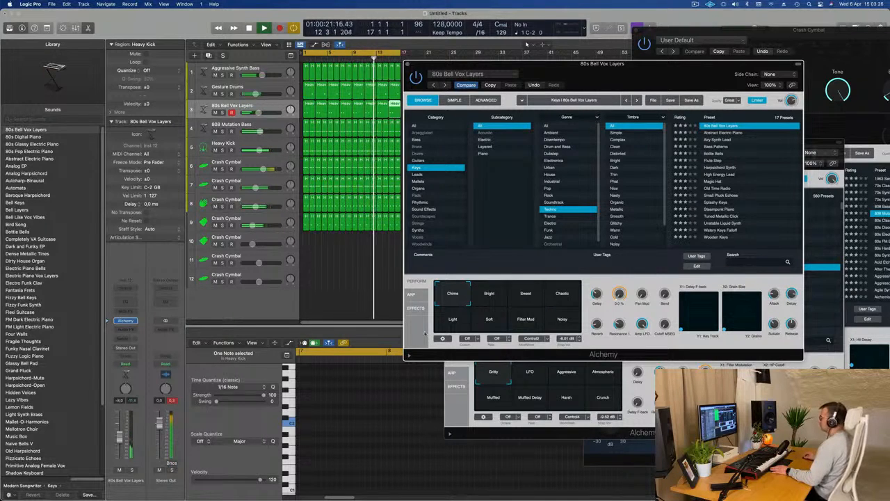
pyautogui.click(499, 297)
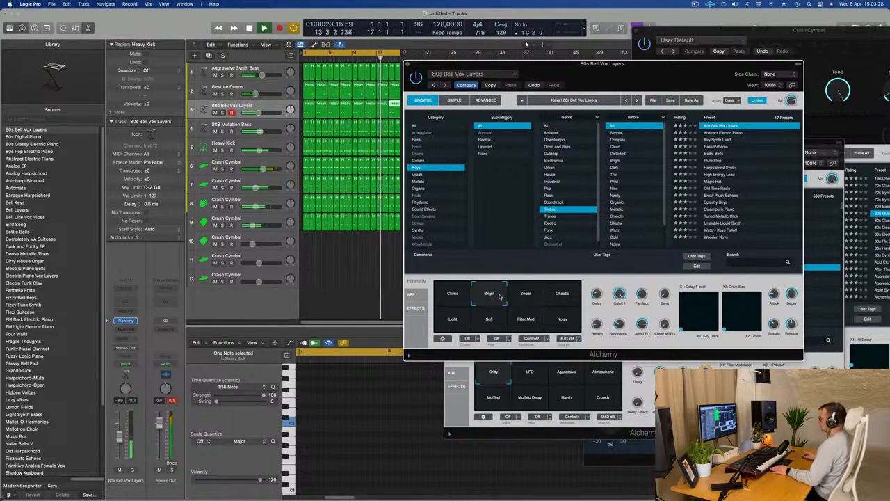
pyautogui.click(532, 299)
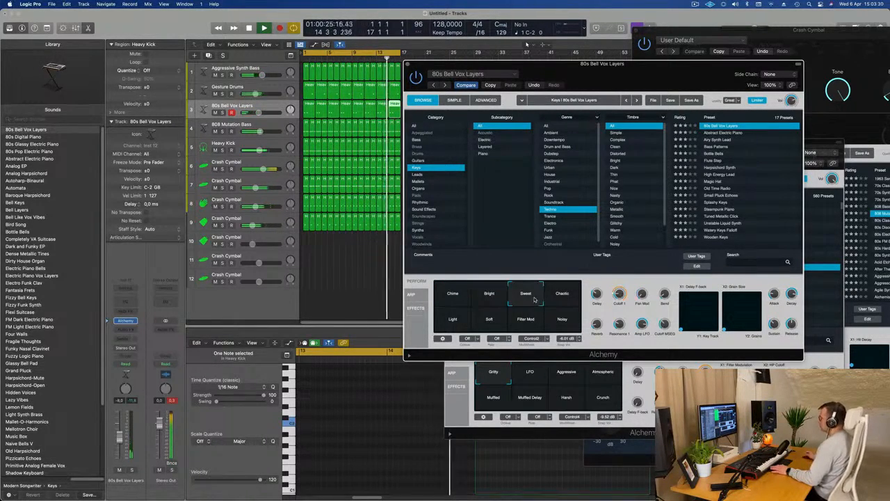
pyautogui.click(556, 297)
pyautogui.click(455, 322)
pyautogui.click(488, 325)
pyautogui.click(527, 330)
pyautogui.click(455, 298)
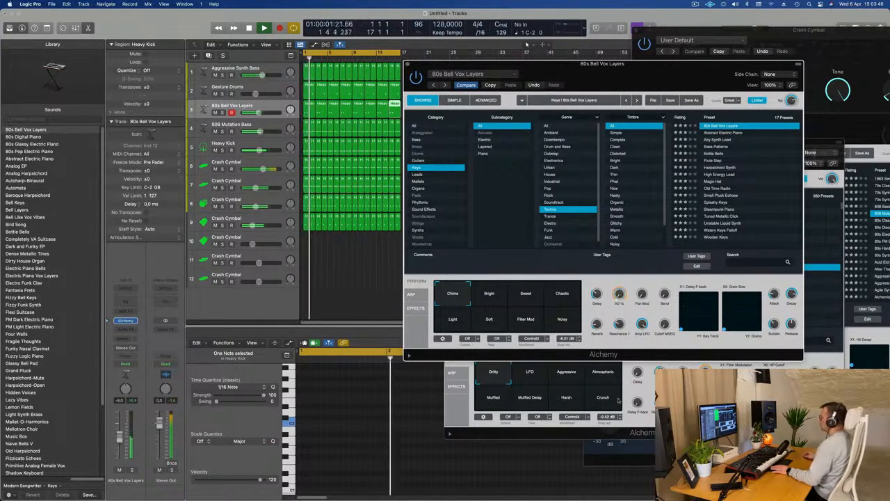
# Copy the two notes from bar 1 into bar 2 of the first 80s Bell Vox Layers region.
pyautogui.moveTo(692, 75); pyautogui.dragTo(789, 157)
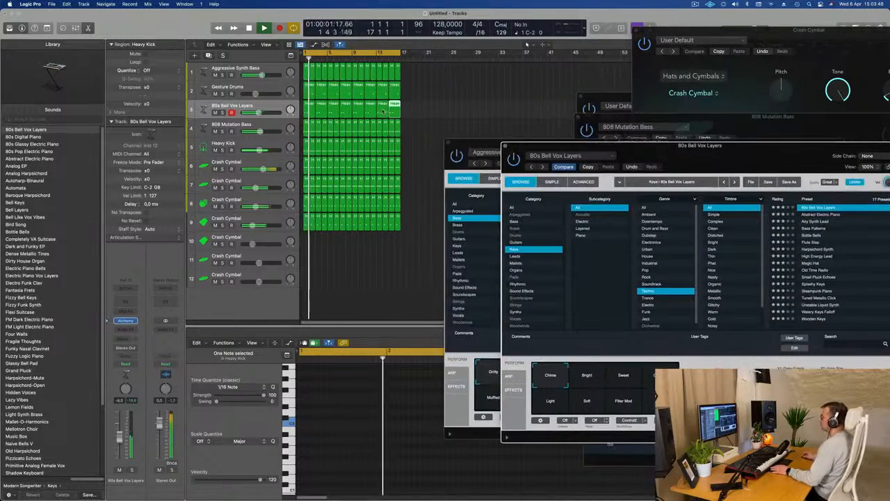
pyautogui.moveTo(428, 113); pyautogui.dragTo(307, 108)
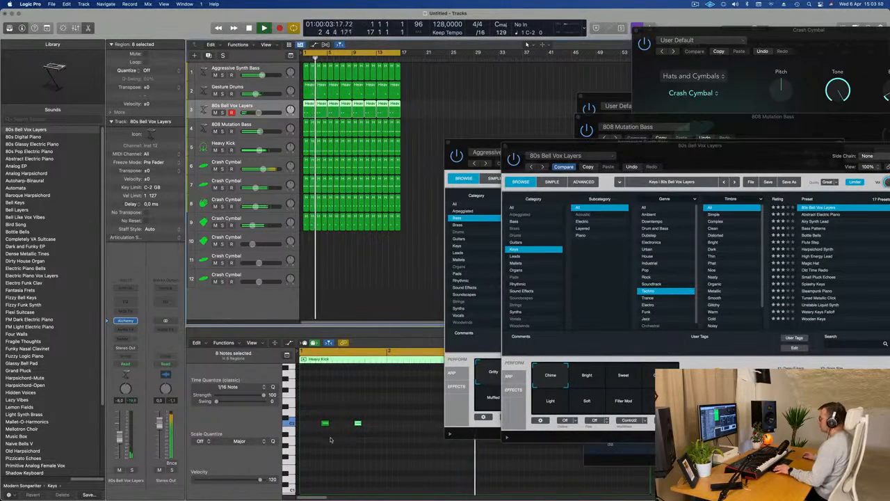
pyautogui.scroll(-3, 387, 423)
pyautogui.moveTo(383, 416)
pyautogui.mouseDown()
pyautogui.moveTo(313, 428)
pyautogui.moveTo(378, 430)
pyautogui.mouseUp()
pyautogui.scroll(-3, 338, 396)
pyautogui.scroll(-2, 338, 396)
# Delete the other 80s Bell Vox Layers regions and repeat the edited first region through bar 16.
pyautogui.moveTo(690, 162); pyautogui.dragTo(553, 220)
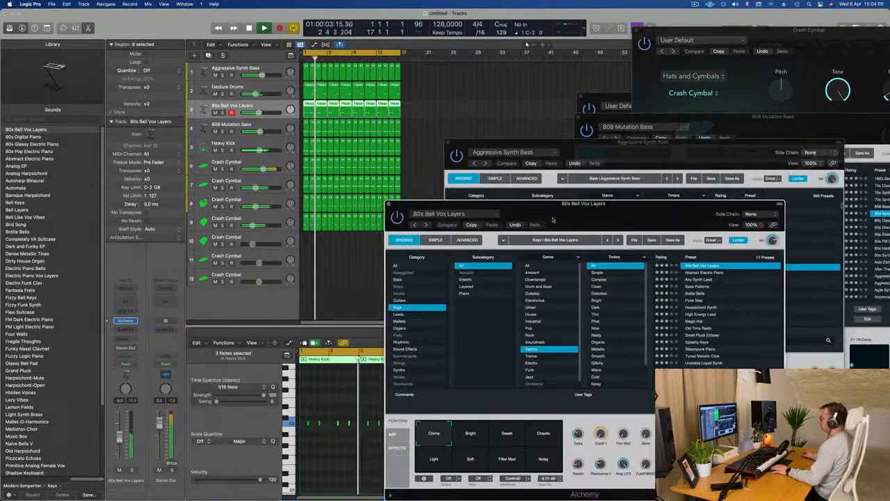
pyautogui.click(389, 204)
pyautogui.moveTo(475, 142); pyautogui.dragTo(595, 145)
pyautogui.press('space')
pyautogui.moveTo(422, 104); pyautogui.dragTo(324, 114)
pyautogui.press('BackSpace')
pyautogui.click(310, 108)
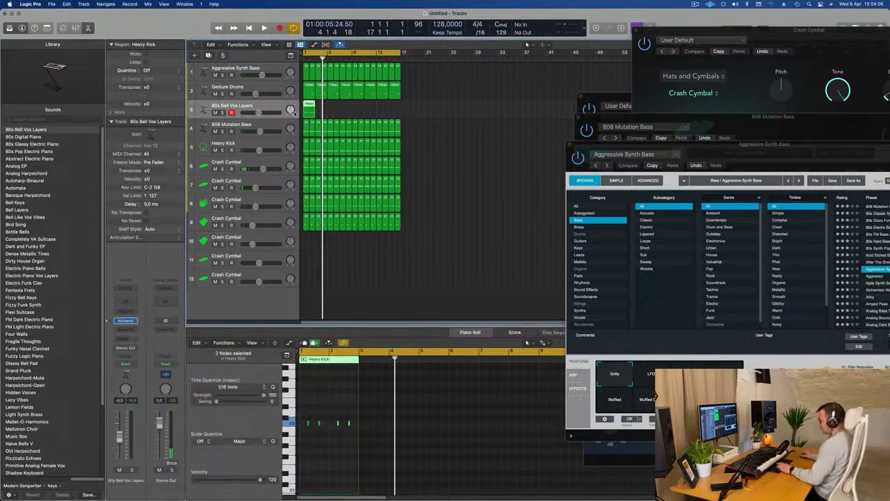
pyautogui.press('super+r')
pyautogui.press('super+r')
pyautogui.press('super+r')
pyautogui.press('super+r')
pyautogui.press('super+r')
pyautogui.press('space')
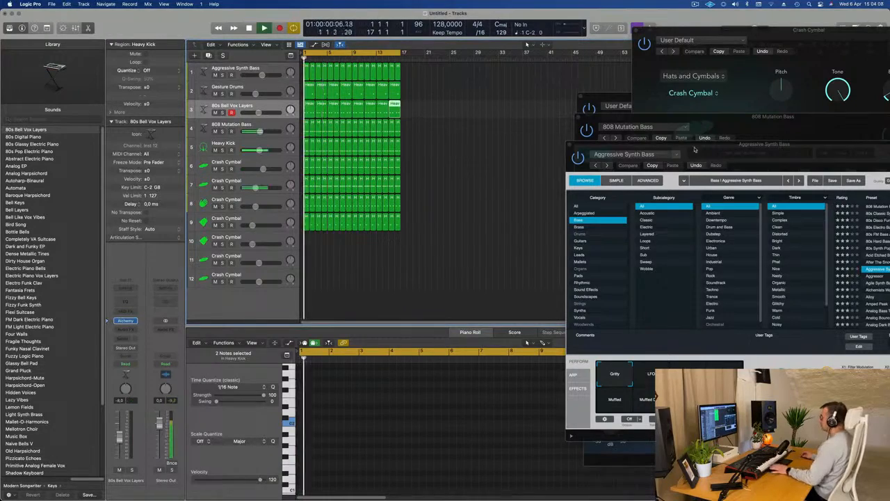
# Increase Delay and Delay F-back on Aggressive Synth Bass and compare its LFO, Aggressive and Atmospheric variations, keeping Gritty.
pyautogui.moveTo(763, 152); pyautogui.dragTo(614, 97)
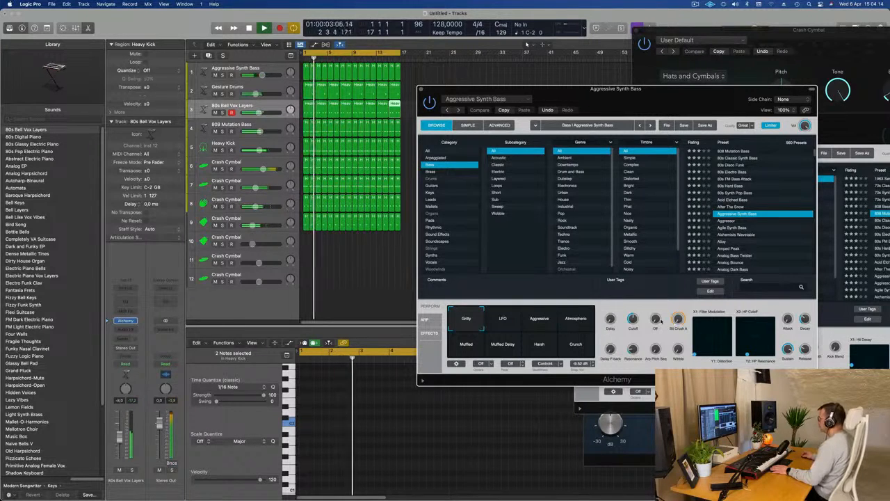
pyautogui.moveTo(657, 318); pyautogui.dragTo(660, 308)
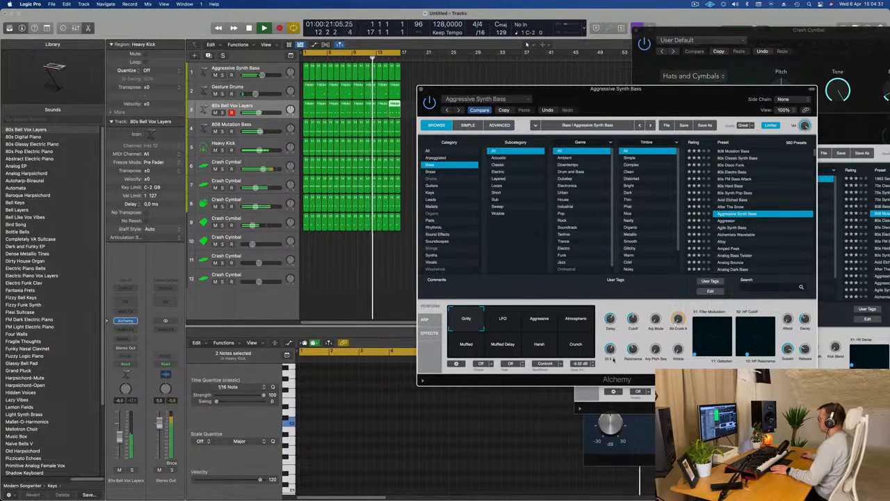
pyautogui.click(493, 321)
pyautogui.click(536, 324)
pyautogui.click(571, 324)
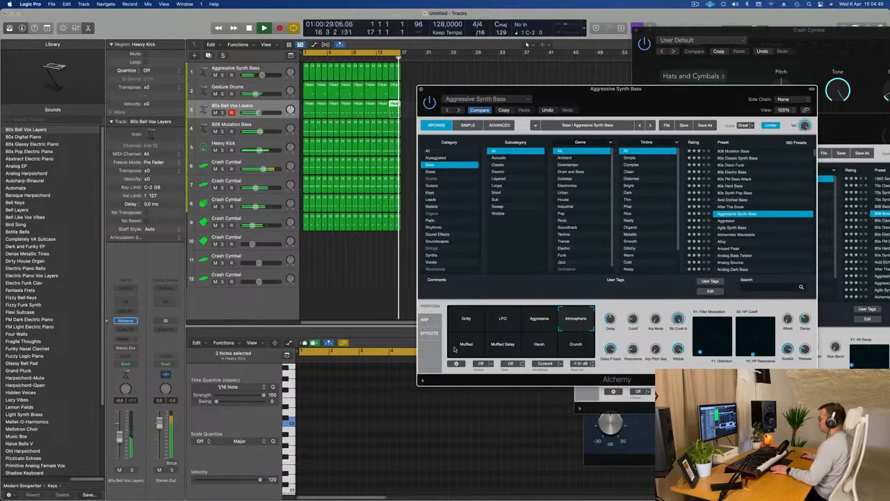
pyautogui.click(466, 320)
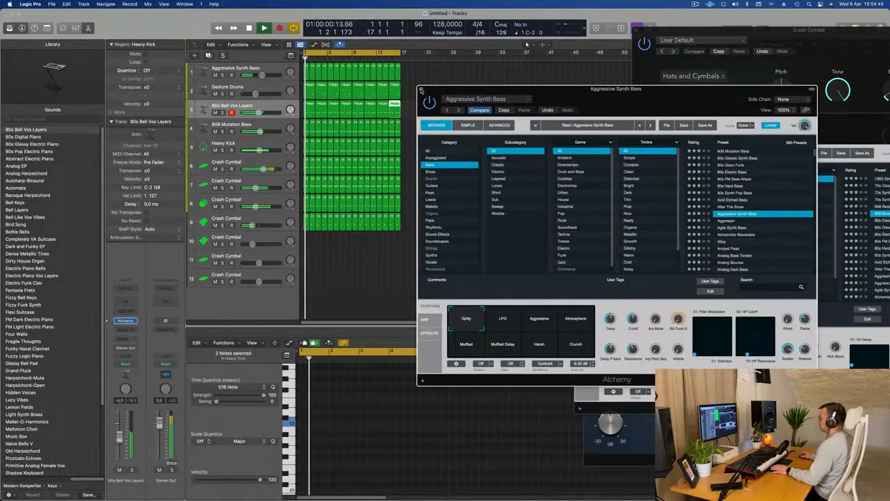
# Solo the Gesture Drums track briefly to hear it against the full mix.
pyautogui.click(222, 94)
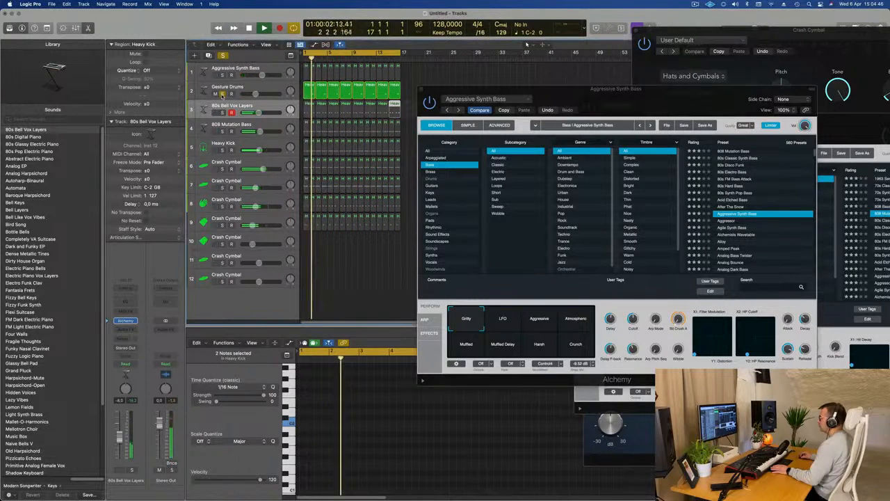
pyautogui.click(223, 93)
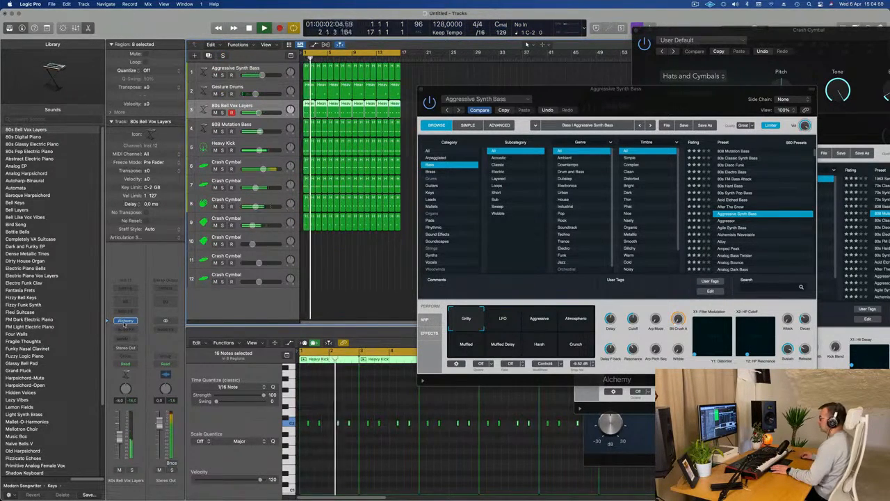
# Increase the Delay in Alchemy on the 80s Bell Vox Layers track and insert a Channel EQ on that track.
pyautogui.click(126, 321)
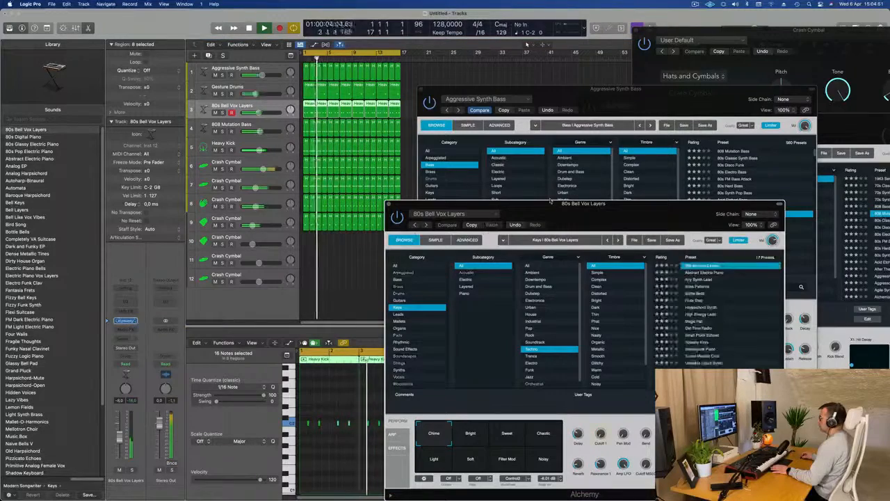
pyautogui.moveTo(554, 208); pyautogui.dragTo(553, 104)
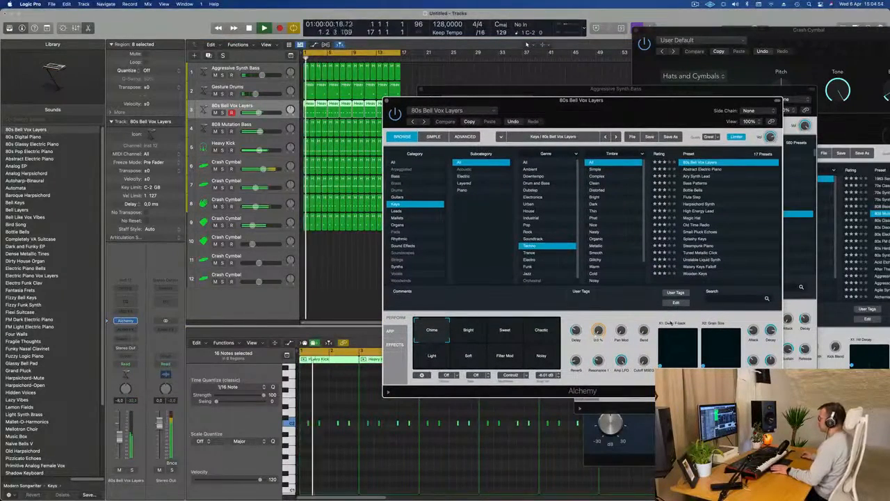
pyautogui.moveTo(621, 361); pyautogui.dragTo(622, 385)
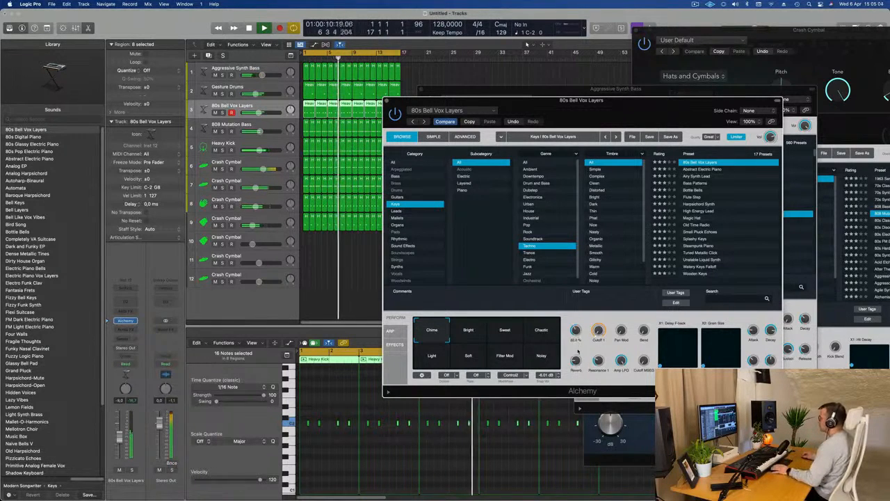
pyautogui.press('Return')
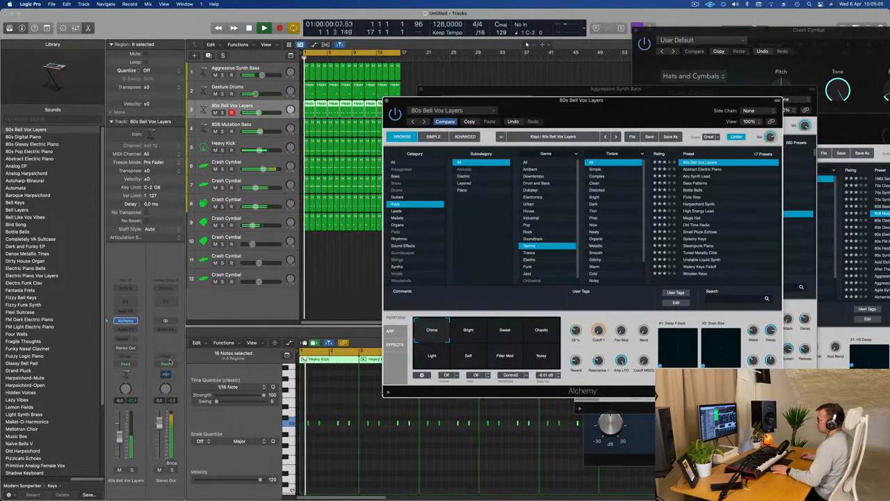
pyautogui.click(125, 305)
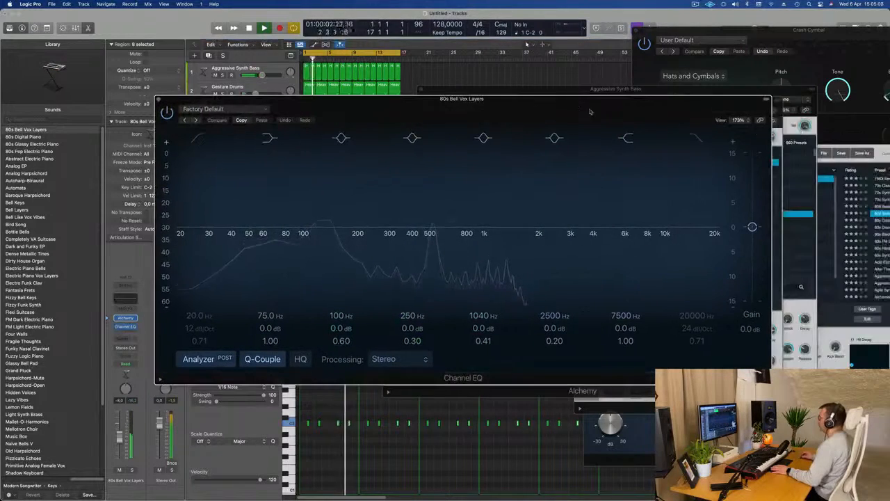
# On the 80s Bell Vox Layers Channel EQ, set a 700 Hz high cut at 36 dB/Oct and a 224 Hz low cut.
pyautogui.click(699, 139)
pyautogui.moveTo(701, 314); pyautogui.dragTo(698, 367)
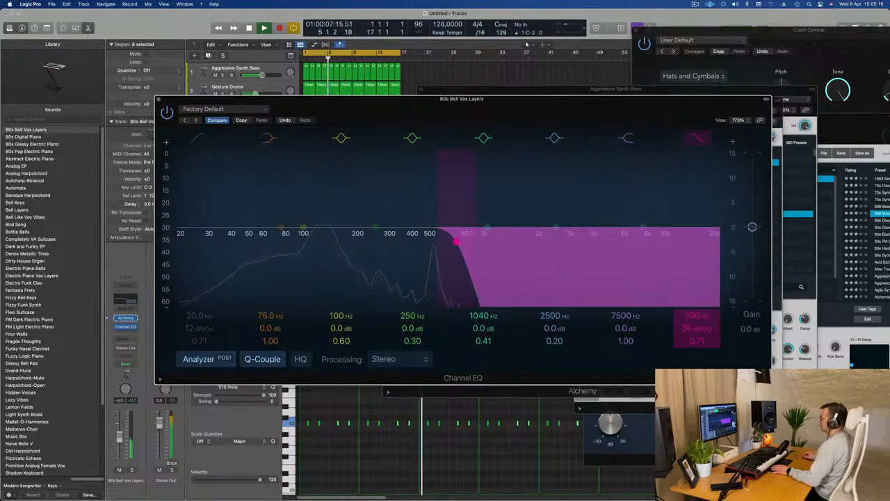
pyautogui.click(198, 139)
pyautogui.moveTo(193, 165); pyautogui.dragTo(365, 146)
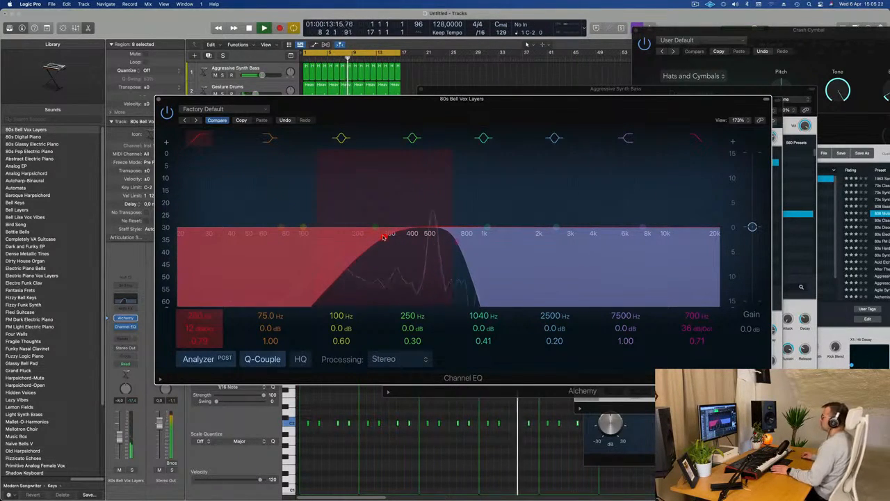
pyautogui.moveTo(382, 237); pyautogui.dragTo(360, 235)
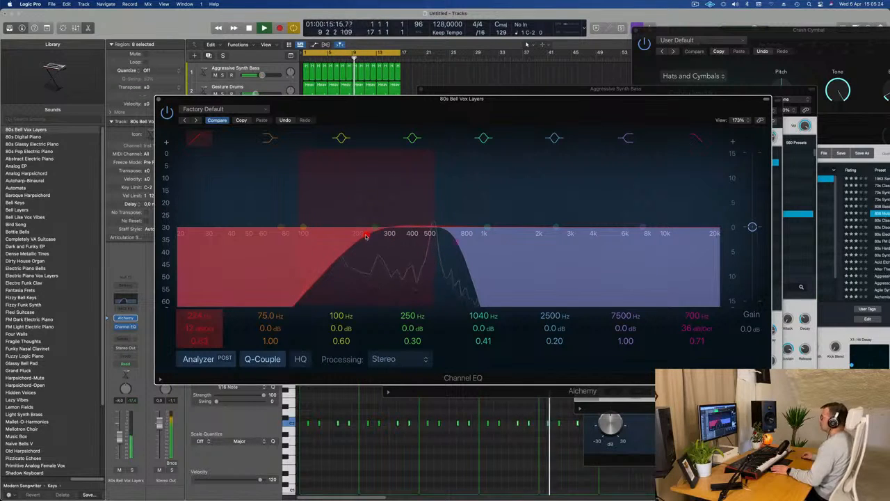
pyautogui.click(167, 111)
pyautogui.click(159, 101)
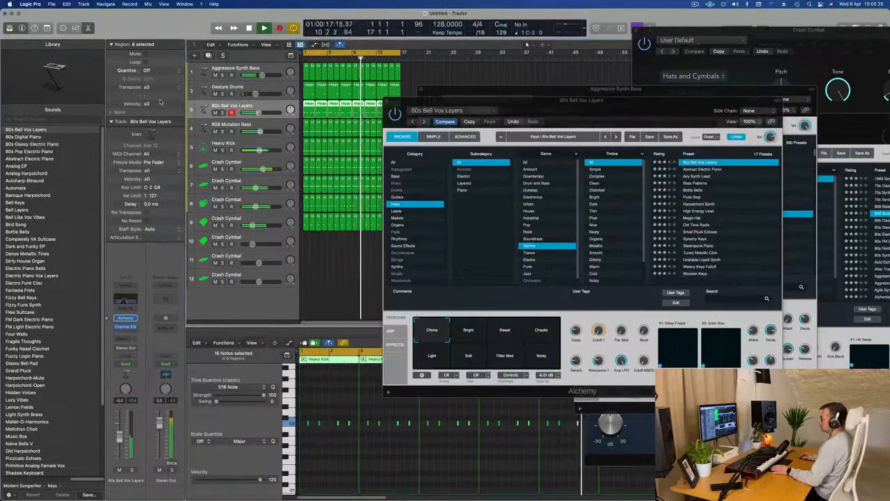
# Adjust Alchemy's performance knobs, including Delay, on 80s Bell Vox Layers, and close its and the Aggressive Synth Bass plug-in windows.
pyautogui.click(575, 333)
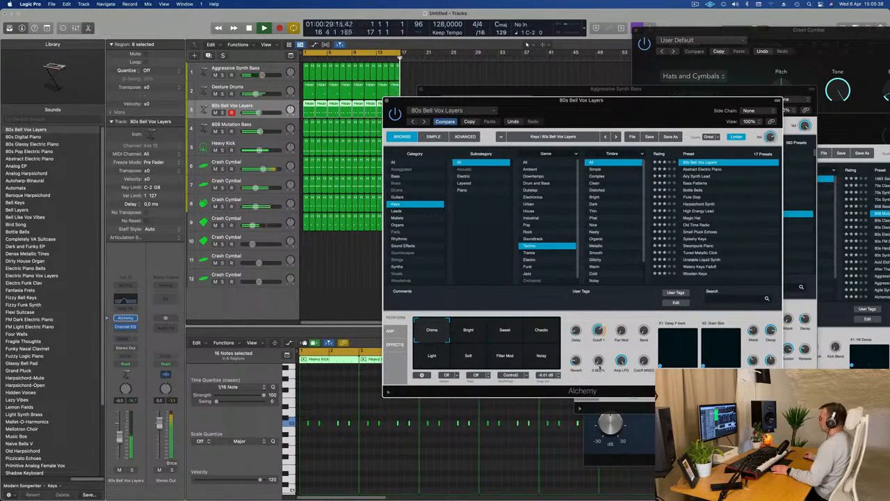
pyautogui.moveTo(397, 101); pyautogui.dragTo(332, 134)
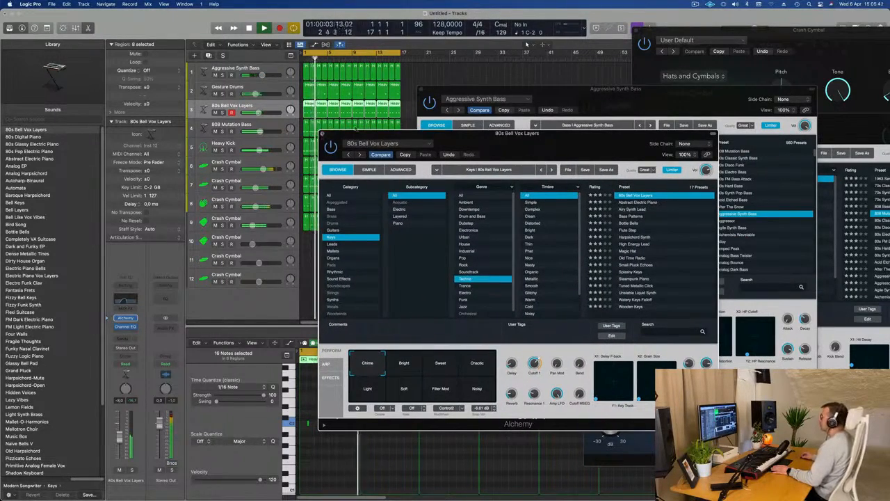
pyautogui.click(322, 134)
pyautogui.moveTo(613, 100); pyautogui.dragTo(601, 133)
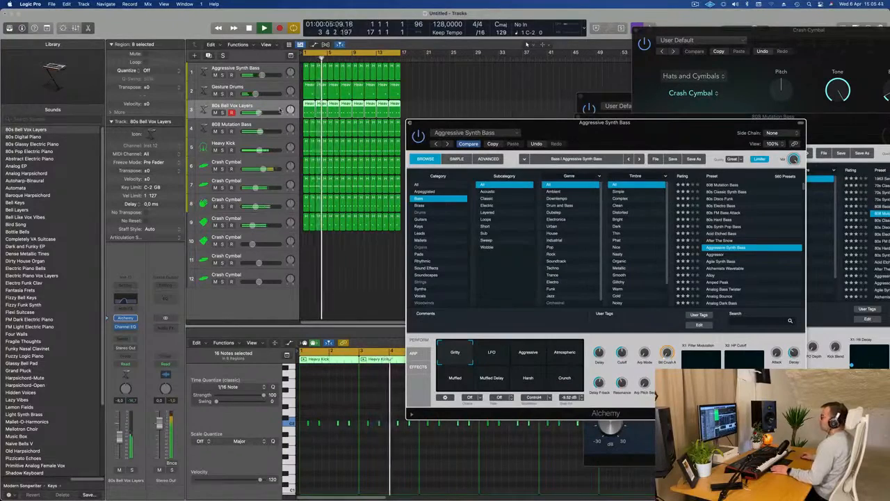
pyautogui.click(411, 123)
# Duplicate the 80s Bell Vox Layers track and give it a bar 1 region with one note held for two bars.
pyautogui.press('super+d')
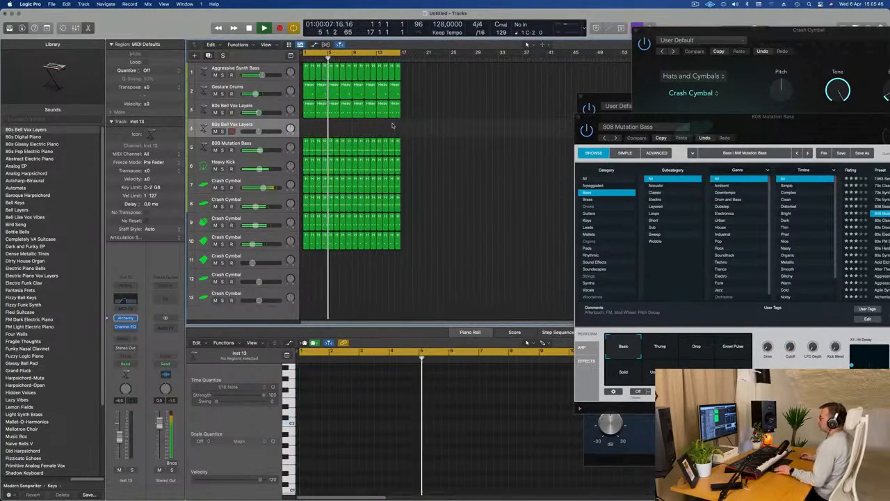
pyautogui.moveTo(309, 167); pyautogui.dragTo(309, 129)
pyautogui.press('space')
pyautogui.moveTo(316, 418); pyautogui.dragTo(355, 425)
# Fill the gaps in bars 1 to 4 of the original 80s Bell Vox Layers track with its neighbouring regions.
pyautogui.moveTo(325, 106); pyautogui.dragTo(312, 109)
pyautogui.press('space')
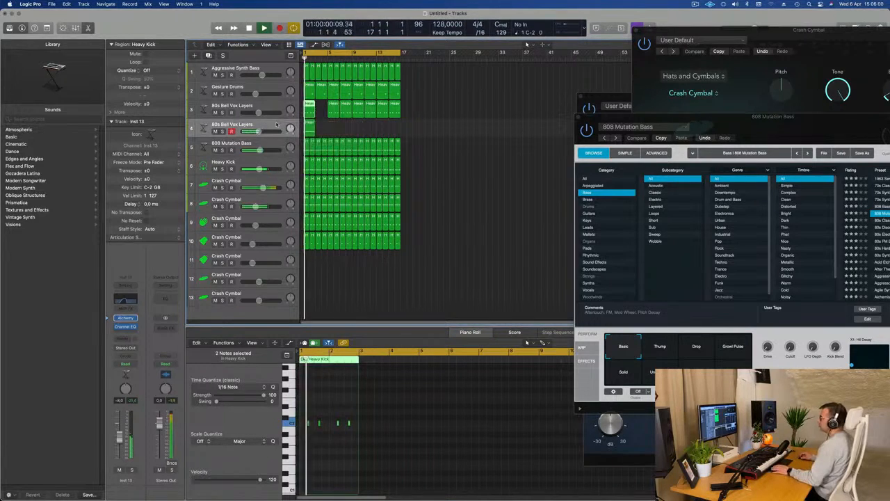
pyautogui.click(332, 109)
pyautogui.moveTo(332, 108); pyautogui.dragTo(320, 108)
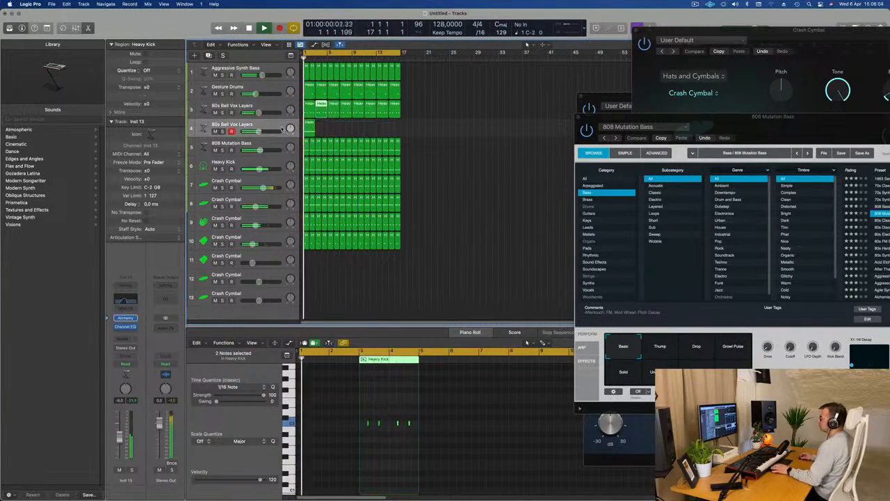
# Reset the Channel EQ on the duplicated 80s Bell Vox Layers track to a flat curve and play the loop with it.
pyautogui.click(282, 129)
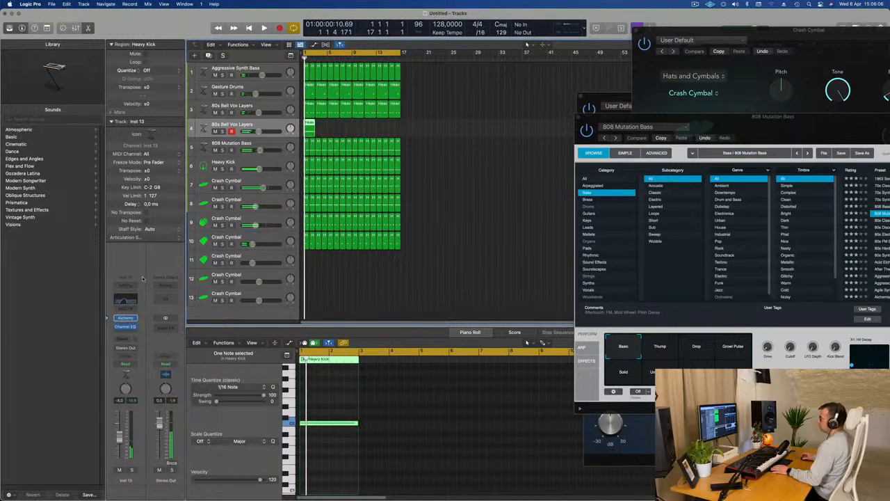
pyautogui.click(126, 299)
pyautogui.click(336, 109)
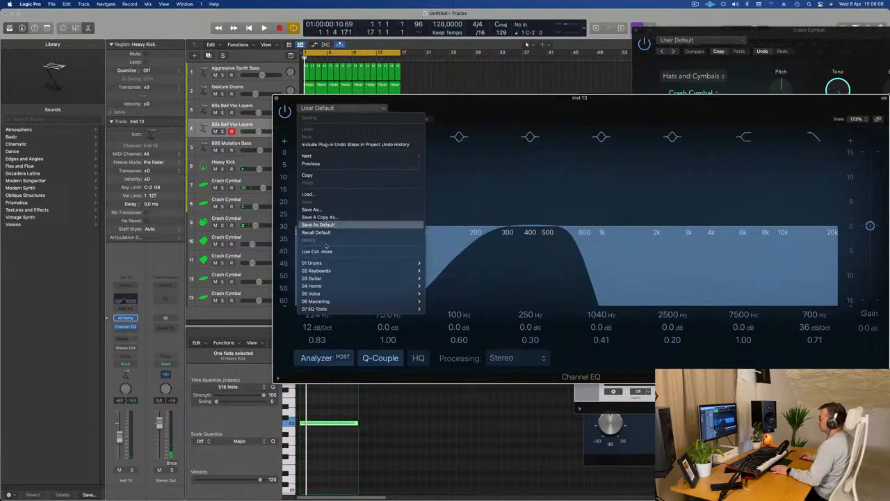
pyautogui.click(405, 53)
pyautogui.moveTo(458, 109); pyautogui.dragTo(413, 334)
pyautogui.press('space')
pyautogui.press('space')
pyautogui.press('space')
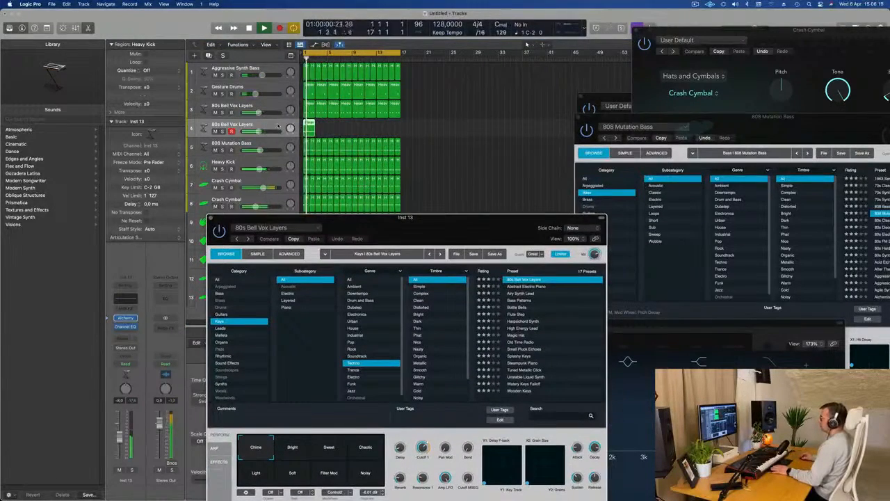
# Lower the duplicated track's volume to -11.8 dB and copy its held-note region to bar 9.
pyautogui.click(274, 126)
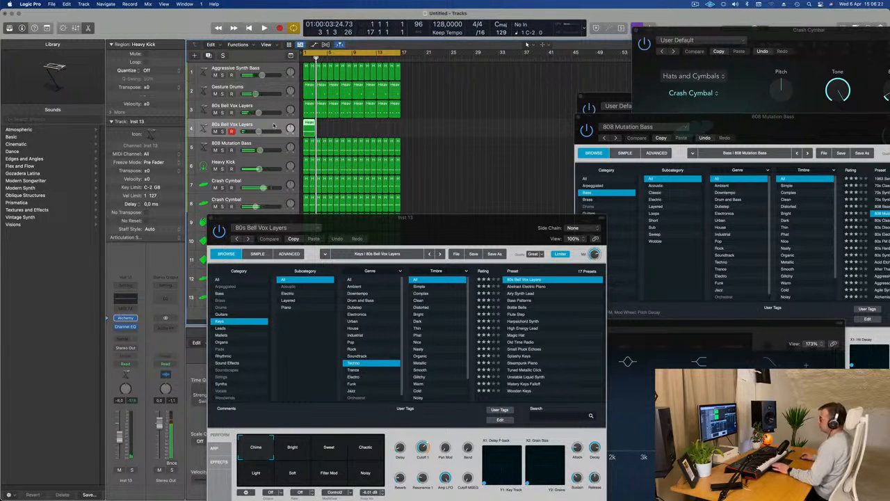
pyautogui.press('space')
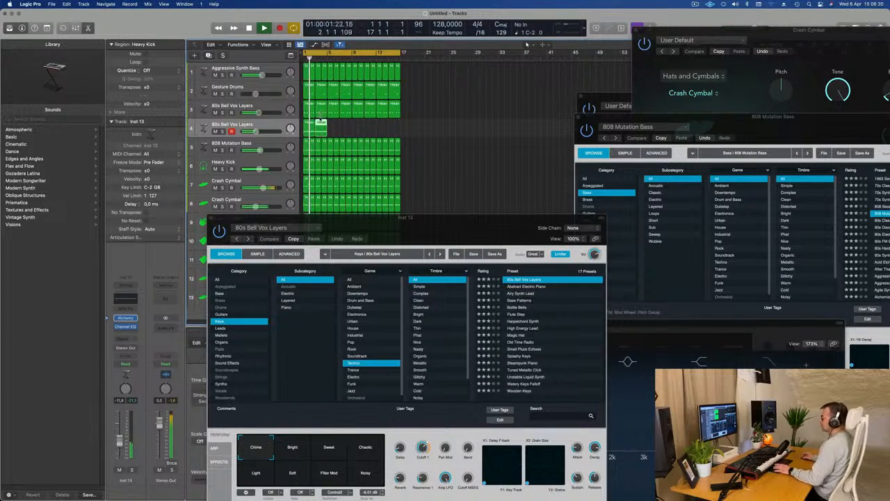
pyautogui.moveTo(320, 123); pyautogui.dragTo(360, 127)
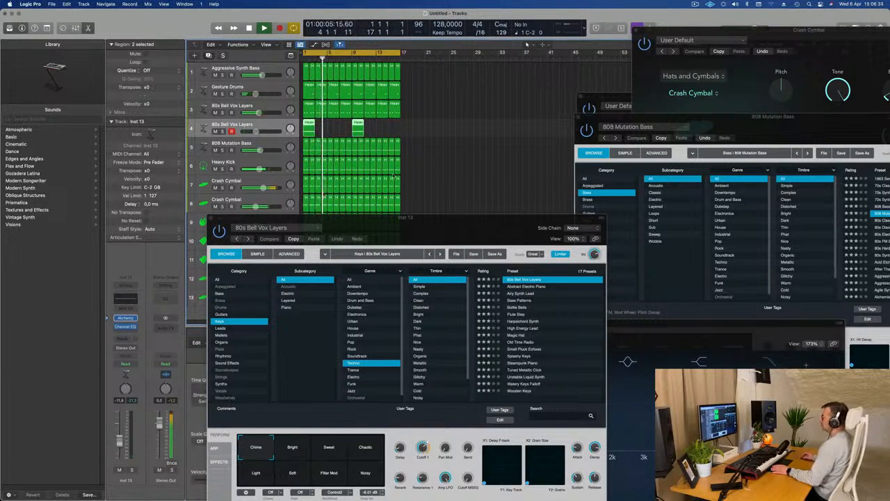
# Duplicate the held-note 80s Bell Vox Layers track and place a copy of its region at bar 1 on the new track.
pyautogui.click(209, 54)
pyautogui.click(309, 127)
pyautogui.moveTo(309, 129); pyautogui.dragTo(308, 149)
pyautogui.press('space')
pyautogui.click(314, 151)
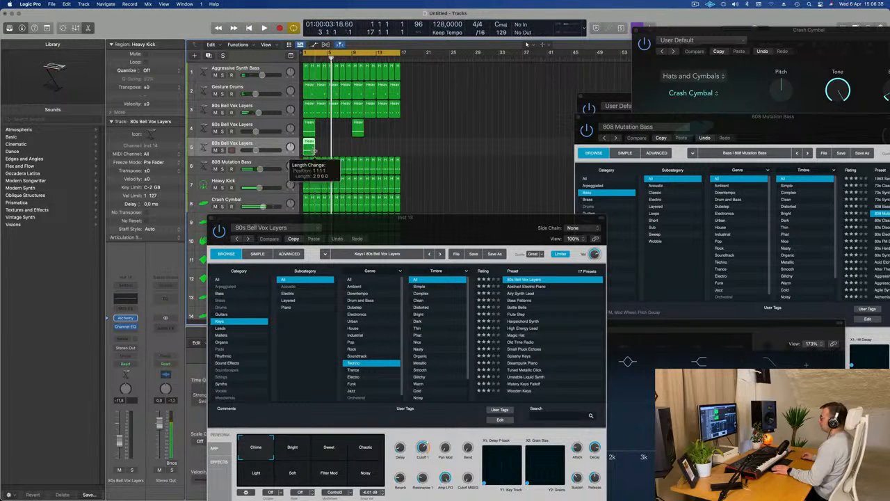
pyautogui.press('space')
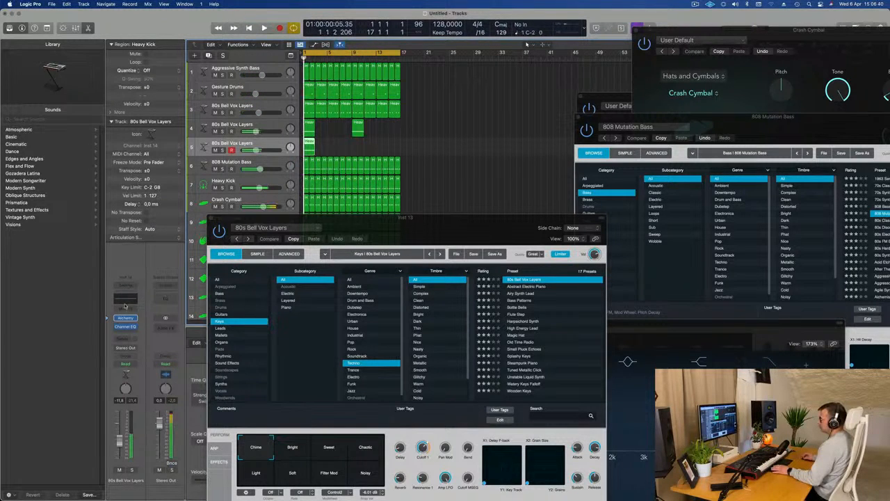
# Open Alchemy on the new track and search all preset categories for "acid".
pyautogui.click(126, 318)
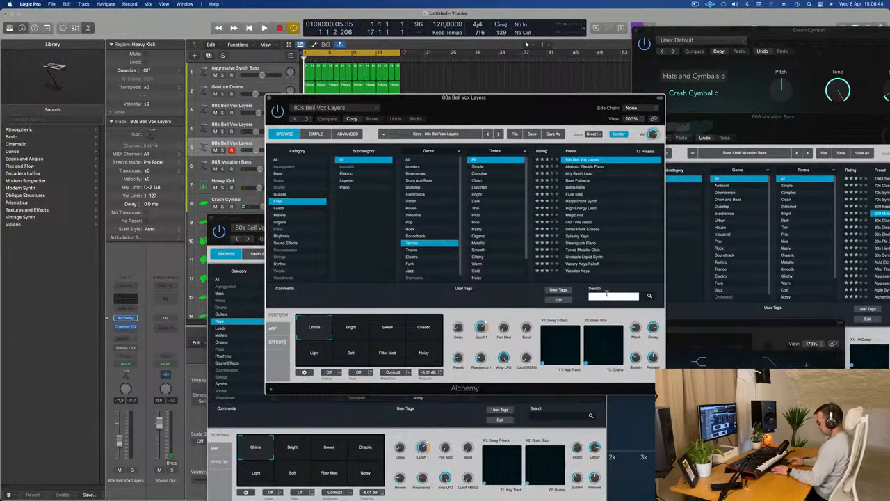
pyautogui.write('acou')
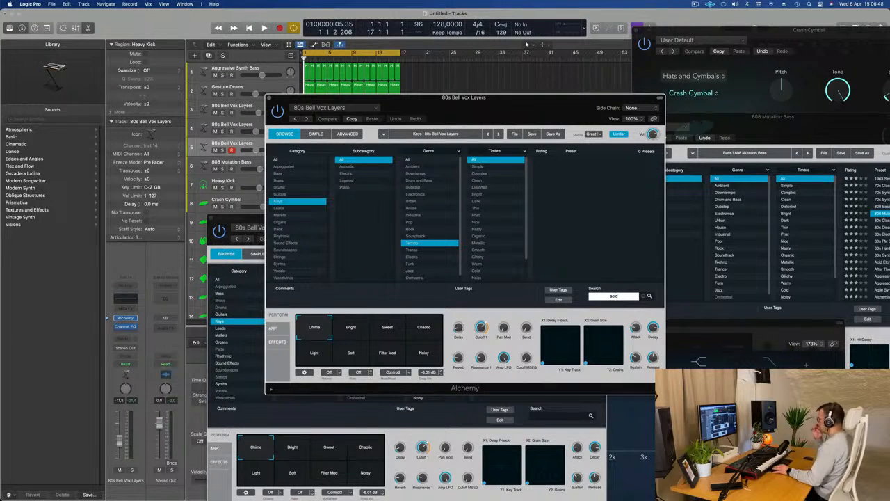
pyautogui.press('Return')
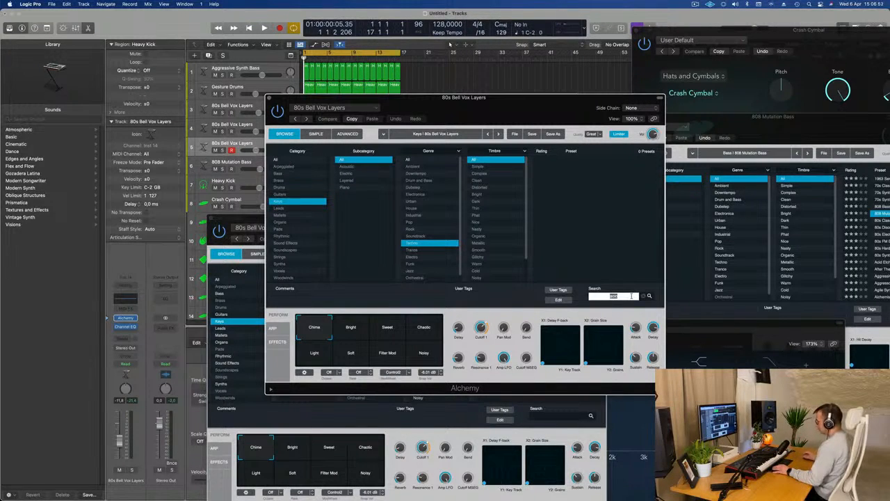
pyautogui.press('BackSpace')
pyautogui.write('acid')
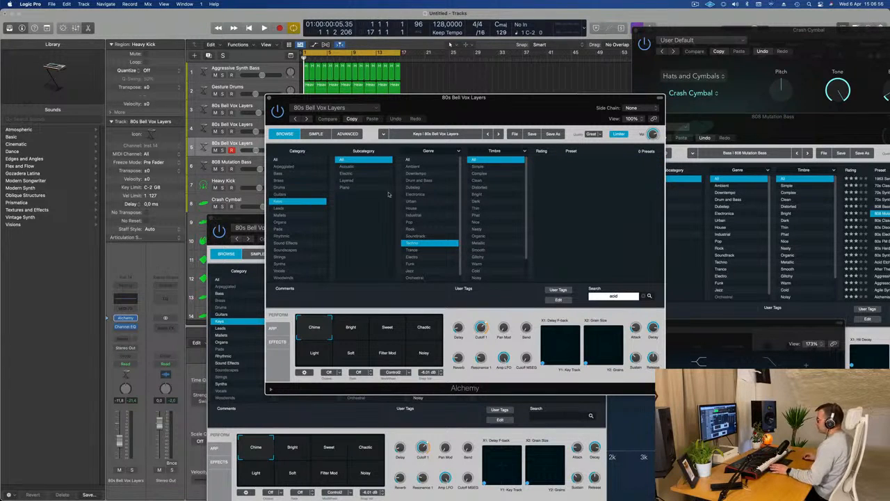
pyautogui.click(282, 160)
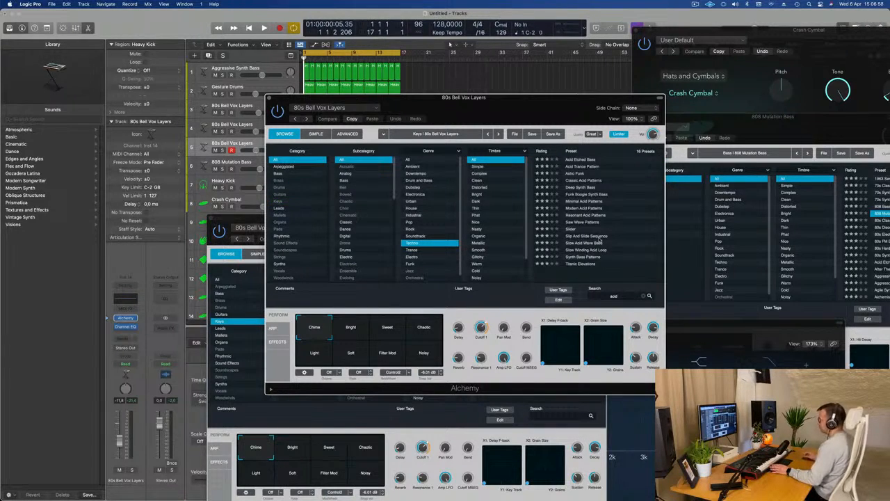
# Load the Classic Acid Patterns preset and play the loop with it.
pyautogui.moveTo(568, 108); pyautogui.dragTo(640, 105)
pyautogui.click(662, 178)
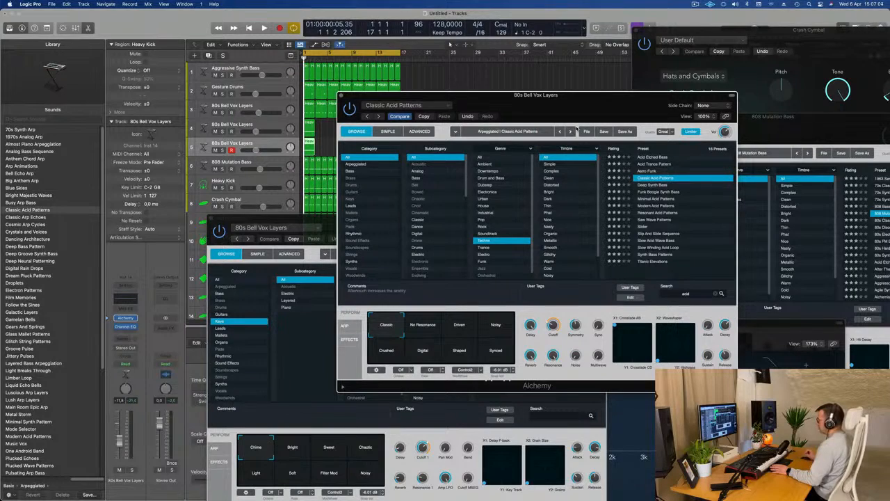
pyautogui.moveTo(581, 105); pyautogui.dragTo(619, 116)
pyautogui.press('space')
pyautogui.press('space')
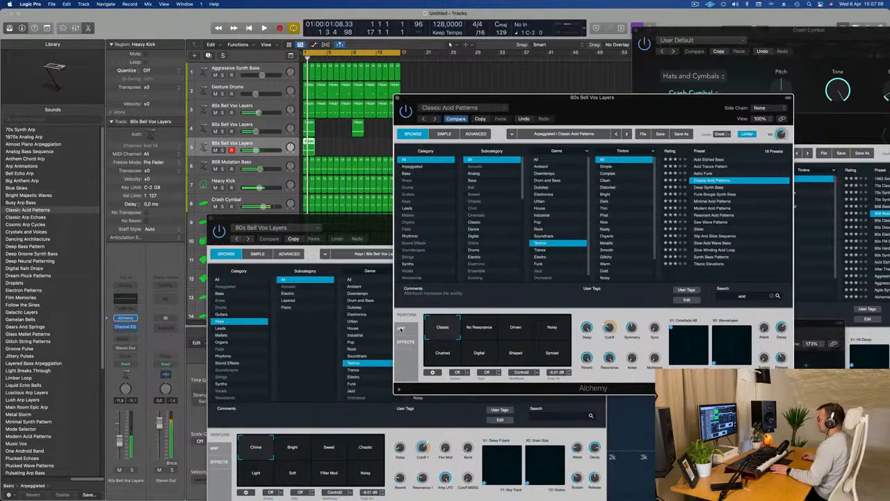
# Show the Classic Acid Patterns arpeggiator and load a different preset into its velocity step sequence.
pyautogui.click(401, 330)
pyautogui.press('space')
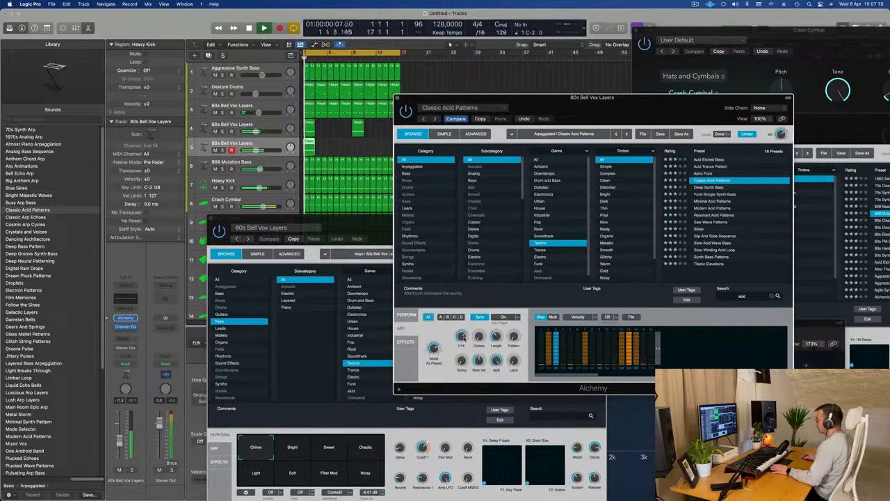
pyautogui.press('space')
pyautogui.press('space')
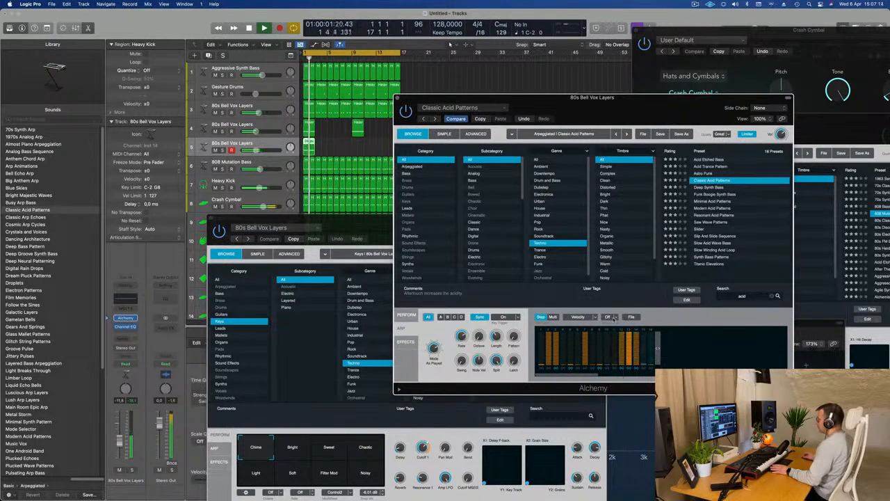
pyautogui.click(610, 318)
pyautogui.click(631, 317)
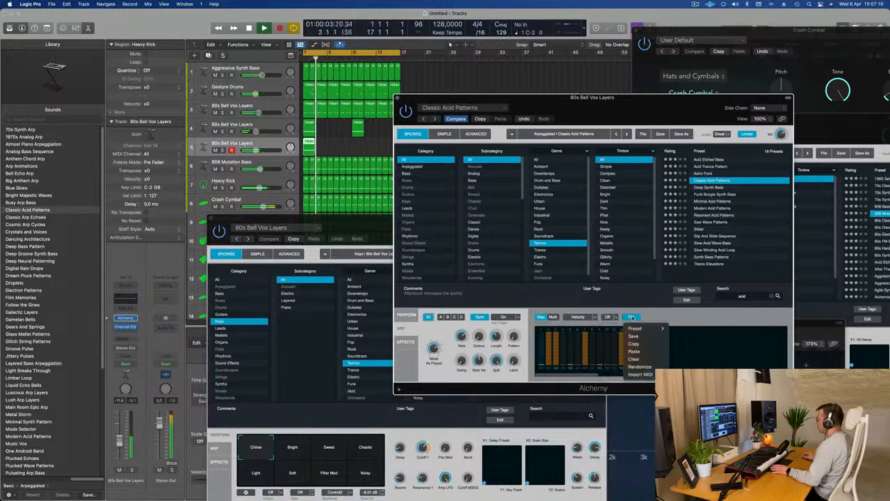
pyautogui.moveTo(639, 331)
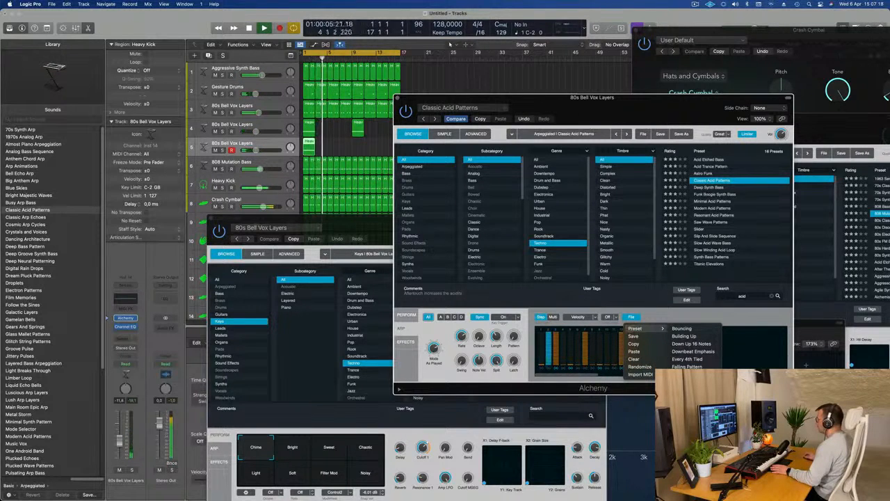
pyautogui.click(692, 407)
# Repeat the acid track's two-bar region through bar 16.
pyautogui.moveTo(660, 102); pyautogui.dragTo(790, 106)
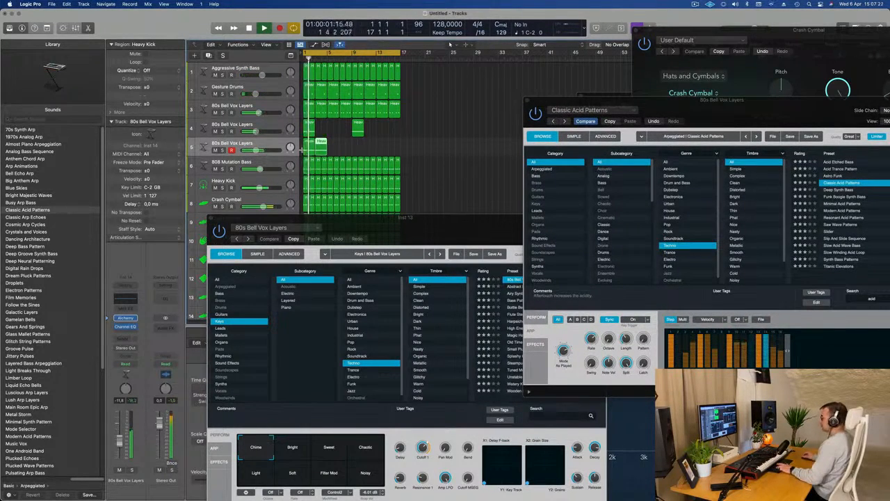
pyautogui.press('super+r')
pyautogui.press('super+r')
pyautogui.press('super+r')
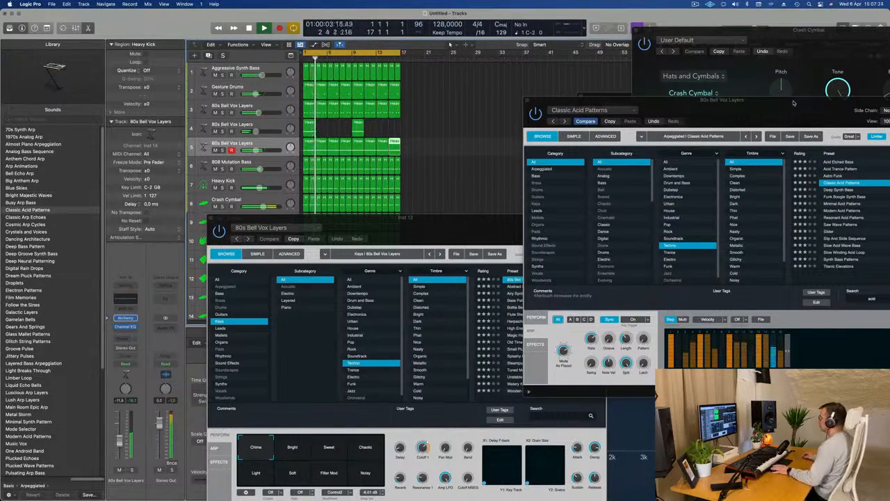
# Set the arpeggiator's Rate to 1/16 while the loop plays.
pyautogui.moveTo(795, 100); pyautogui.dragTo(674, 104)
pyautogui.press('space')
pyautogui.press('space')
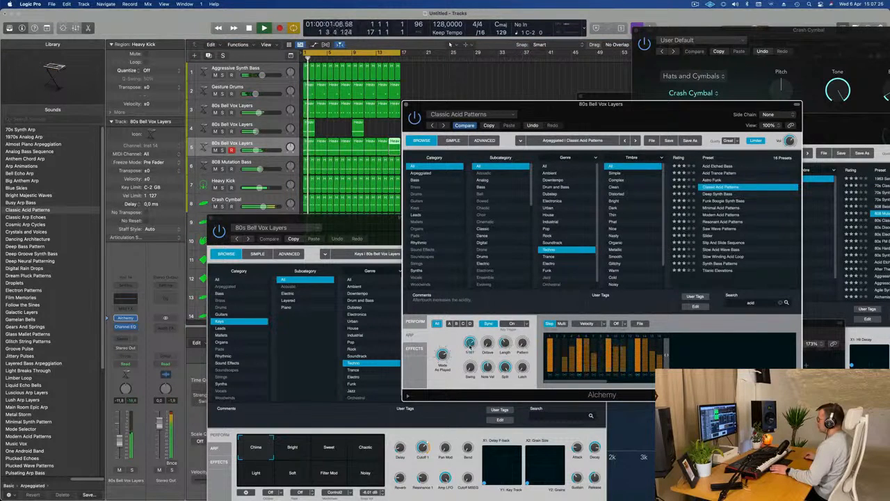
pyautogui.press('Return')
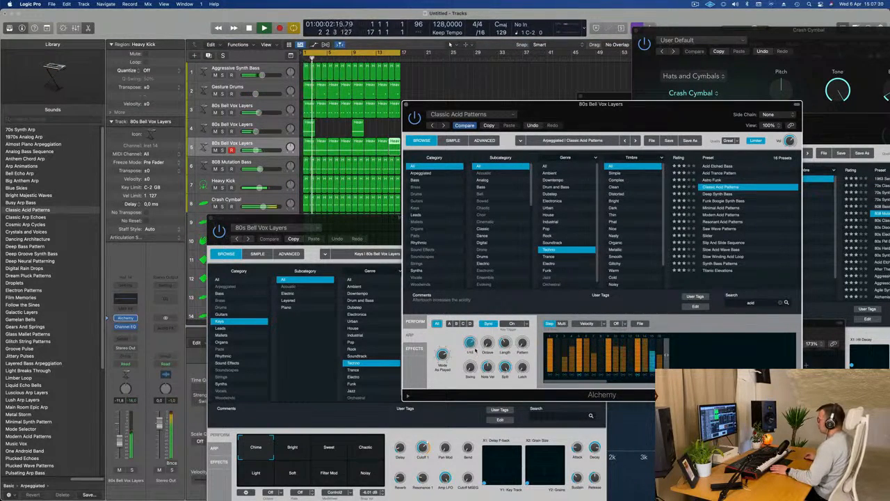
# Try two different presets in the acid arpeggiator's velocity step sequence while the loop plays, keeping the second one.
pyautogui.press('space')
pyautogui.click(645, 324)
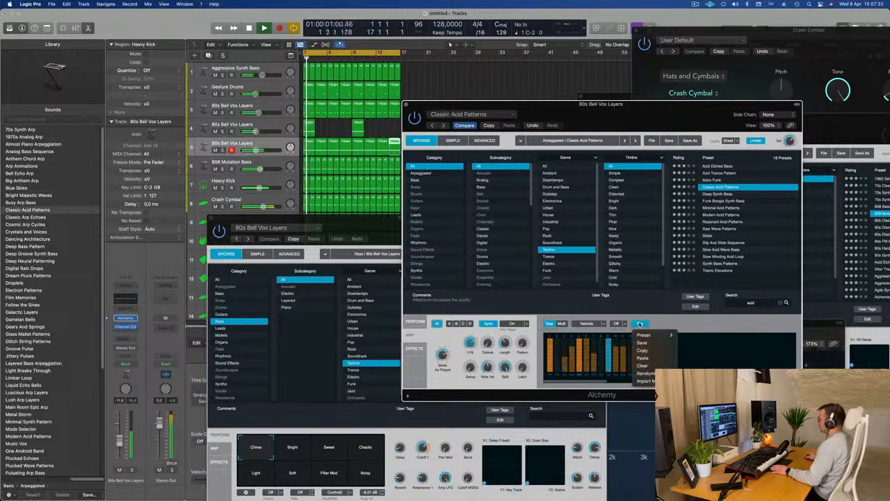
pyautogui.moveTo(647, 335)
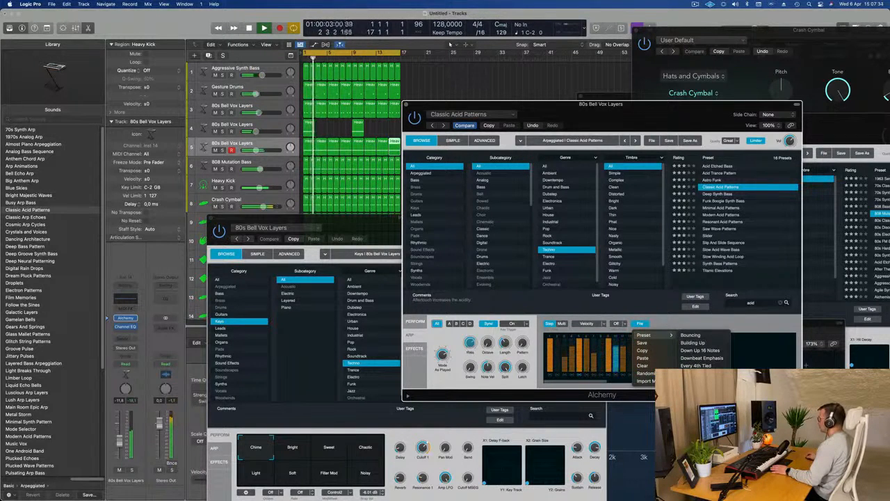
pyautogui.click(697, 388)
pyautogui.moveTo(651, 116); pyautogui.dragTo(652, 117)
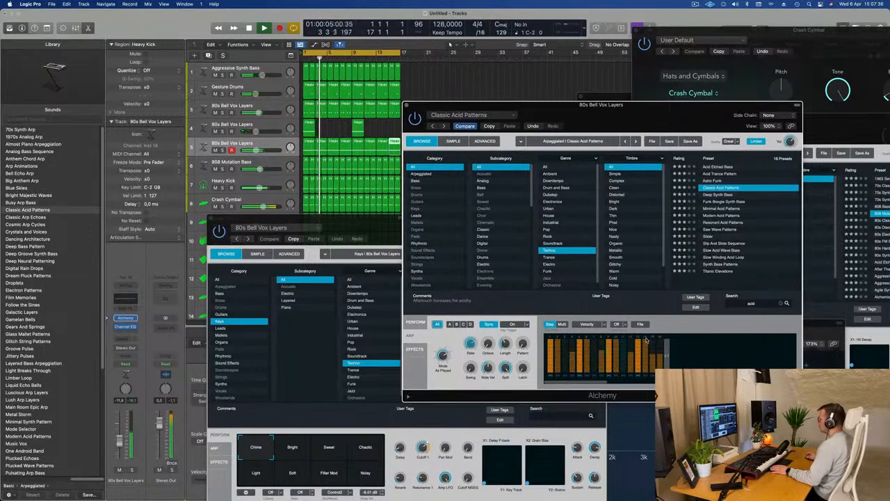
pyautogui.click(624, 325)
pyautogui.click(641, 324)
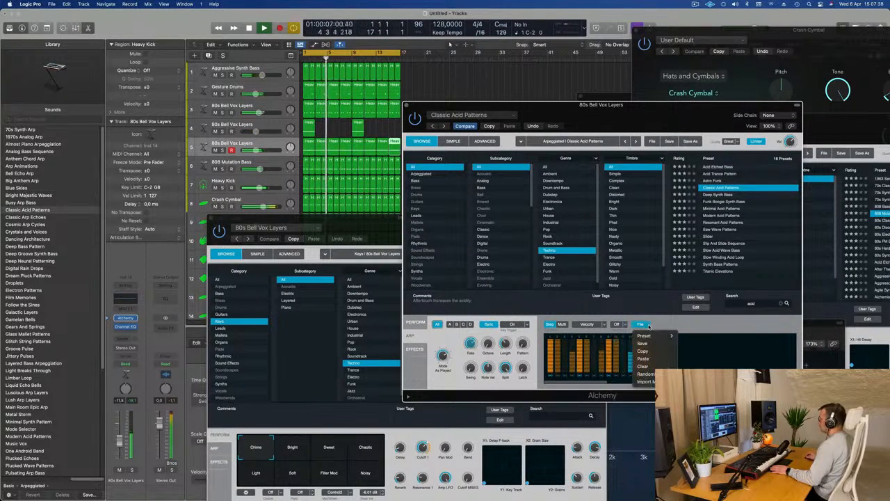
pyautogui.moveTo(647, 336)
pyautogui.click(687, 342)
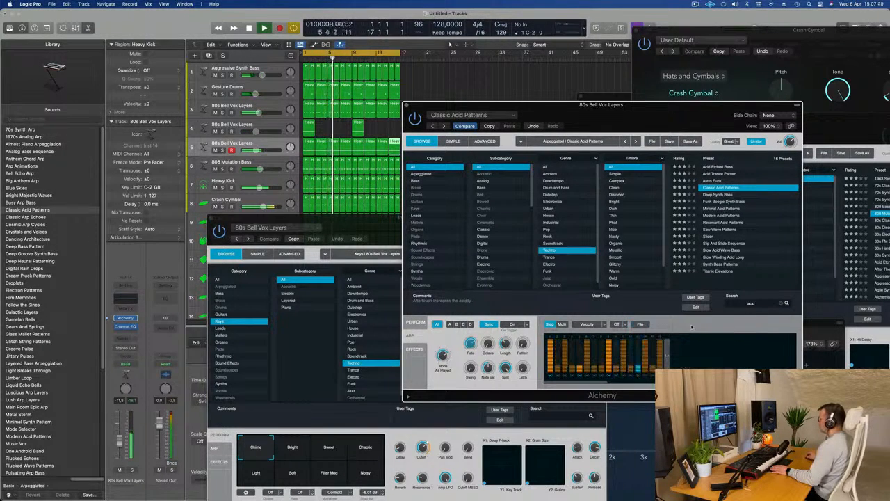
# Select all regions on the acid track and open them in the Piano Roll, clearing the overlapping plug-in windows out of the way.
pyautogui.moveTo(621, 110); pyautogui.dragTo(701, 103)
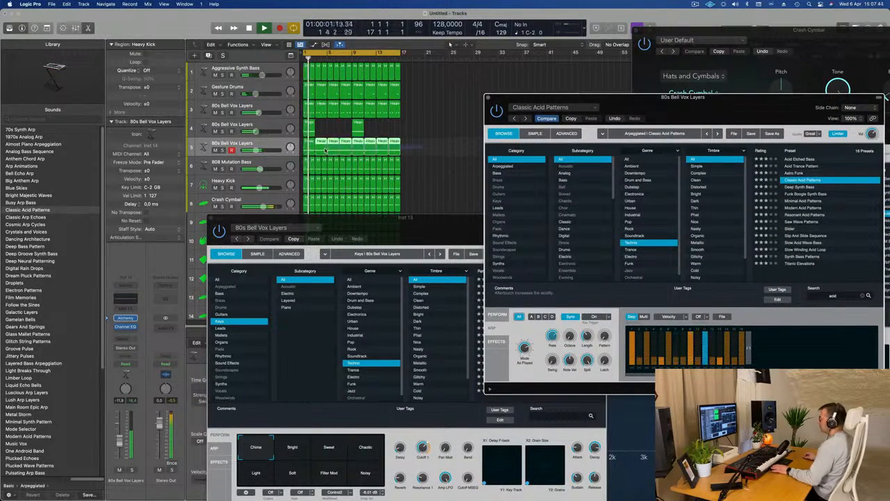
pyautogui.moveTo(325, 150); pyautogui.dragTo(325, 149)
pyautogui.moveTo(432, 152); pyautogui.dragTo(308, 153)
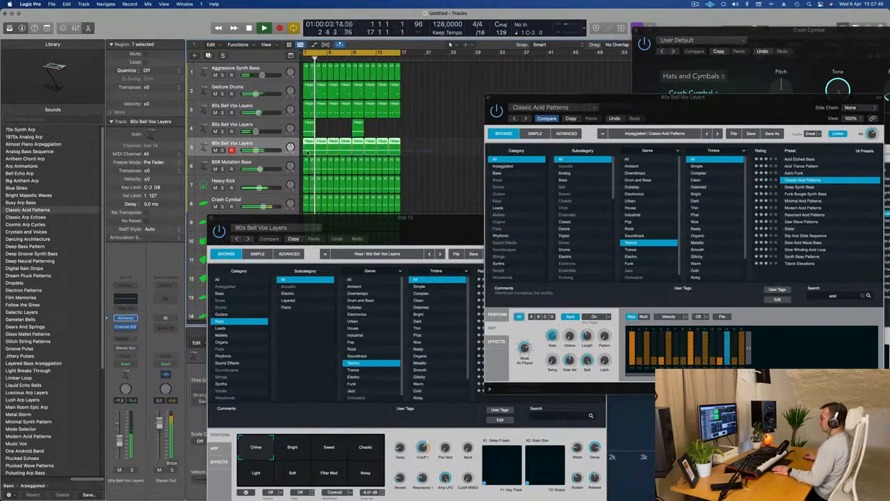
pyautogui.doubleClick(308, 146)
pyautogui.click(211, 218)
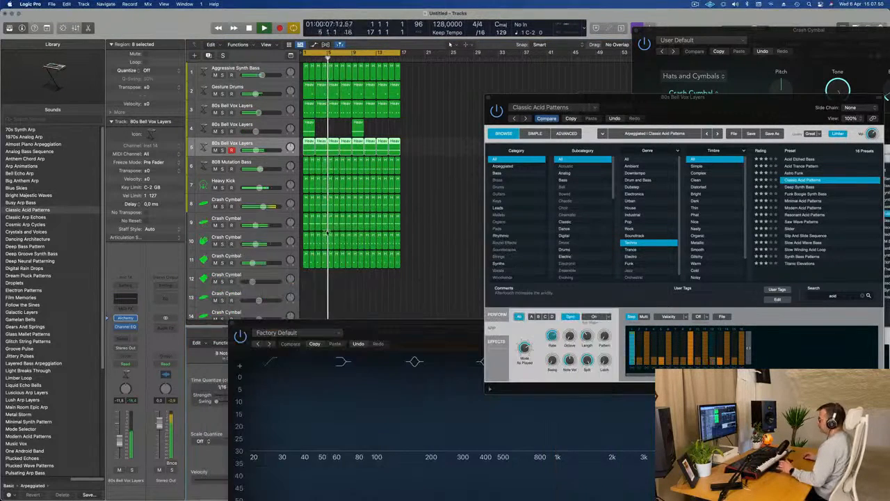
pyautogui.doubleClick(393, 141)
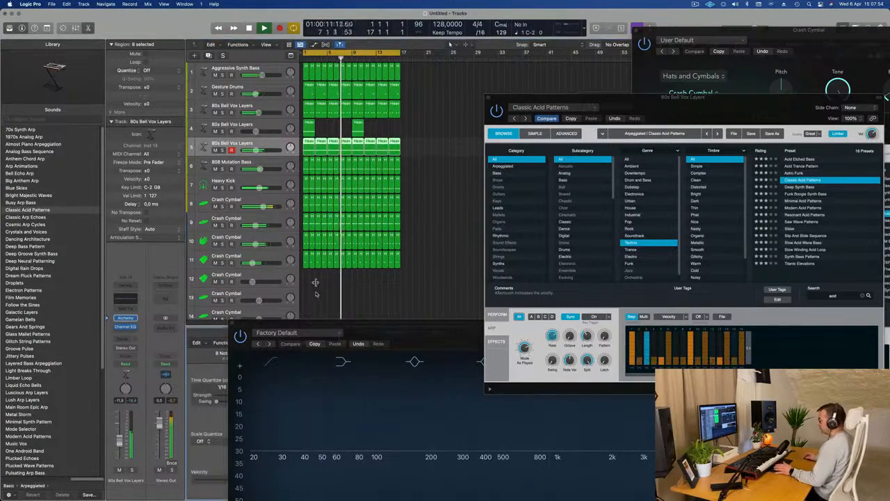
pyautogui.moveTo(360, 324); pyautogui.dragTo(732, 59)
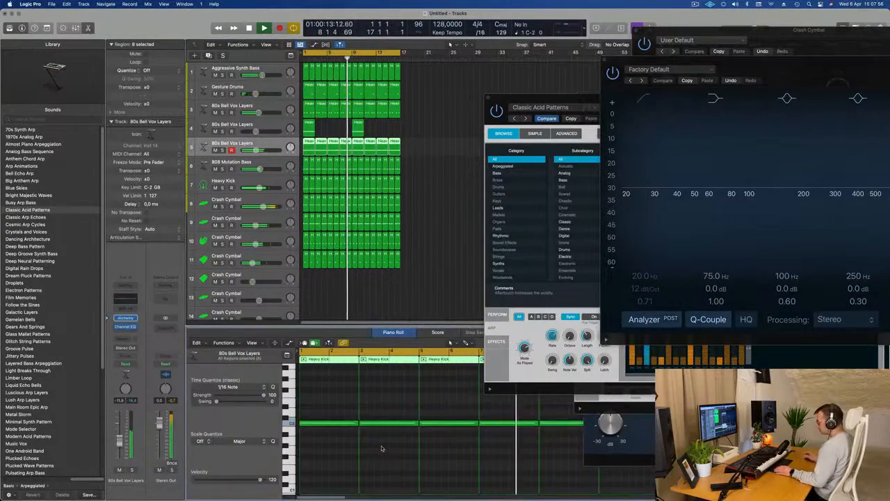
# Transpose the notes of all selected acid regions down one octave and replay the loop.
pyautogui.scroll(3, 382, 448)
pyautogui.press('space')
pyautogui.press('space')
# Show the acid patch's performance controls in Alchemy while the loop plays and reposition its window.
pyautogui.moveTo(557, 99); pyautogui.dragTo(463, 98)
pyautogui.moveTo(553, 105); pyautogui.dragTo(635, 116)
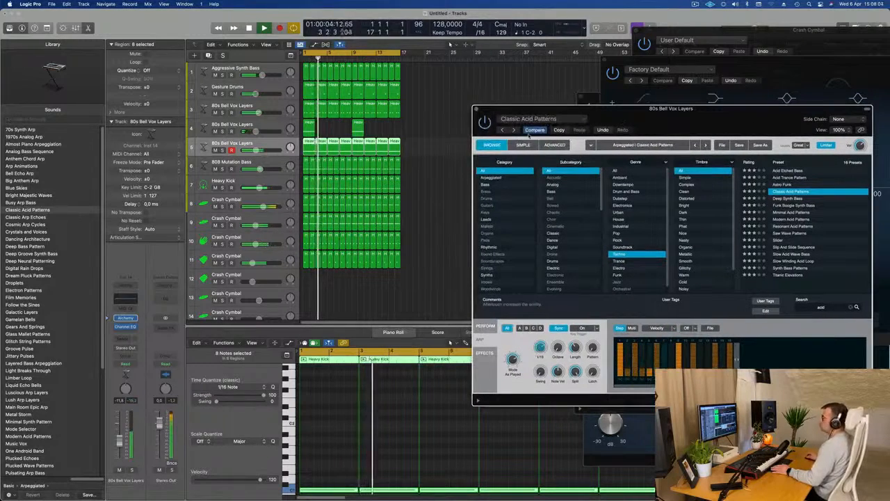
pyautogui.moveTo(543, 109); pyautogui.dragTo(443, 116)
pyautogui.click(387, 333)
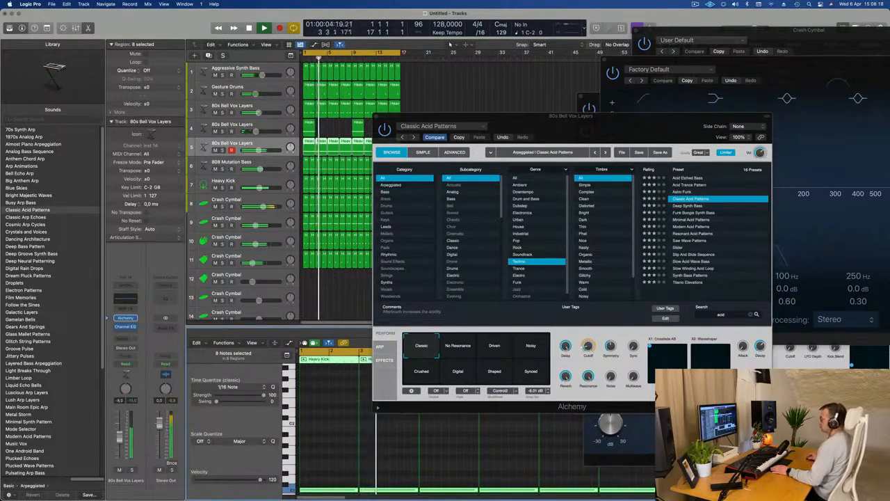
pyautogui.moveTo(645, 125); pyautogui.dragTo(699, 100)
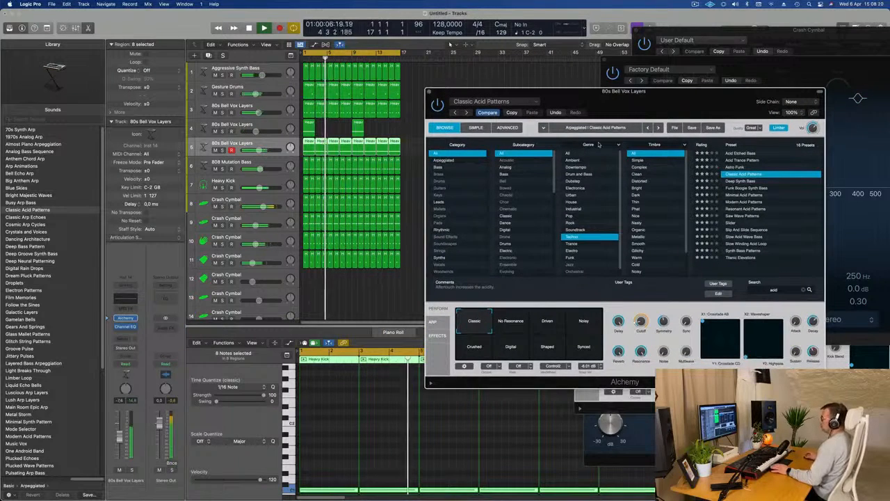
pyautogui.press('Return')
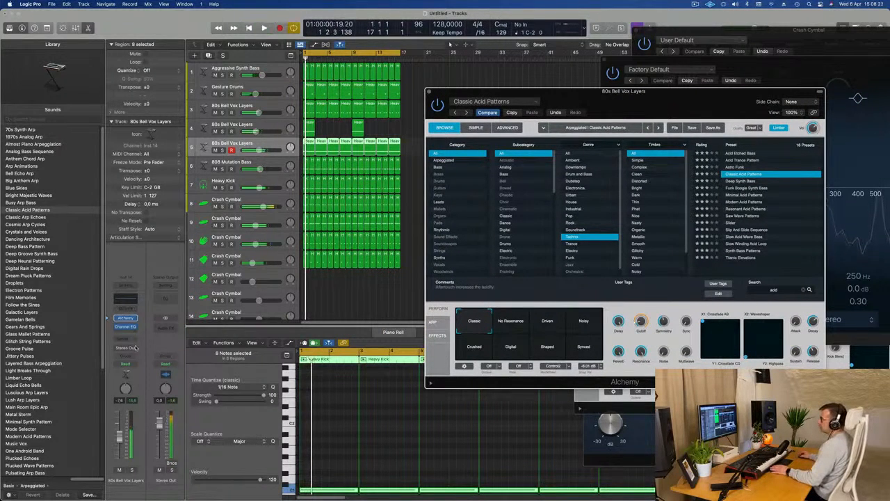
# Insert a stereo Compressor after the acid track's Channel EQ and set its side chain to Heavy Kick (Inst 2).
pyautogui.click(128, 332)
pyautogui.moveTo(130, 366)
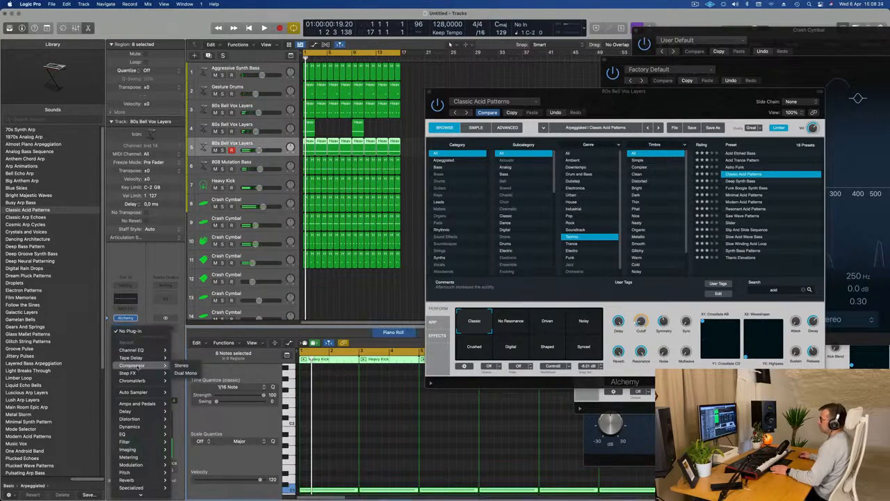
pyautogui.click(185, 366)
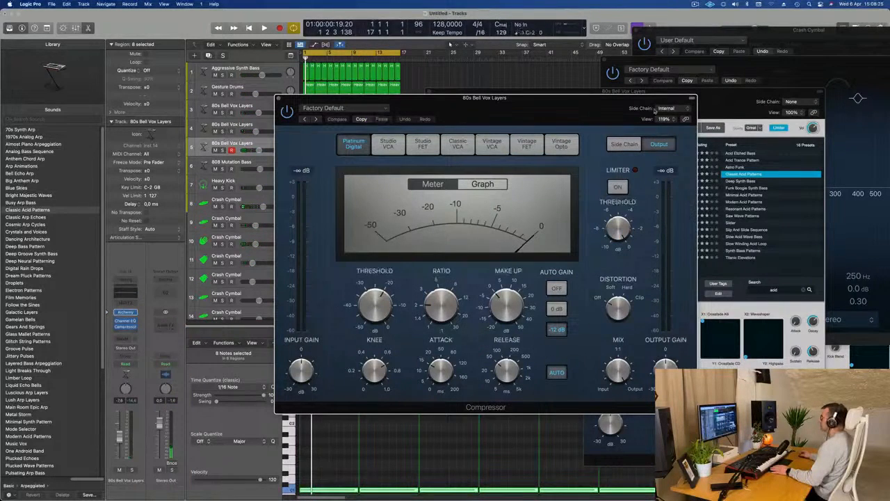
pyautogui.click(666, 108)
pyautogui.moveTo(672, 130)
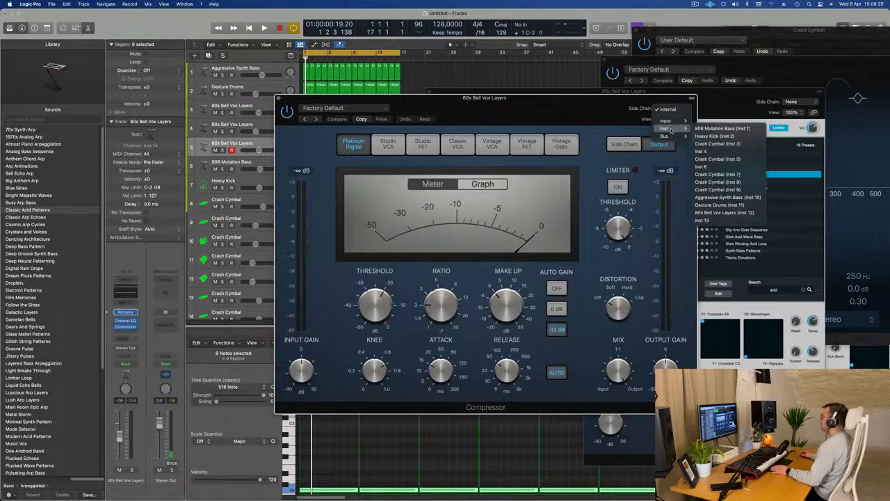
pyautogui.click(723, 136)
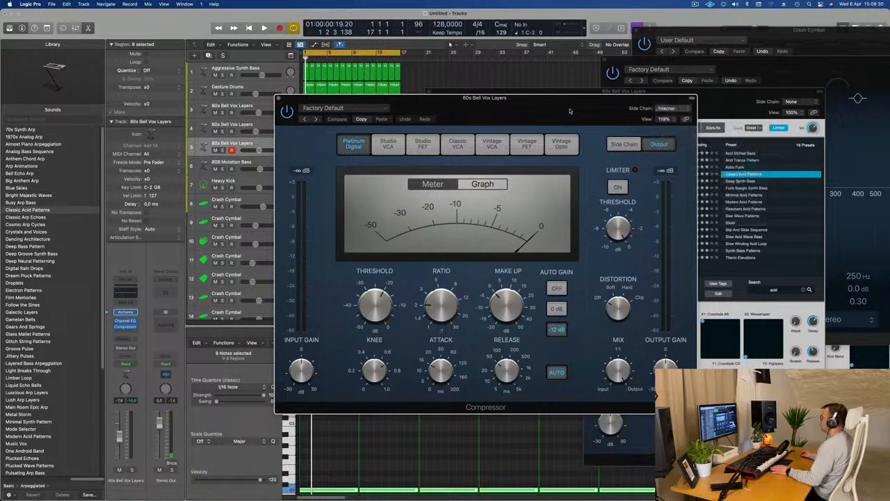
# Lower the compressor's attack and release, turn off auto release, and set the threshold to -15.5 dB while checking playback.
pyautogui.press('space')
pyautogui.press('space')
pyautogui.moveTo(507, 371); pyautogui.dragTo(507, 416)
pyautogui.moveTo(441, 371); pyautogui.dragTo(442, 409)
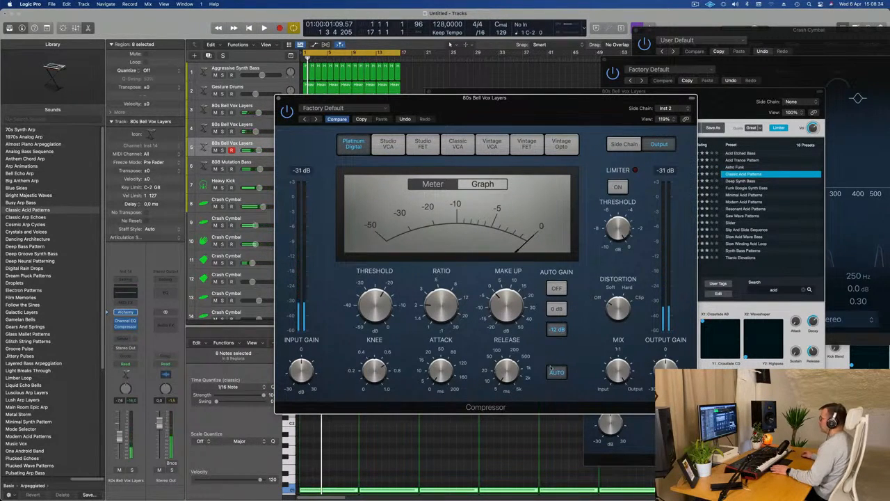
pyautogui.press('space')
pyautogui.moveTo(387, 327); pyautogui.dragTo(386, 322)
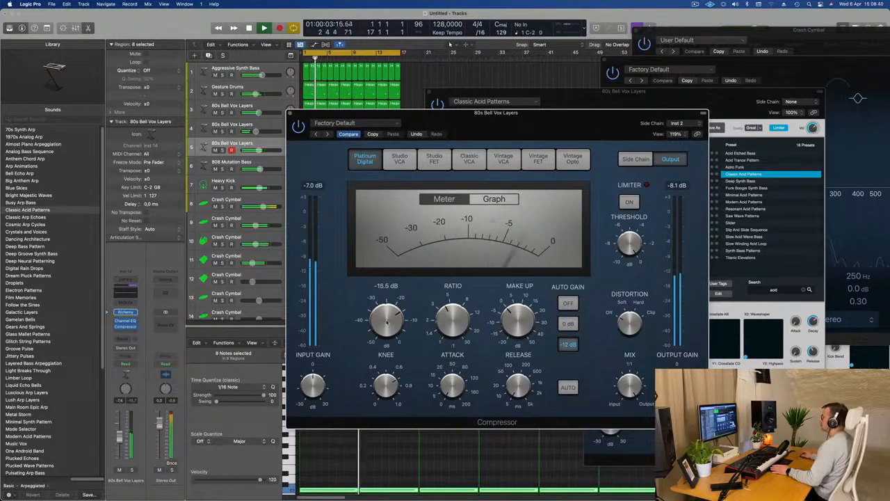
pyautogui.press('space')
pyautogui.press('space')
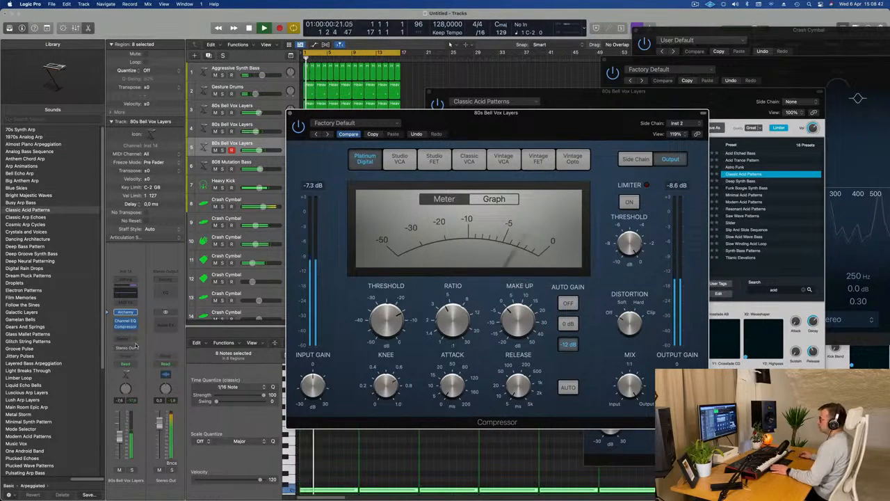
# Insert a Vintage Tube EQ after the compressor on the acid track.
pyautogui.click(125, 332)
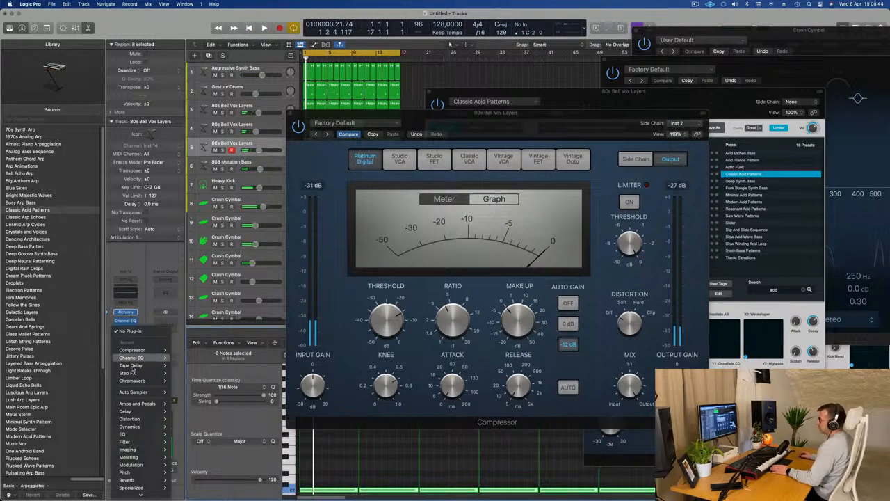
pyautogui.moveTo(123, 434)
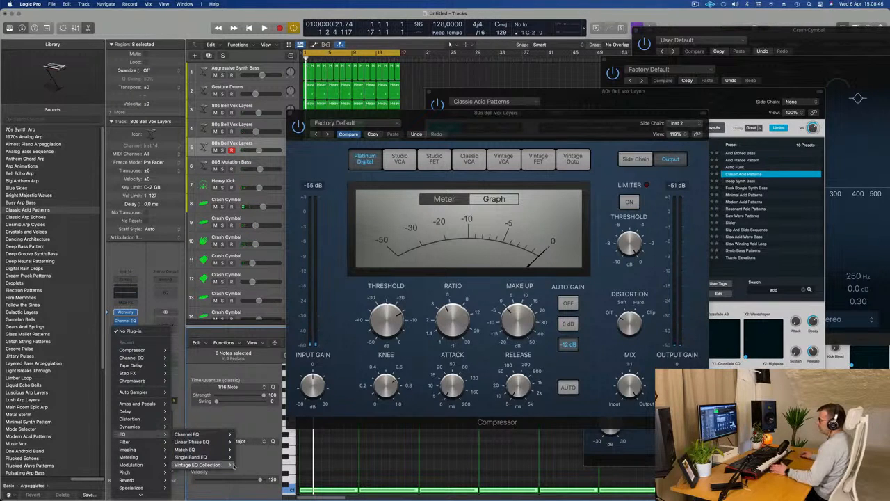
pyautogui.moveTo(234, 466)
pyautogui.moveTo(274, 480)
pyautogui.click(306, 481)
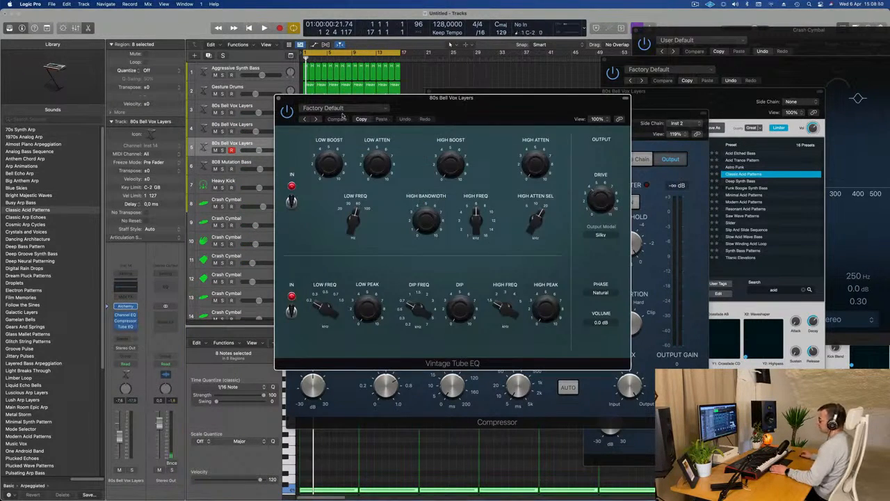
# Load the Big Synth preset in the Vintage Tube EQ, play the loop with it, and close the EQ window.
pyautogui.click(344, 109)
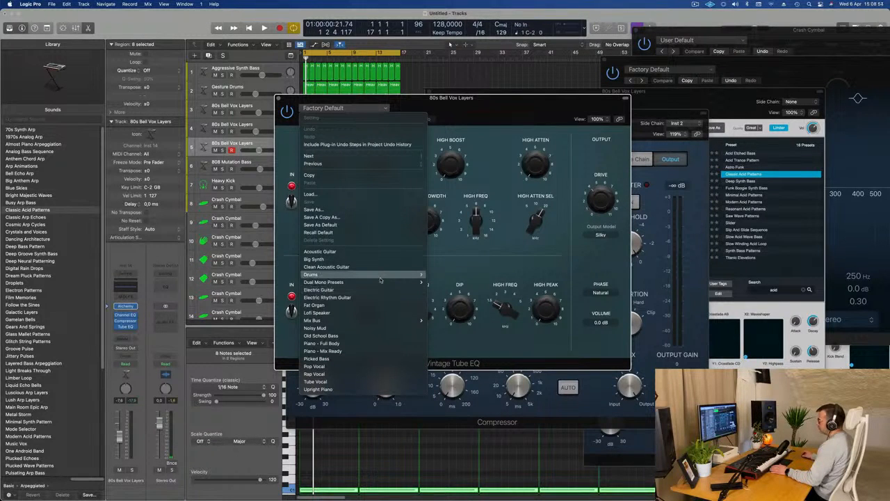
pyautogui.moveTo(380, 278)
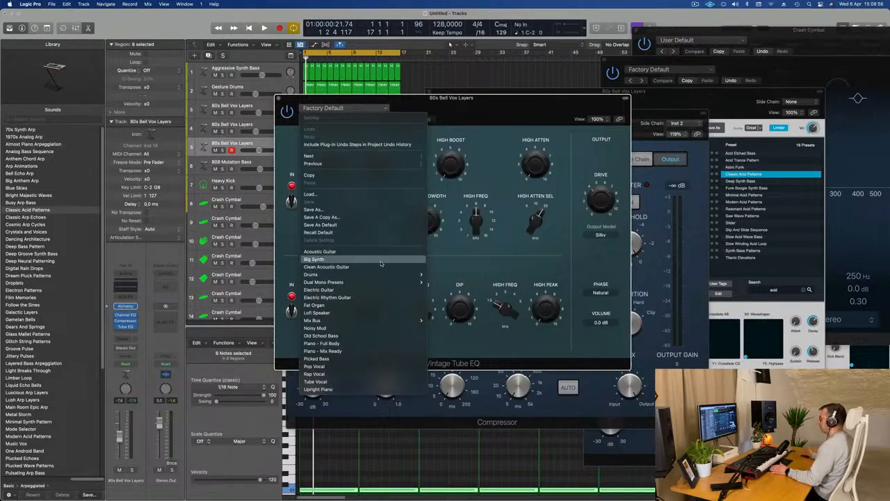
pyautogui.click(381, 263)
pyautogui.press('space')
pyautogui.moveTo(311, 98); pyautogui.dragTo(263, 197)
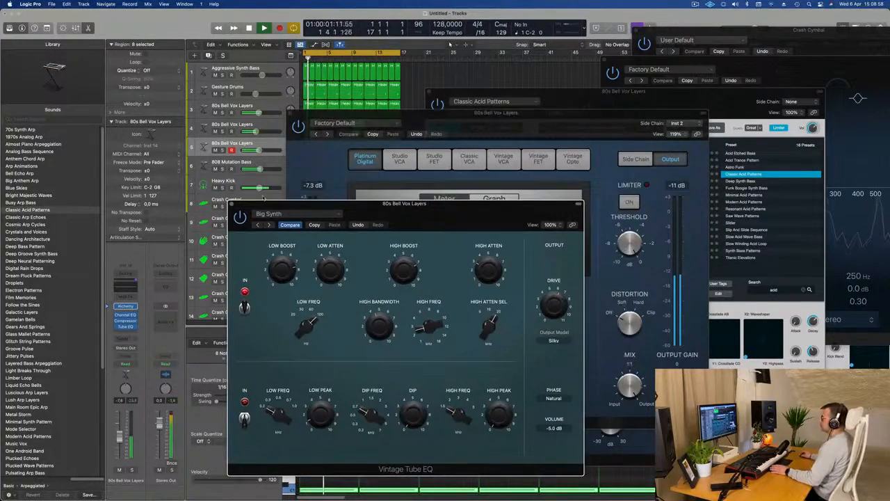
pyautogui.click(231, 204)
# Raise the acid track's volume, set track 3's volume to -12.6 dB, and close the compressor and Alchemy windows.
pyautogui.moveTo(454, 122); pyautogui.dragTo(583, 133)
pyautogui.press('space')
pyautogui.press('space')
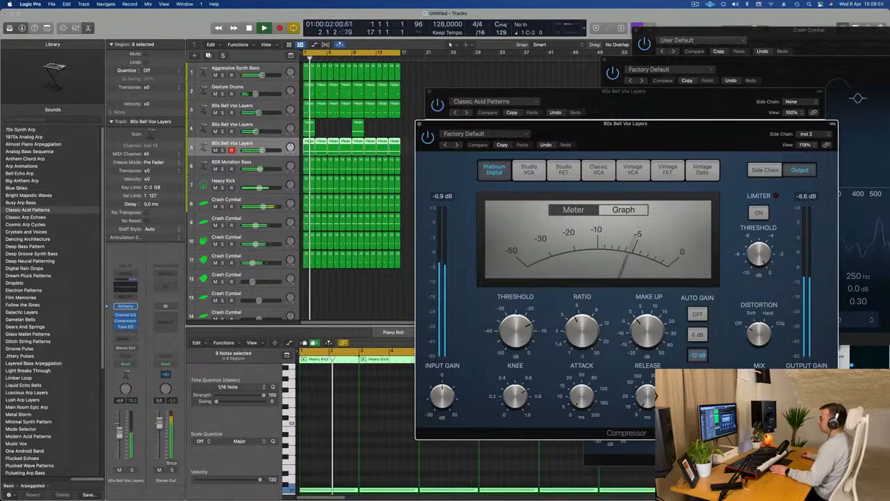
pyautogui.click(393, 332)
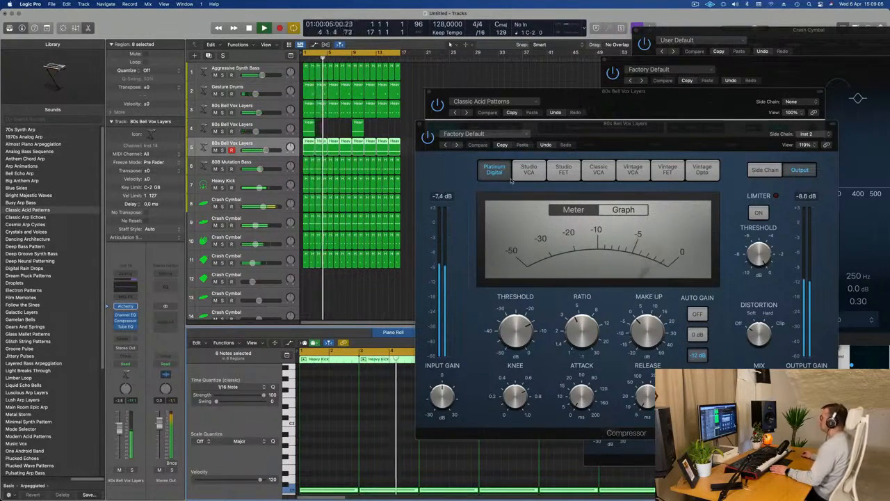
pyautogui.moveTo(502, 124); pyautogui.dragTo(396, 159)
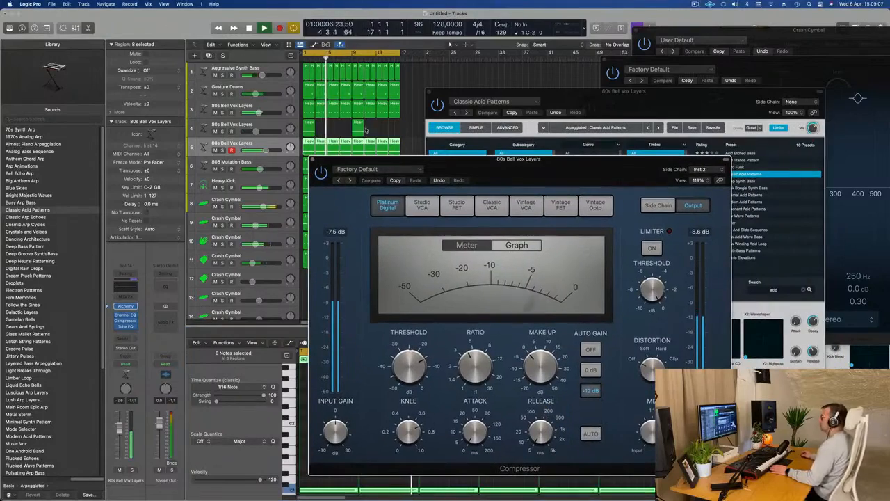
pyautogui.click(312, 160)
pyautogui.click(232, 106)
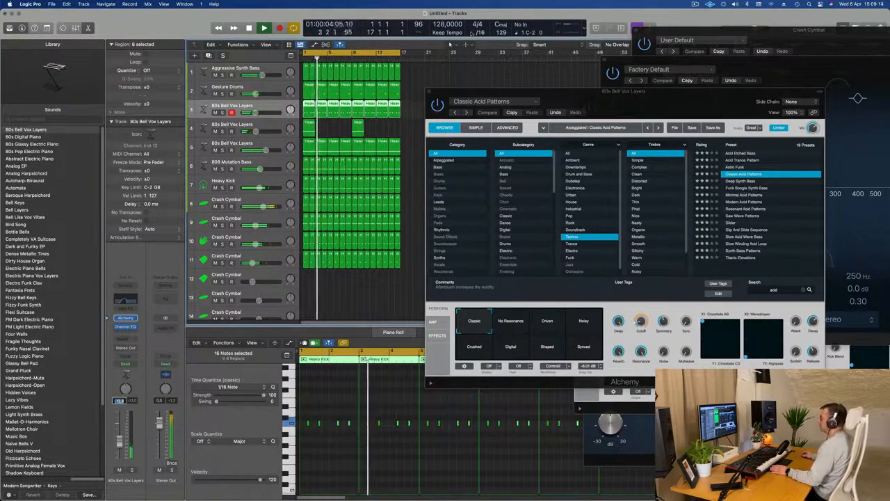
pyautogui.click(429, 91)
# Repeat all regions on every track once and extend the cycle range to bar 33.
pyautogui.scroll(-5, 444, 159)
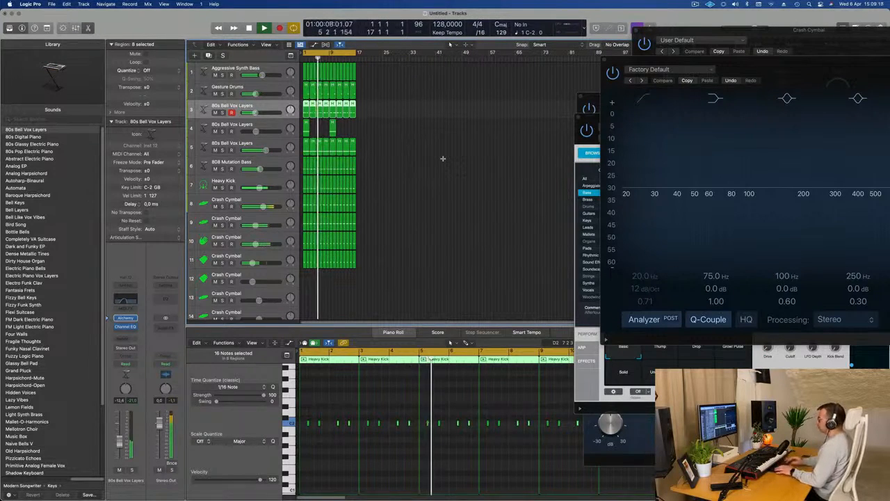
pyautogui.press('super+a')
pyautogui.press('super+r')
pyautogui.click(451, 148)
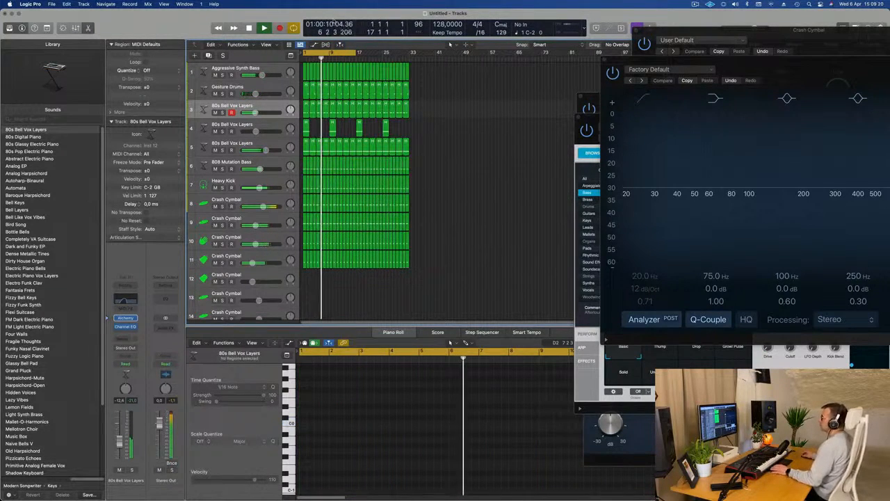
pyautogui.moveTo(356, 52); pyautogui.dragTo(411, 52)
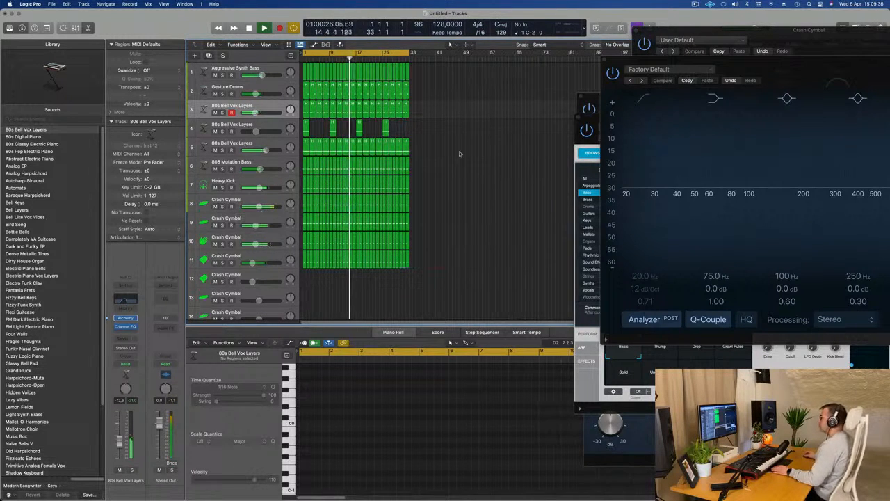
pyautogui.press('super+Right')
pyautogui.press('super+Right')
pyautogui.press('super+Right')
pyautogui.press('super+Left')
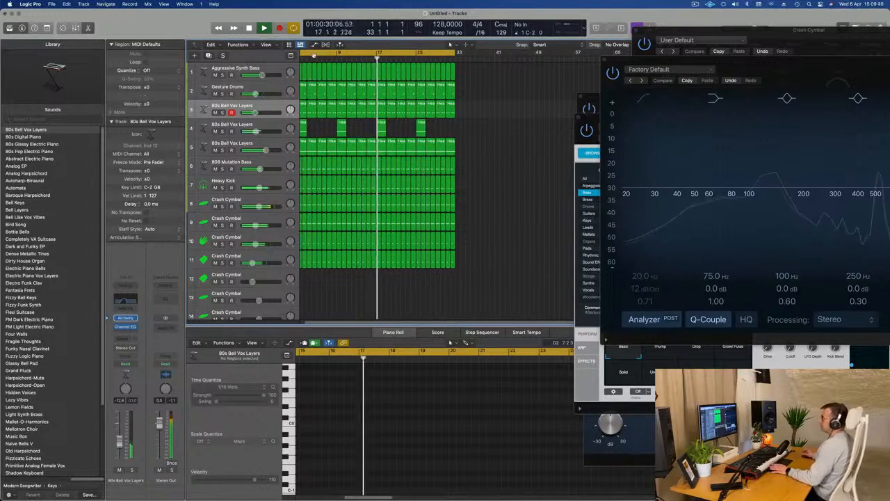
# Restart playback from the beginning and rename track 5 as ACID.
pyautogui.press('super+a')
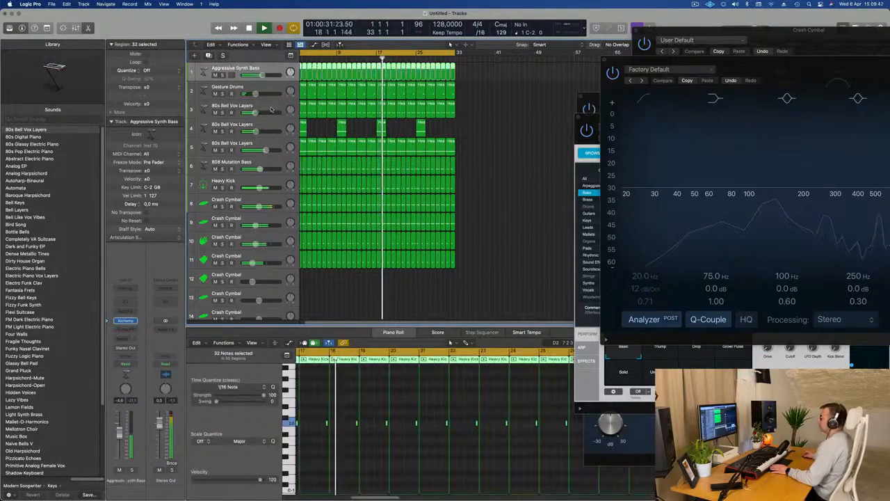
pyautogui.click(274, 108)
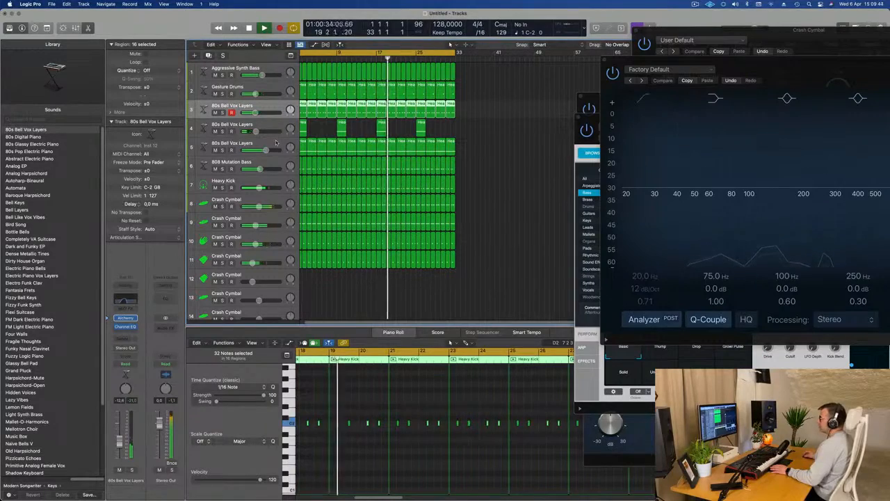
pyautogui.click(274, 145)
pyautogui.press('Return')
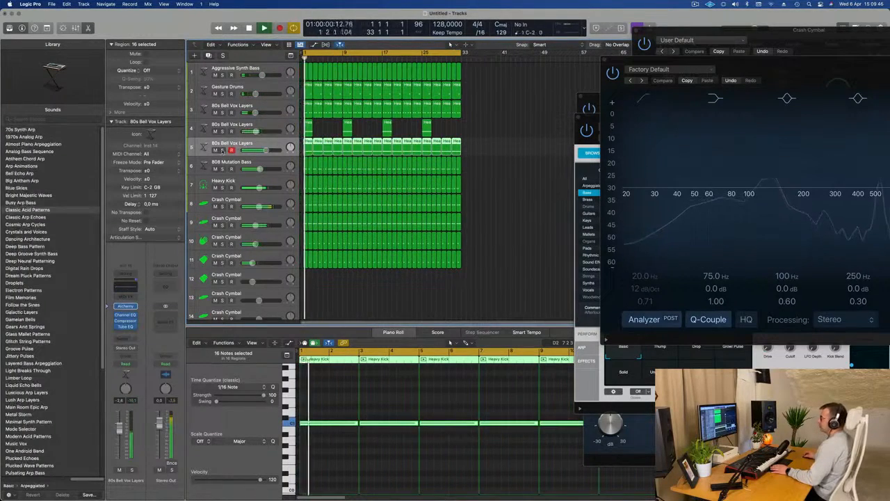
pyautogui.doubleClick(226, 144)
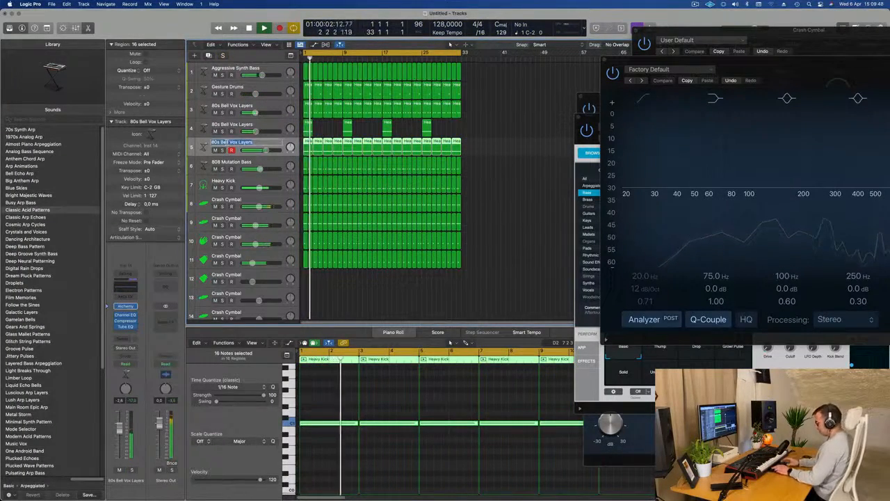
pyautogui.write('ACID')
pyautogui.press('Return')
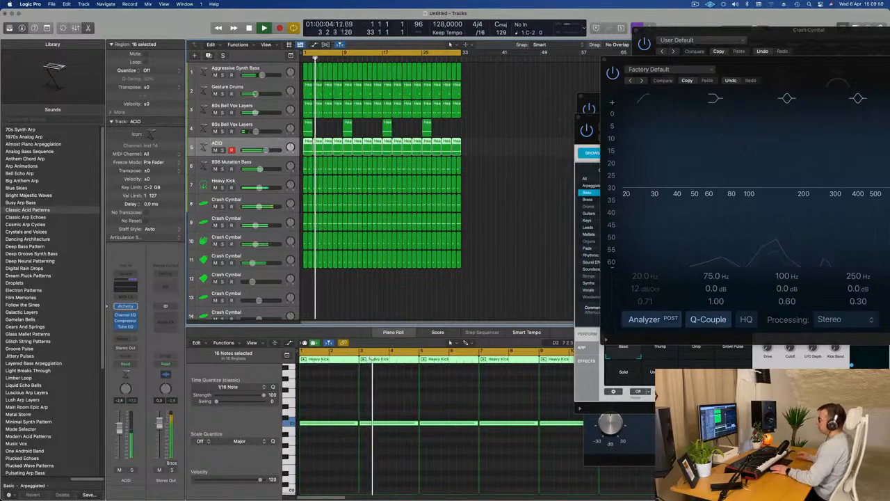
# Rename track 4 as pady and track 3 as Hits.
pyautogui.doubleClick(235, 124)
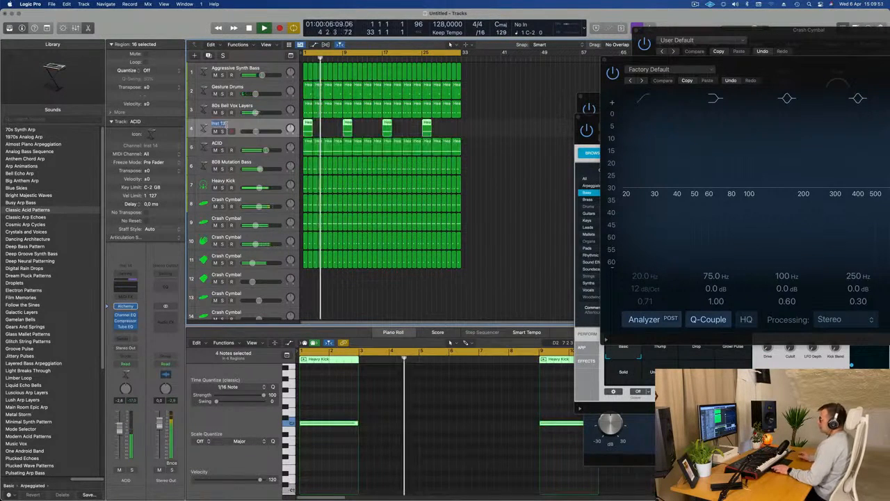
pyautogui.write('pady')
pyautogui.press('Return')
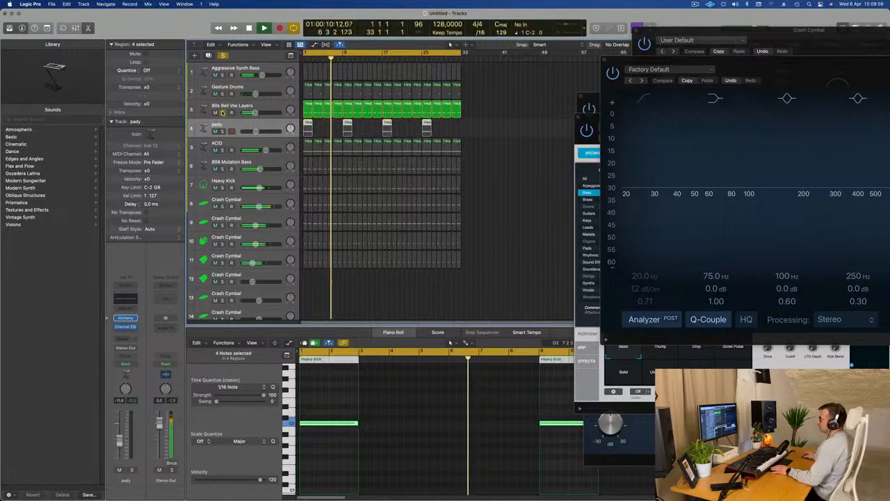
pyautogui.click(228, 105)
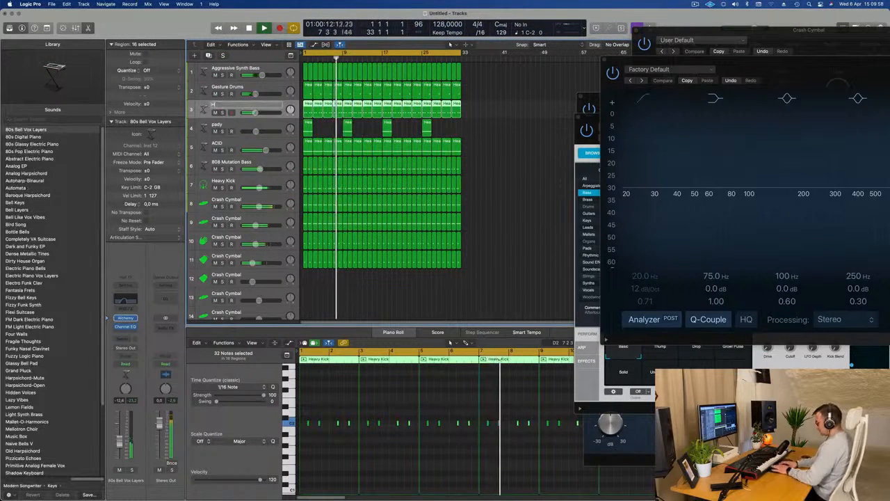
# Briefly solo the Gesture Drums track to identify its sound, and rename it Chuck Effects.
pyautogui.click(222, 93)
pyautogui.click(222, 94)
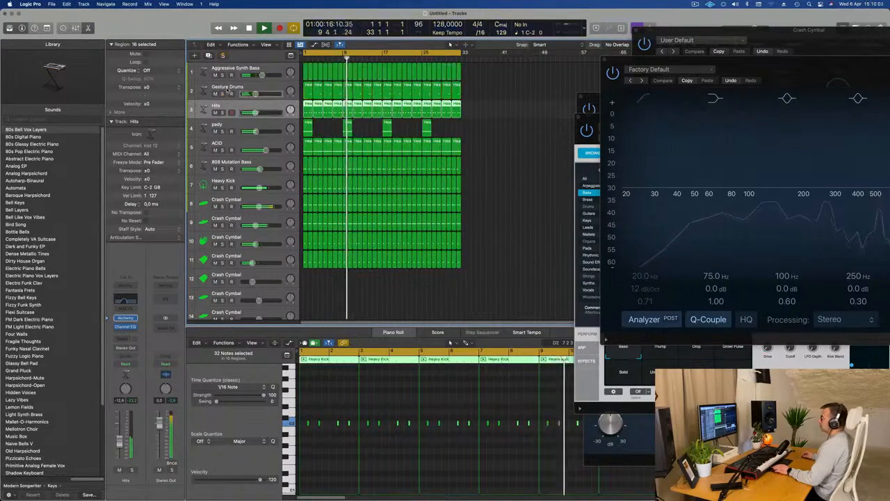
pyautogui.doubleClick(228, 85)
pyautogui.write('Chuck')
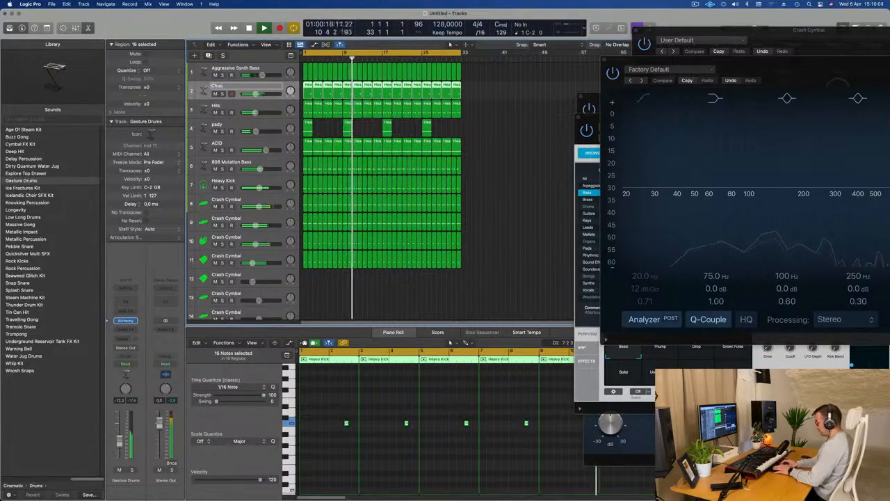
pyautogui.write(' Effects')
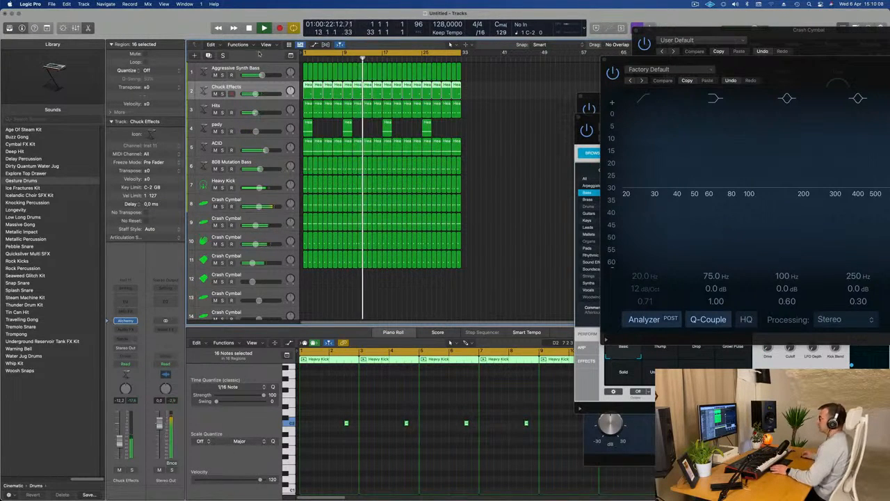
# Briefly solo the Aggressive Synth Bass and add a Channel EQ with a low cut at 89.5 Hz, 12 dB/Oct, Q 0.88.
pyautogui.click(224, 76)
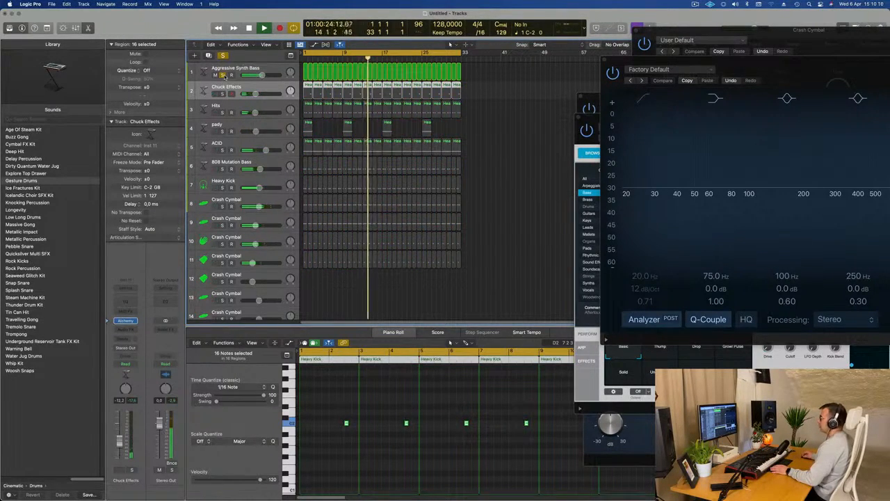
pyautogui.click(223, 75)
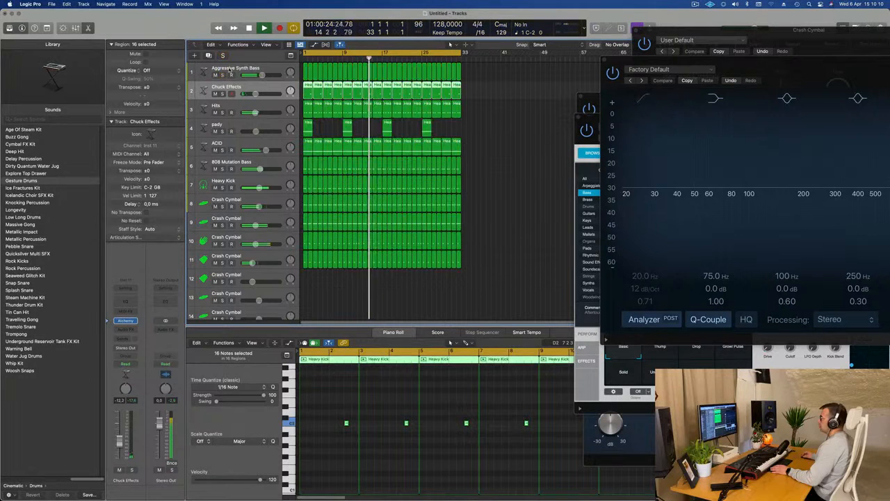
pyautogui.click(265, 68)
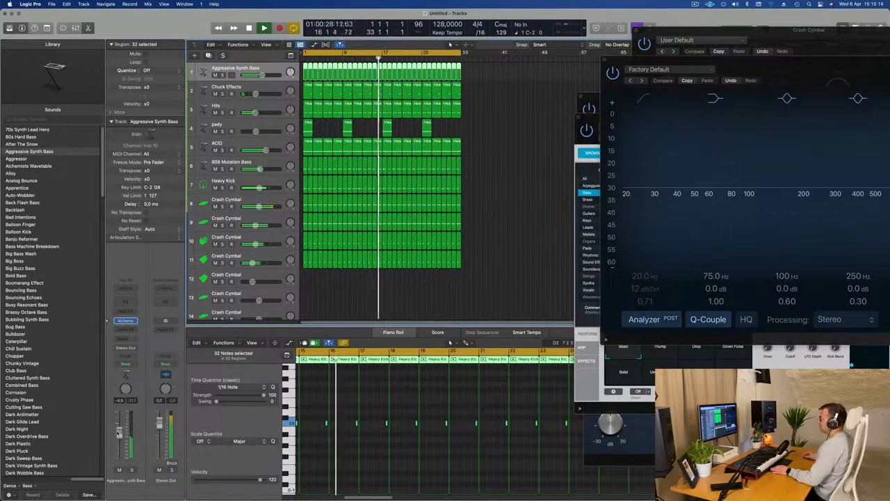
pyautogui.click(125, 305)
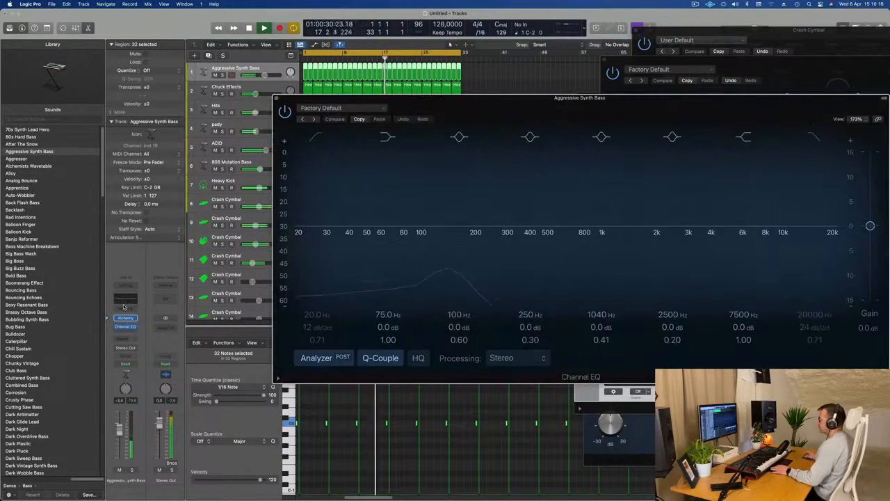
pyautogui.click(317, 137)
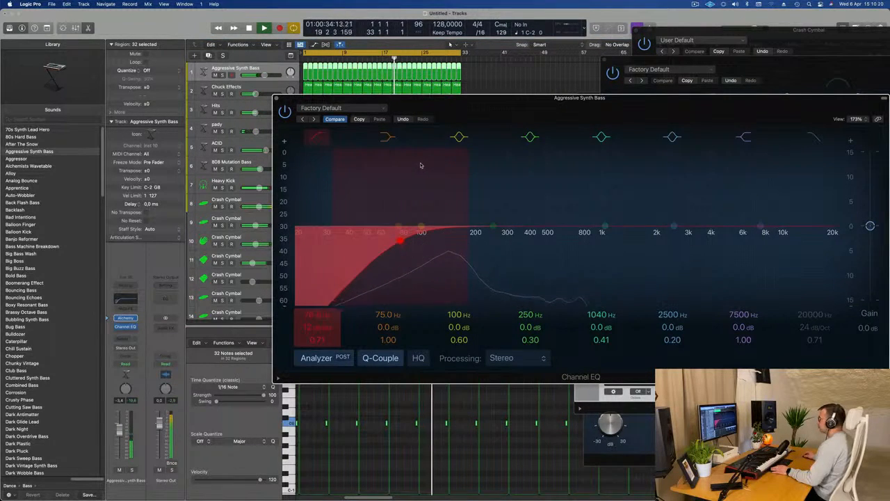
pyautogui.moveTo(401, 240)
pyautogui.mouseDown()
pyautogui.moveTo(395, 232)
pyautogui.moveTo(411, 236)
pyautogui.mouseUp()
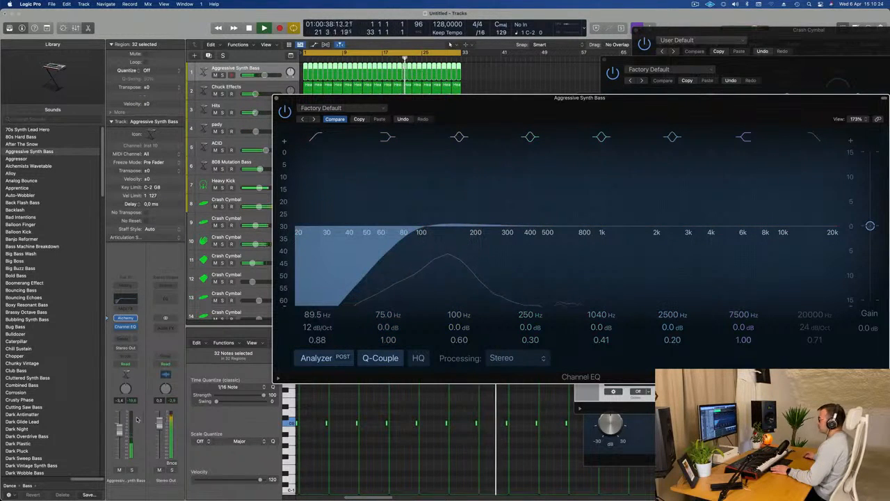
# Raise the Aggressive Synth Bass volume, close its Channel EQ window, and restart playback from the beginning.
pyautogui.moveTo(121, 428); pyautogui.dragTo(122, 426)
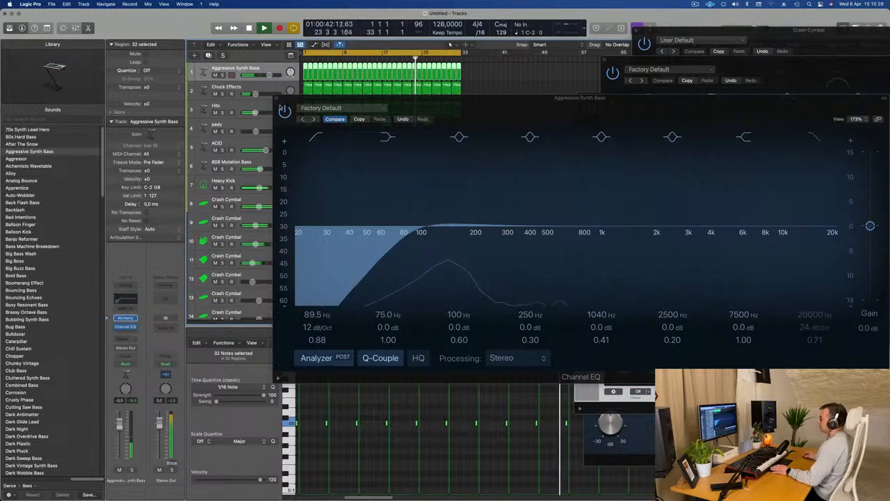
pyautogui.click(276, 98)
pyautogui.press('super+Left')
pyautogui.press('Return')
# Open Alchemy on the 808 Mutation Bass track, show the toolbar, and turn on zooming of the selected track.
pyautogui.click(273, 165)
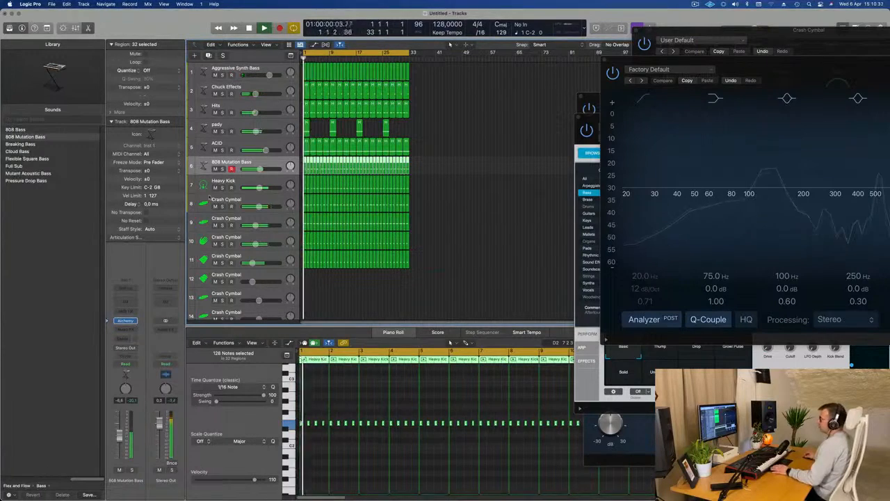
pyautogui.click(125, 363)
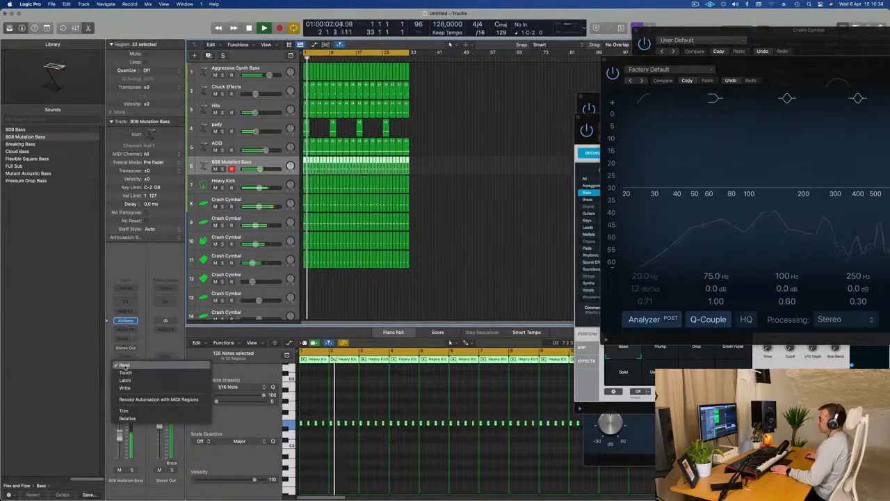
pyautogui.click(125, 321)
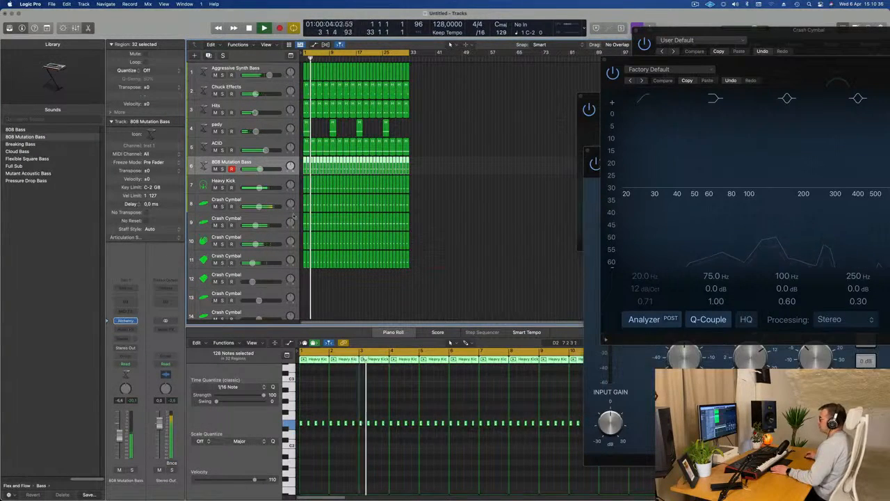
pyautogui.click(126, 321)
pyautogui.click(205, 26)
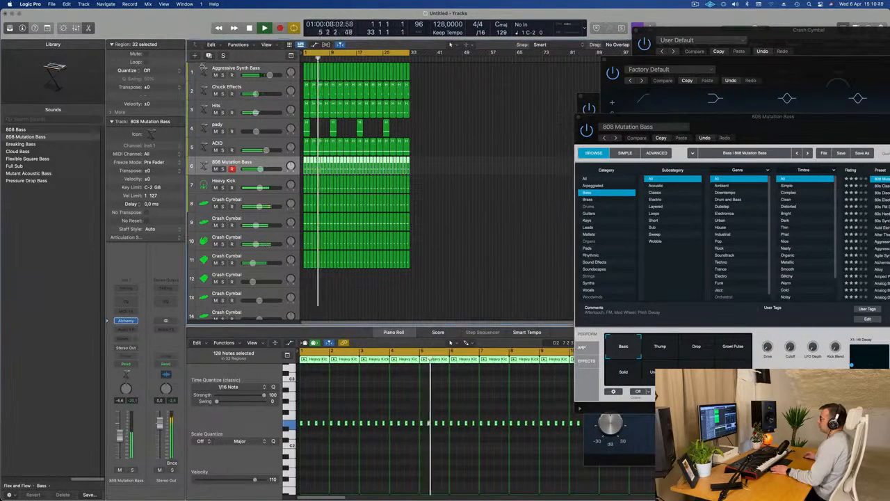
pyautogui.press('ctrl+alt+super+t')
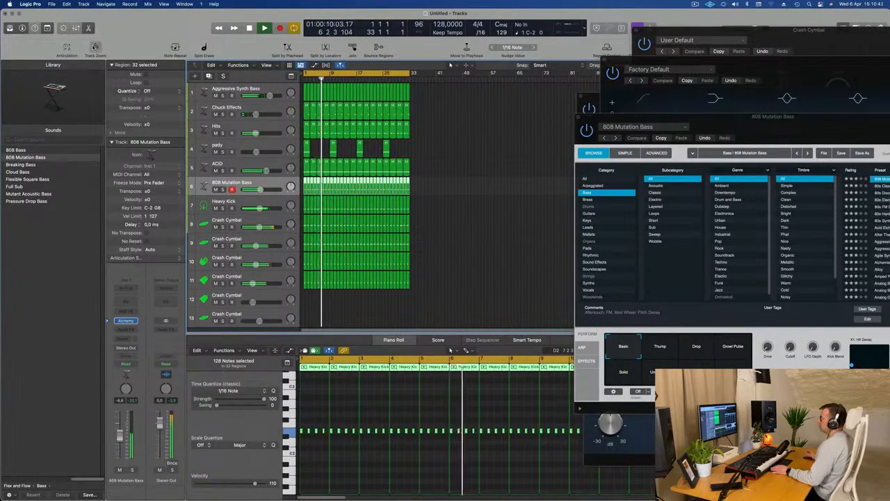
pyautogui.hotkey('ctrl', 'z')
pyautogui.moveTo(790, 128); pyautogui.dragTo(640, 84)
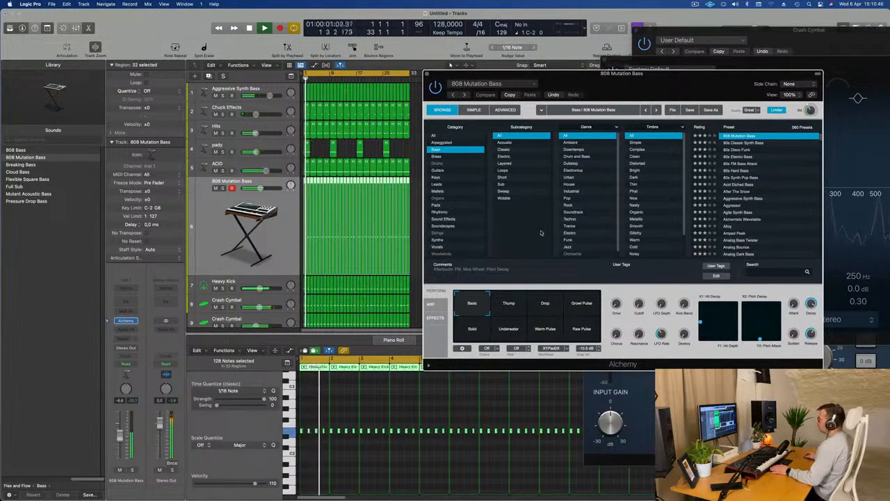
# Set the 808 Mutation Bass track to Touch automation, record Alchemy Cutoff changes during playback, and close the Alchemy window after checking them.
pyautogui.click(126, 366)
pyautogui.click(127, 375)
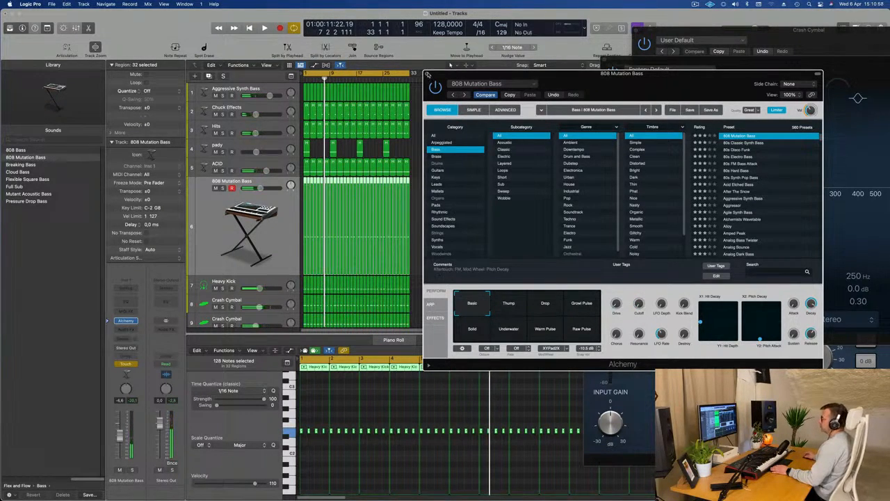
pyautogui.click(427, 74)
pyautogui.press('space')
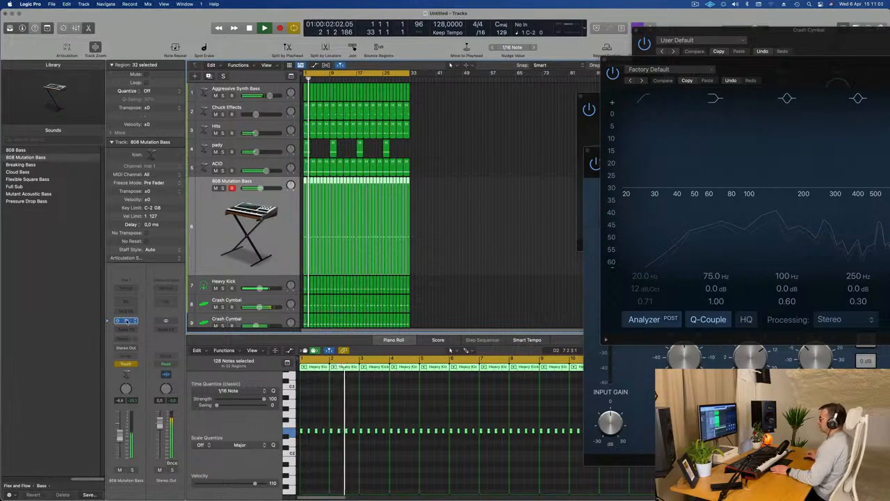
pyautogui.click(126, 321)
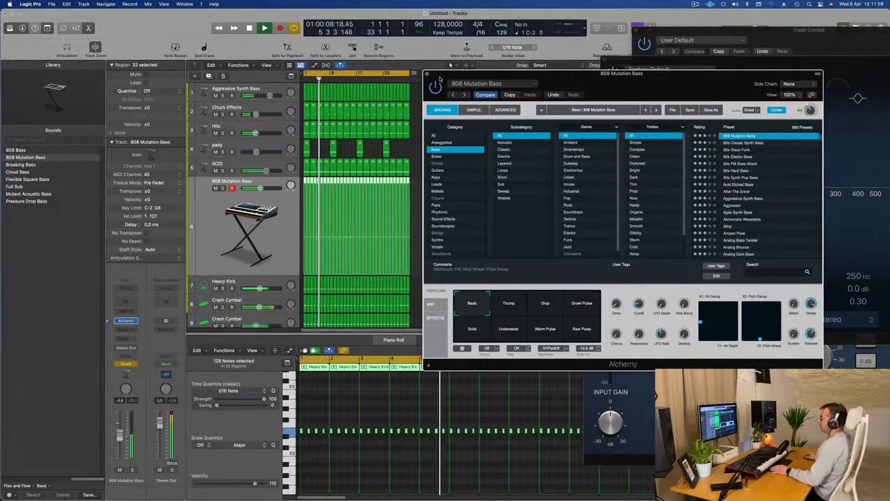
pyautogui.press('super+w')
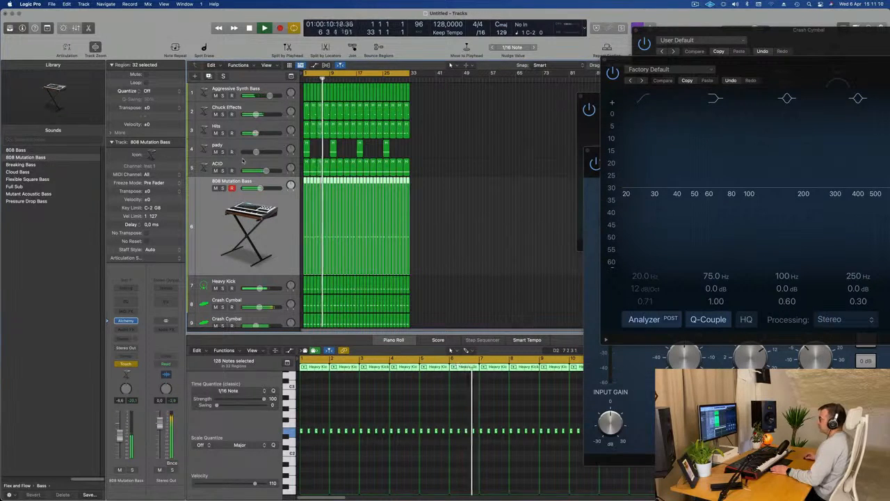
# Select the ACID track and set its automation mode to Touch.
pyautogui.click(243, 161)
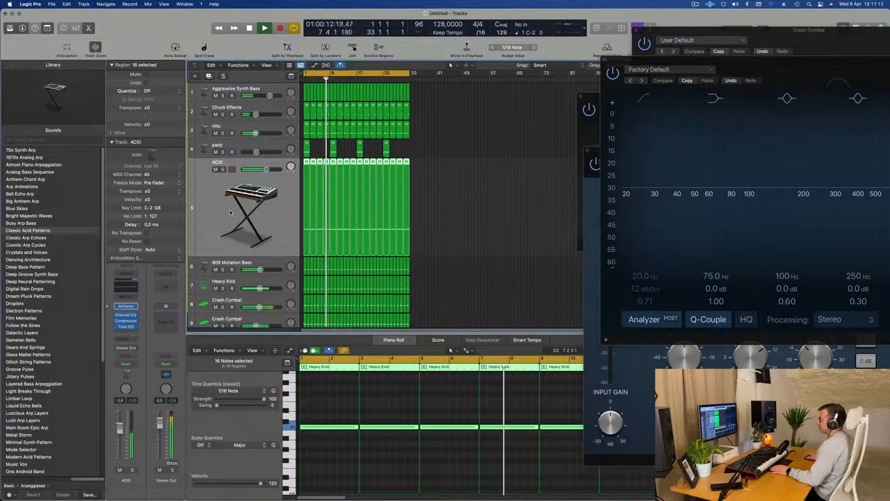
pyautogui.press('Up')
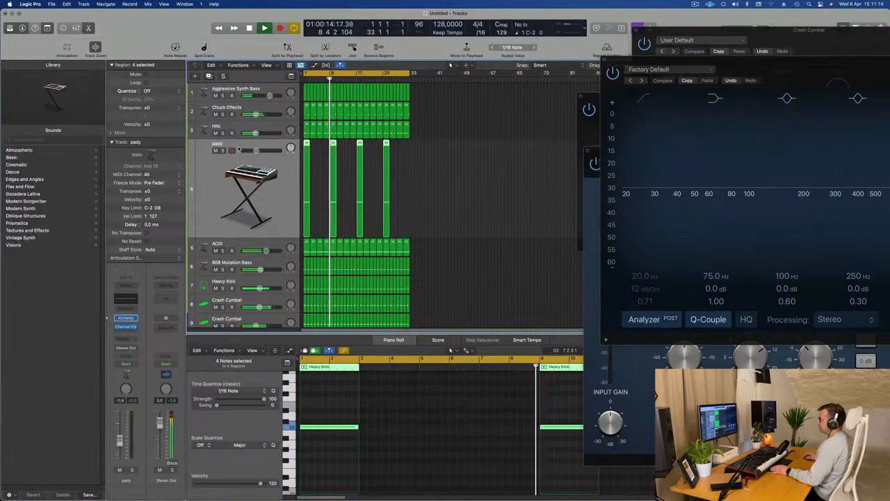
pyautogui.press('Down')
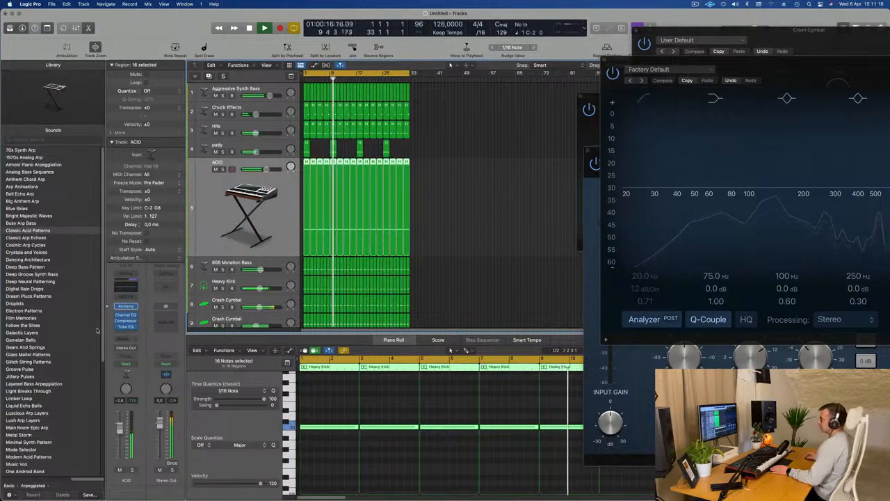
pyautogui.click(126, 364)
pyautogui.click(126, 372)
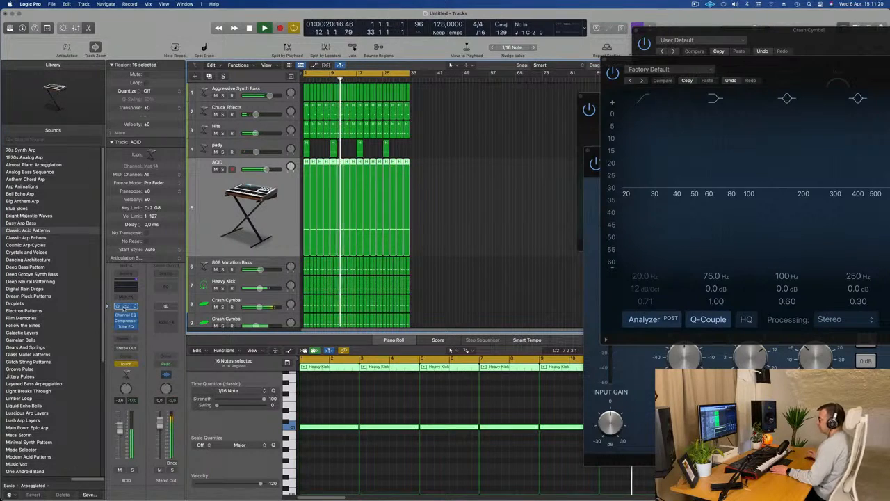
# Record Cutoff changes in the ACID track's Alchemy during playback, close the synth window, and show the tracks' automation lanes.
pyautogui.click(125, 306)
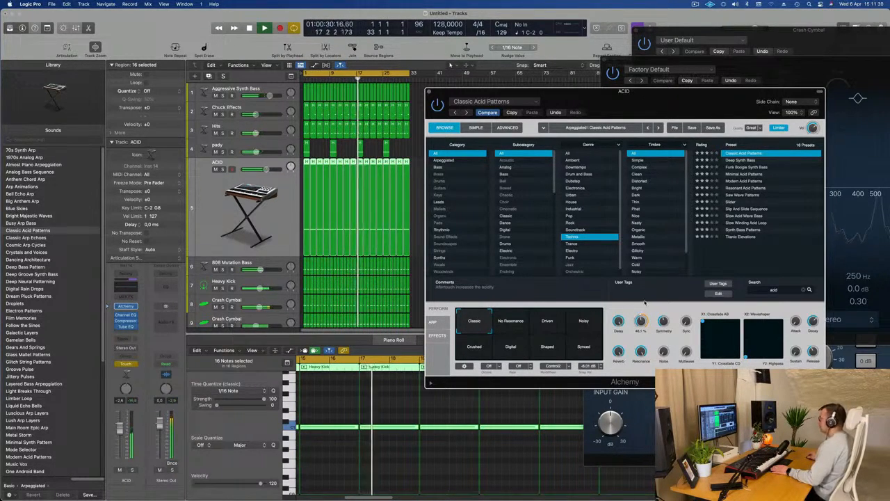
pyautogui.press('Return')
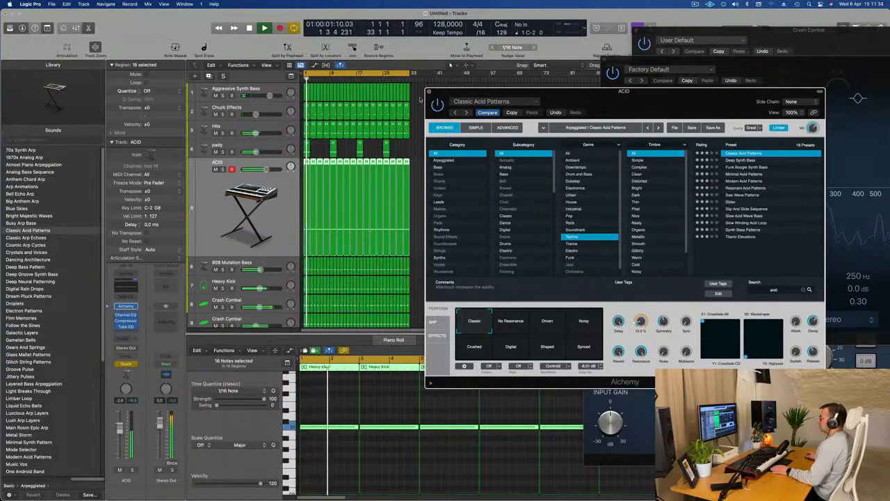
pyautogui.click(429, 91)
pyautogui.press('a')
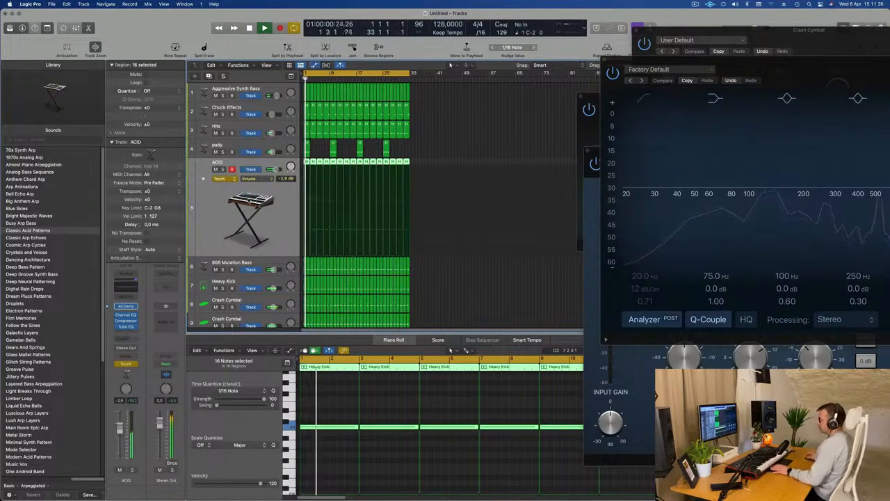
# Display the Alchemy Cutoff automation in the ACID track's lane, delete the recorded sweep of points, and stop playback.
pyautogui.click(259, 179)
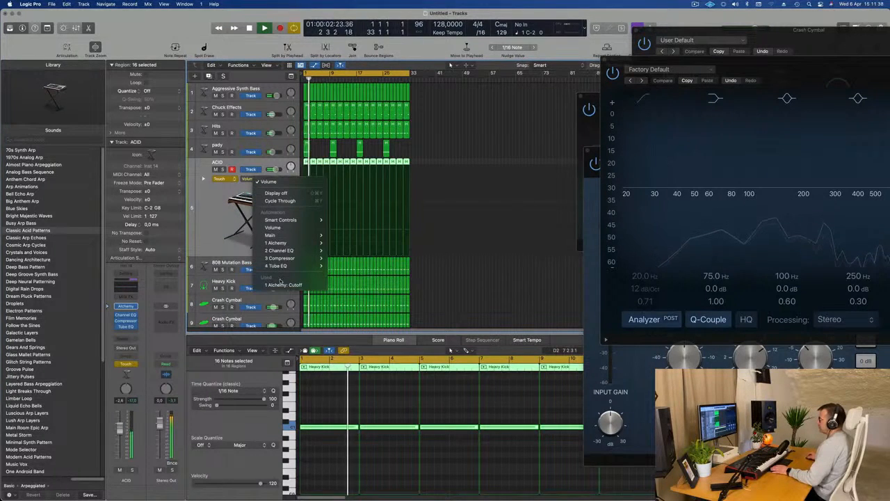
pyautogui.click(364, 229)
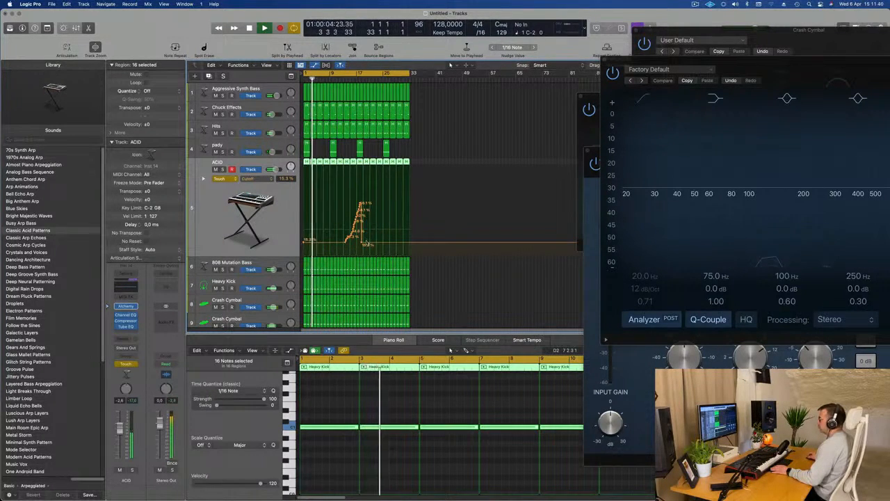
pyautogui.moveTo(374, 242); pyautogui.dragTo(303, 242)
pyautogui.press('space')
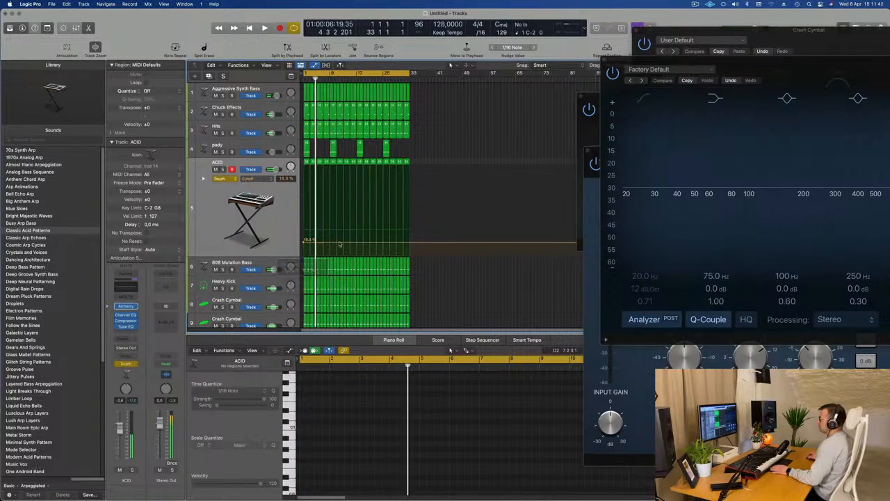
# During playback, shape the ACID Cutoff automation into a gradual rise from about 9.6 % at bar 1 to 15.3 % near bar 17.
pyautogui.press('space')
pyautogui.click(350, 242)
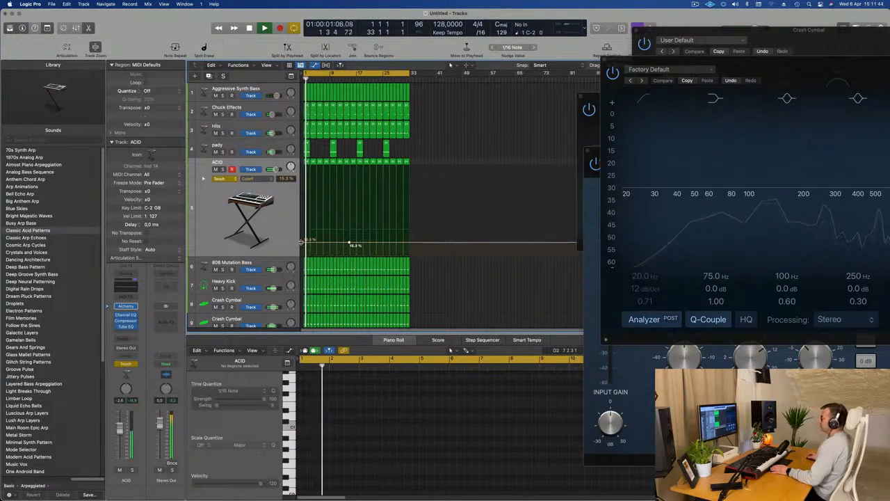
pyautogui.moveTo(305, 244); pyautogui.dragTo(359, 241)
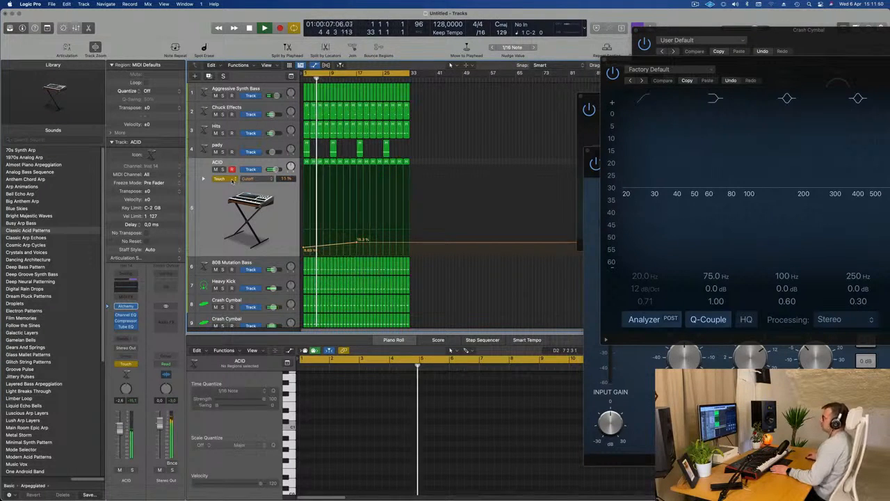
# Set the ACID track's automation mode to Read and select the track with its regions.
pyautogui.click(234, 179)
pyautogui.click(231, 172)
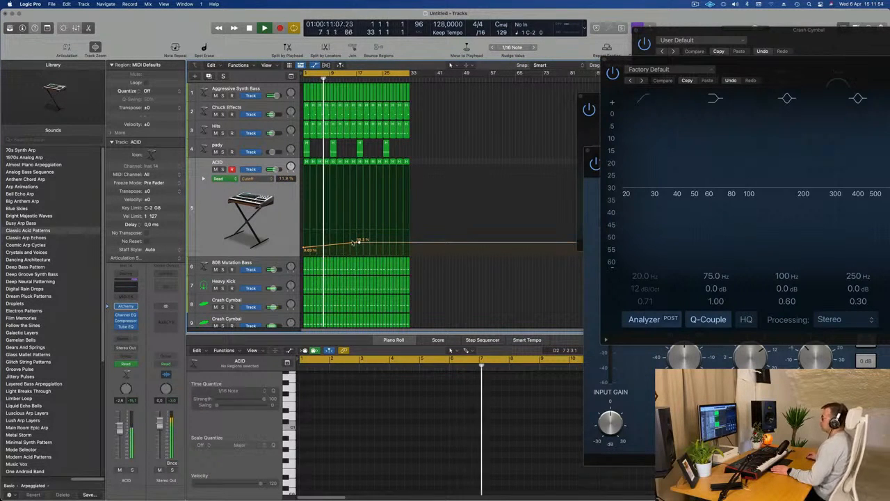
pyautogui.click(215, 220)
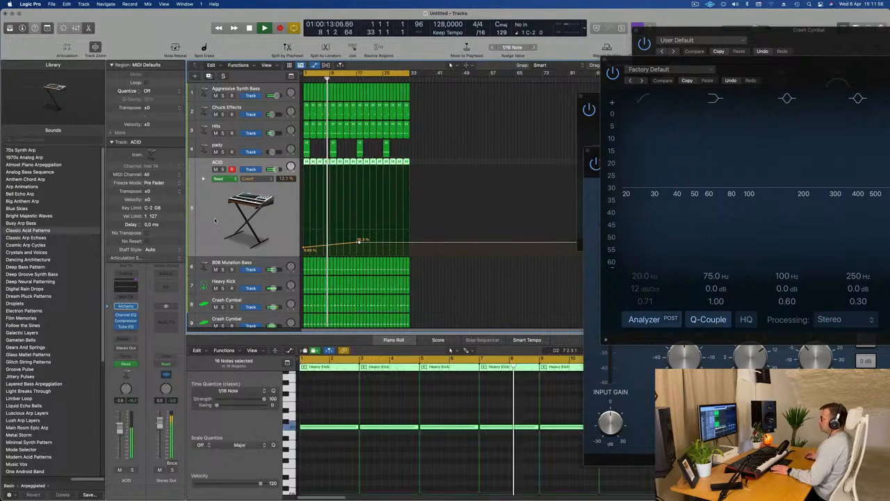
# Open Alchemy on the ACID track, audition the No Resonance, Driven, Noisy, Crushed, Digital, Shaped and Synced snapshots, and return to Classic.
pyautogui.click(126, 306)
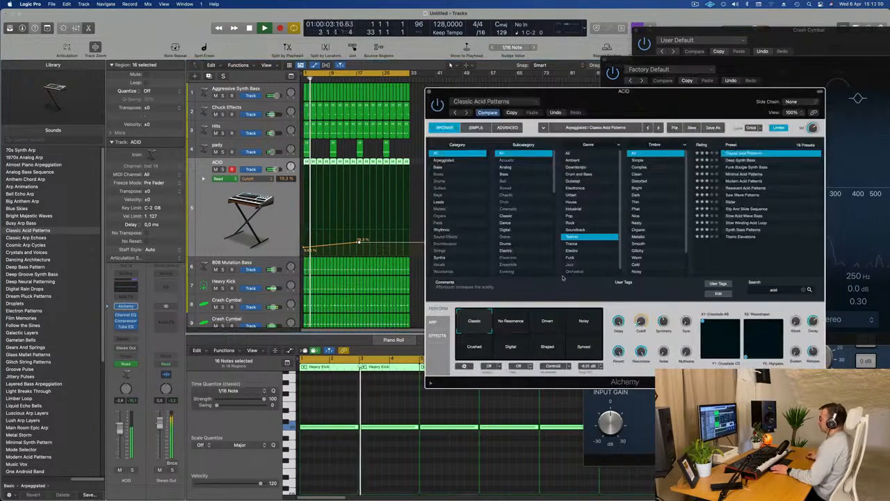
pyautogui.click(512, 320)
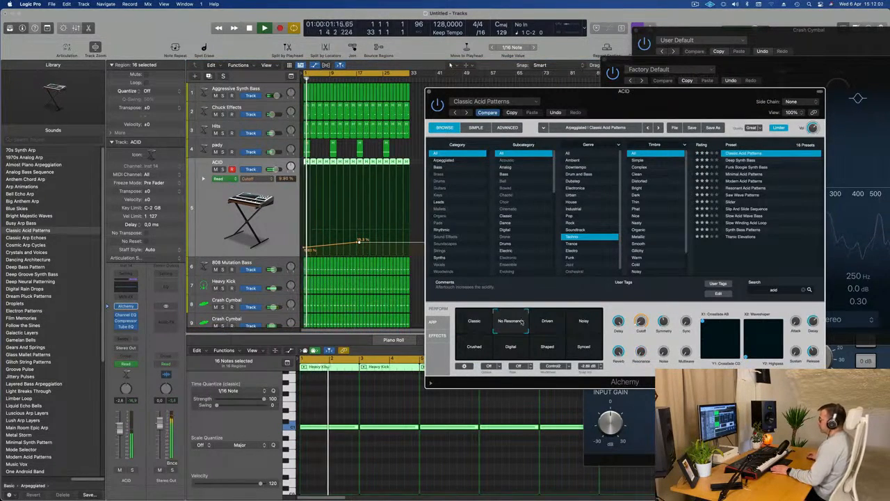
pyautogui.click(548, 322)
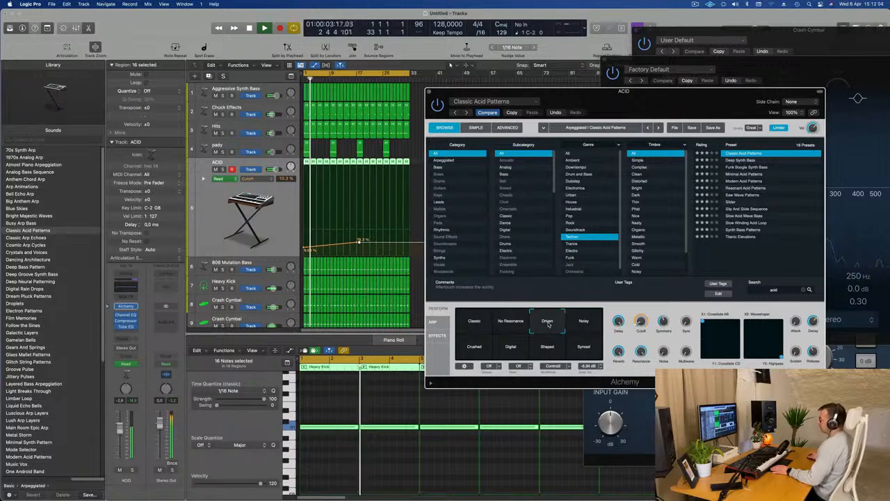
pyautogui.click(584, 323)
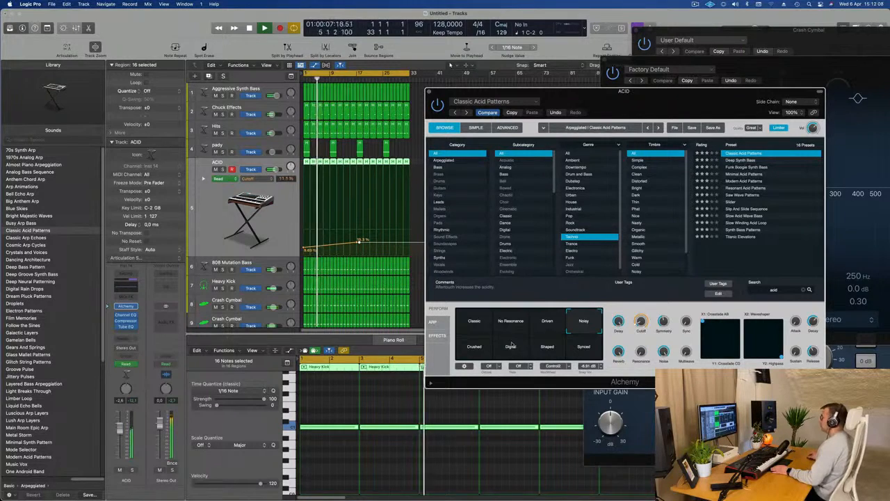
pyautogui.click(478, 349)
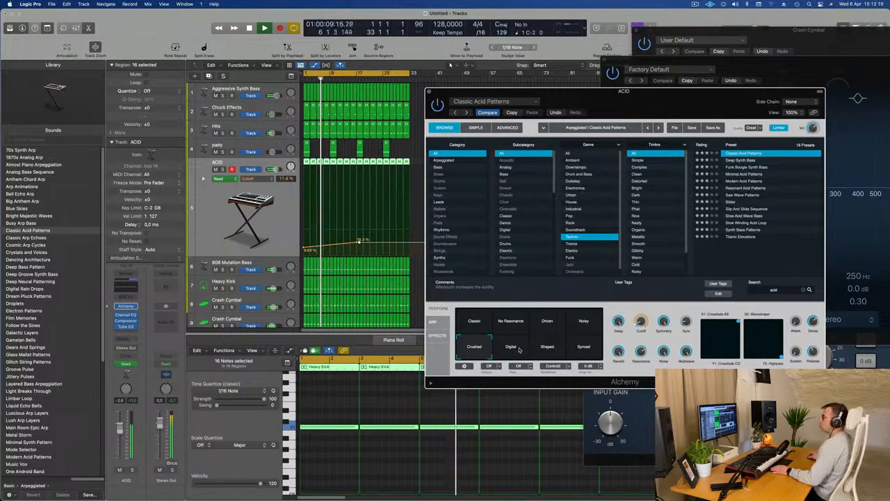
pyautogui.click(517, 349)
pyautogui.click(547, 350)
pyautogui.click(584, 350)
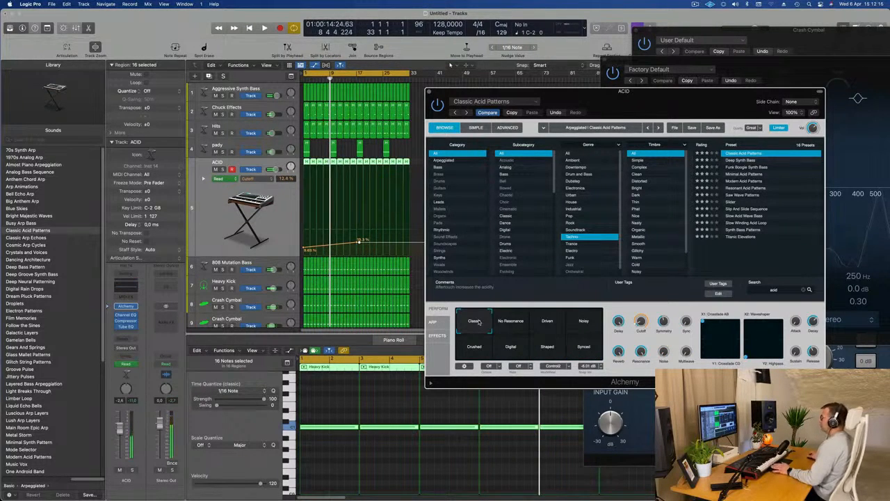
# Restart playback and reposition the ACID track's Alchemy window so the upper tracks and their regions stay uncovered.
pyautogui.press('space')
pyautogui.moveTo(654, 91); pyautogui.dragTo(500, 133)
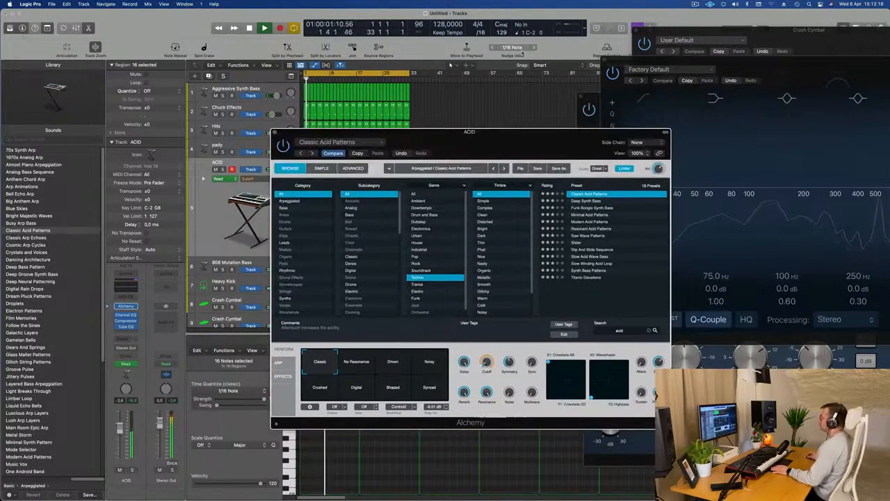
pyautogui.click(696, 4)
pyautogui.click(507, 142)
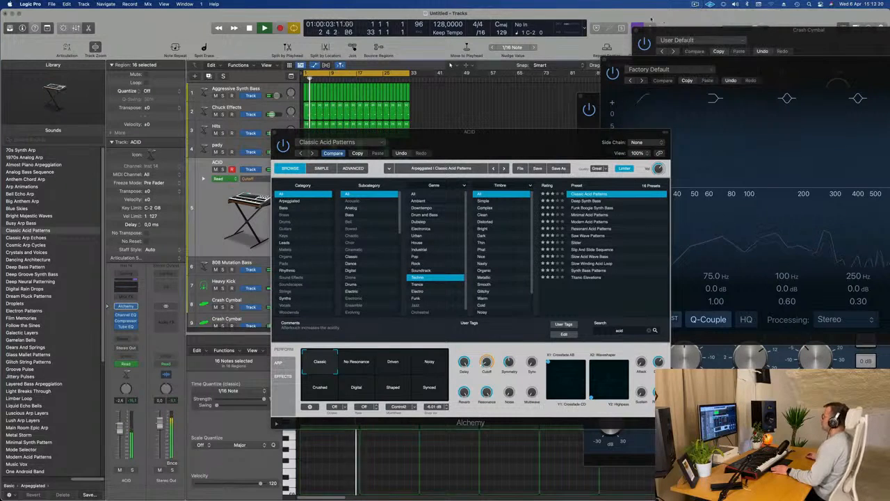
pyautogui.moveTo(507, 143); pyautogui.dragTo(513, 177)
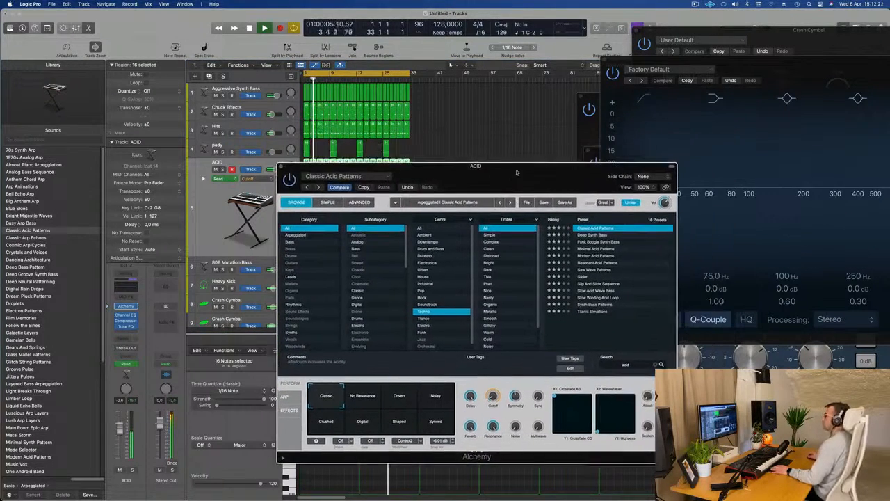